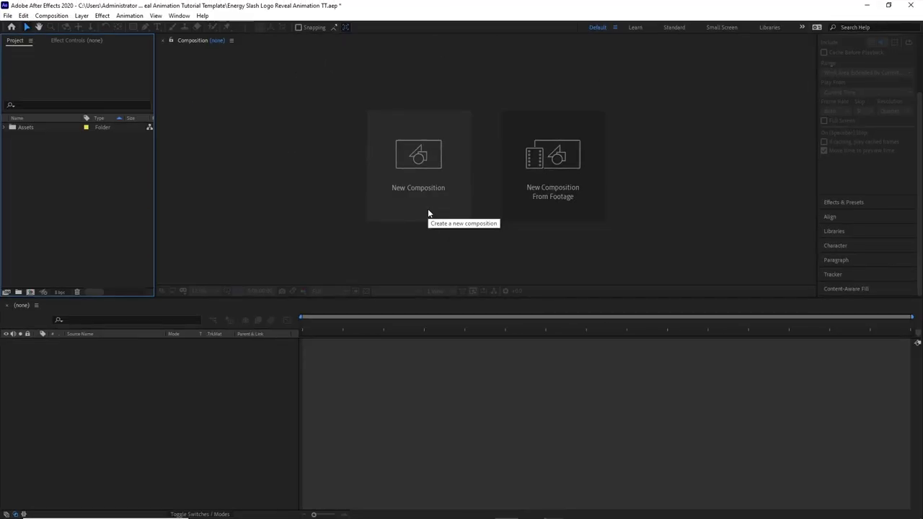
Create a new composition named 'Logo Placeholder'
click(431, 175)
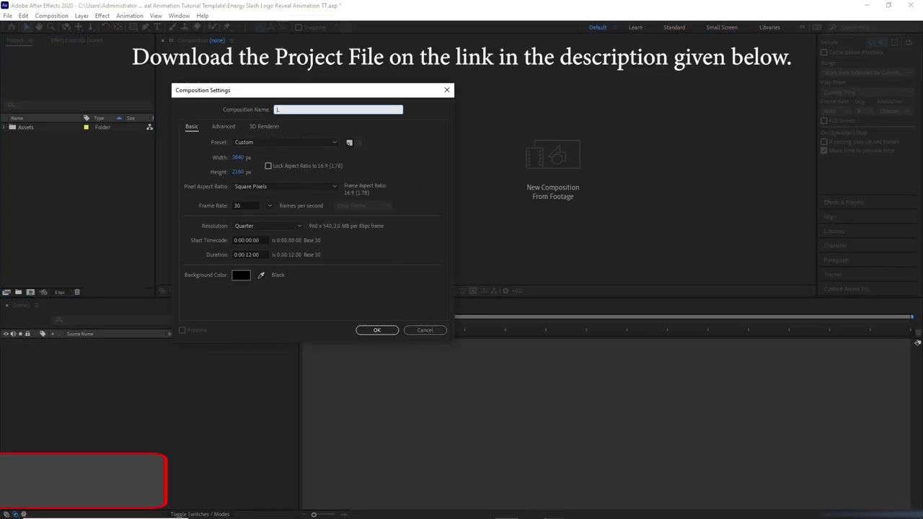
text(Logo Placeholder)
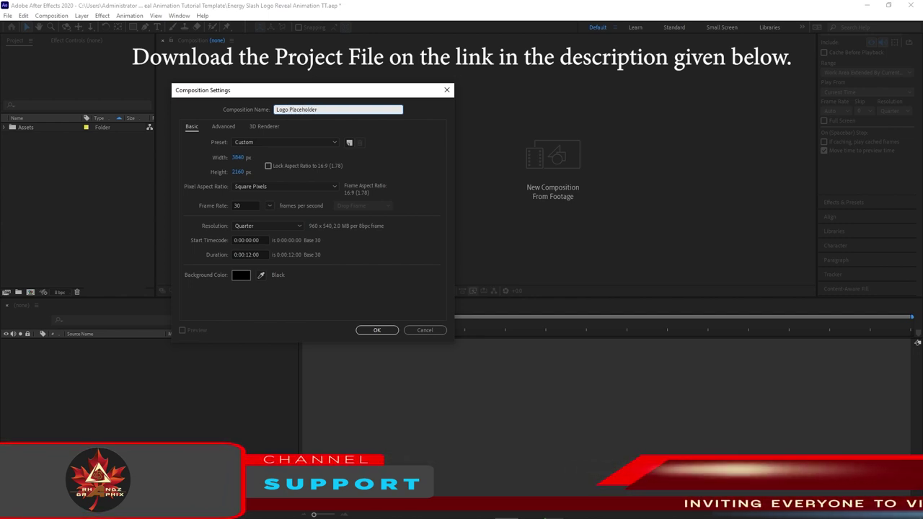
click(377, 331)
Add Graphic Services-02.png from the Assets folder to the comp and scale it to 20%
click(5, 129)
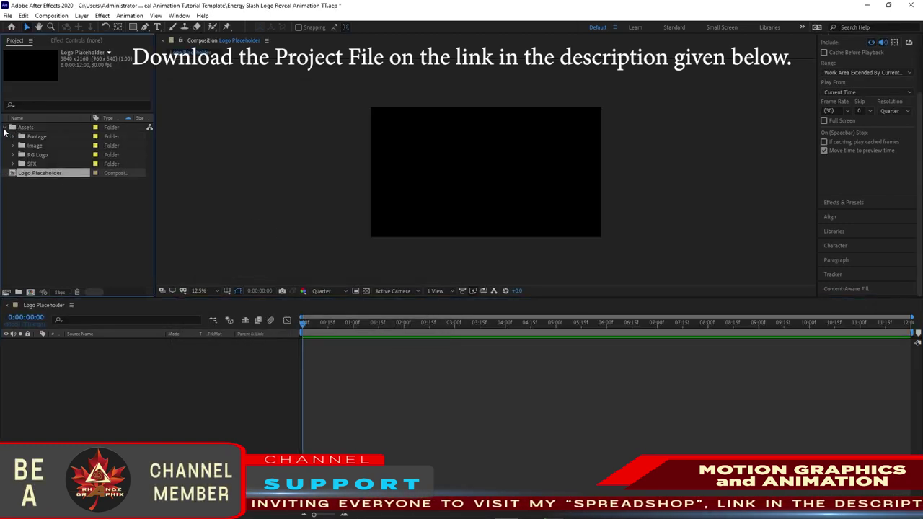
click(13, 155)
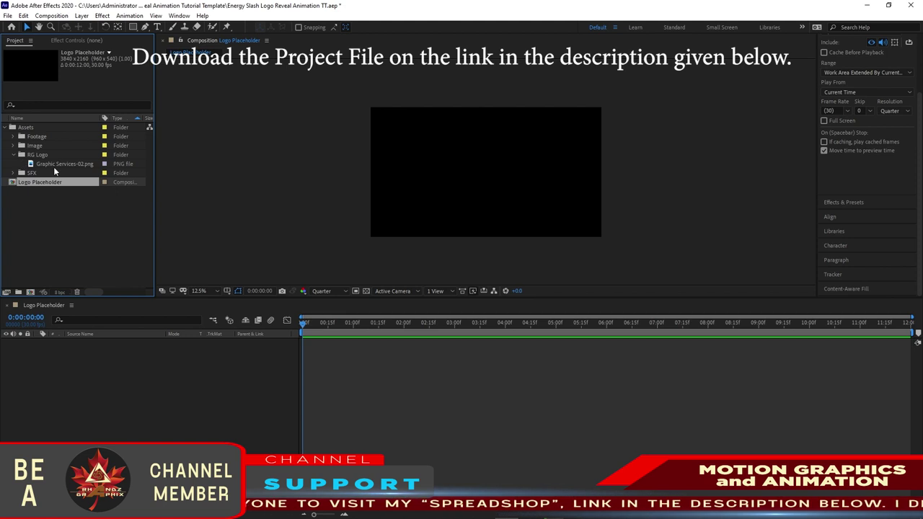
drag(53, 167, 90, 369)
key(s)
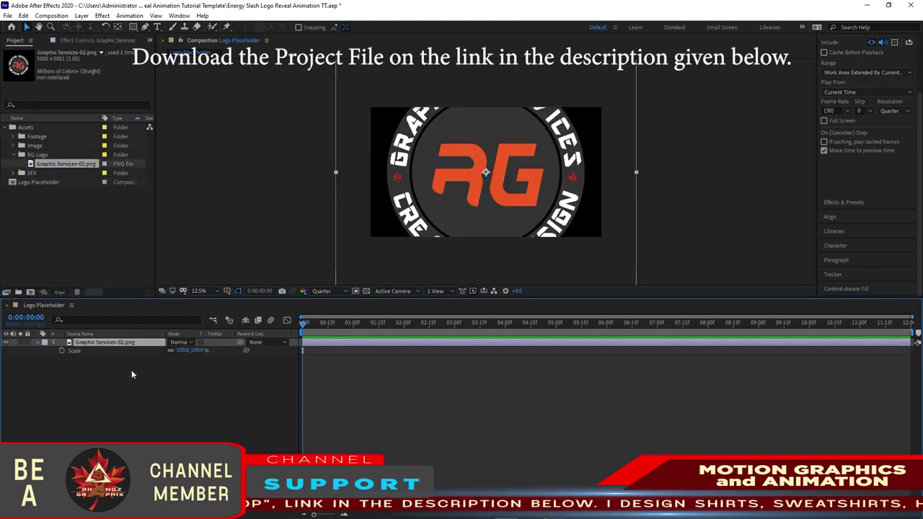
click(181, 350)
text(2)
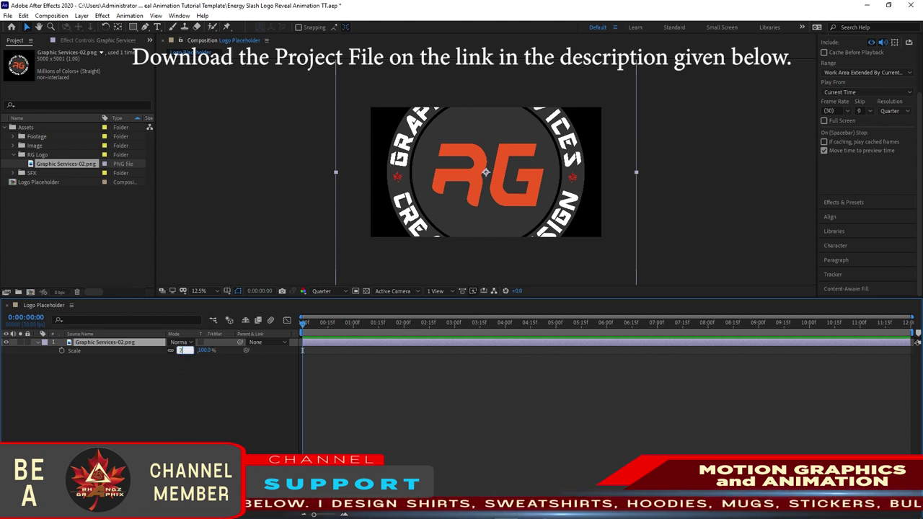
text(0)
key(Return)
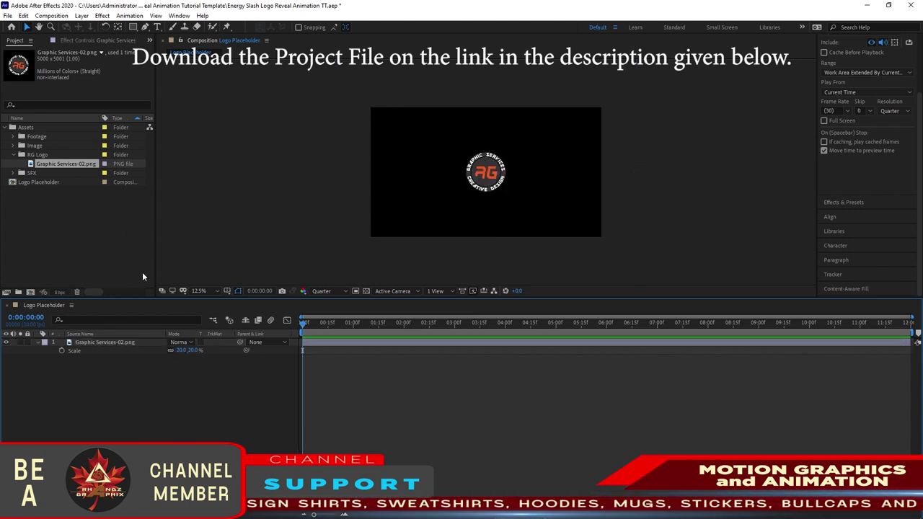
Create a new composition named 'Metal Texture'
click(50, 16)
click(72, 27)
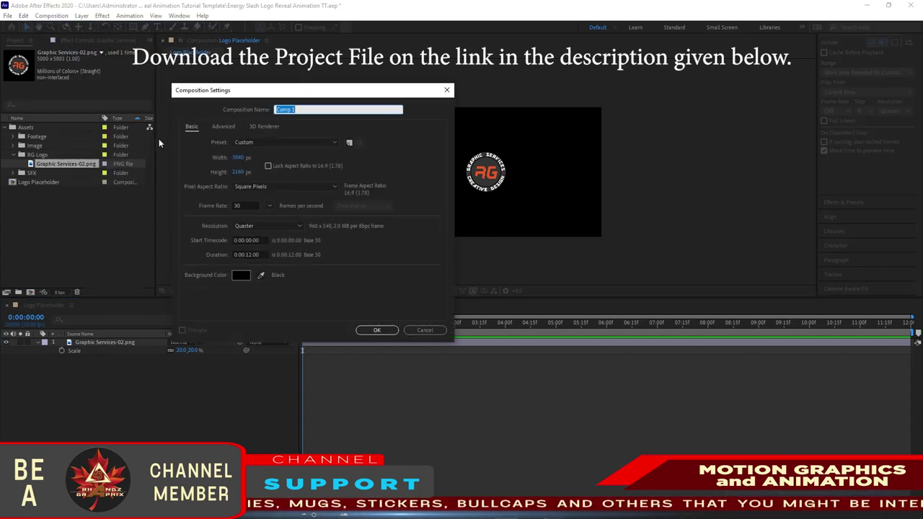
text(Metal Texture)
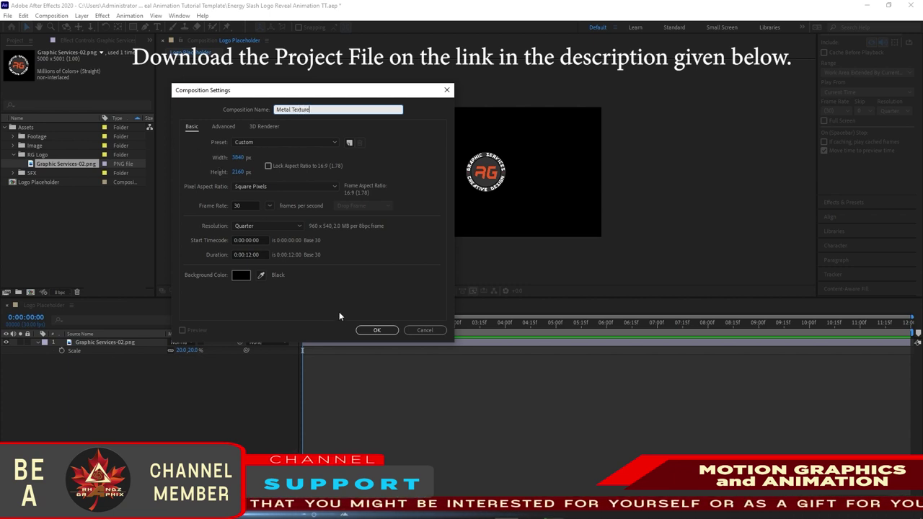
click(361, 332)
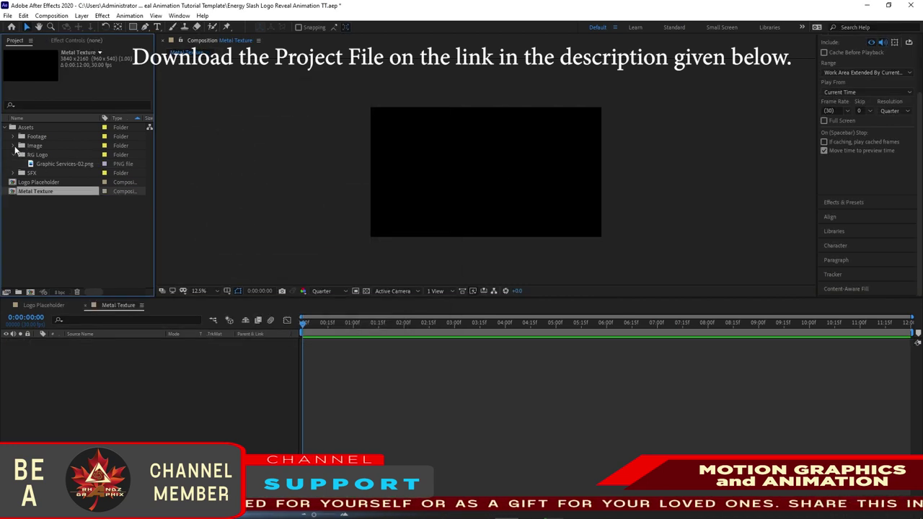
Add Metal04_col.jpg from the Image folder to the comp and scale it to 200%
click(13, 145)
drag(55, 173, 78, 362)
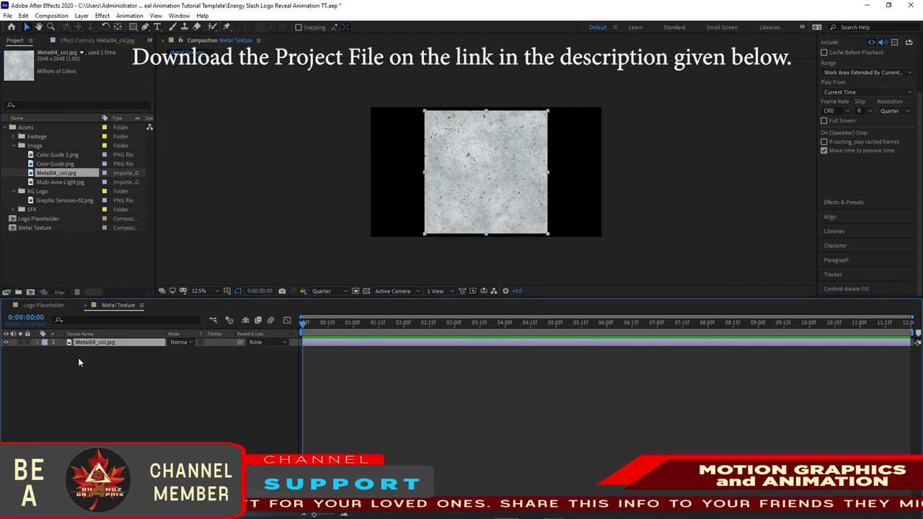
key(s)
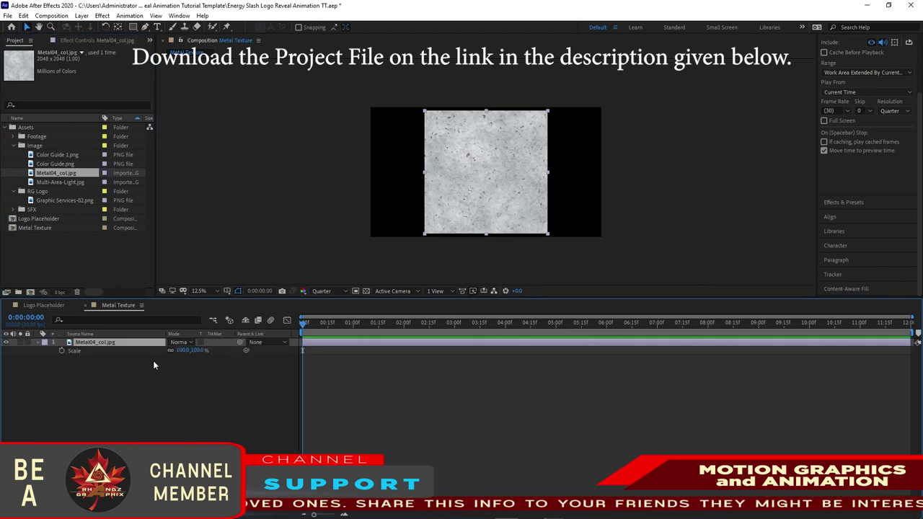
click(182, 351)
text(200)
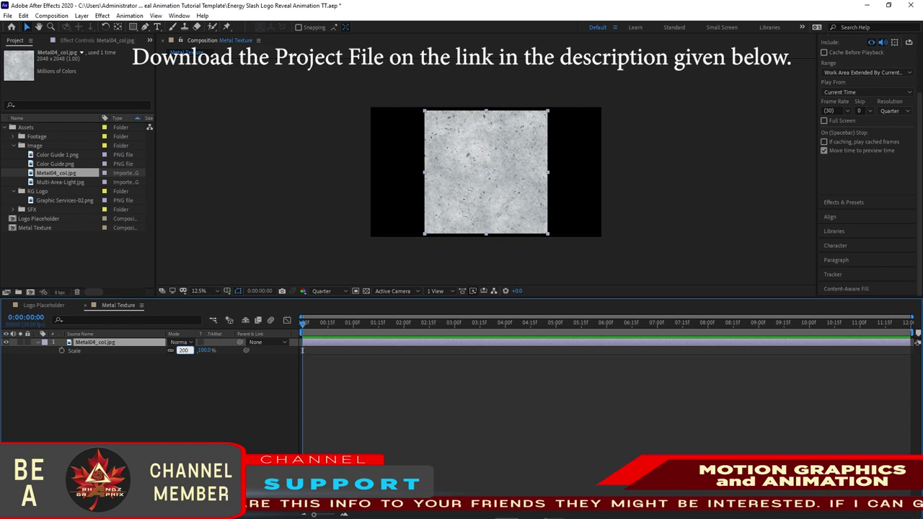
key(Return)
click(51, 15)
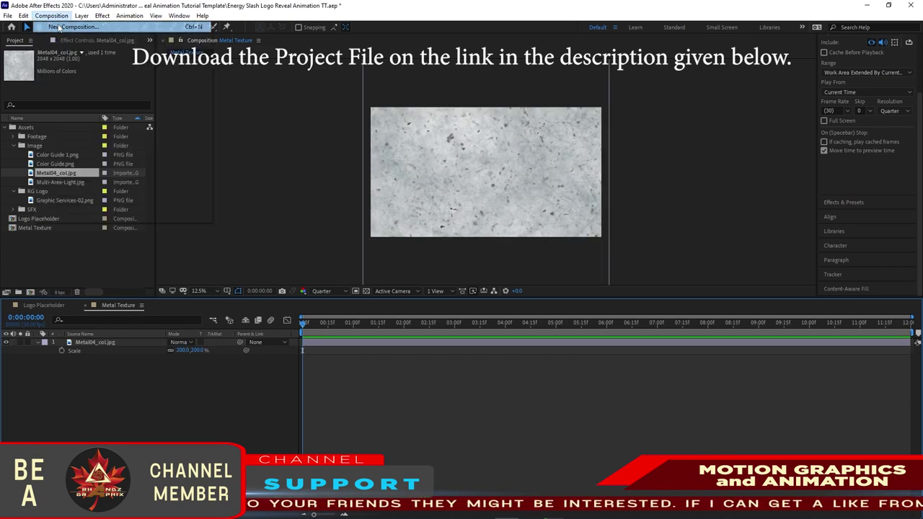
Create a 'Reflection' composition and move it to the project root
click(59, 27)
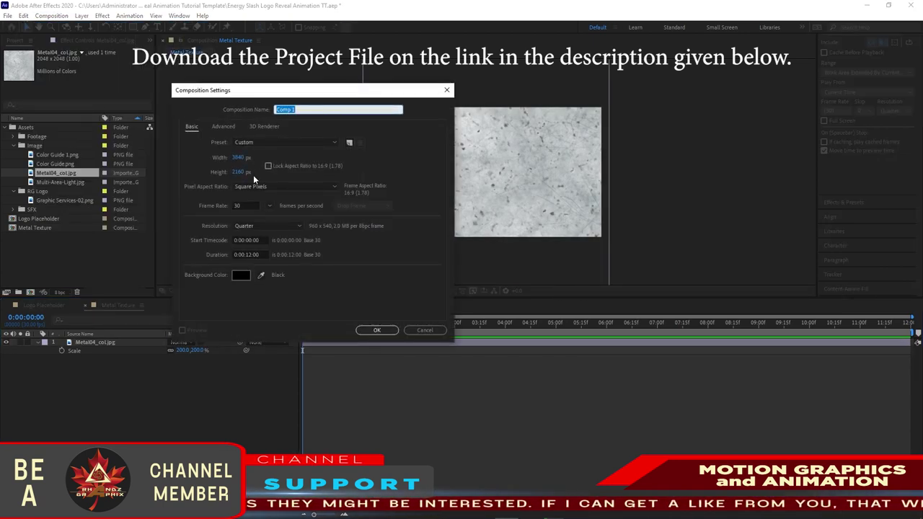
text(Reflection)
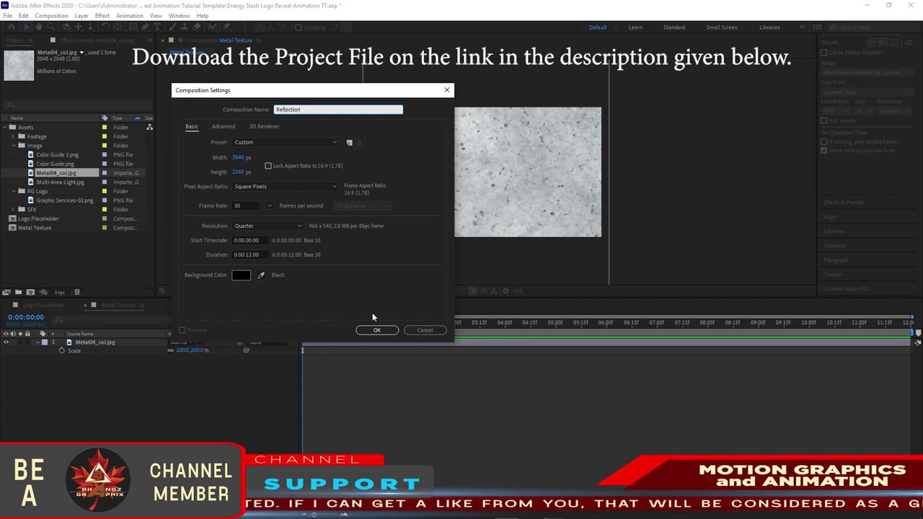
click(376, 330)
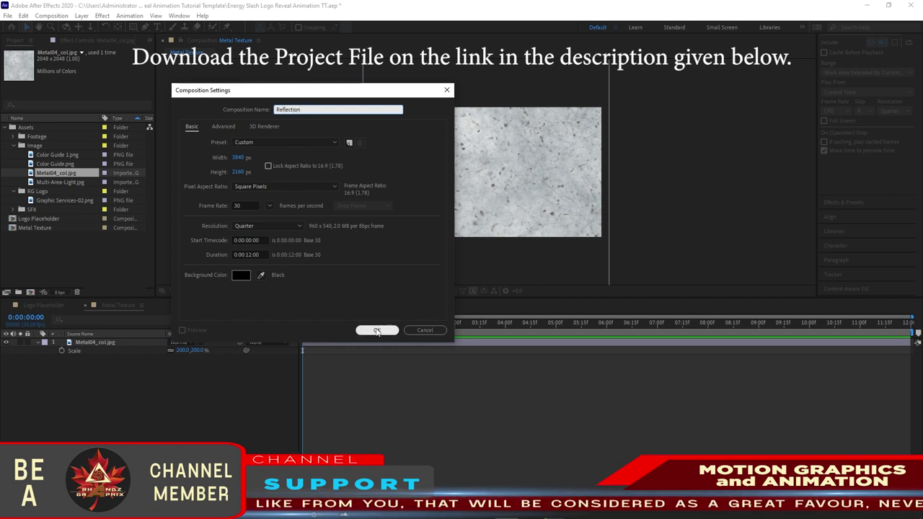
click(376, 330)
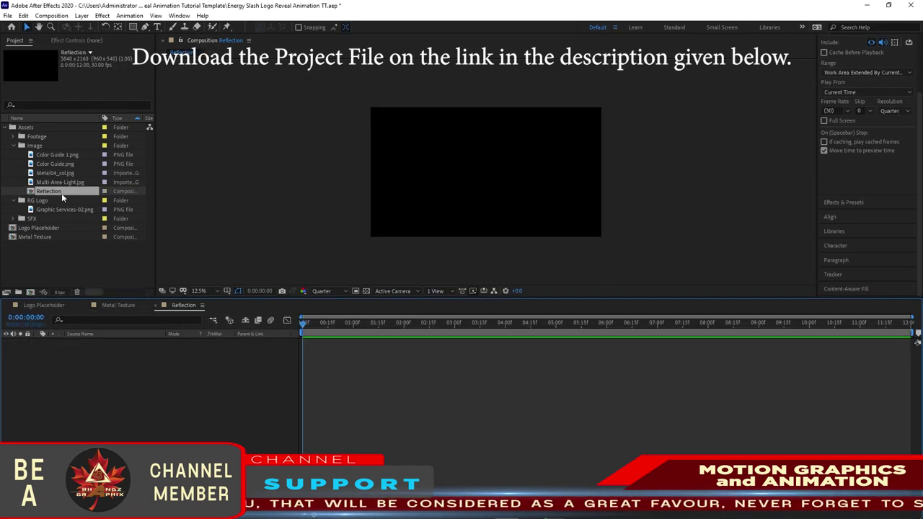
drag(61, 193, 86, 264)
Add Multi-Area-Light.jpg to the Reflection comp at 50% scale
click(61, 181)
drag(62, 182, 175, 374)
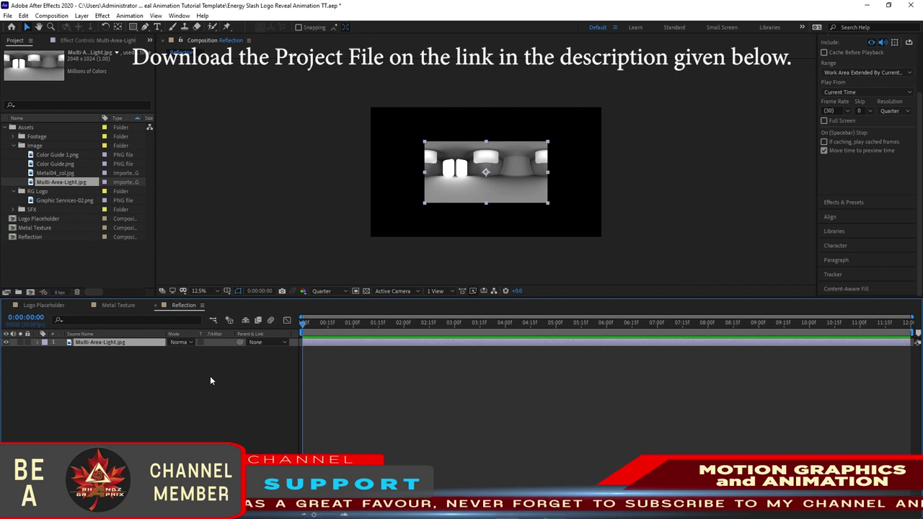
key(s)
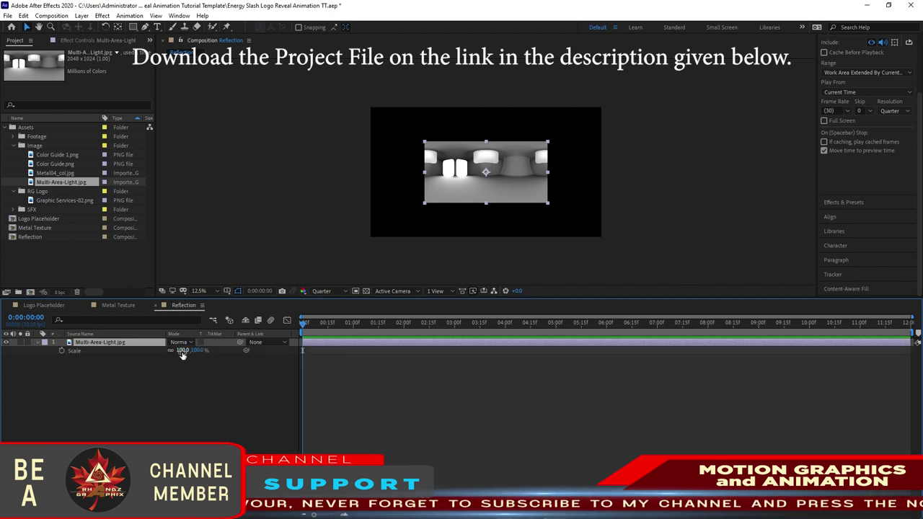
text(50)
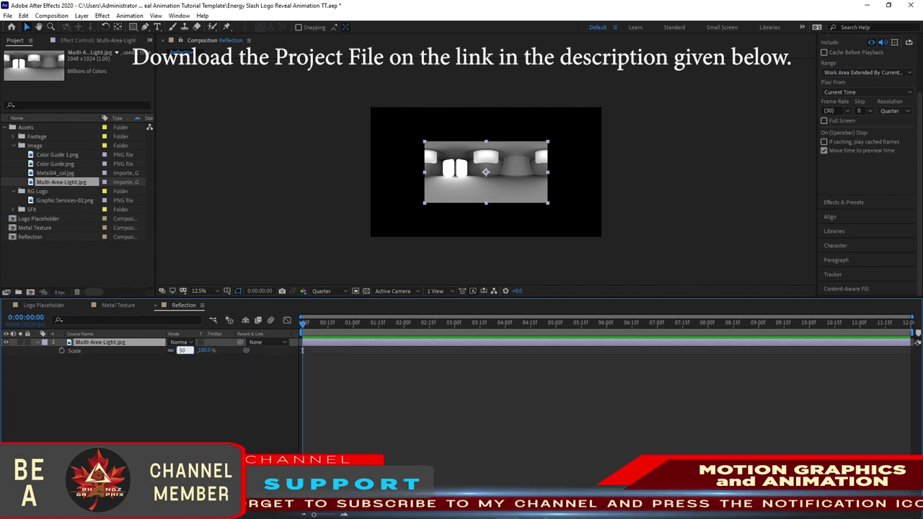
click(136, 375)
Apply Motion Tile to the light image with Output Width and Height 500 and Mirror Edges on
click(126, 341)
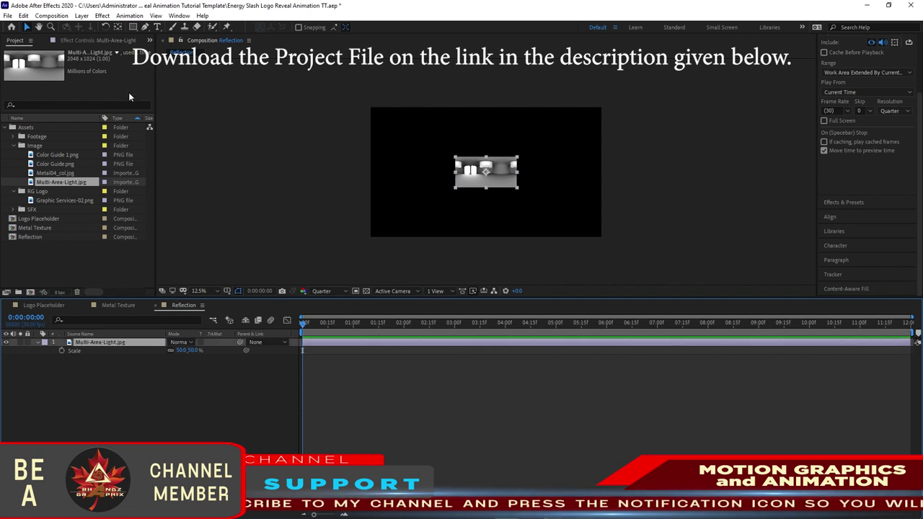
click(101, 15)
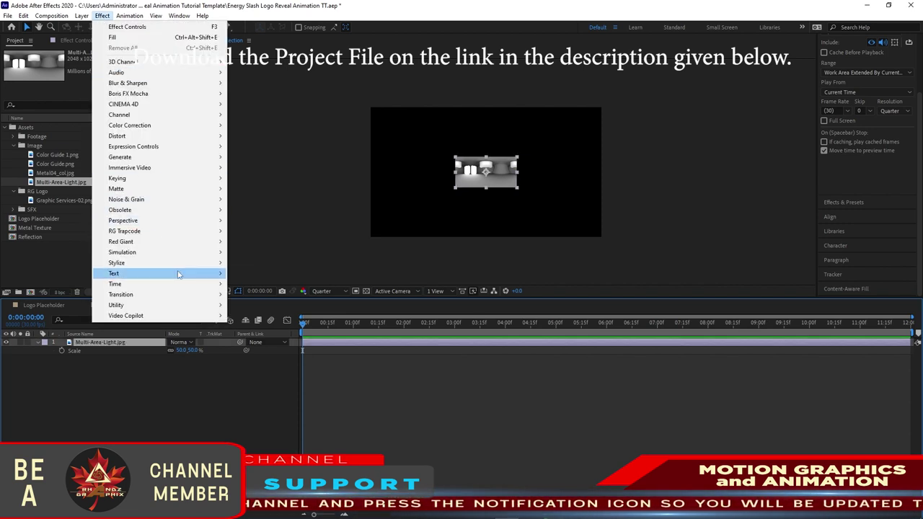
mouse_move(209, 262)
click(256, 198)
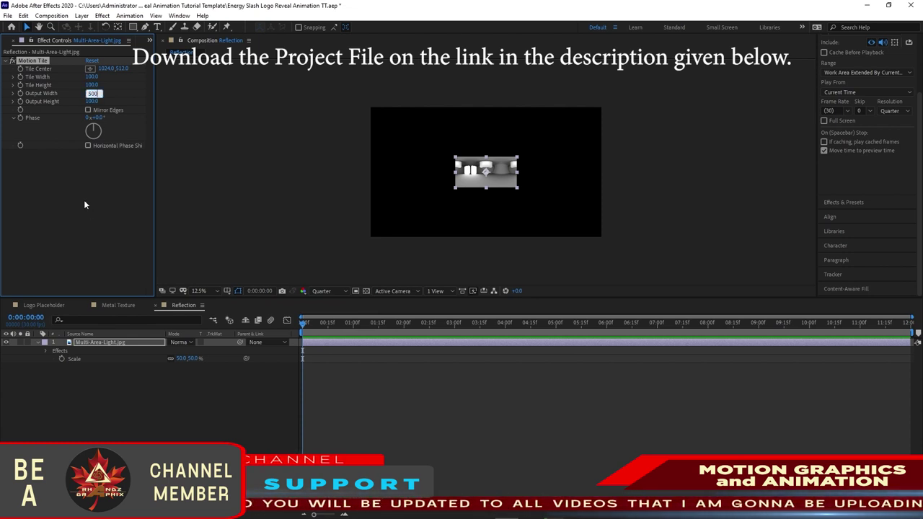
click(92, 101)
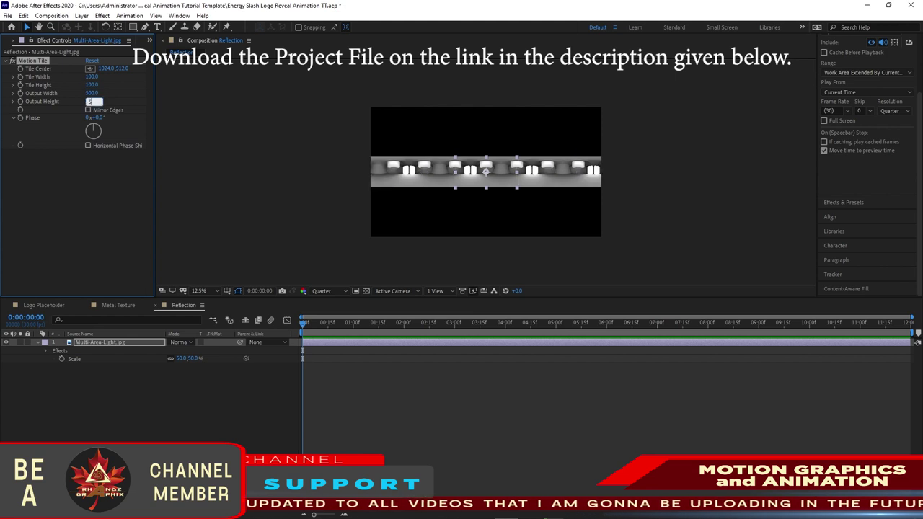
text(500)
click(88, 110)
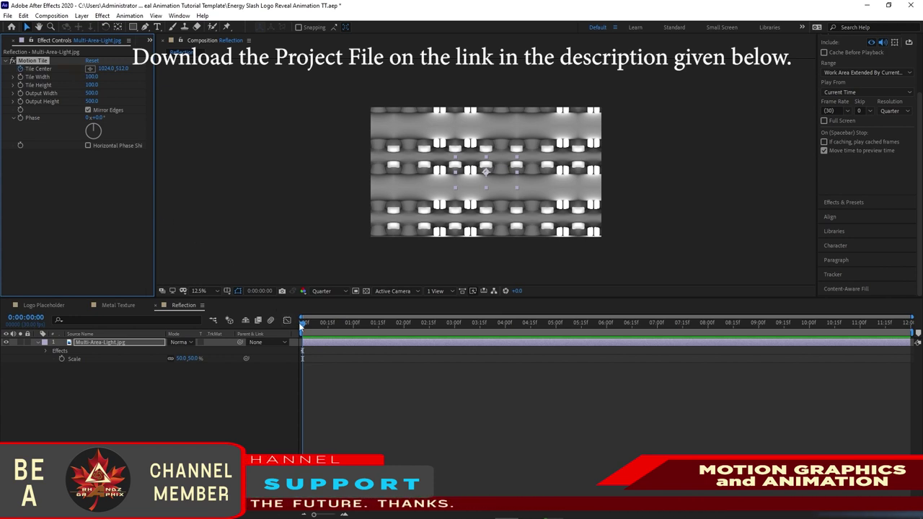
At the comp end, set Tile Center X to 6000 and preview the sliding tiles
click(352, 329)
drag(351, 329, 910, 329)
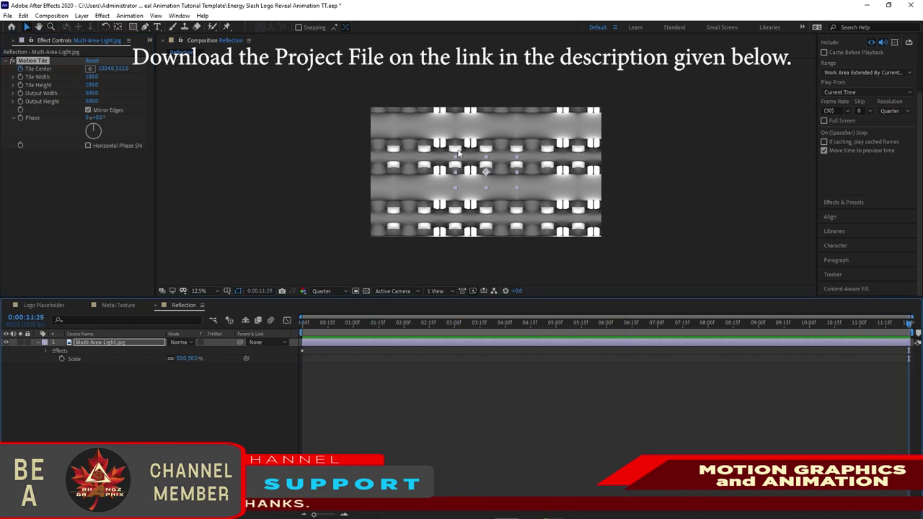
click(104, 69)
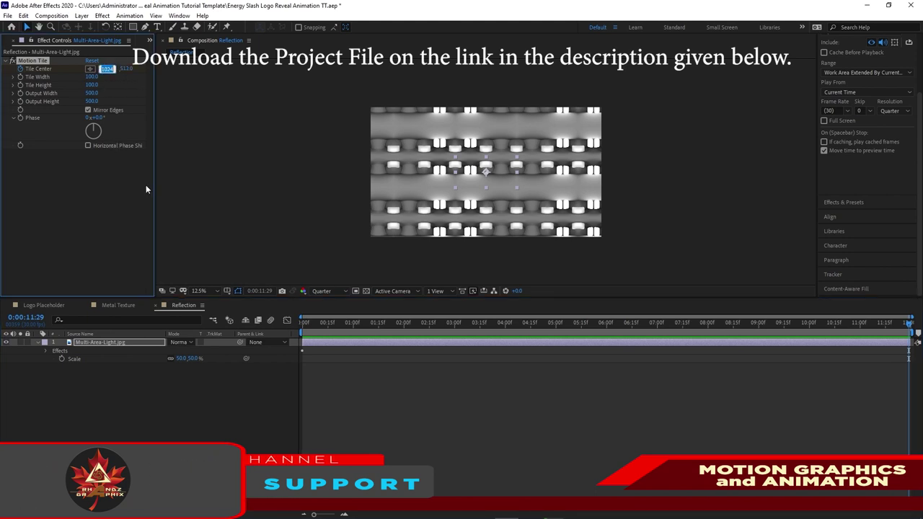
text(6000)
key(Return)
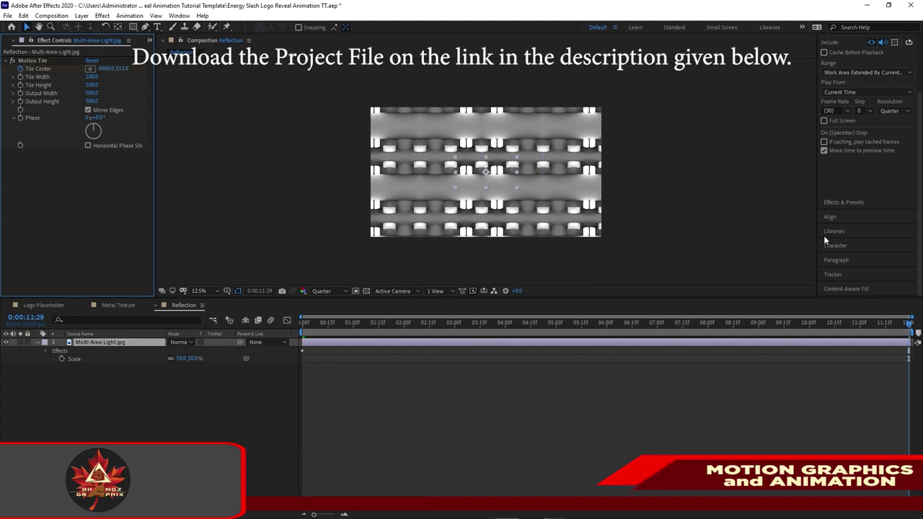
key(space)
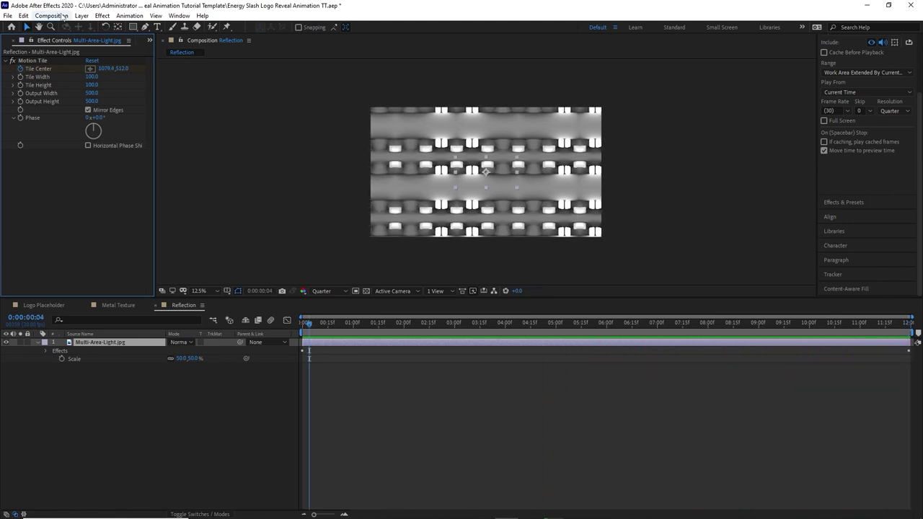
Create a 'Logo Reflection' composition and move it to the project root
click(51, 15)
click(65, 27)
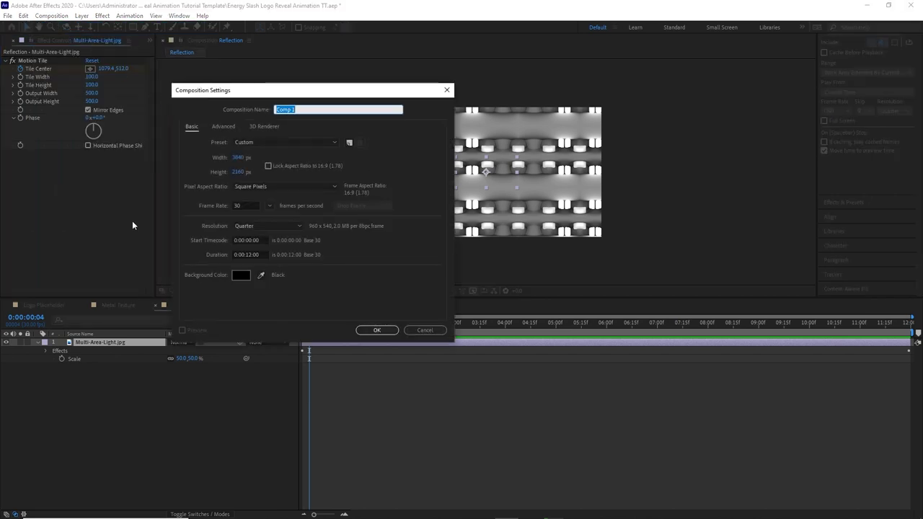
text(Logo Reflection)
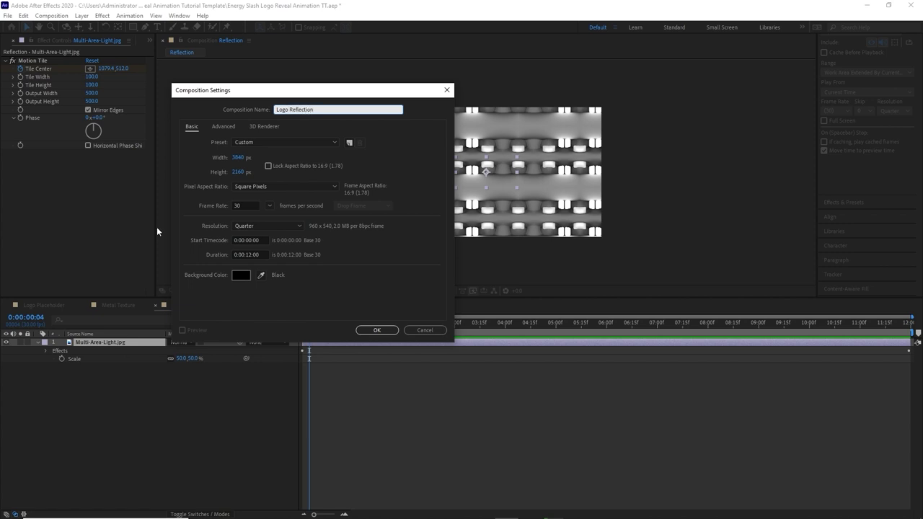
click(374, 329)
click(17, 41)
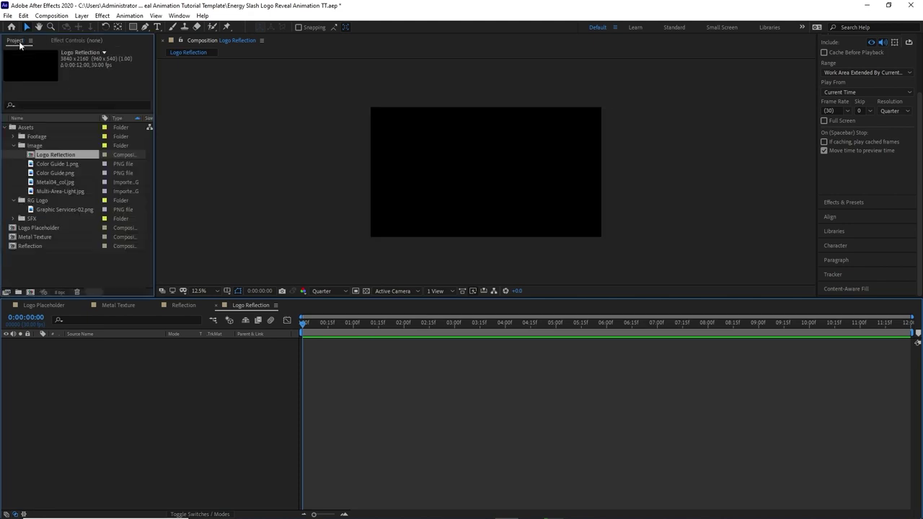
click(25, 172)
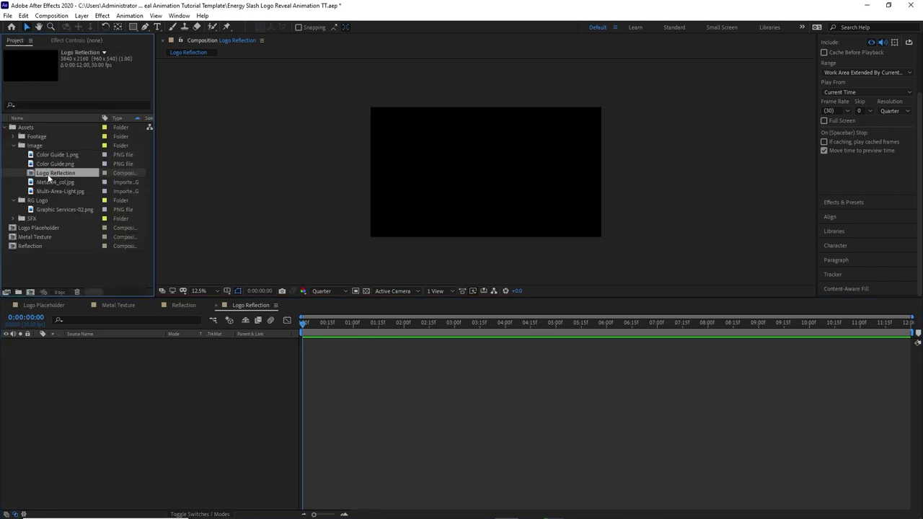
drag(49, 178, 50, 260)
Stack Logo Placeholder, Metal Texture and Reflection comps as layers in Logo Reflection
drag(50, 220, 82, 344)
click(59, 239)
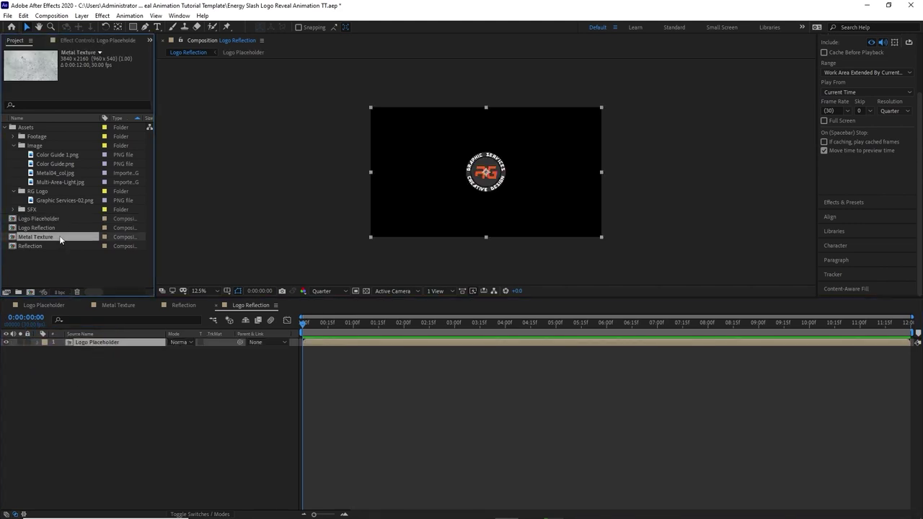
drag(60, 238, 89, 343)
drag(61, 245, 88, 339)
Darken the Metal Texture layer with a Curves effect
click(122, 349)
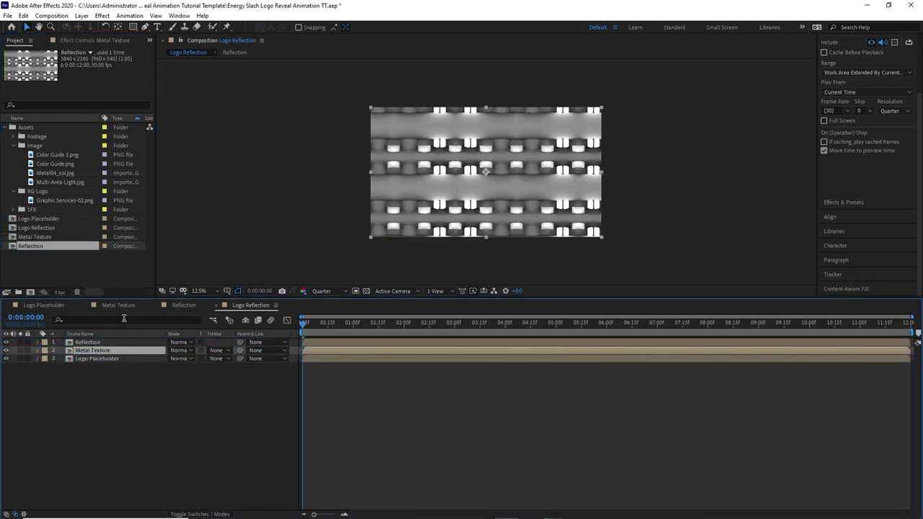
click(103, 16)
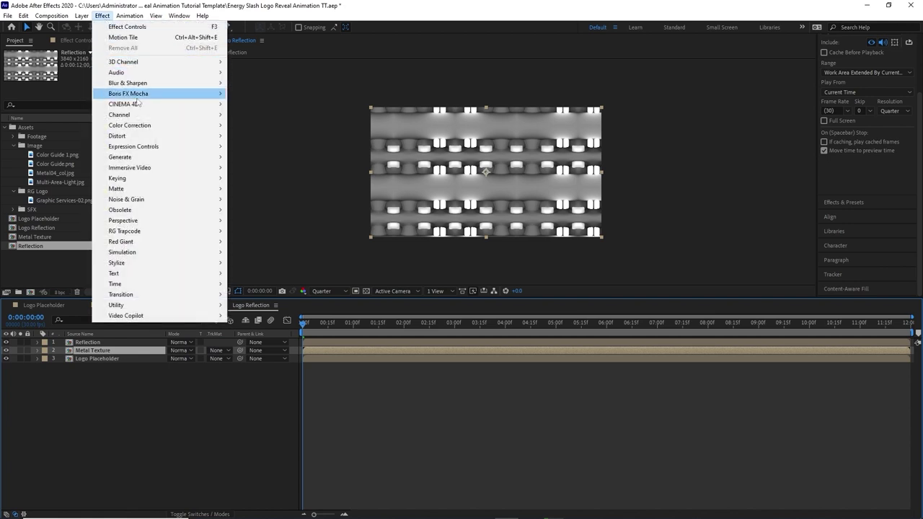
mouse_move(165, 125)
click(251, 316)
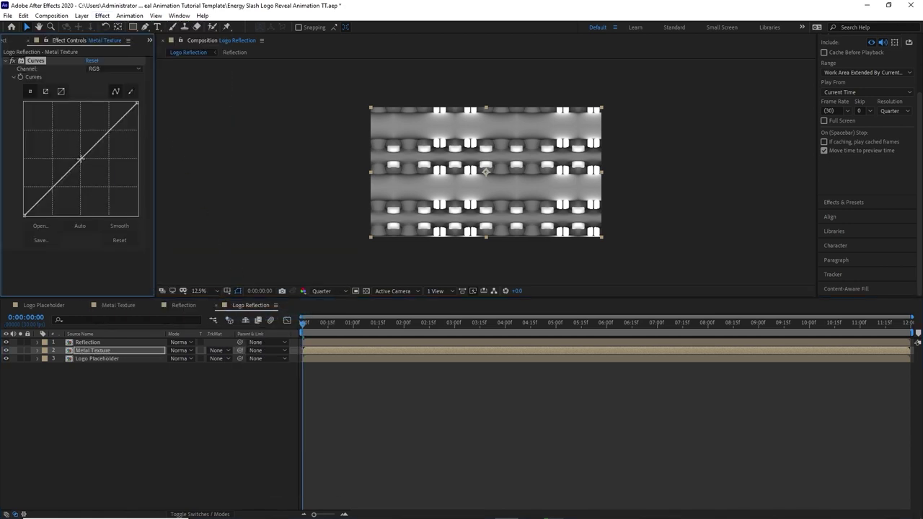
drag(81, 159, 93, 177)
Briefly hide Reflection to check the texture, then reveal Reflection's Scale property
click(6, 342)
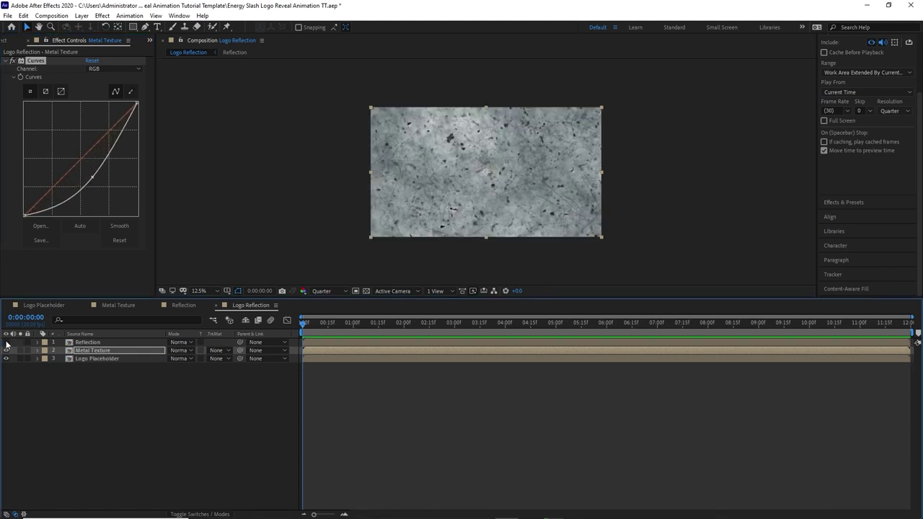
click(6, 342)
click(87, 342)
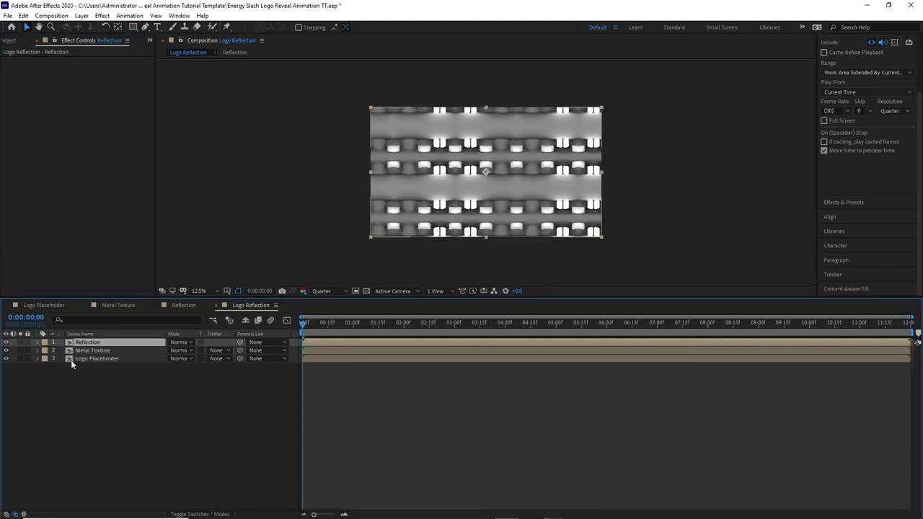
key(s)
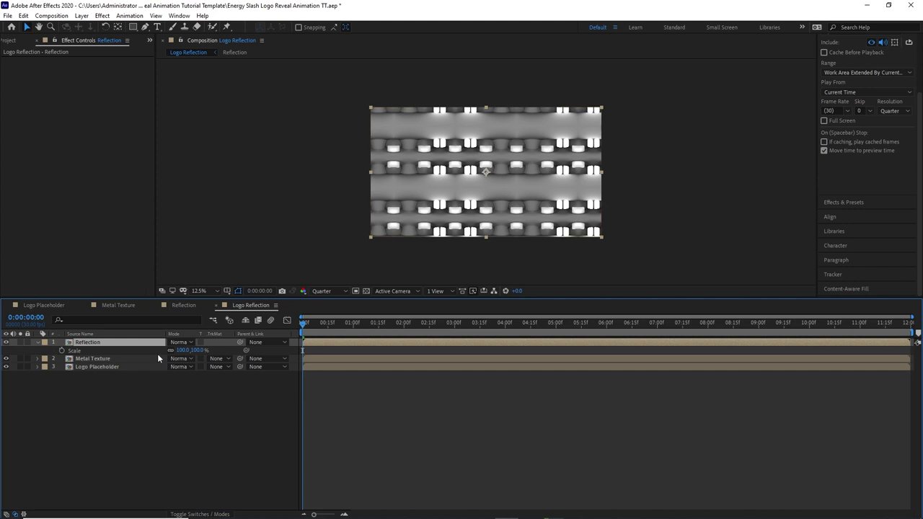
Scale the Reflection layer to 200% and darken it with Curves
click(181, 350)
text(200)
click(103, 18)
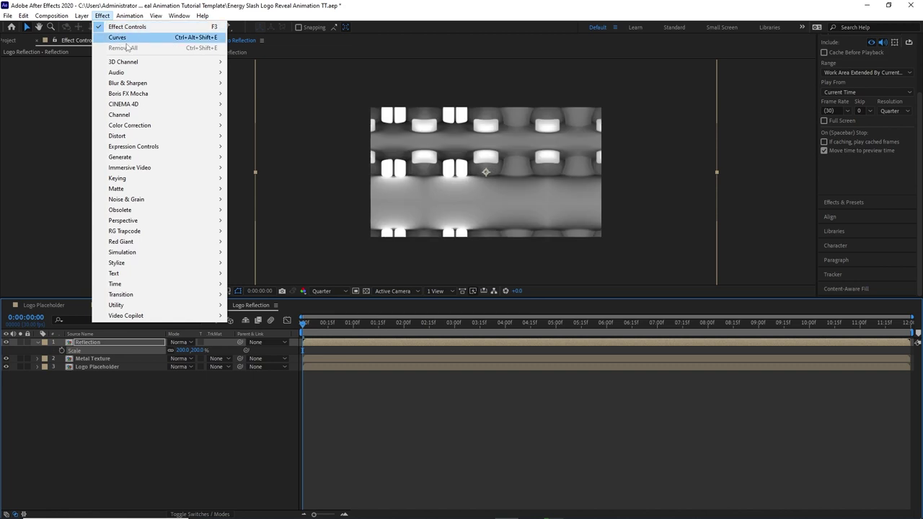
click(115, 37)
drag(84, 170, 97, 192)
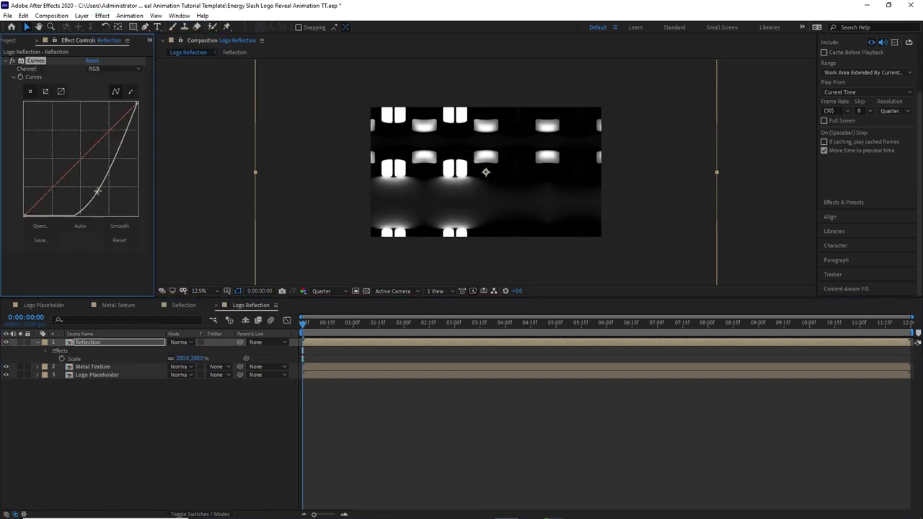
Add Fast Box Blur to Reflection with a Blur Radius of 45
click(102, 16)
mouse_move(135, 83)
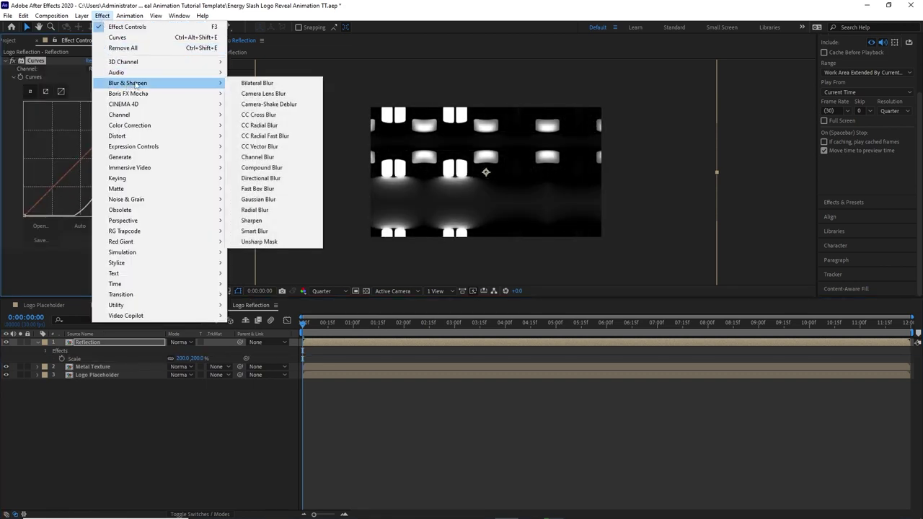
click(256, 191)
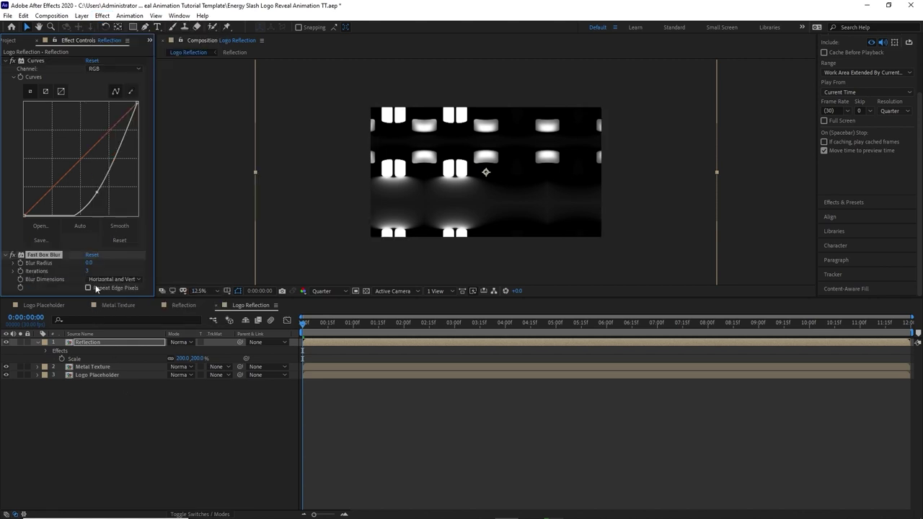
click(89, 264)
text(45)
key(Return)
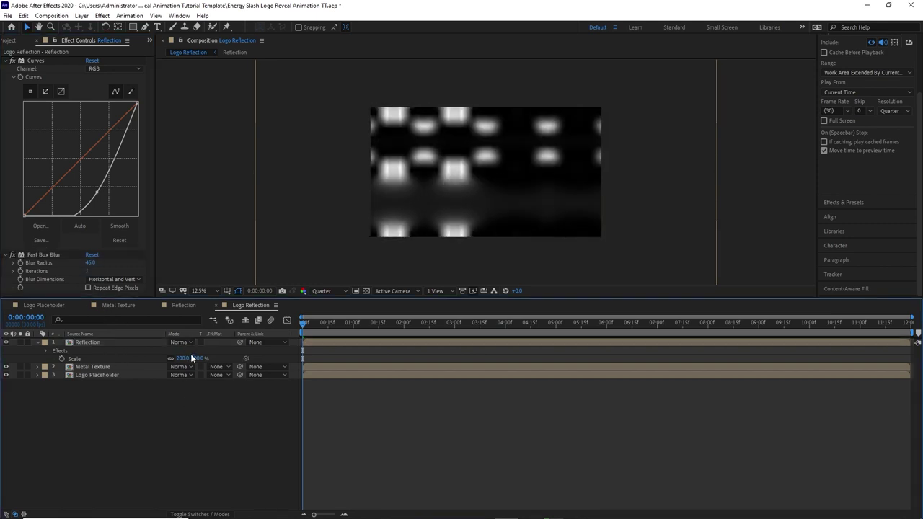
Set Reflection's blend mode to Add and Metal Texture's to Multiply
click(179, 341)
click(209, 199)
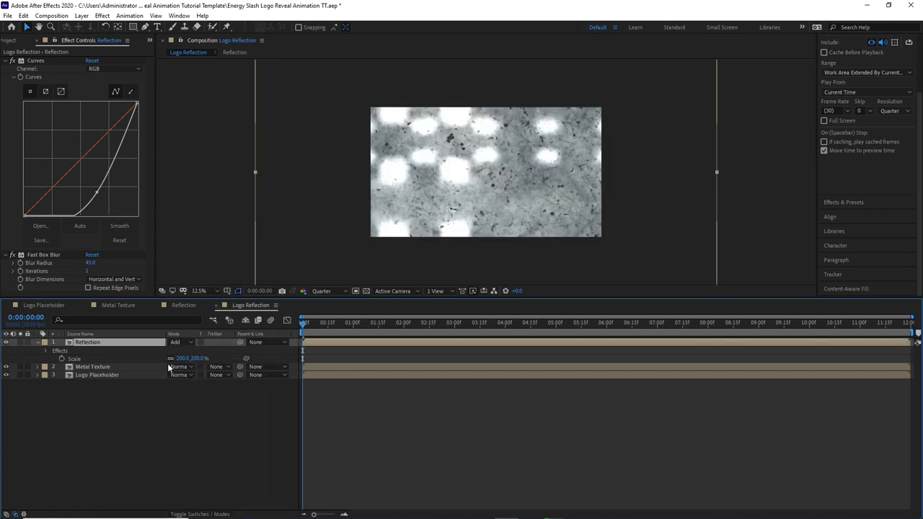
click(185, 370)
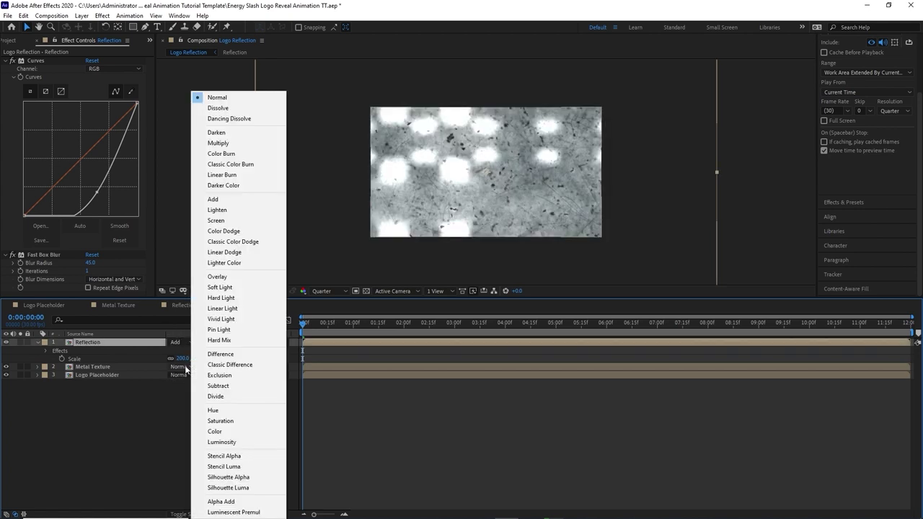
click(238, 144)
Create a new solid layer named 'Sweep'
click(81, 15)
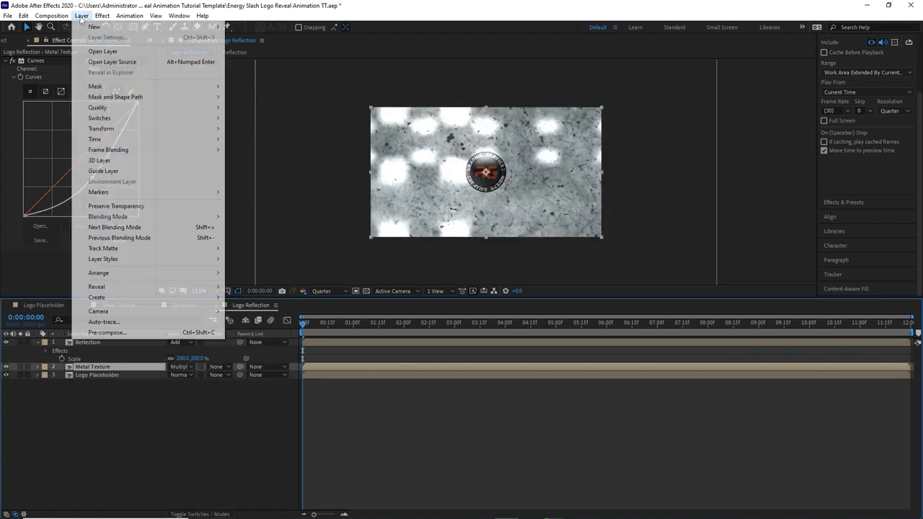
mouse_move(108, 27)
click(241, 35)
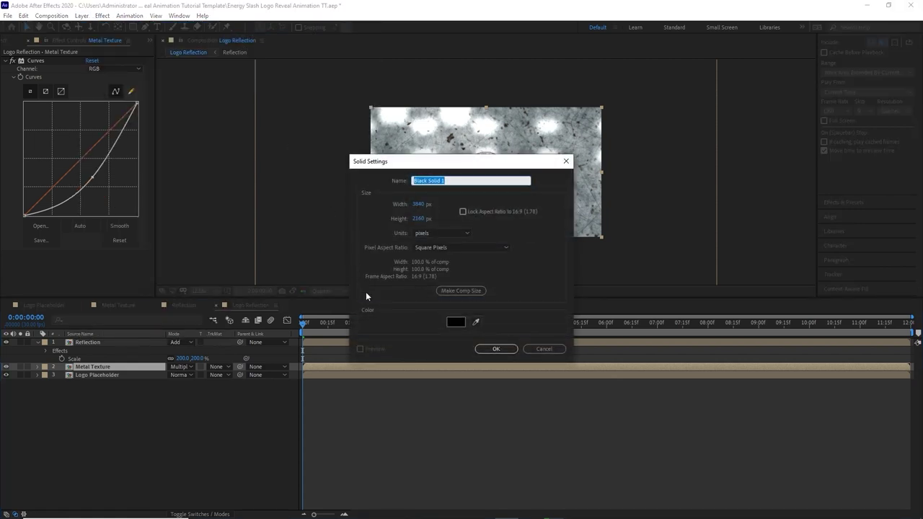
text(Sweep)
click(496, 348)
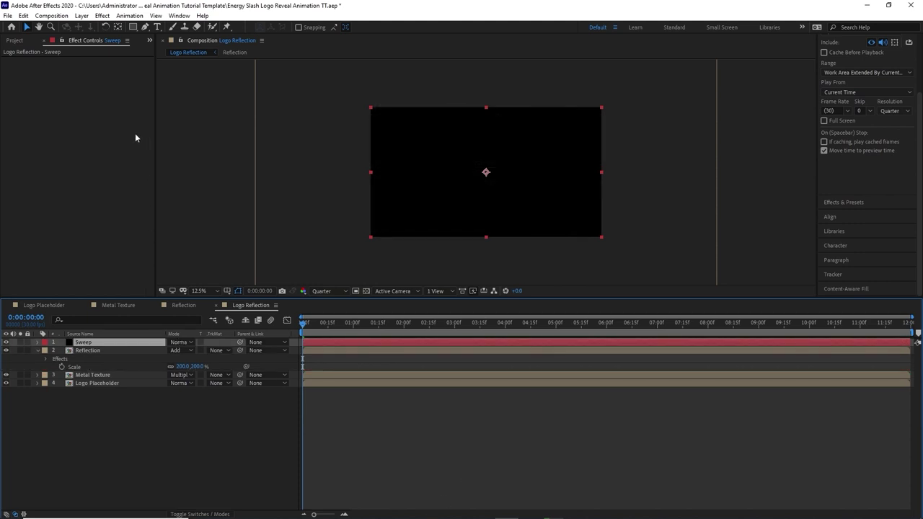
Apply CC Light Sweep to the Sweep solid with Direction -48° and adjusted Width
click(103, 15)
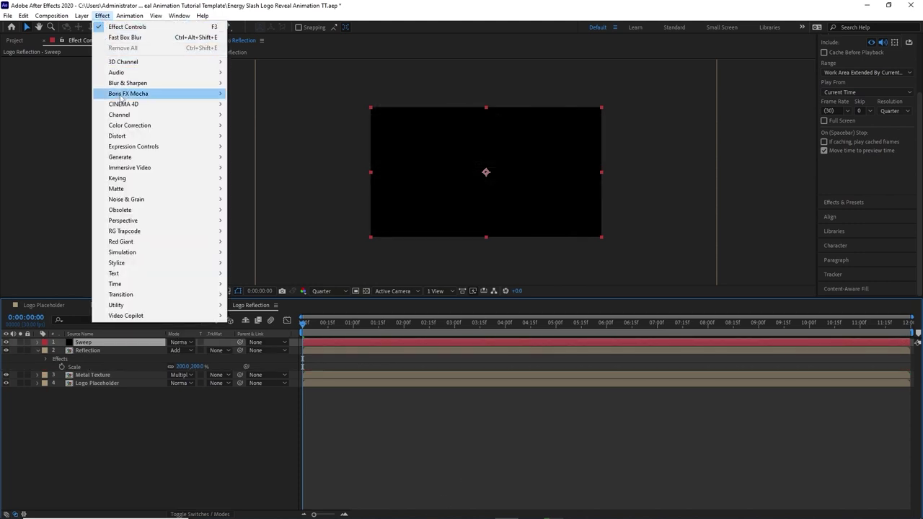
mouse_move(136, 157)
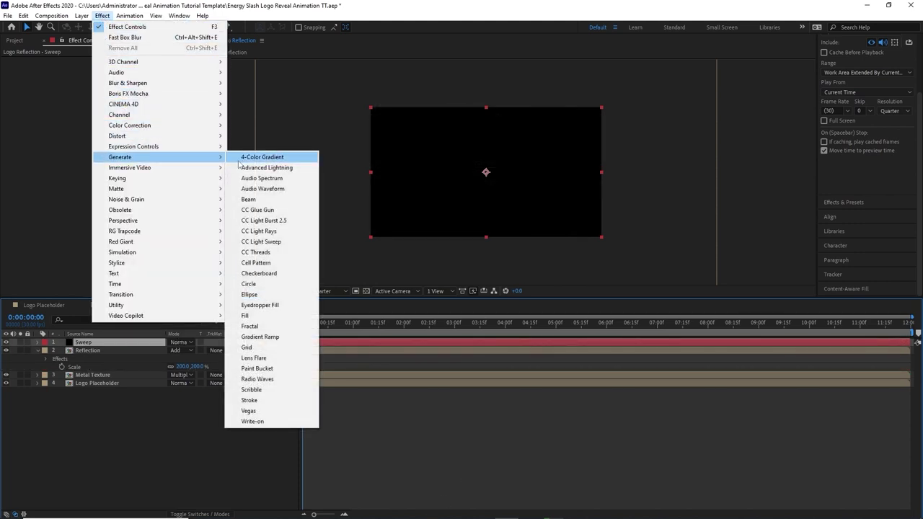
click(245, 241)
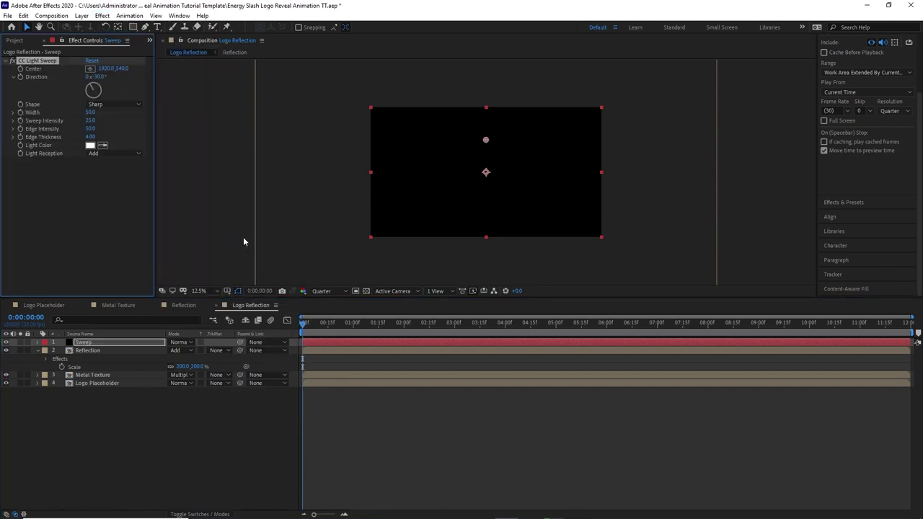
click(98, 76)
text(-48)
key(Return)
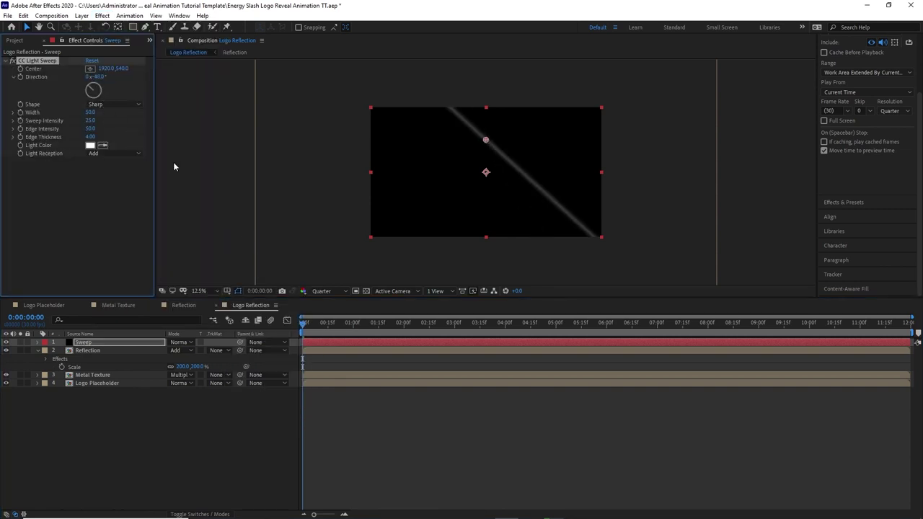
click(90, 112)
text(180)
key(Return)
click(82, 155)
Set Sweep Intensity to 34 and blend the Sweep layer in Add mode
click(91, 121)
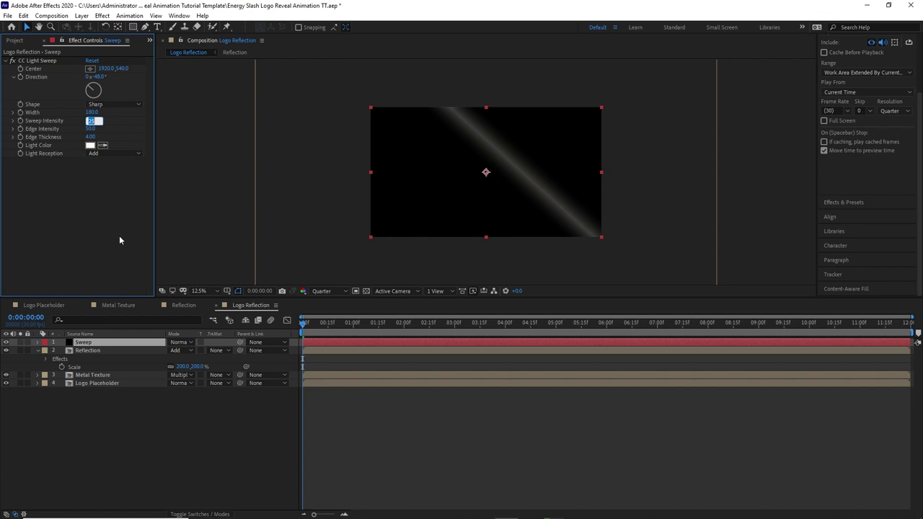
text(34)
key(Return)
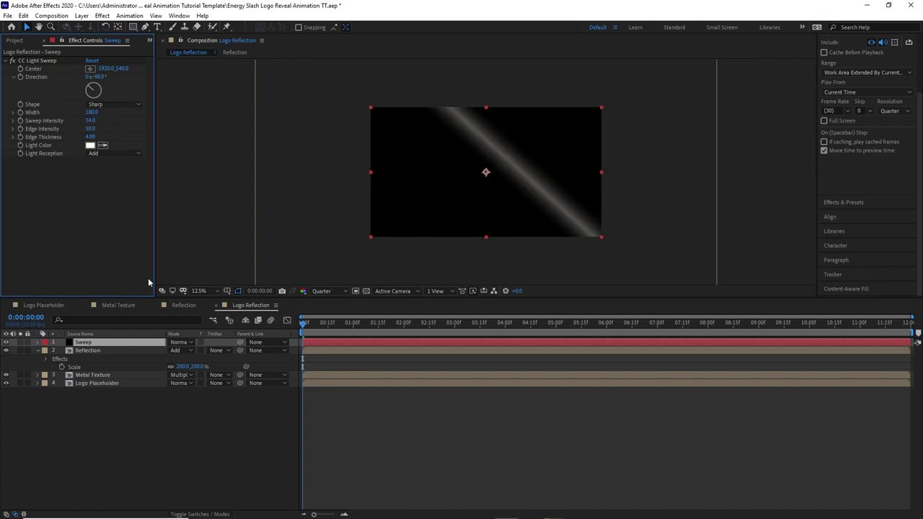
click(188, 341)
click(221, 199)
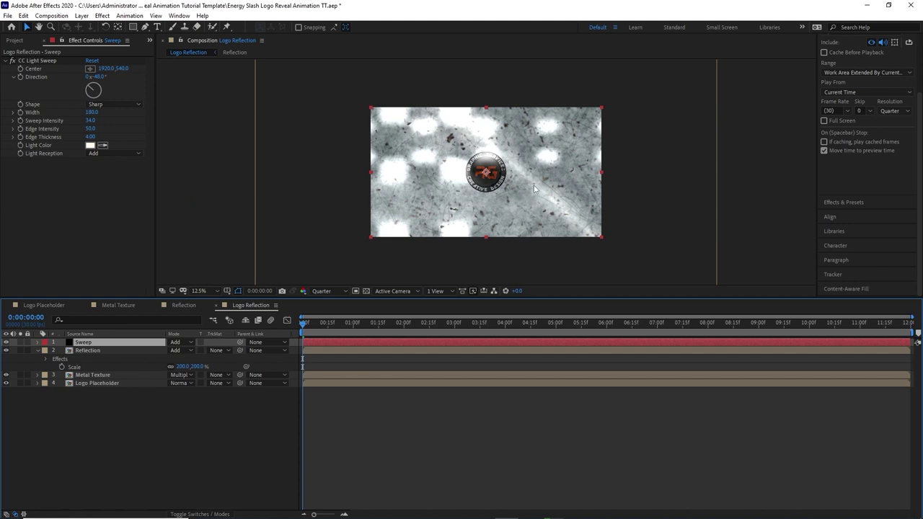
Shift the sweep Center left, add expression value + [time*100,0], and preview
drag(103, 67, 8, 105)
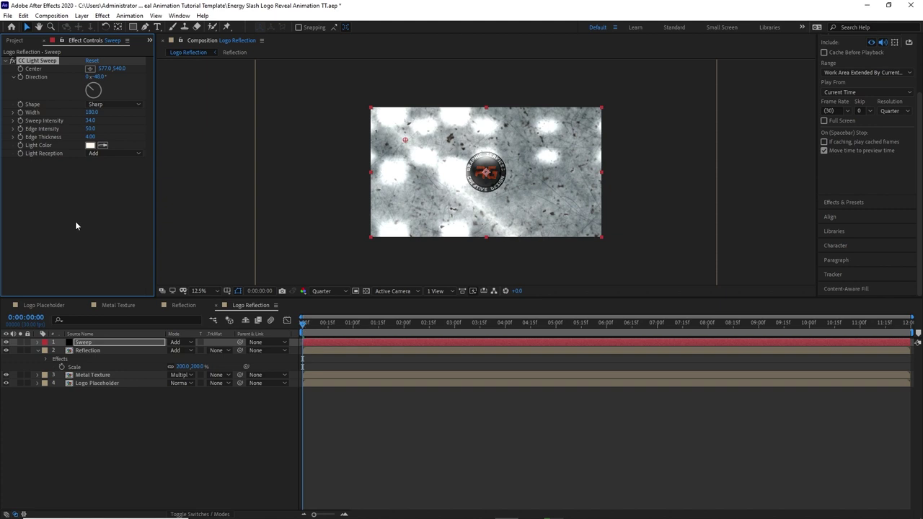
alt+click(20, 69)
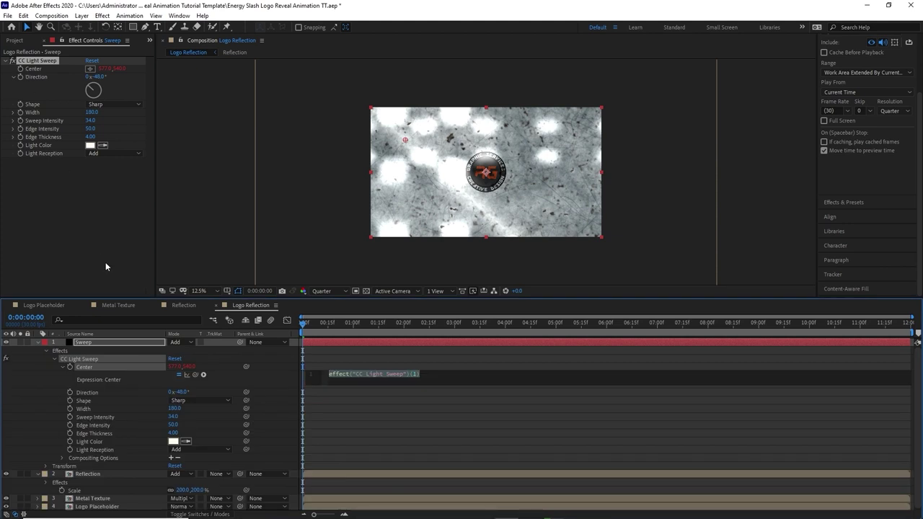
text(valu)
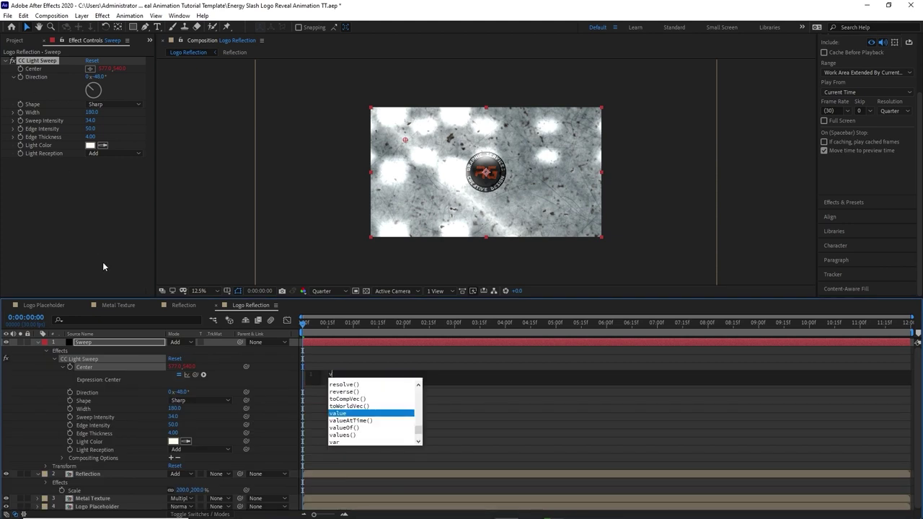
text(e )
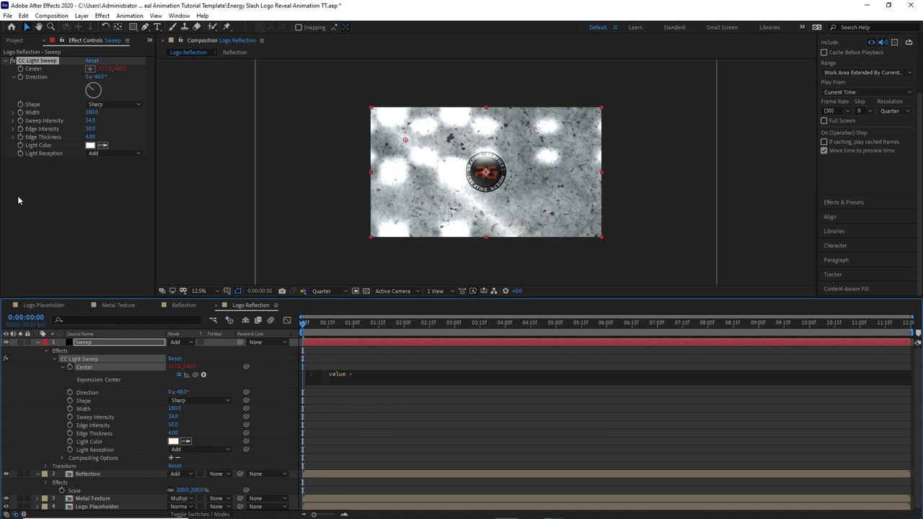
text(+ [tim)
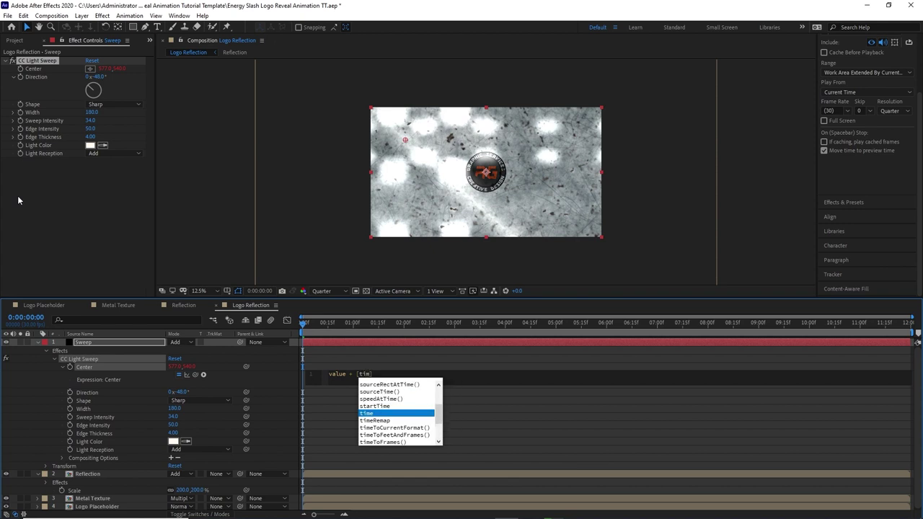
text(e*100,)
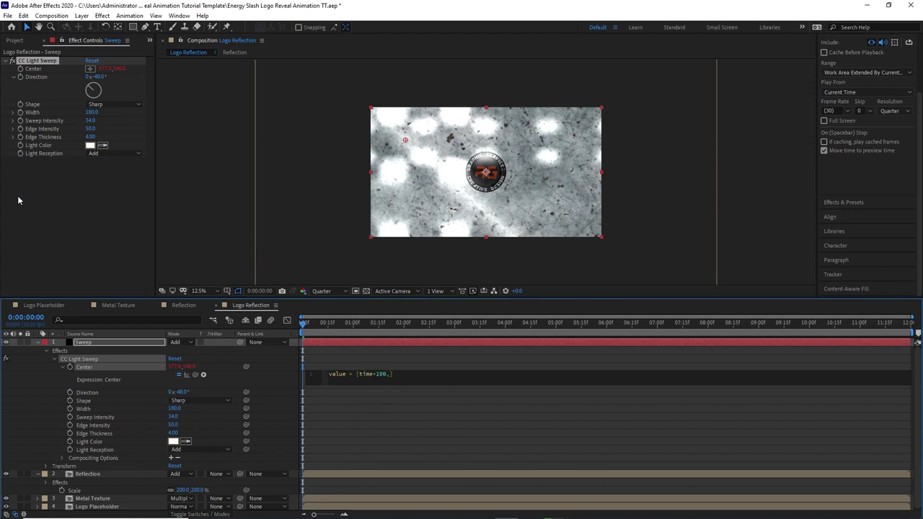
click(18, 195)
key(space)
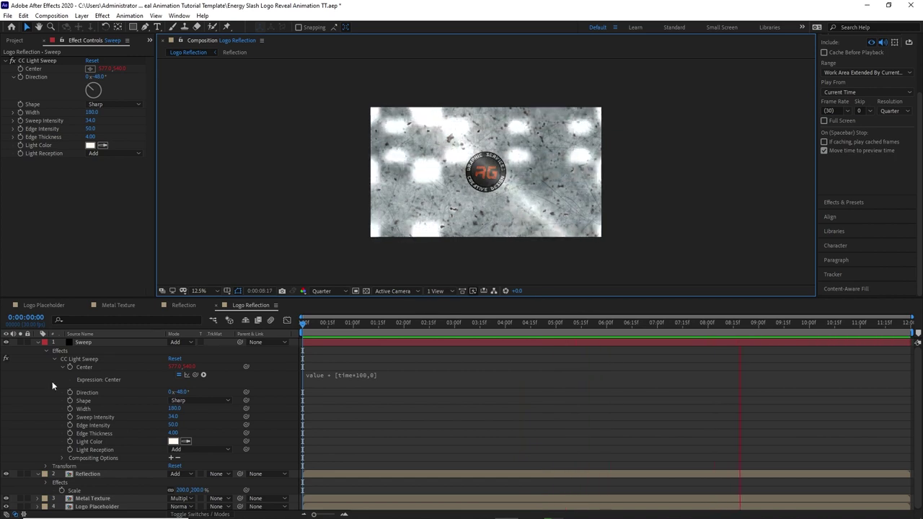
Collapse the Sweep layer and create a new 'Slash Shape' composition
click(45, 350)
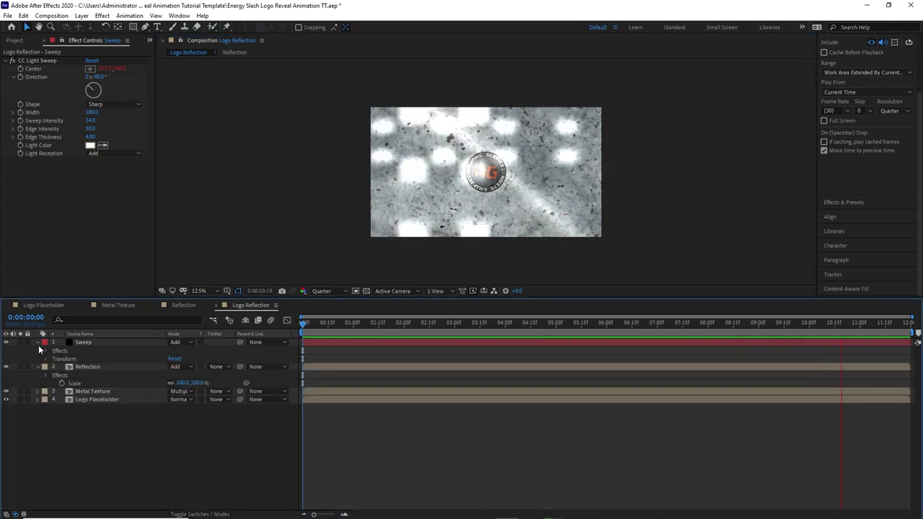
click(37, 346)
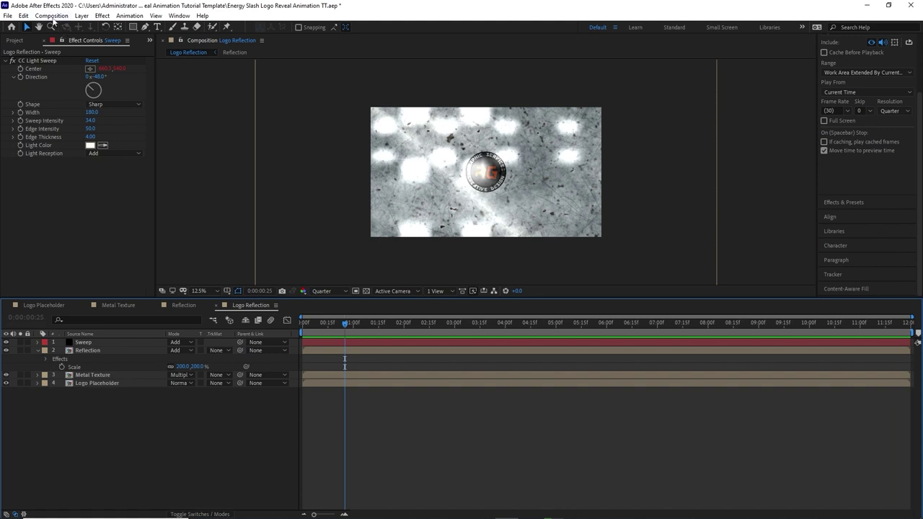
click(52, 16)
click(63, 30)
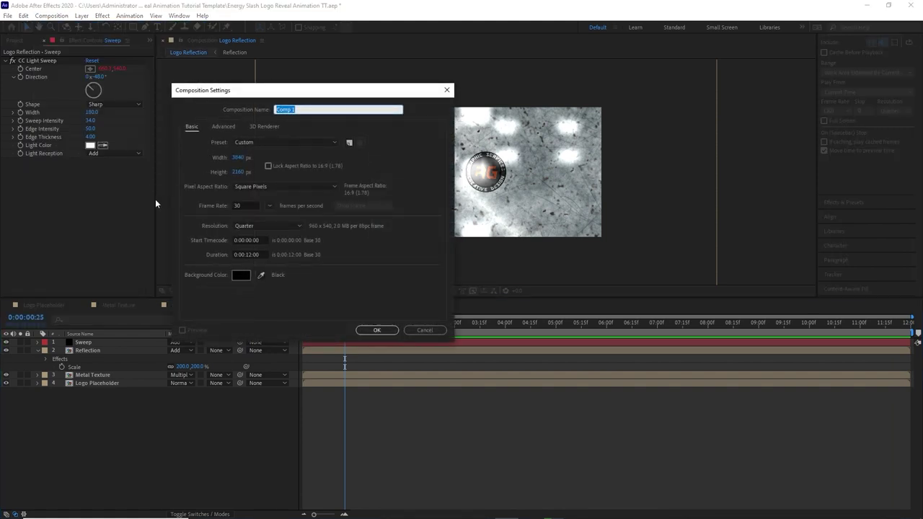
text(Slash Shape)
click(373, 330)
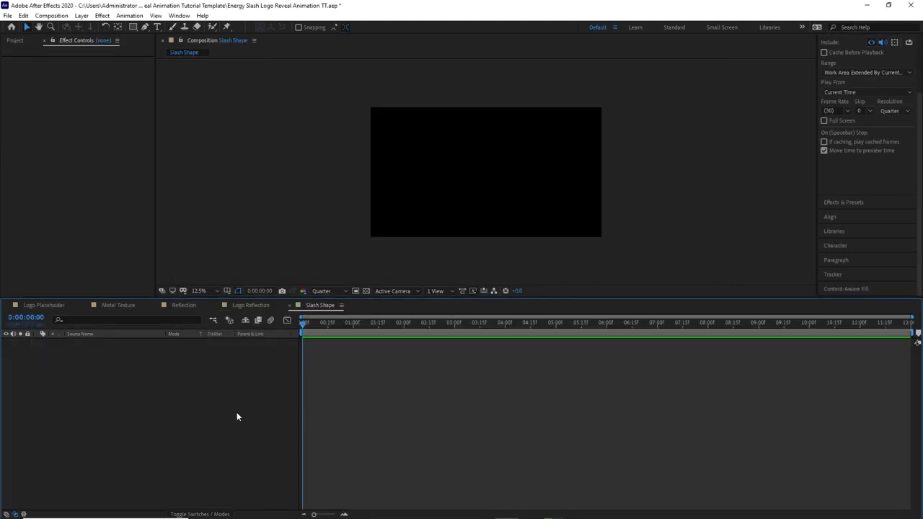
Turn on Title/Action Safe and rulers, drag a horizontal guide to mid-comp, and zoom to 25%
click(227, 291)
click(254, 303)
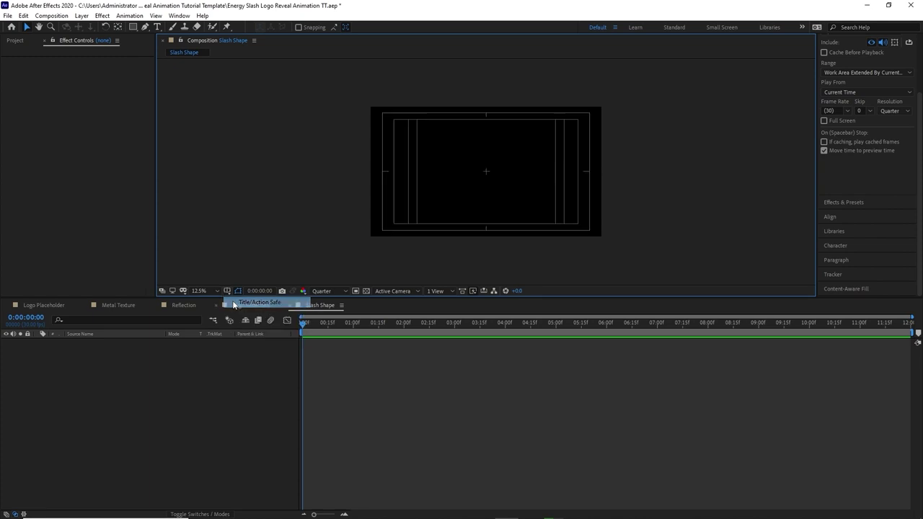
click(155, 15)
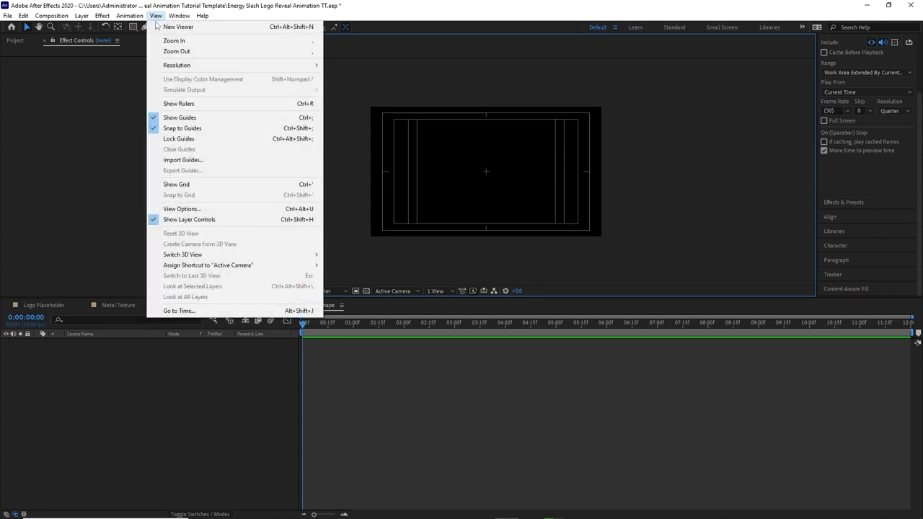
click(158, 104)
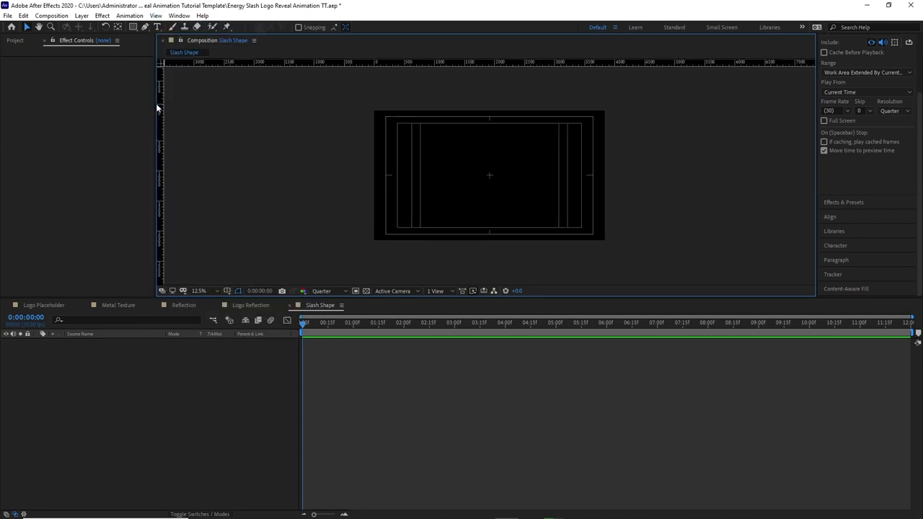
drag(373, 65, 375, 176)
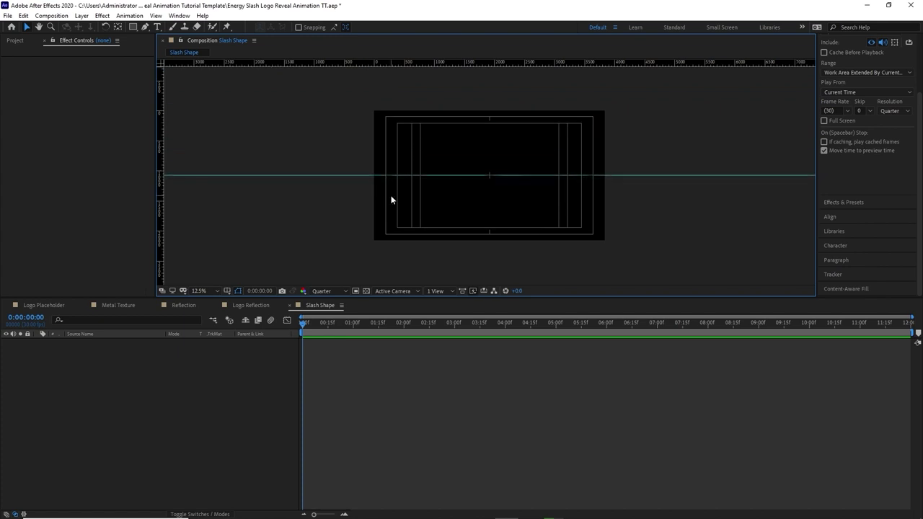
key(period)
Draw a straight horizontal Pen path along the guide and expand Shape 1's Stroke settings
click(145, 27)
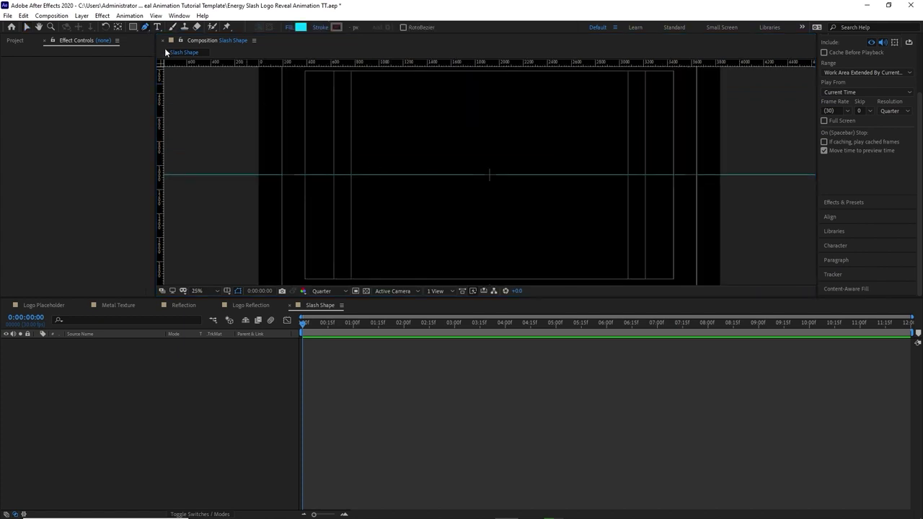
click(281, 175)
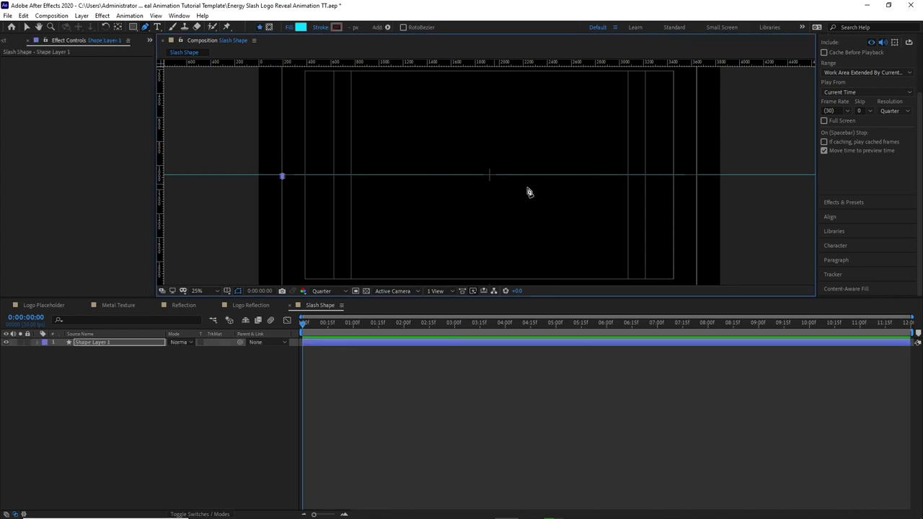
click(695, 175)
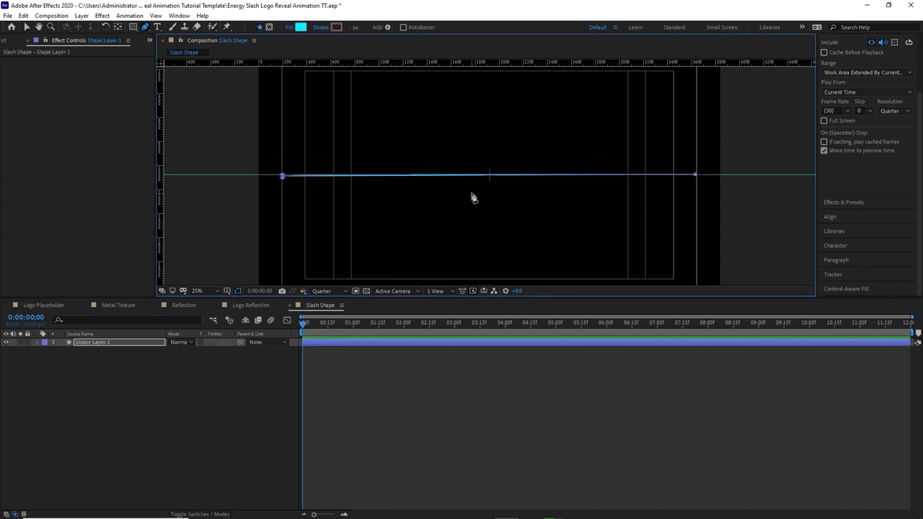
click(36, 342)
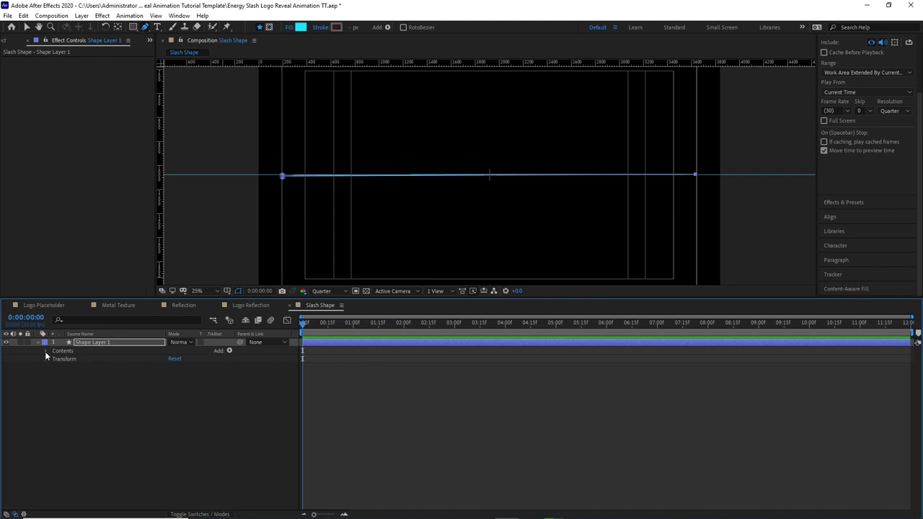
click(45, 351)
click(55, 359)
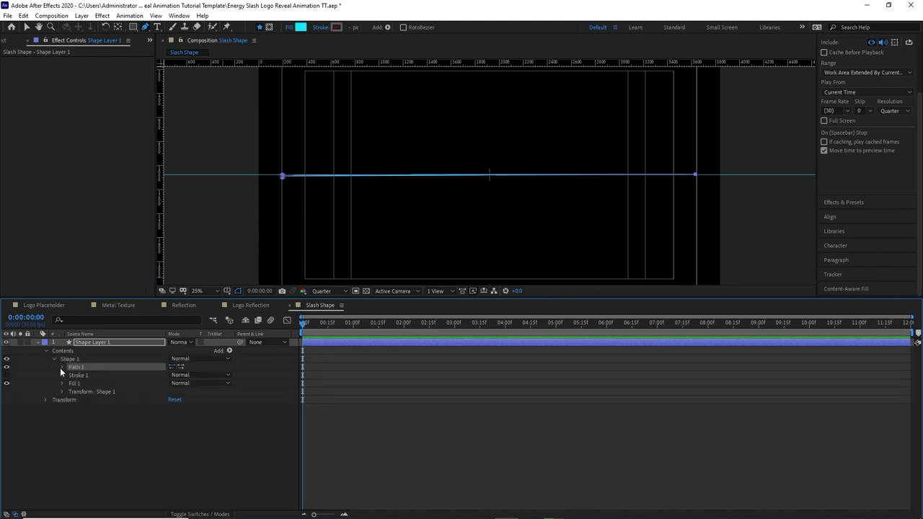
click(62, 376)
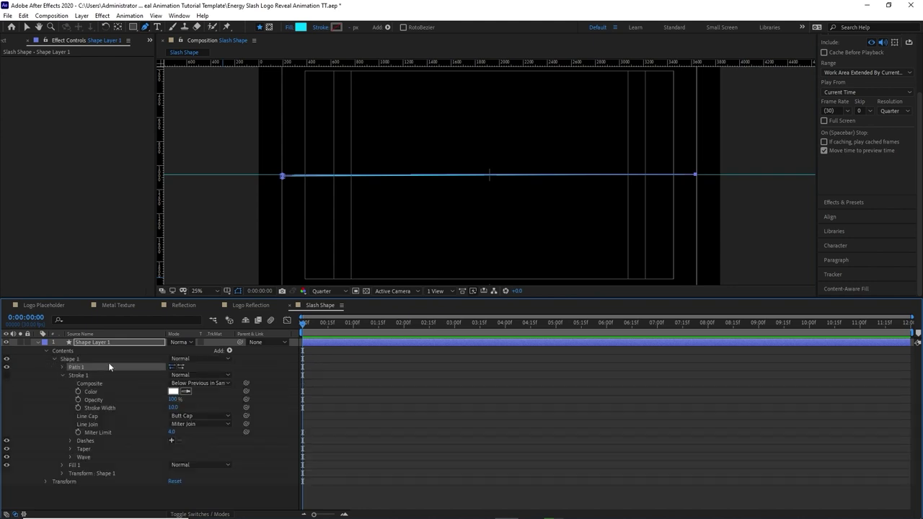
Set the shape's fill to None and its stroke to Solid Color
click(287, 28)
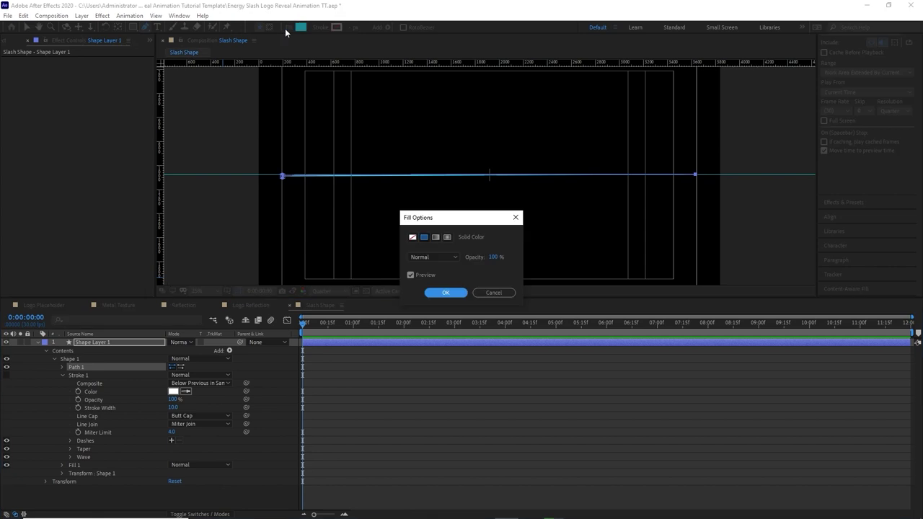
click(411, 236)
click(445, 292)
click(322, 28)
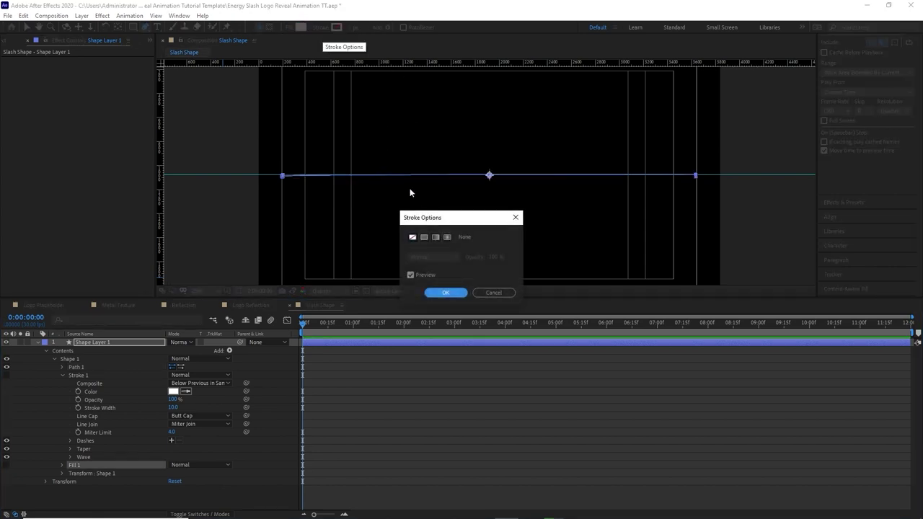
click(423, 239)
click(445, 291)
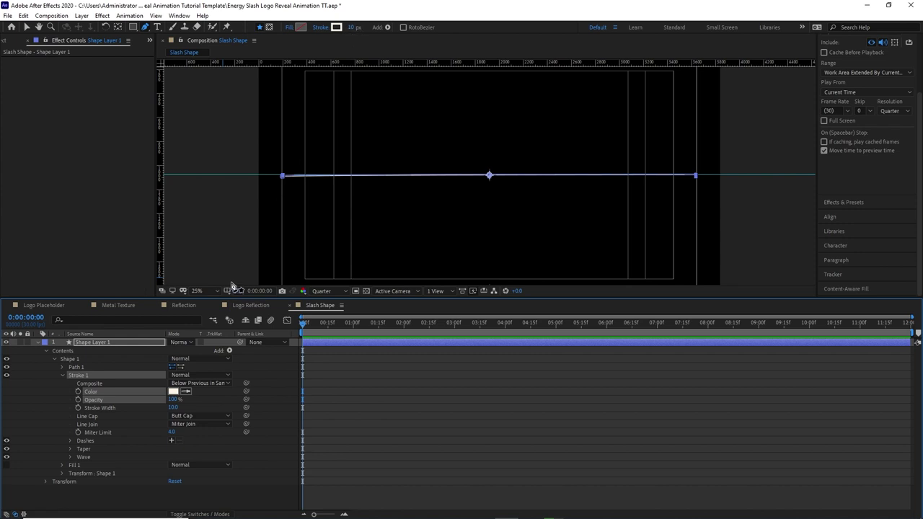
Set the stroke taper's Start Length and End Length to 15%
click(71, 450)
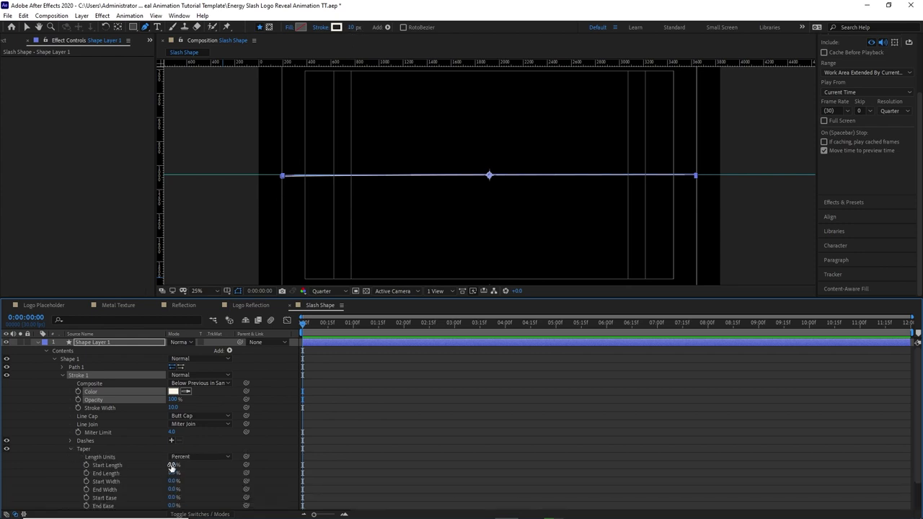
click(173, 465)
text(15)
key(Return)
click(176, 473)
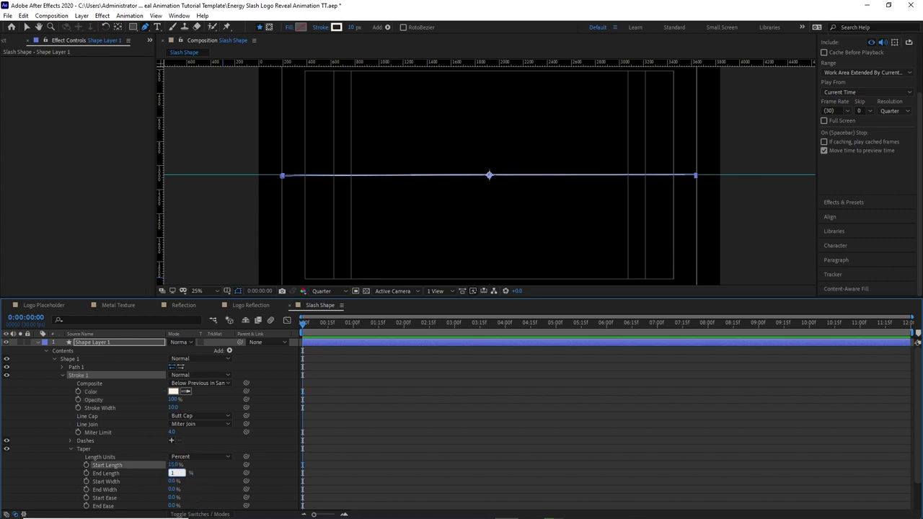
Set the taper's Start Ease and End Ease to 5%, then collapse Stroke 1
click(173, 498)
text(5)
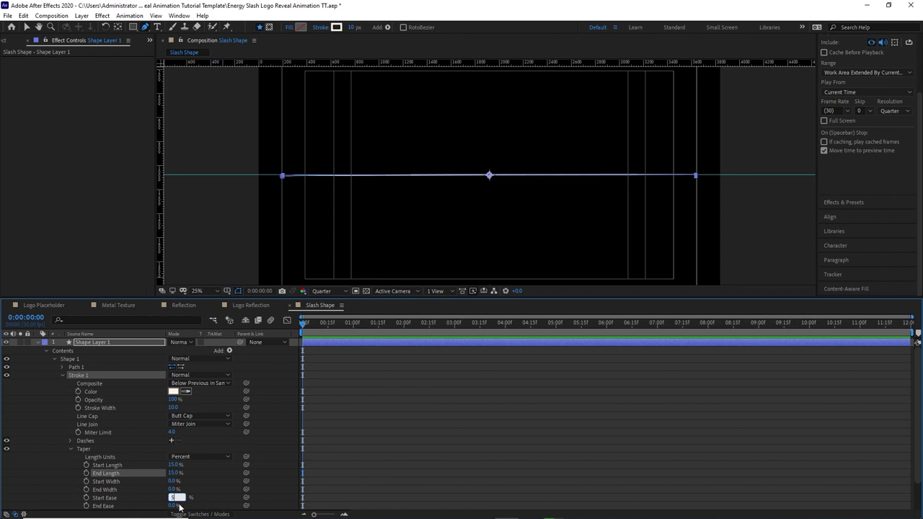
key(Return)
click(176, 506)
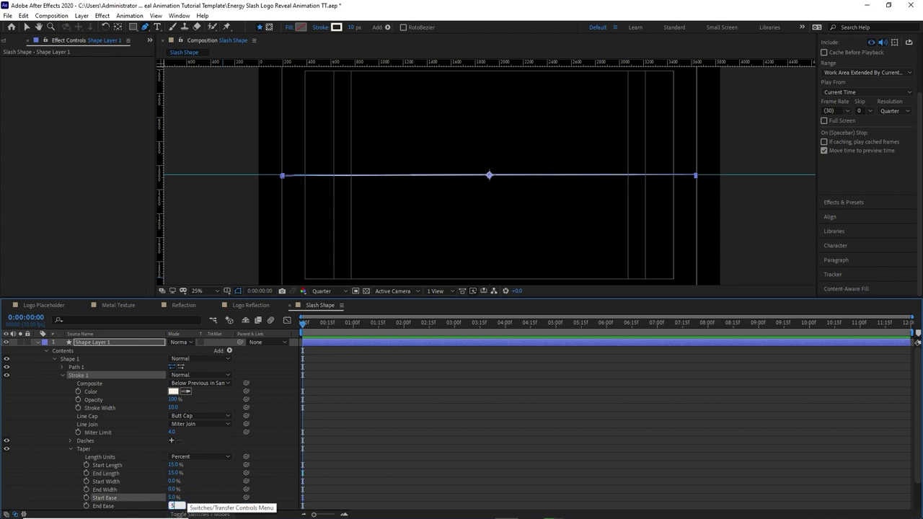
text(5)
key(Return)
click(71, 448)
click(62, 374)
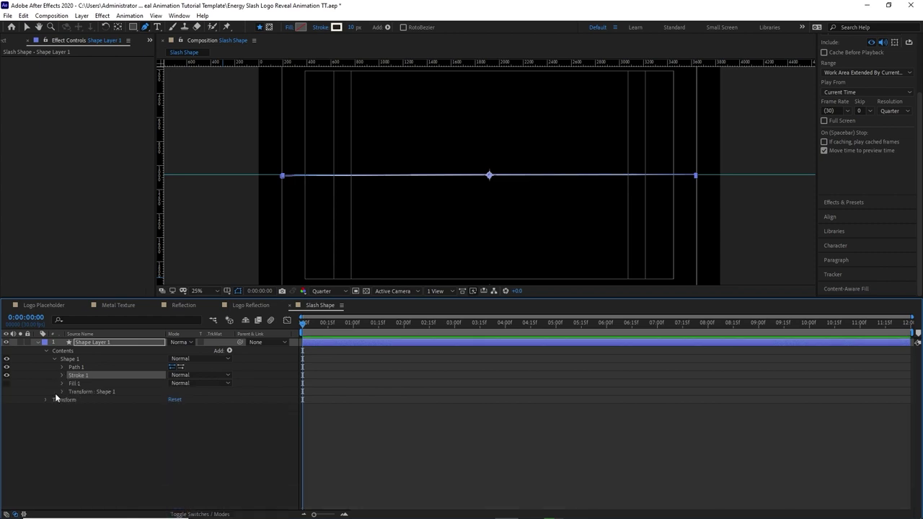
Add Trim Paths to the slash and keyframe End from 0% to 100% by about frame 5
click(229, 351)
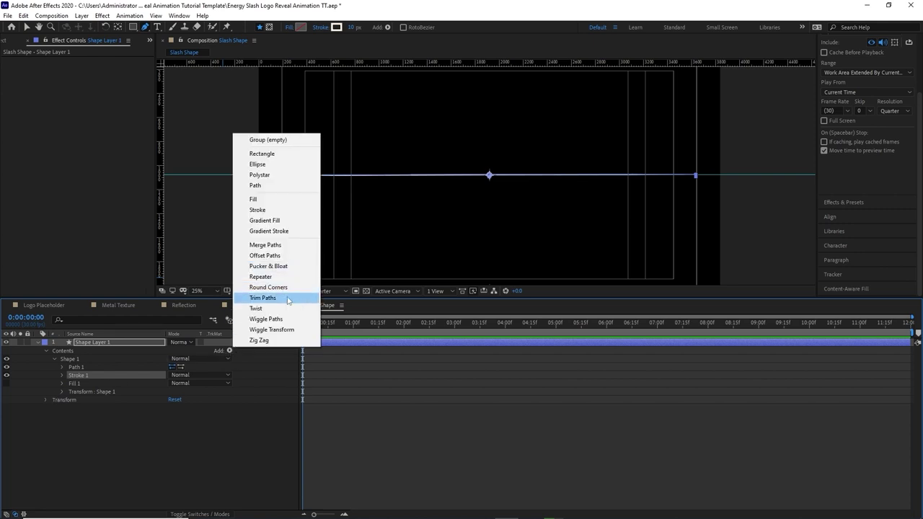
click(252, 297)
click(61, 374)
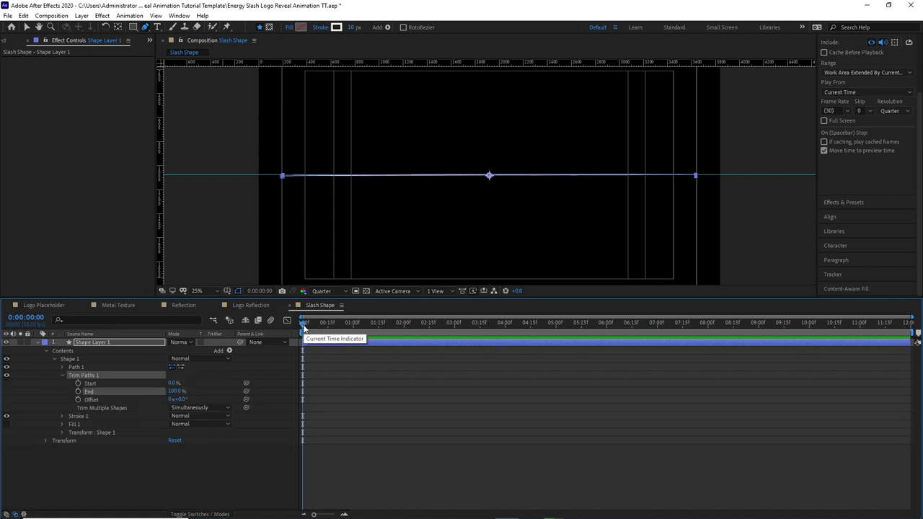
click(78, 391)
mouse_move(175, 391)
mouse_down()
mouse_move(104, 394)
mouse_move(128, 401)
mouse_up()
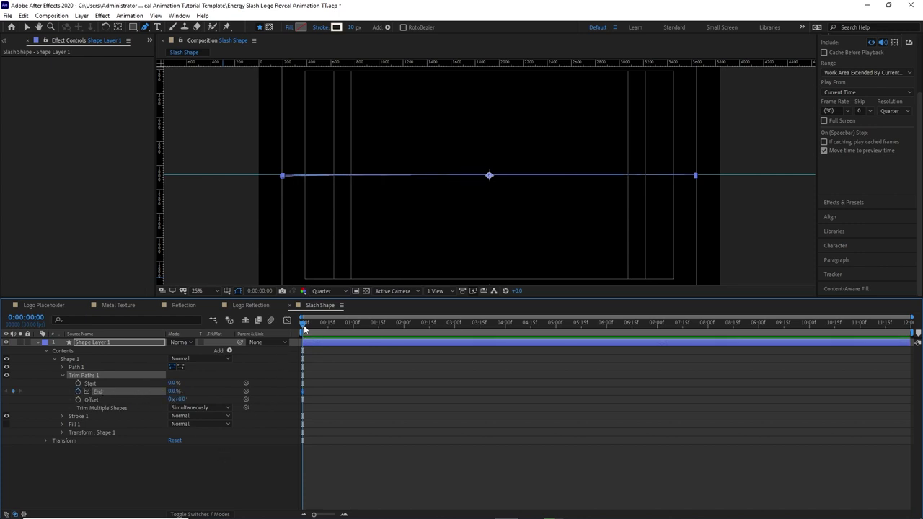
drag(305, 329, 310, 339)
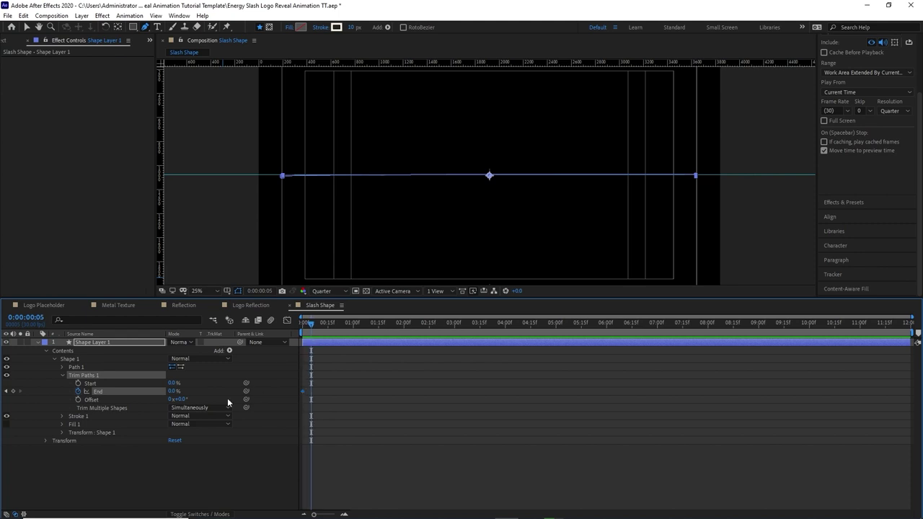
drag(173, 393, 229, 395)
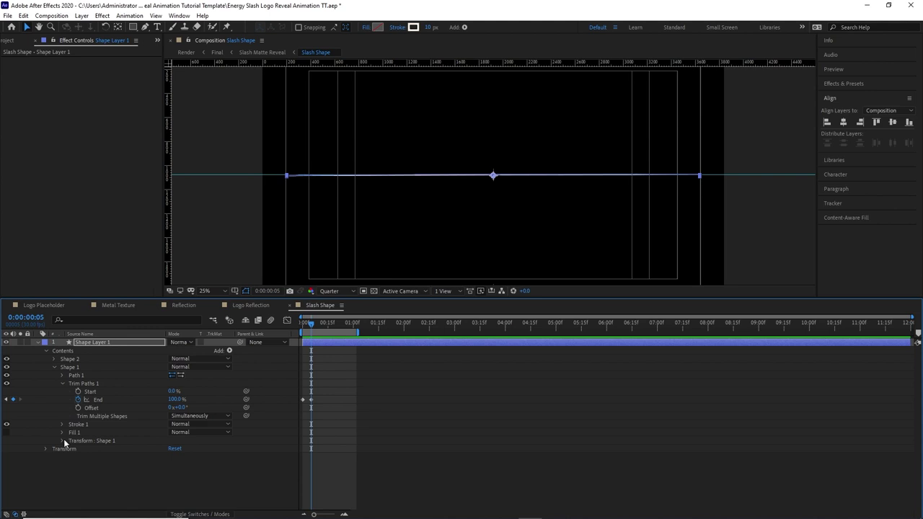
Keyframe Shape 1's Position from 0,0 to about 3602,0 at frame 8, sliding the slash off right
click(63, 440)
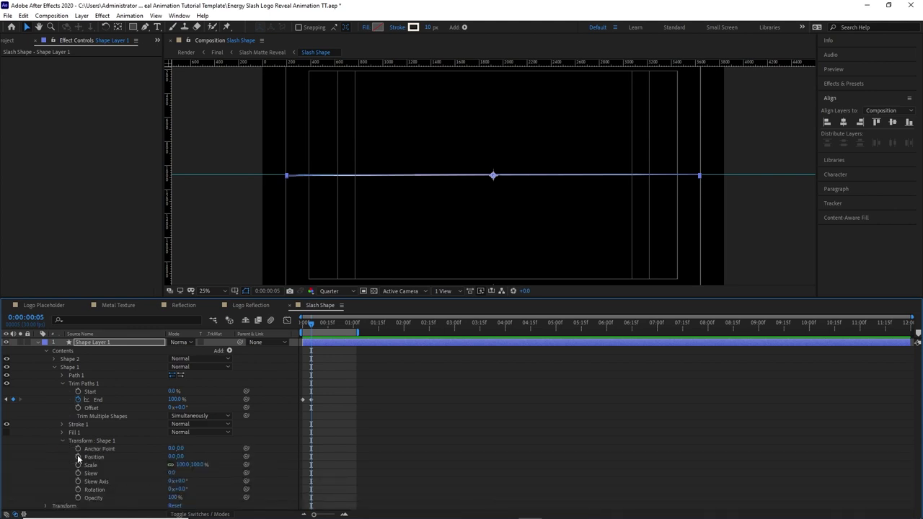
click(79, 457)
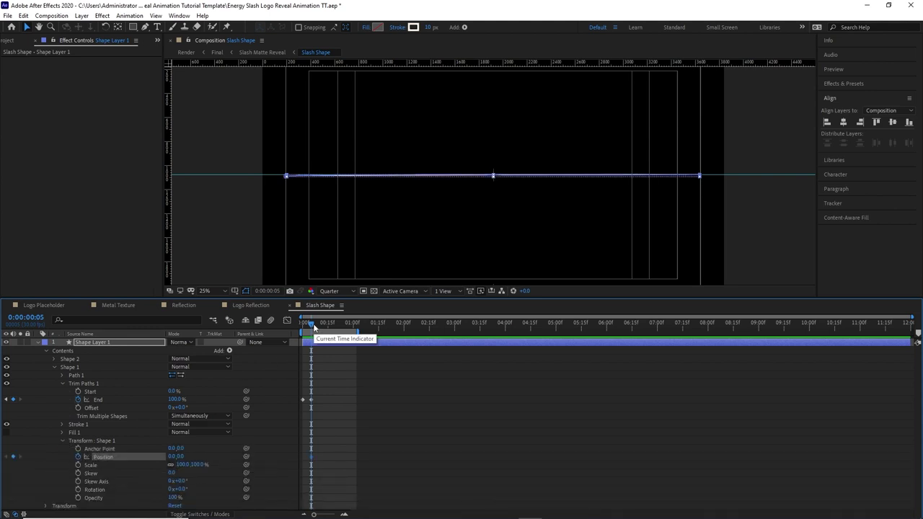
drag(310, 326, 318, 326)
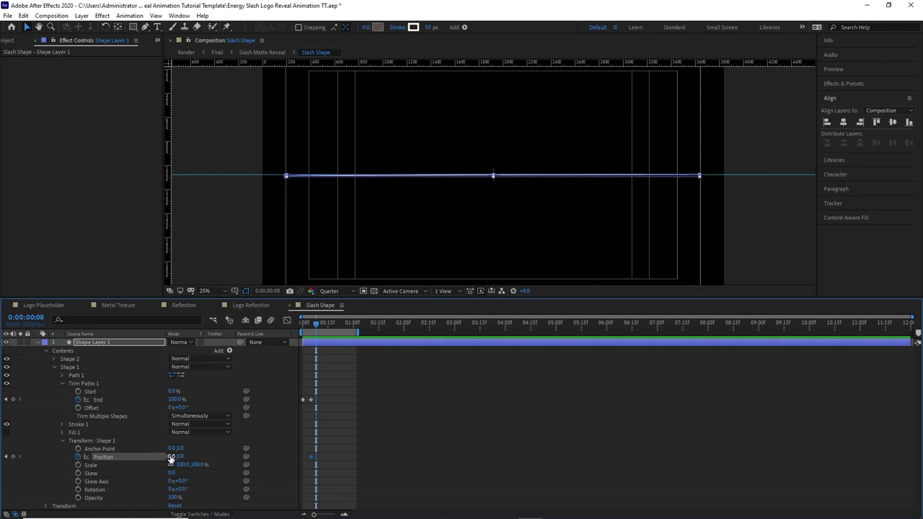
drag(170, 459, 172, 460)
mouse_move(474, 435)
mouse_down()
mouse_move(173, 457)
mouse_move(514, 435)
mouse_move(177, 456)
mouse_up()
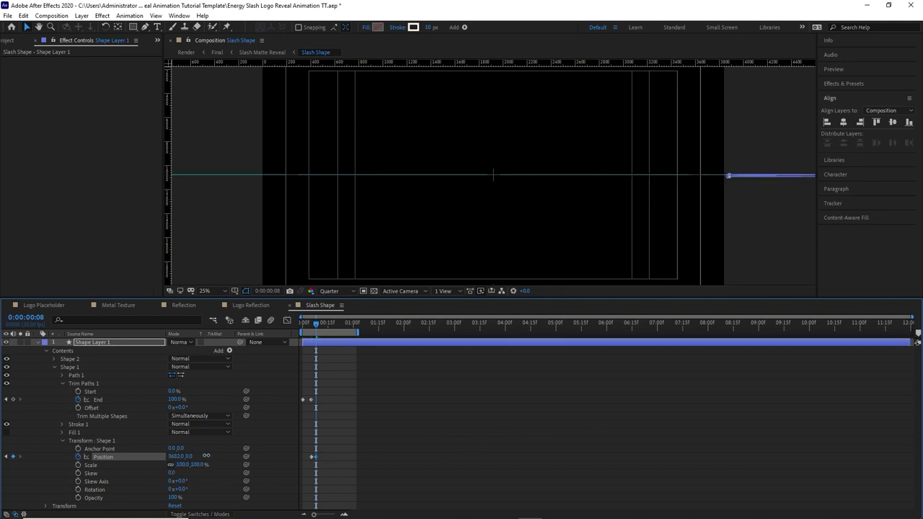
key(ctrl+3)
drag(312, 323, 302, 327)
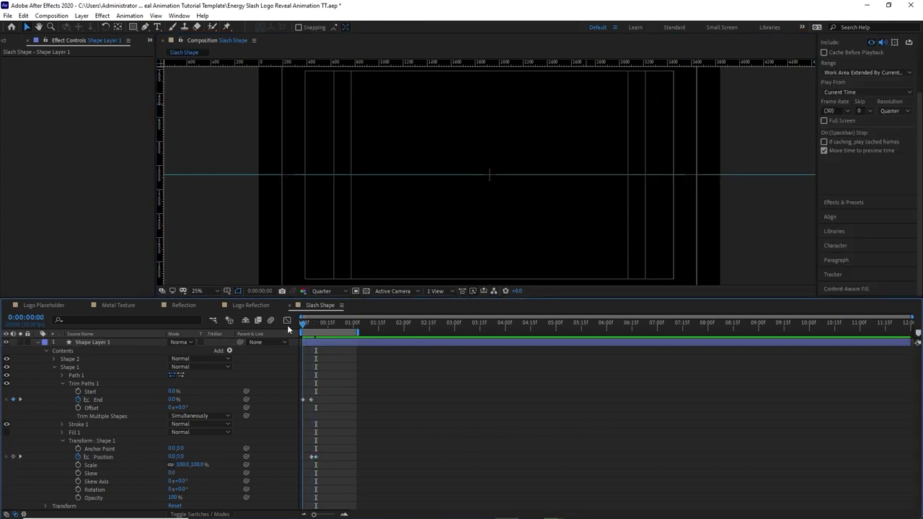
Apply Easy Ease In to the Trim Paths End keyframe
click(302, 399)
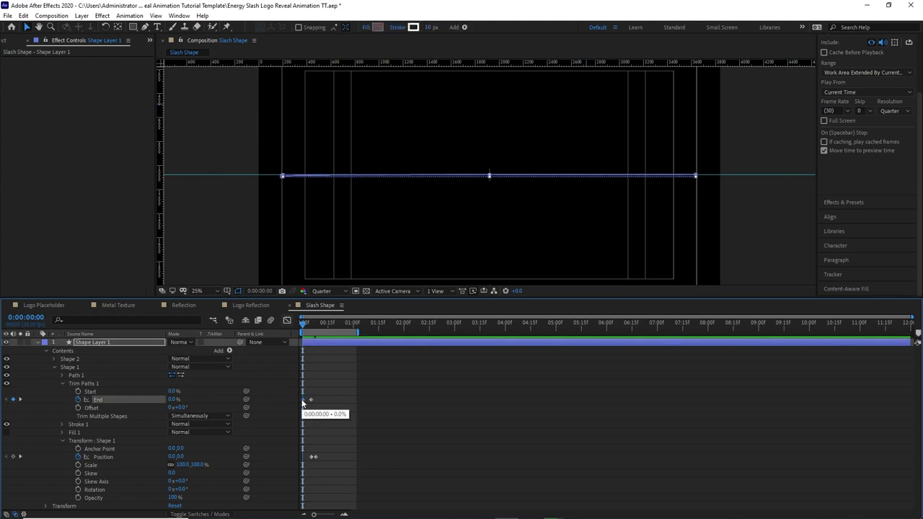
right_click(302, 400)
mouse_move(337, 393)
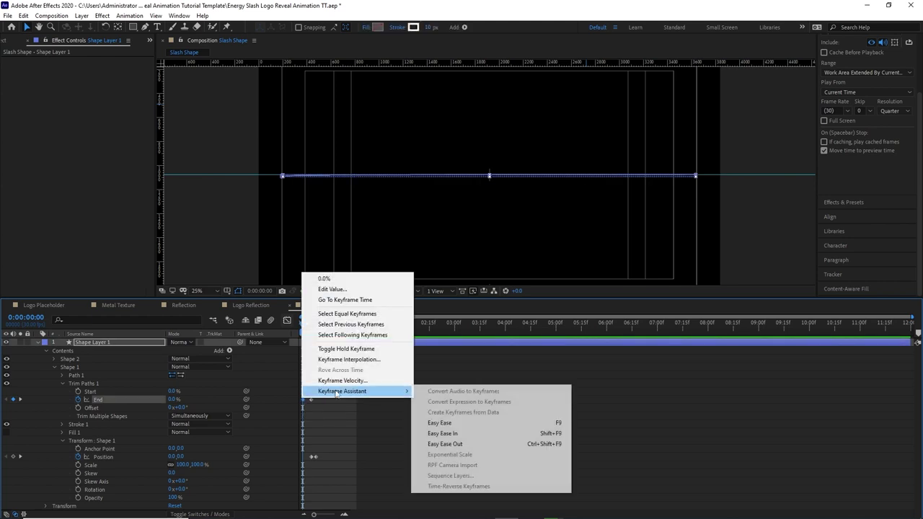
click(431, 434)
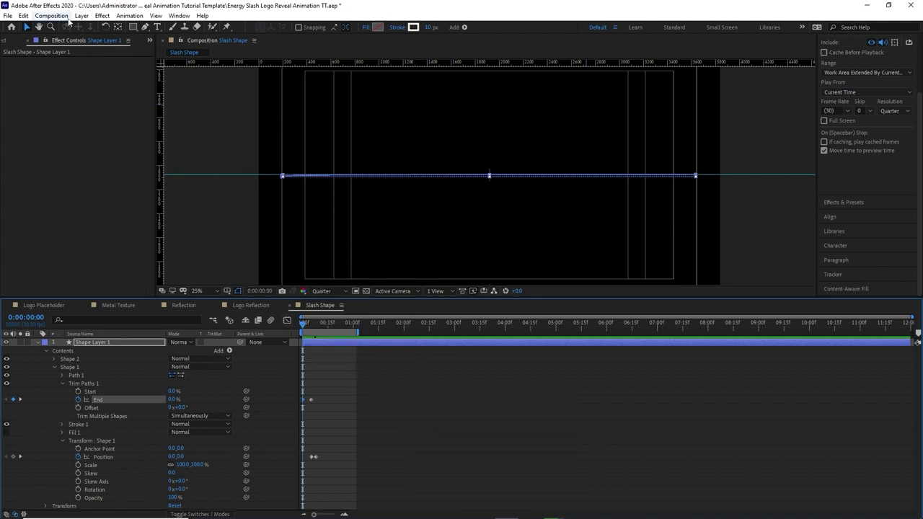
Create a 5000×5000 composition named Shape
click(50, 16)
click(79, 39)
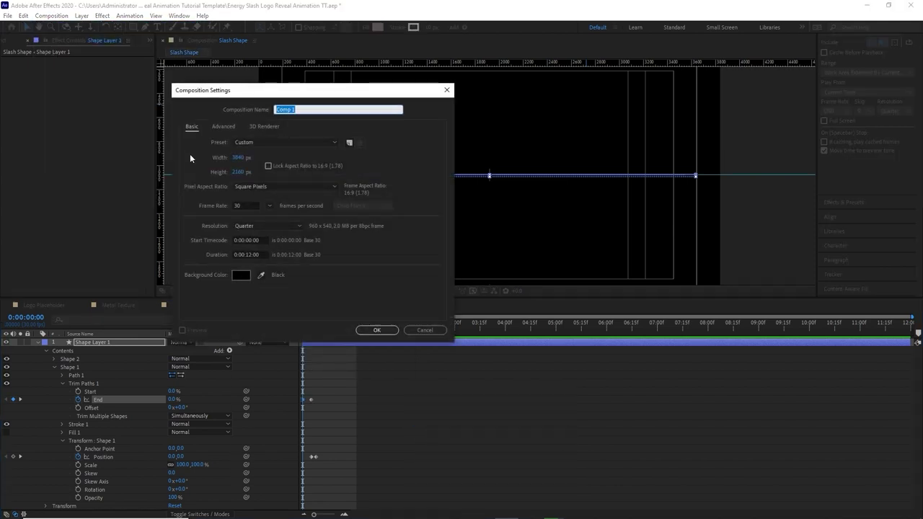
text(Shape)
key(Tab)
text(5000)
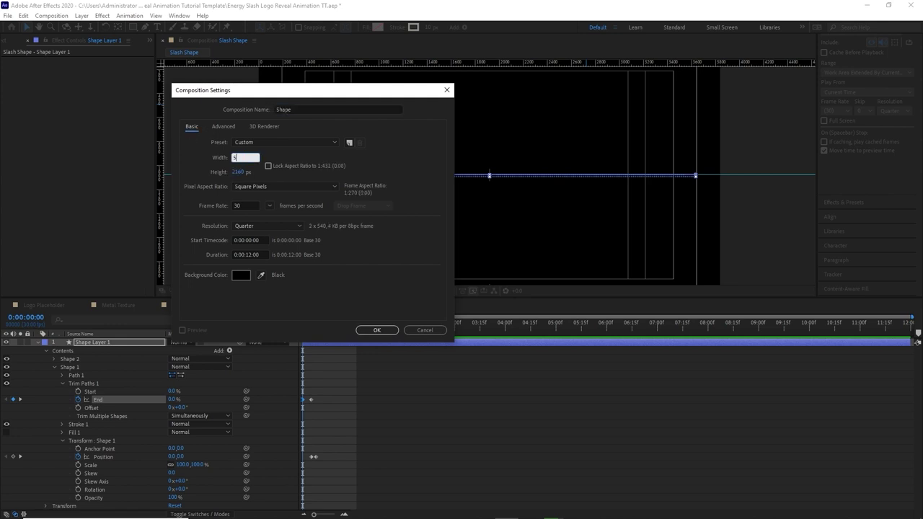
click(237, 173)
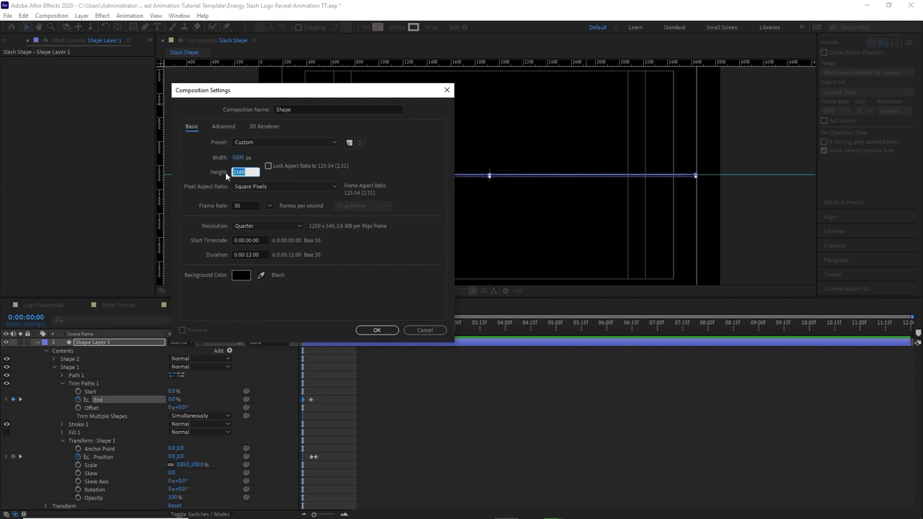
text(5000)
click(377, 329)
Add horizontal and vertical guides crossing at the comp centre
scroll(455, 139, down, 3)
drag(454, 67, 473, 175)
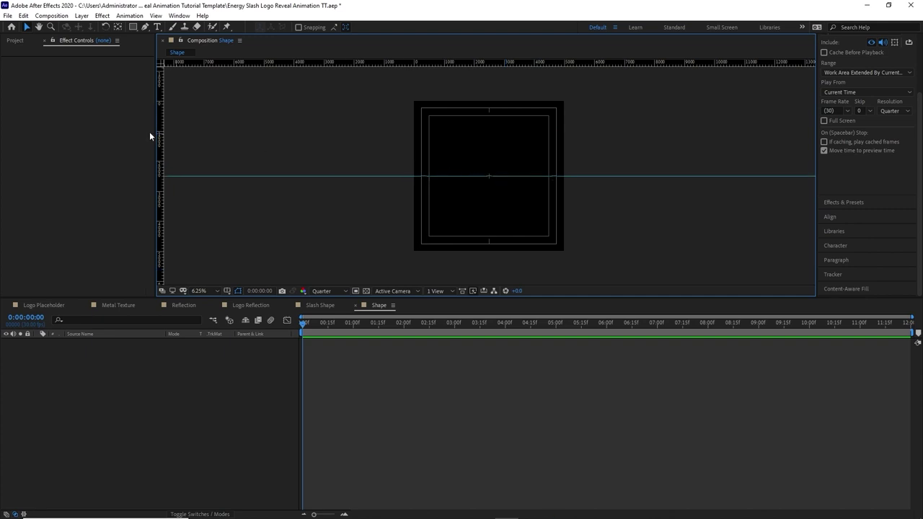
drag(160, 135, 488, 138)
Add a white solid layer to the Shape comp
click(81, 15)
mouse_move(96, 28)
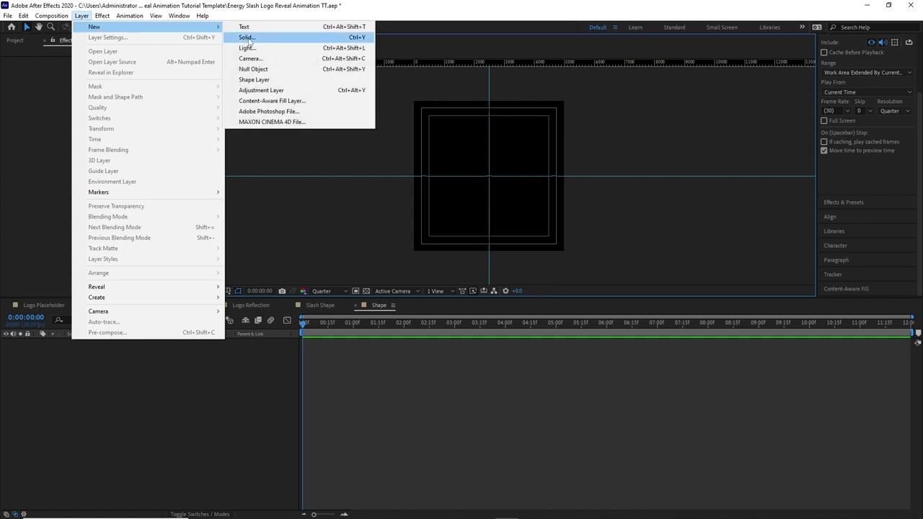
click(247, 38)
click(456, 321)
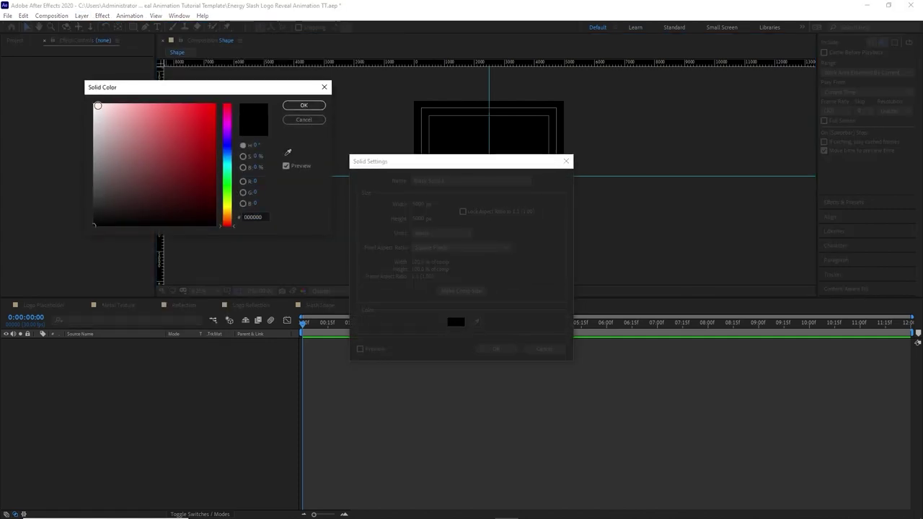
click(98, 106)
click(303, 105)
key(Return)
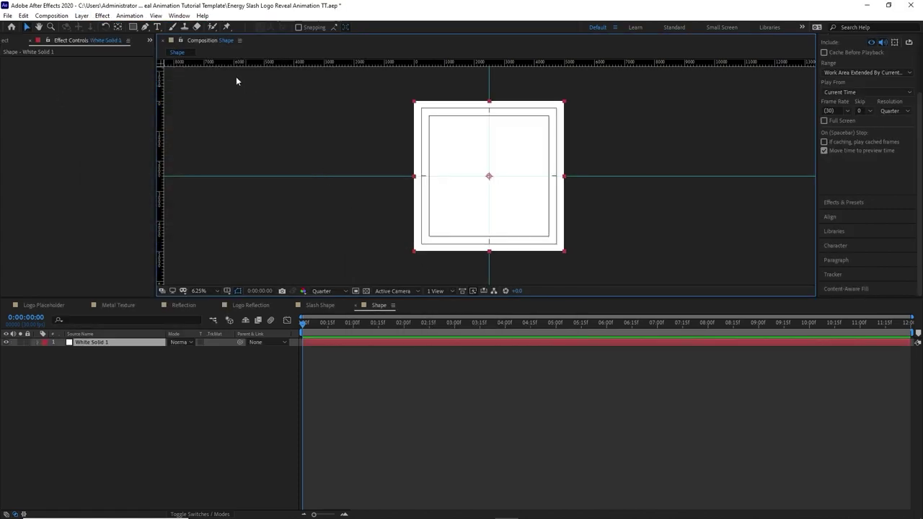
Draw a closed diamond mask with the Pen tool through top, left, bottom and right corners
click(144, 27)
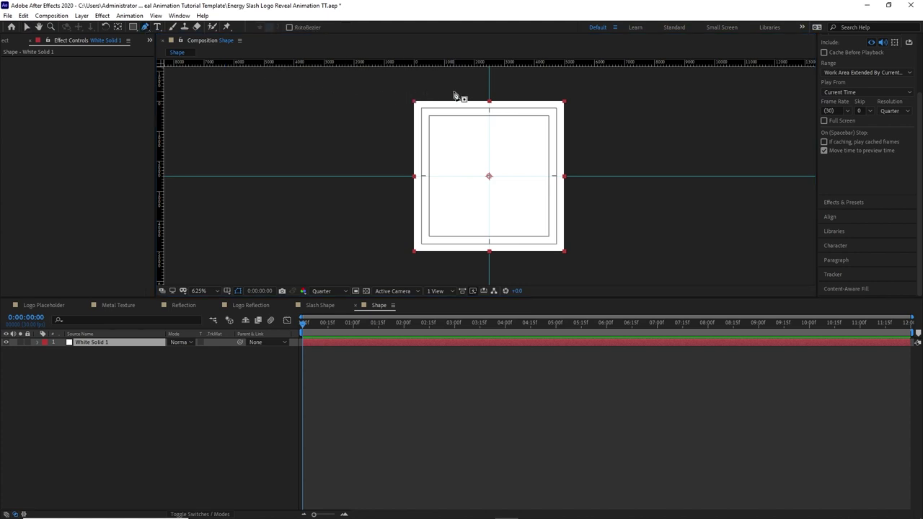
click(485, 84)
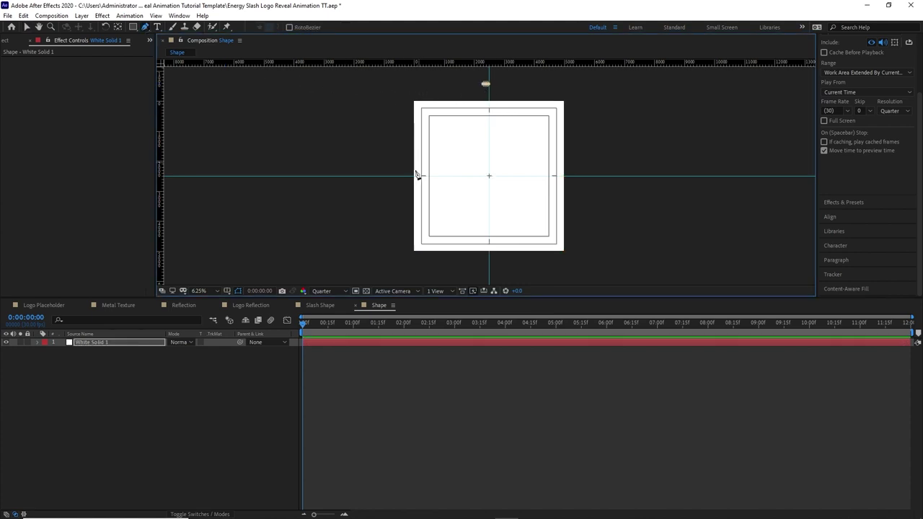
click(407, 175)
click(488, 263)
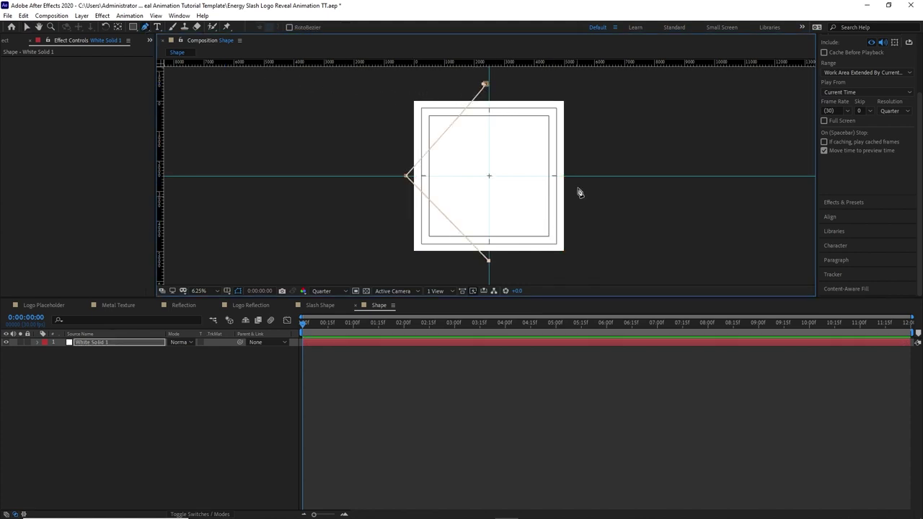
click(570, 175)
click(485, 84)
click(27, 27)
click(42, 345)
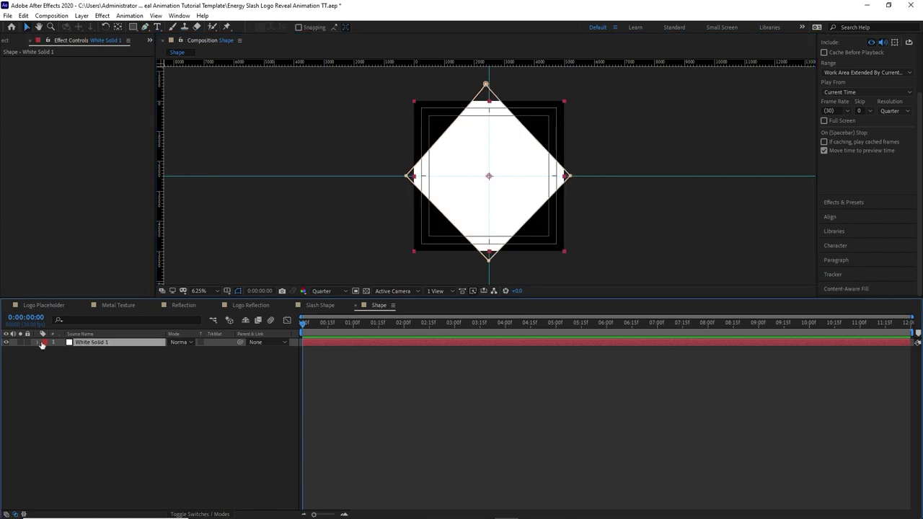
click(37, 341)
Keyframe Mask Path at about 8 seconds and pull the diamond's corners inward at 5 seconds
click(48, 350)
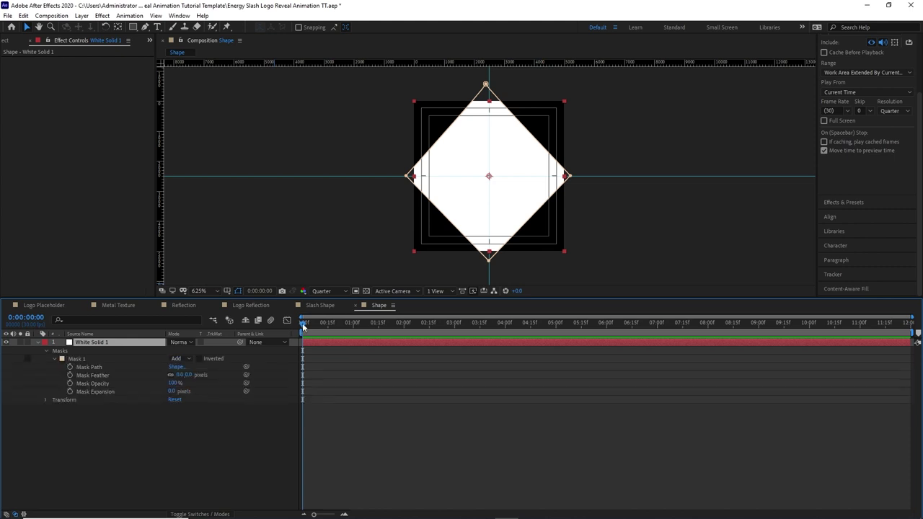
click(486, 323)
drag(508, 323, 734, 326)
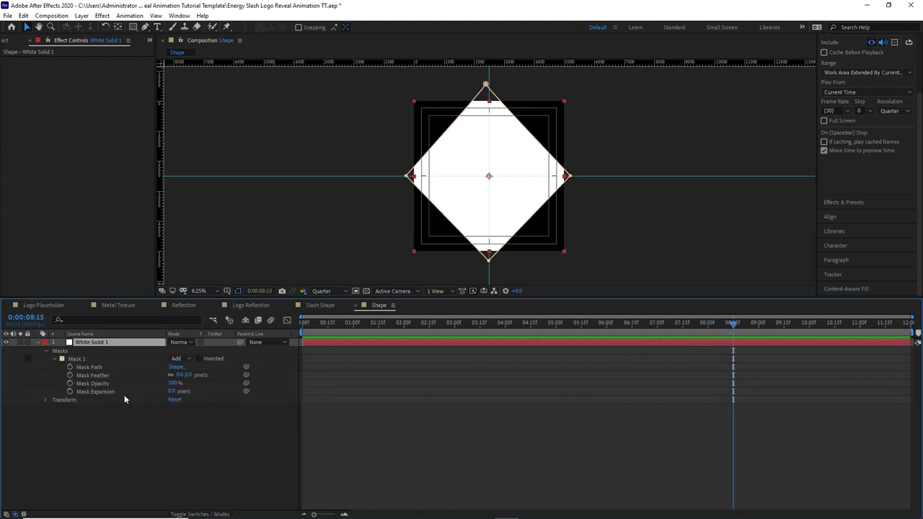
click(70, 367)
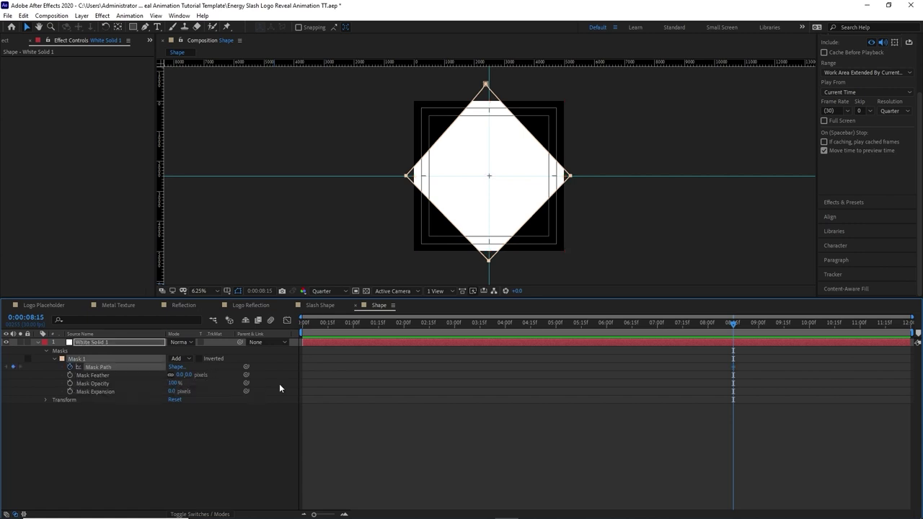
drag(736, 324, 555, 333)
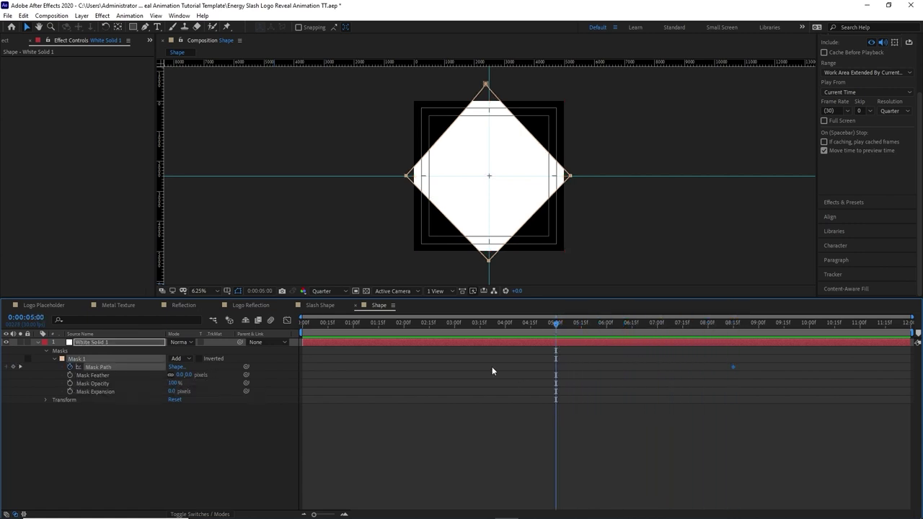
drag(485, 85, 489, 108)
drag(489, 259, 488, 242)
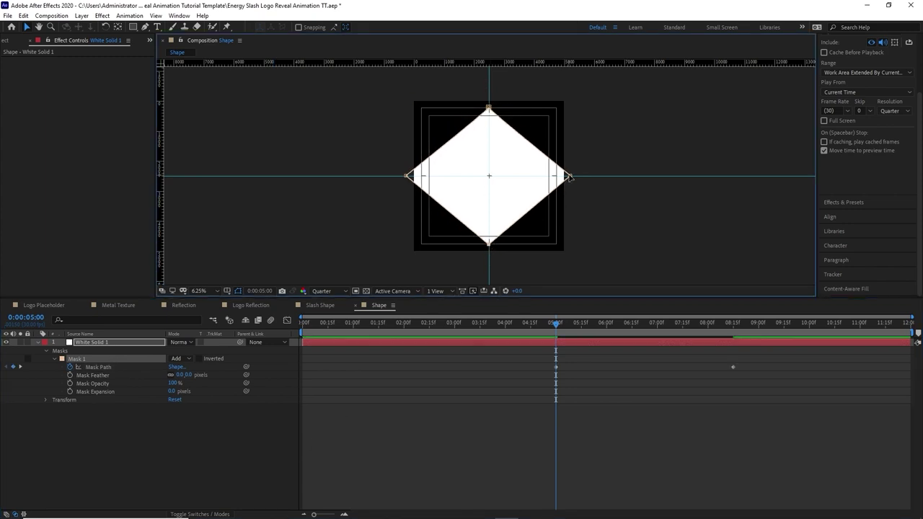
drag(569, 176, 556, 179)
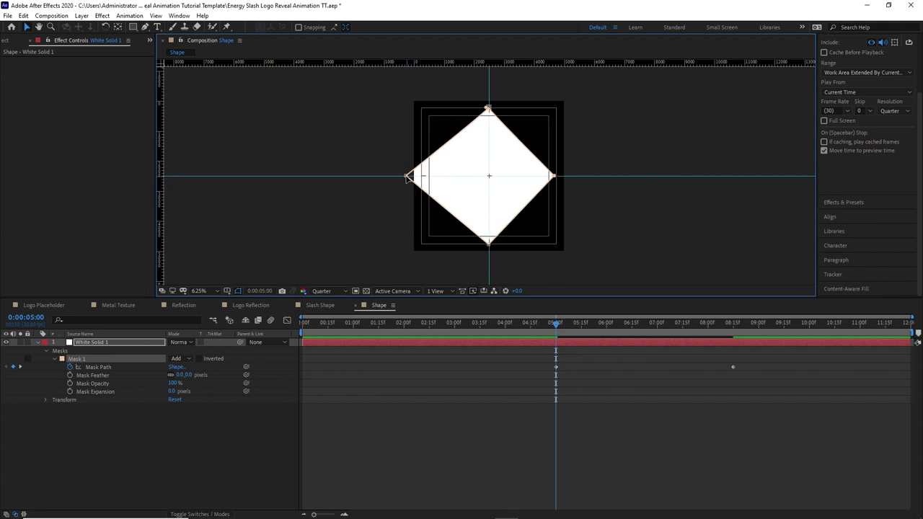
drag(407, 178, 422, 177)
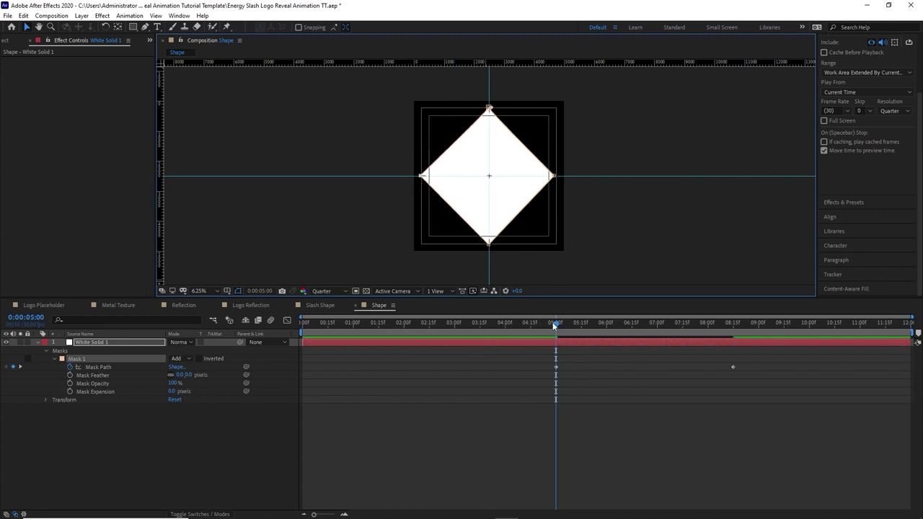
Flatten the mask partly at 2 seconds and into a horizontal line at 1 second, then preview
drag(554, 326, 403, 329)
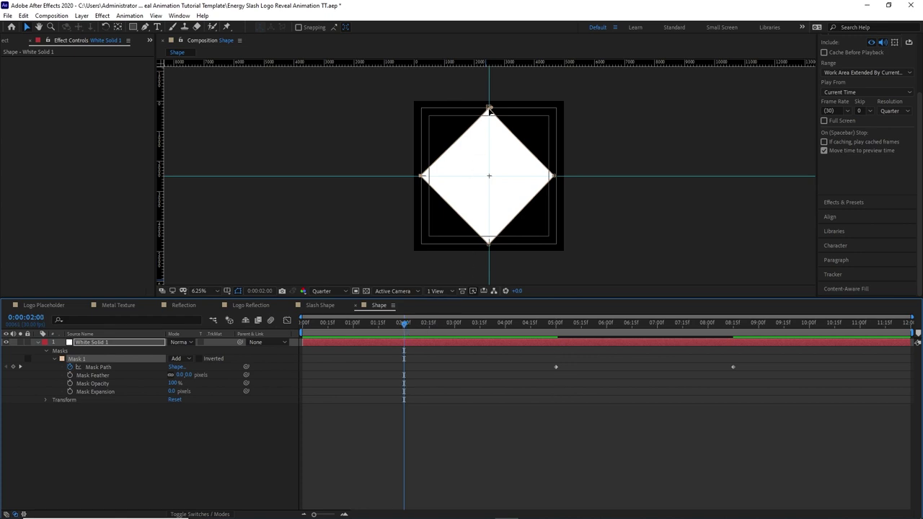
drag(490, 109, 489, 141)
drag(488, 245, 492, 215)
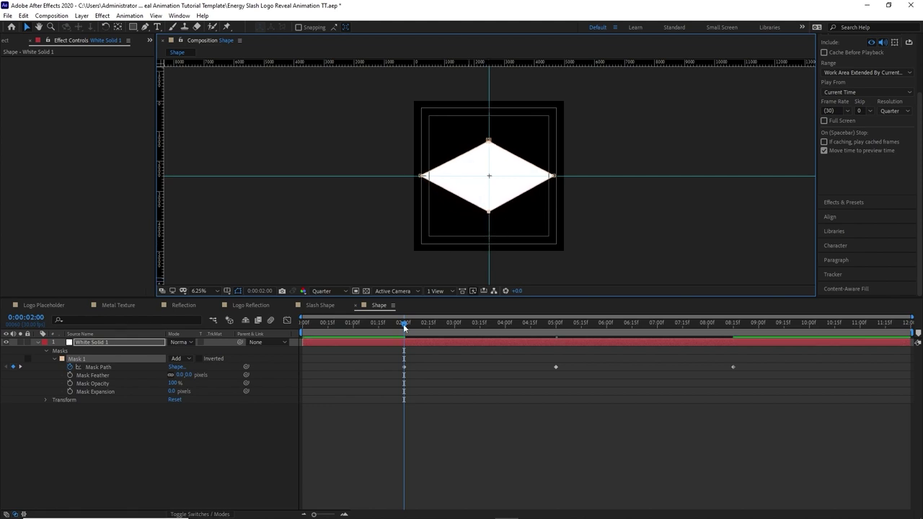
drag(403, 323, 352, 325)
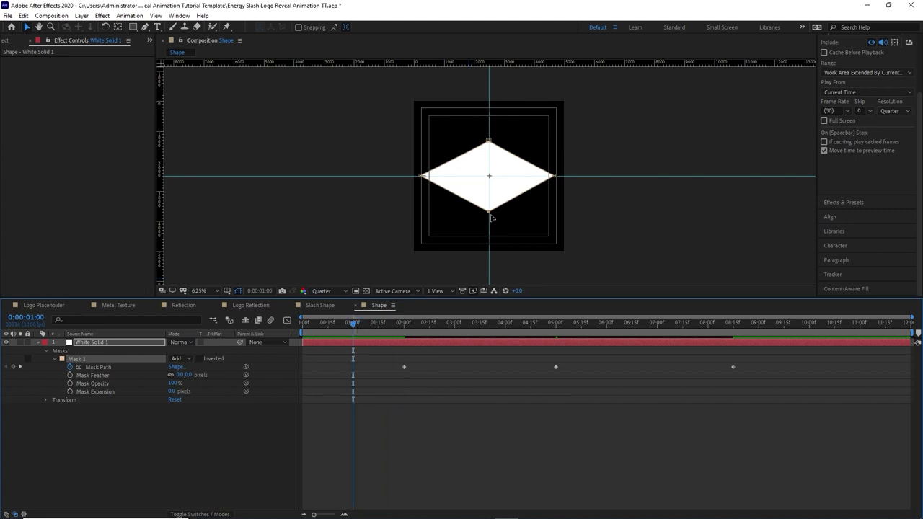
drag(489, 214, 489, 176)
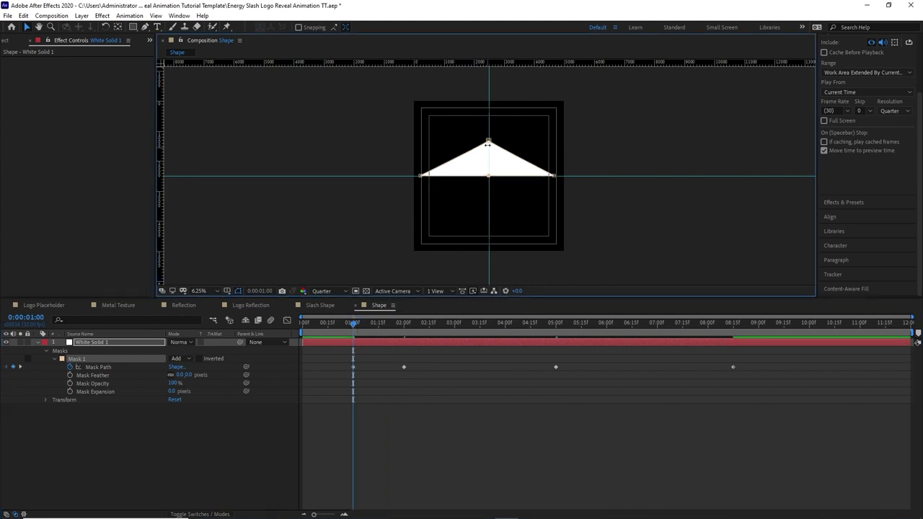
drag(488, 141, 488, 175)
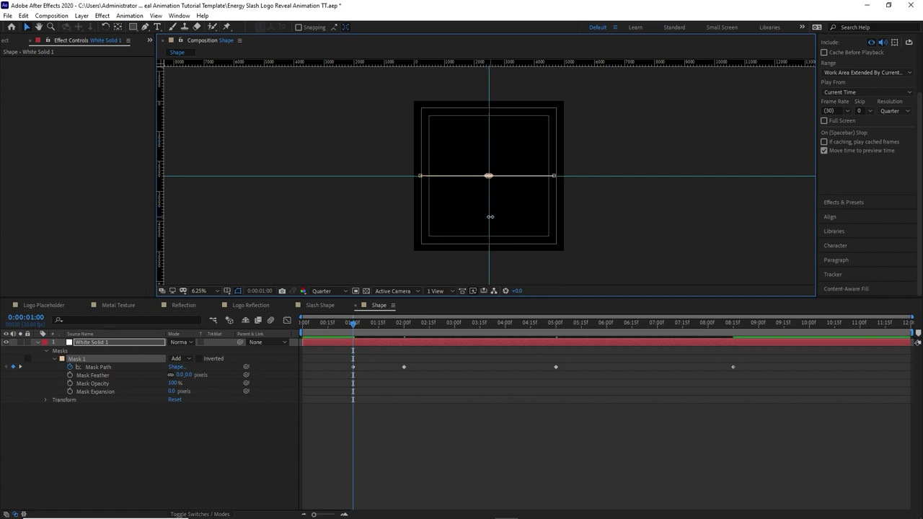
key(space)
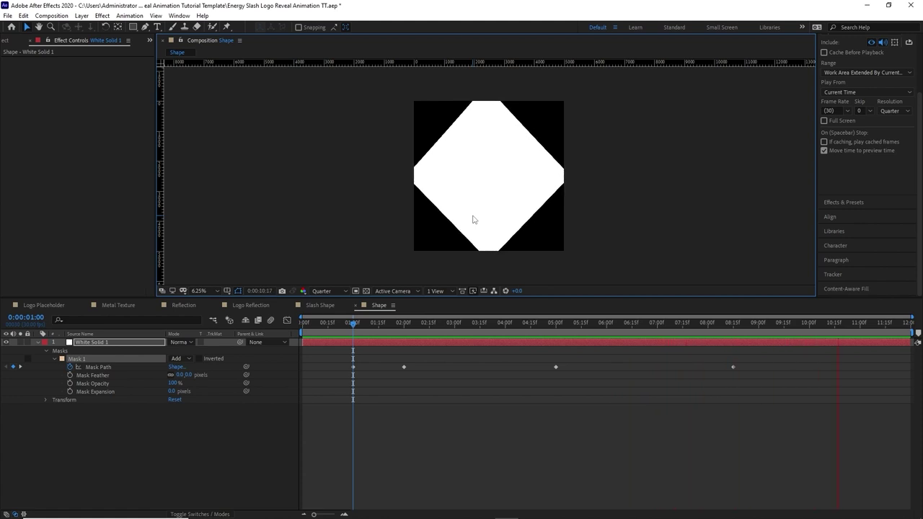
key(space)
click(154, 340)
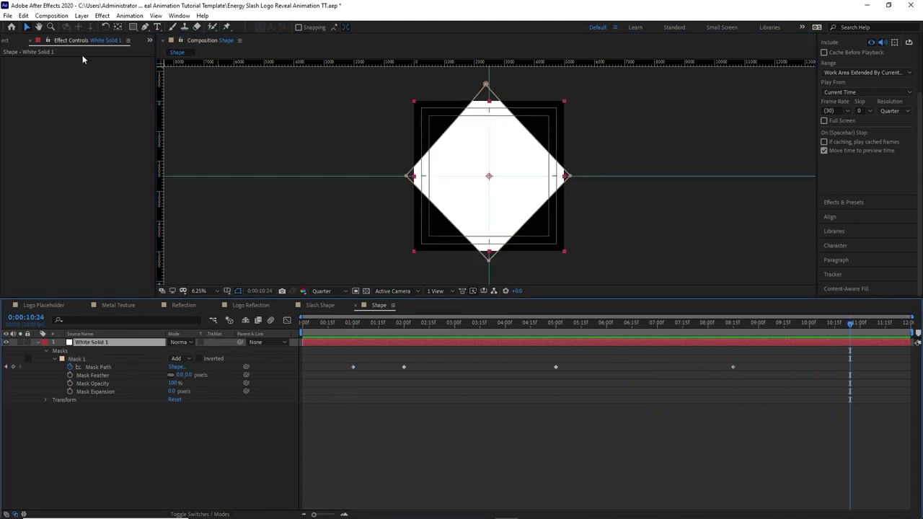
Apply Optics Compensation with Field Of View 94, Reverse Lens Distortion and Optimal Pixels on
click(102, 16)
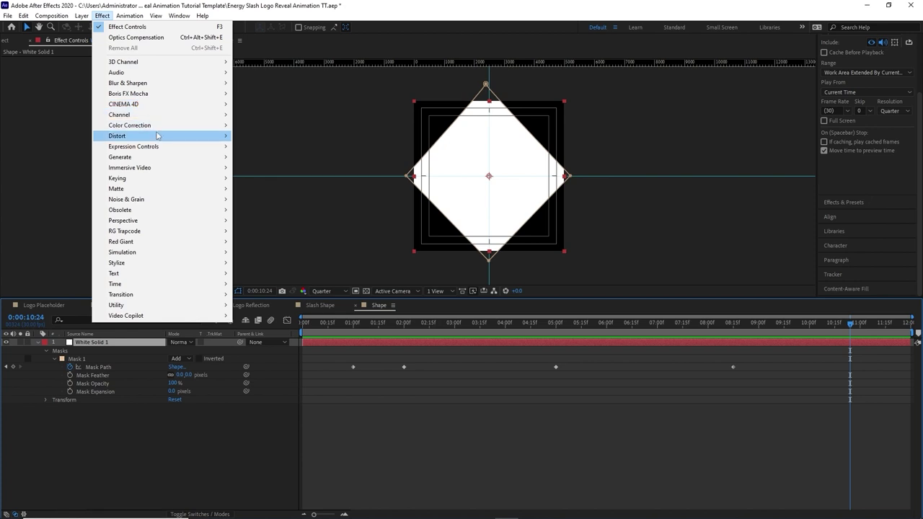
mouse_move(204, 137)
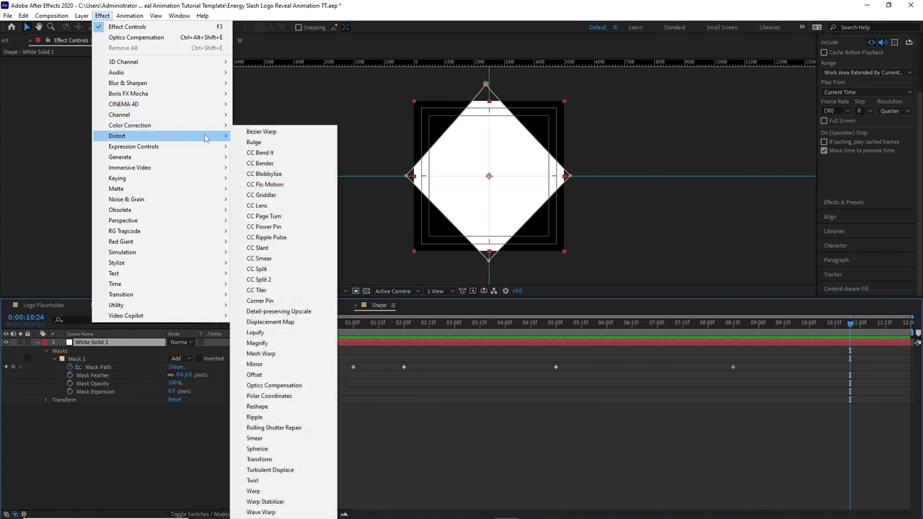
click(298, 386)
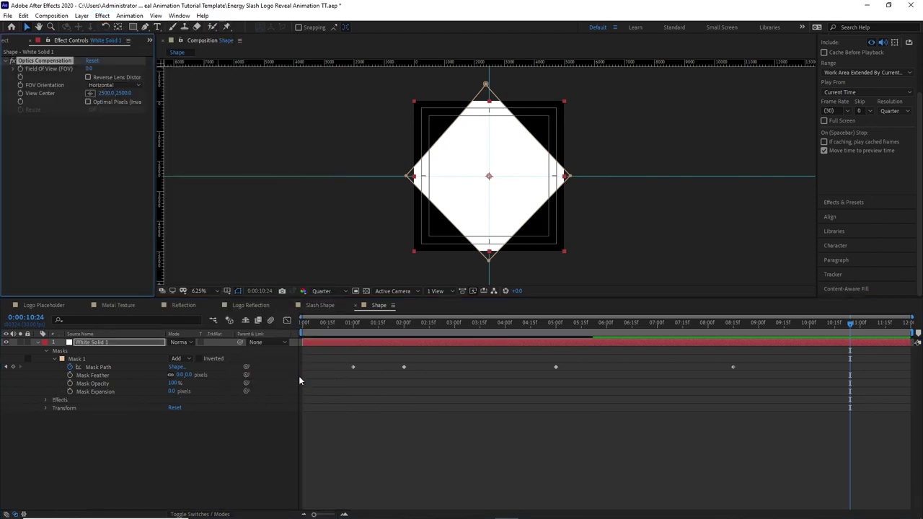
click(90, 68)
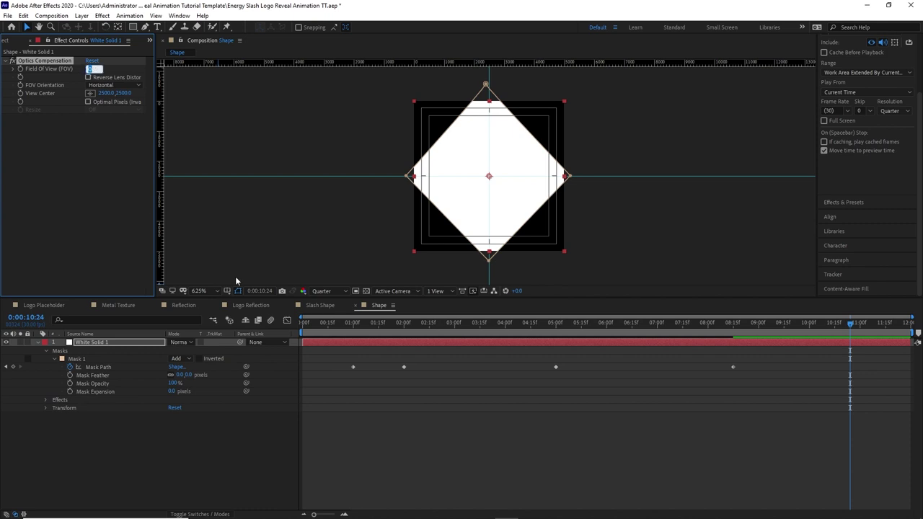
text(94)
key(Return)
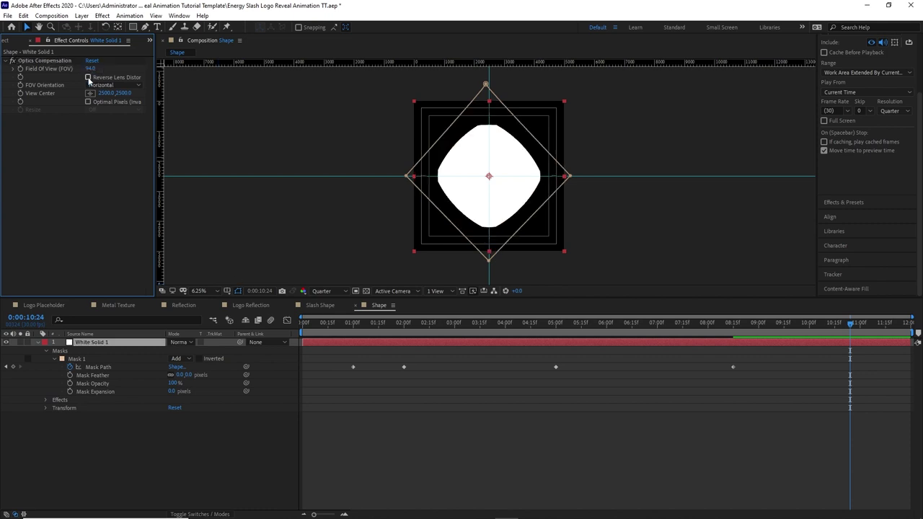
click(88, 78)
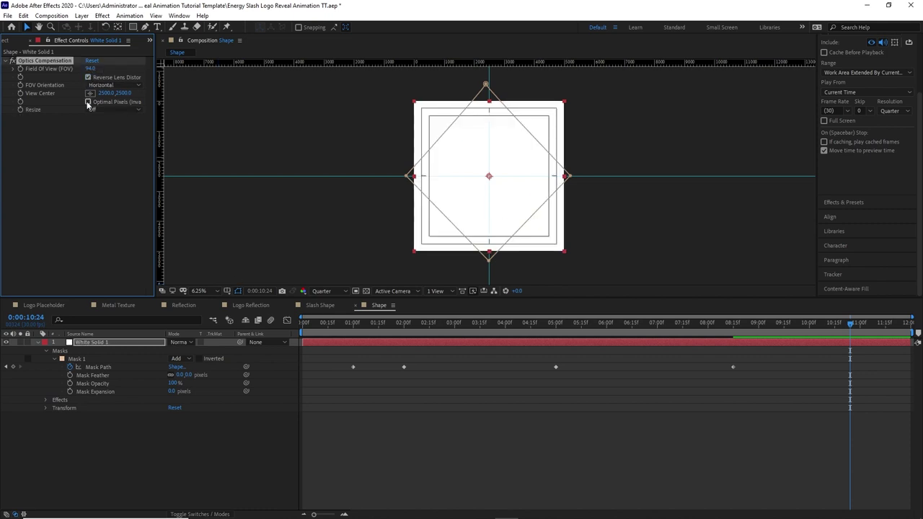
click(88, 101)
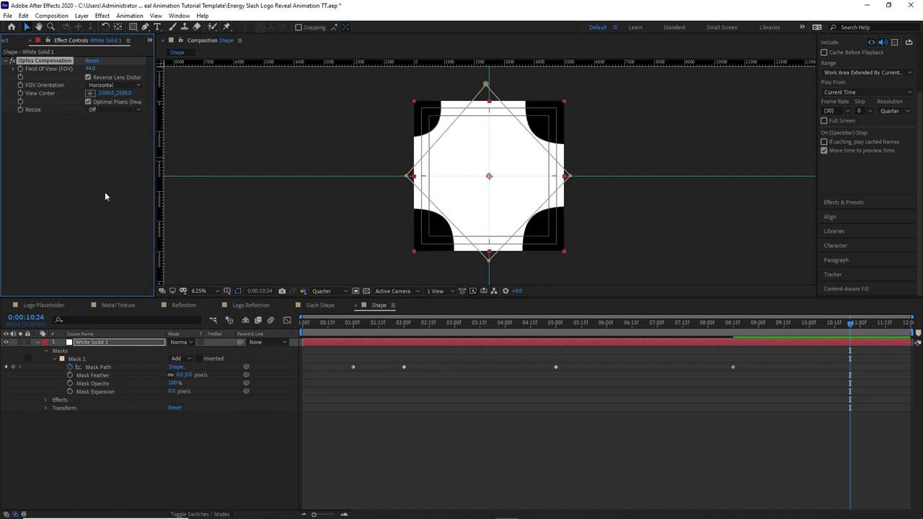
Pull the mask's left and right points inward, preview, and raise Field Of View until corners vanish
drag(851, 322, 415, 324)
click(415, 226)
drag(424, 175, 431, 181)
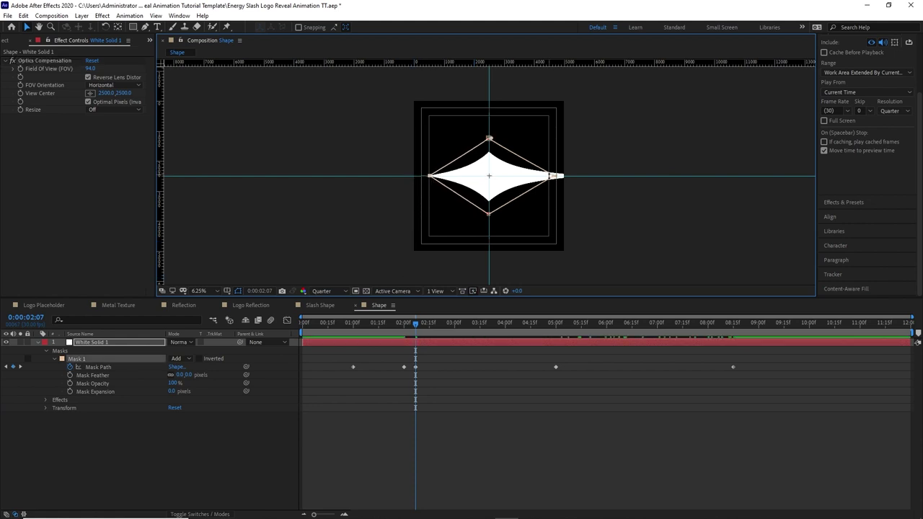
drag(556, 179, 549, 177)
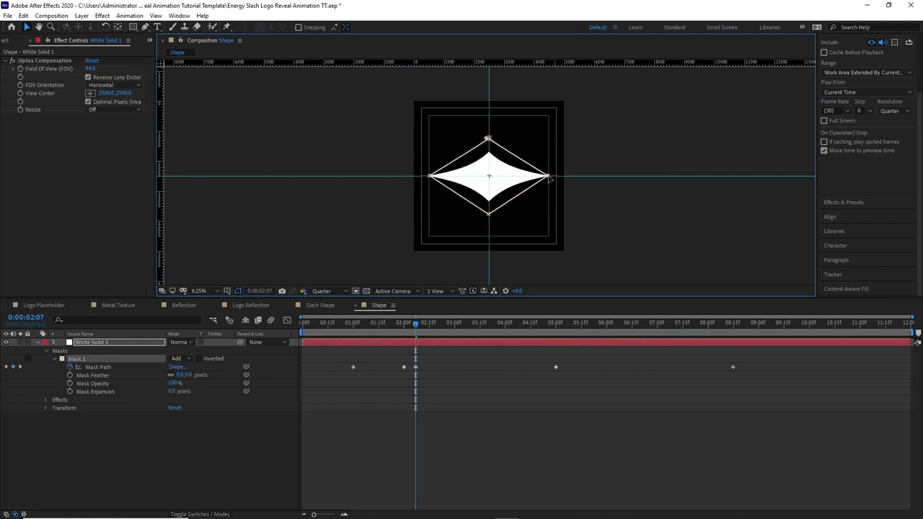
click(422, 324)
key(space)
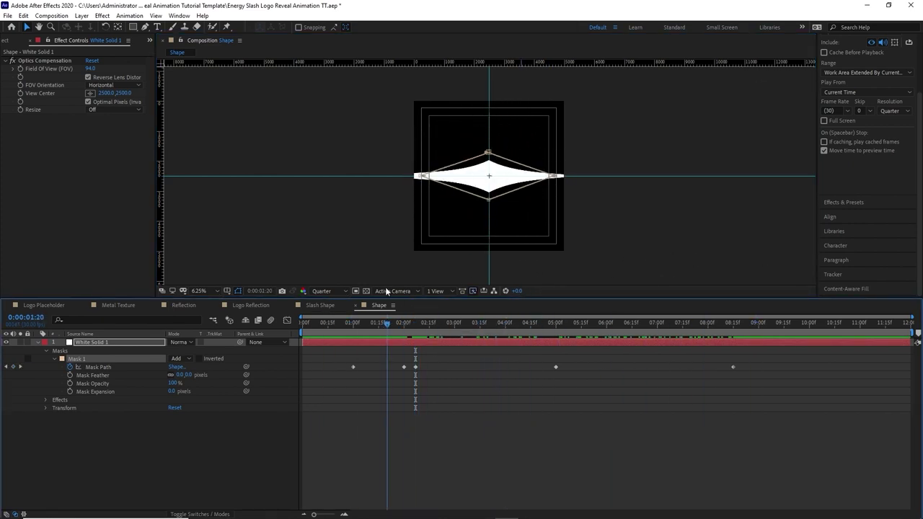
key(space)
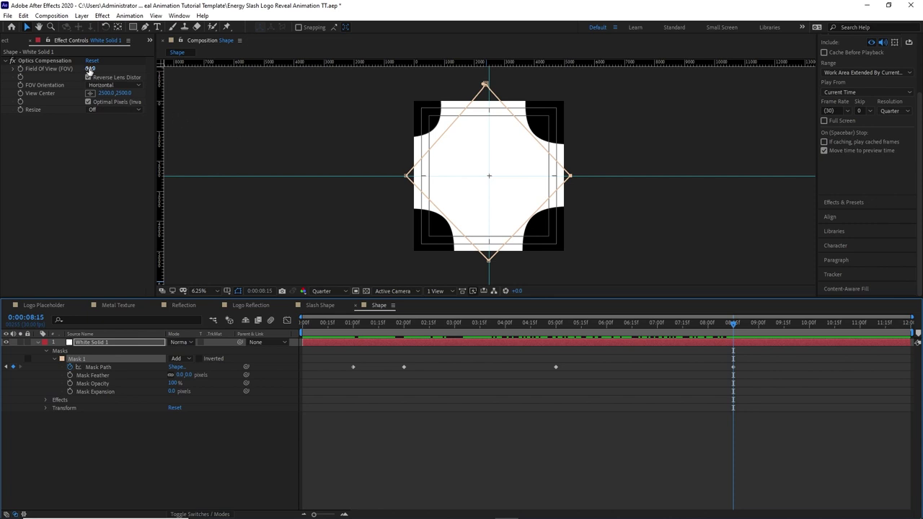
drag(90, 68, 129, 71)
Create a 3840×2160 composition named Shape Matte
click(51, 15)
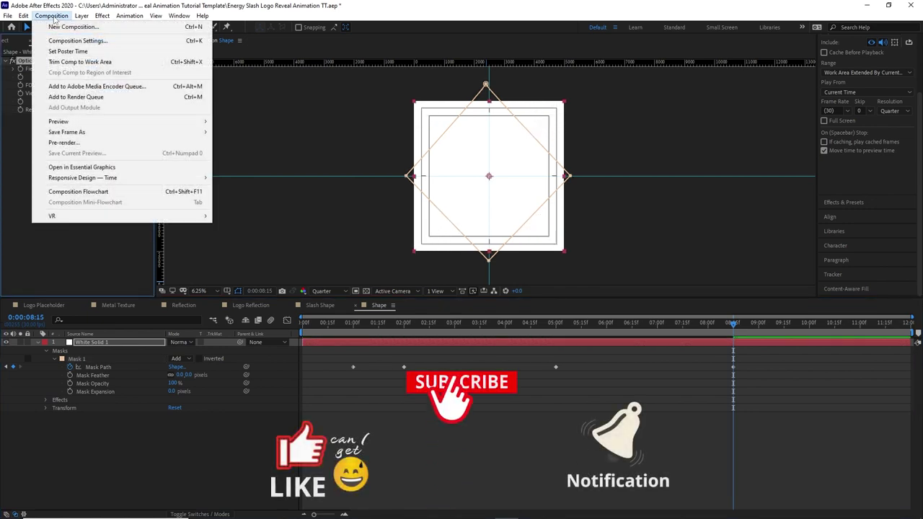
click(58, 27)
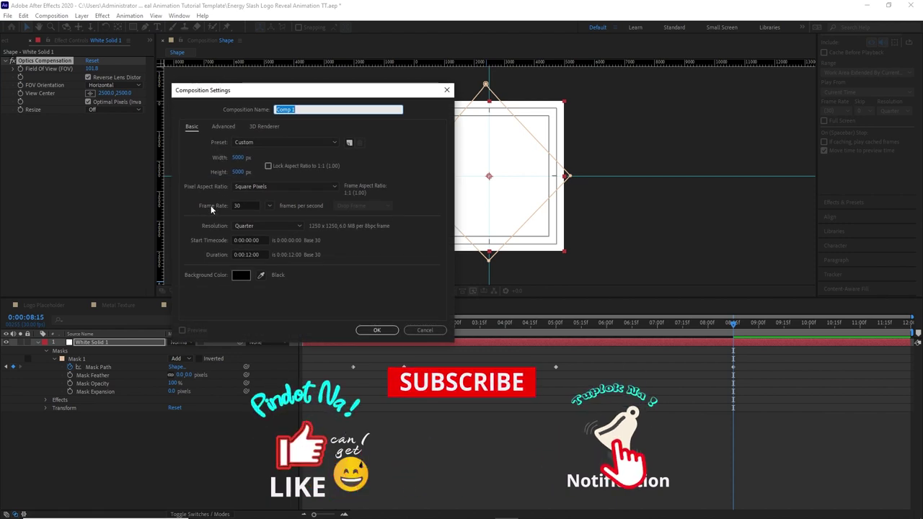
text(S)
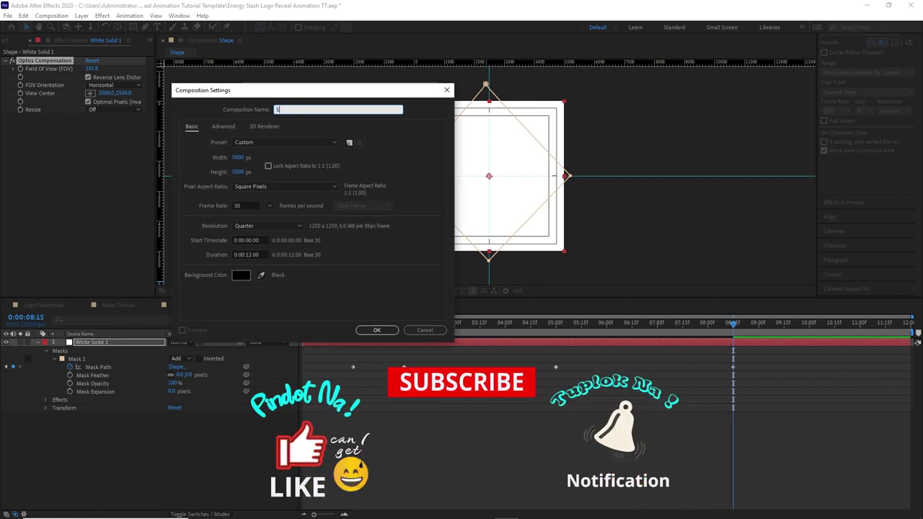
text(hape)
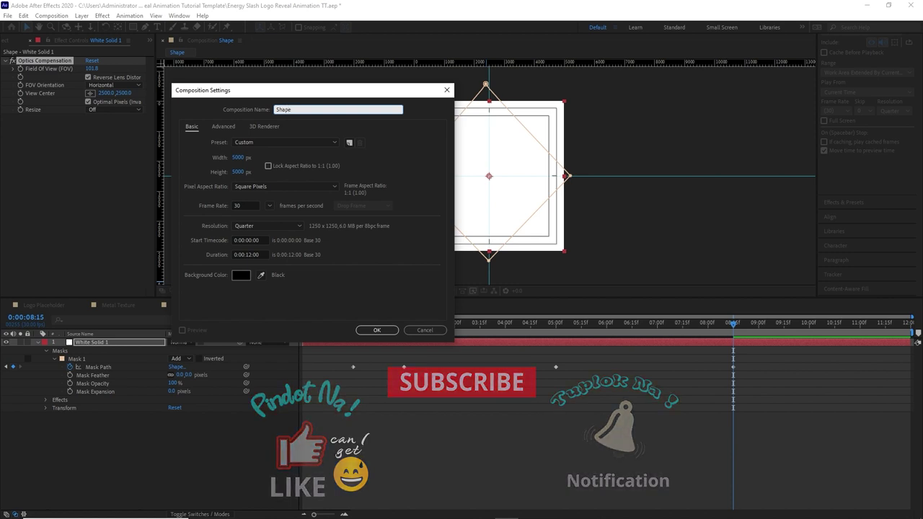
text( Matte)
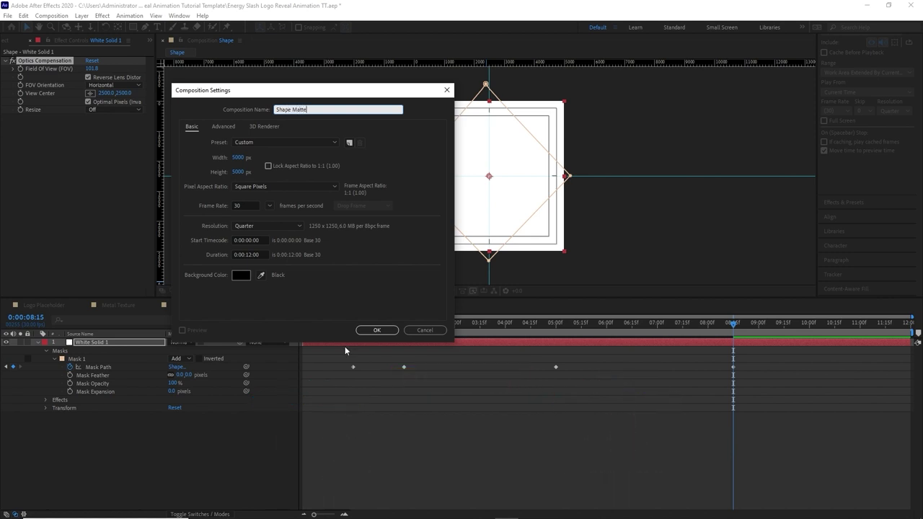
click(238, 157)
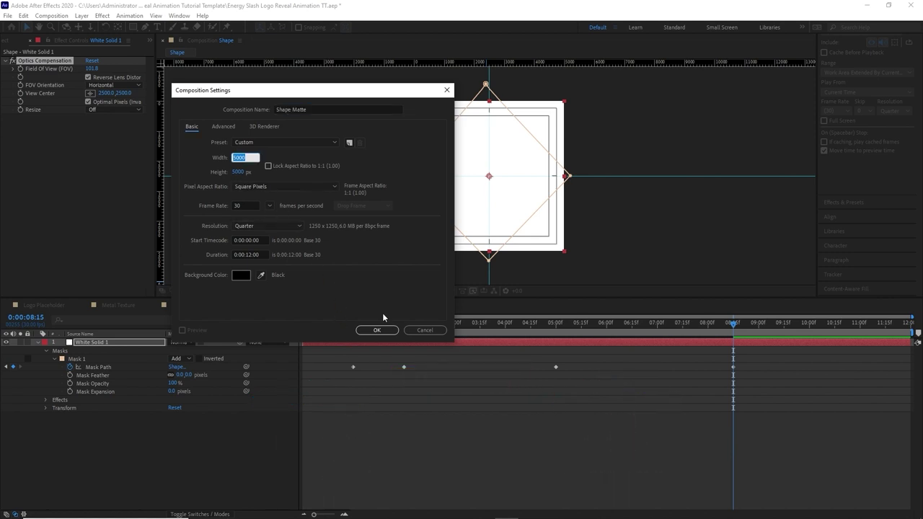
text(3840)
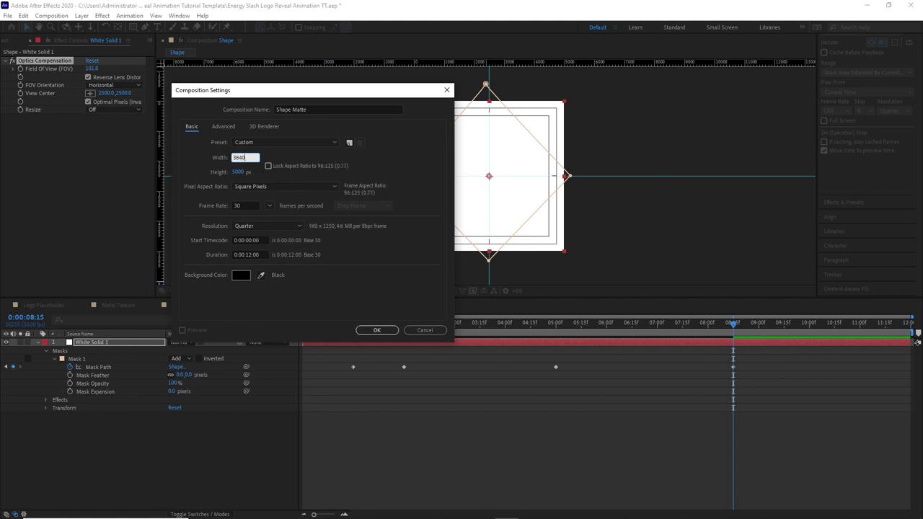
key(Tab)
text(2160)
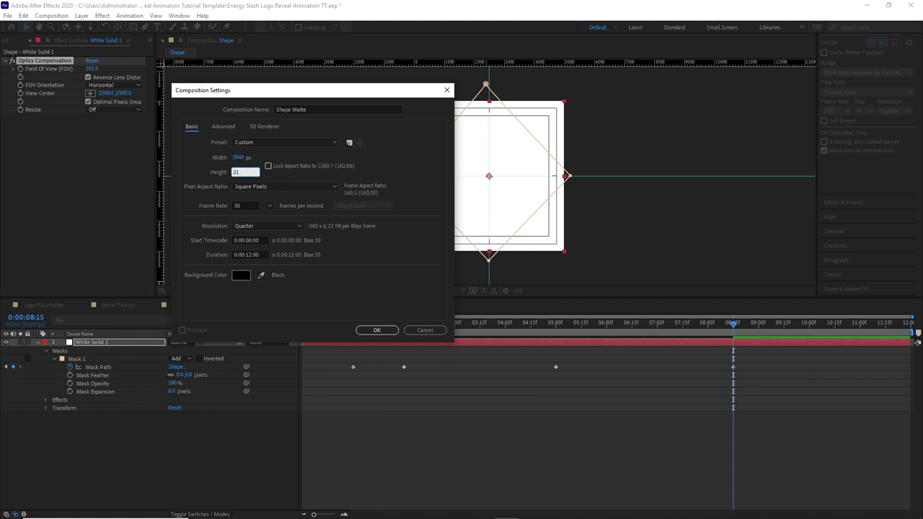
click(369, 331)
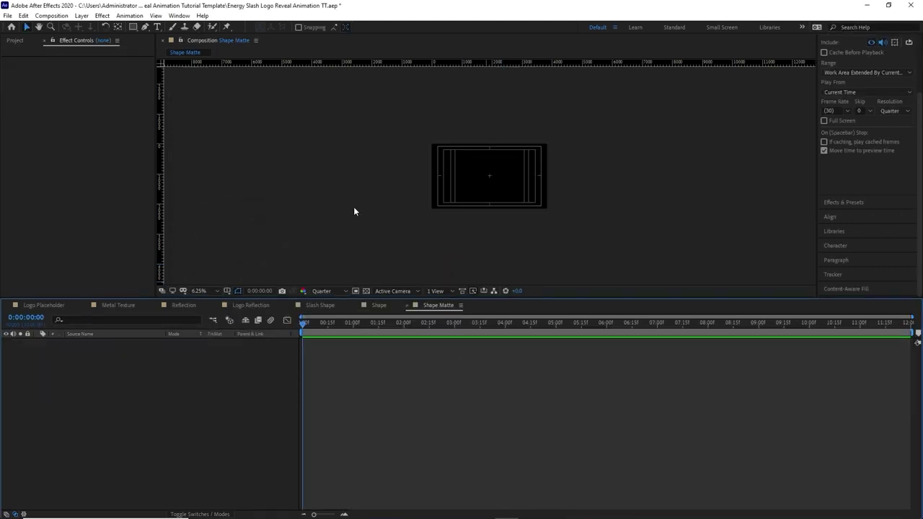
Add a black solid layer to the Shape Matte comp
key(period)
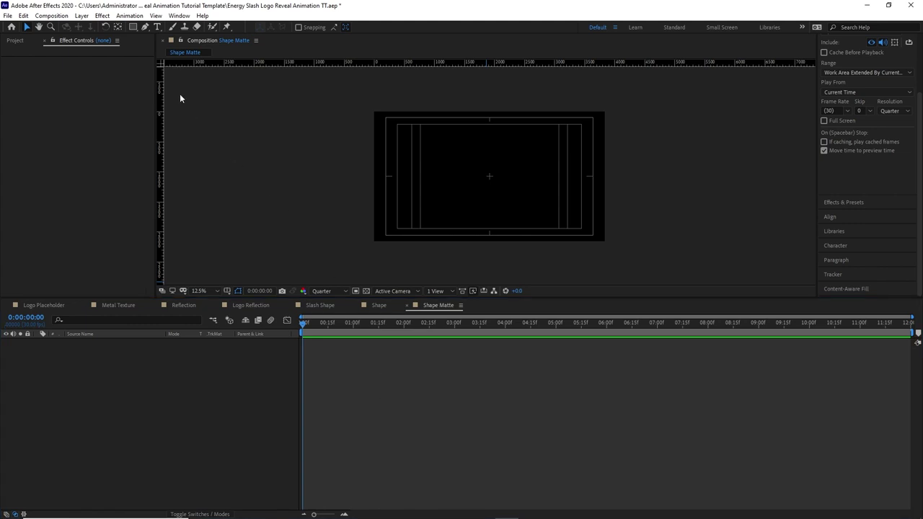
click(82, 16)
mouse_move(92, 26)
click(247, 35)
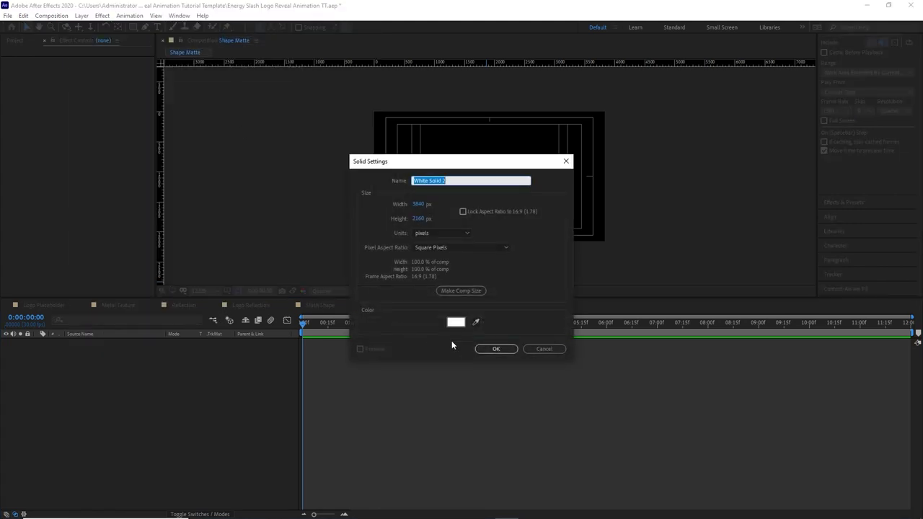
click(456, 321)
drag(119, 216, 85, 242)
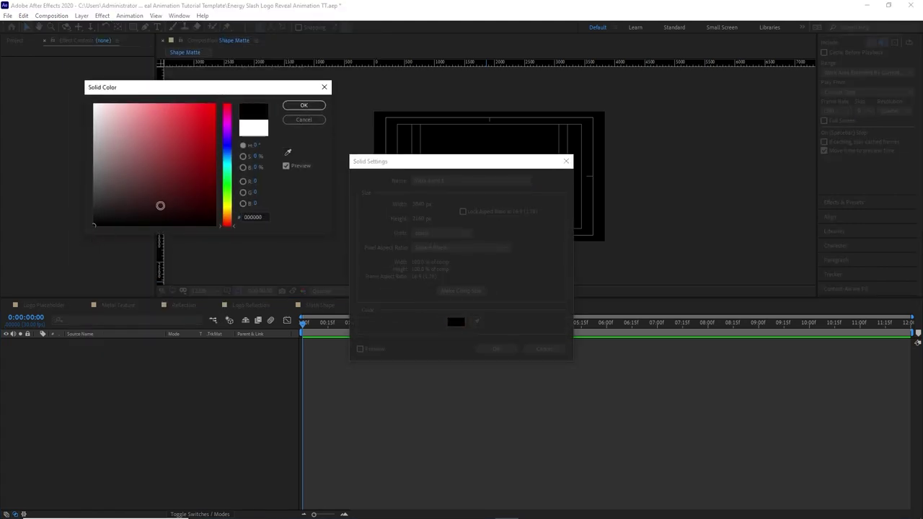
click(303, 106)
click(496, 348)
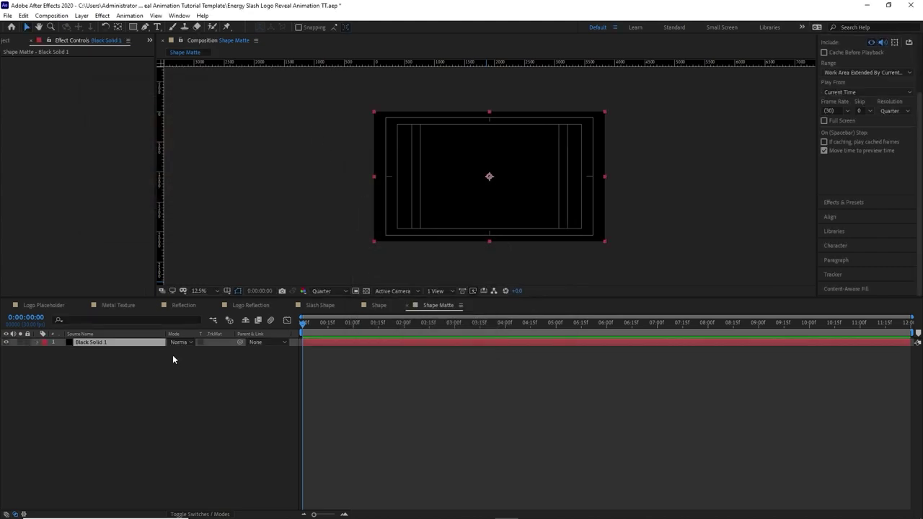
Place the Slash Shape comp above the black solid and rotate it to -26°
click(8, 42)
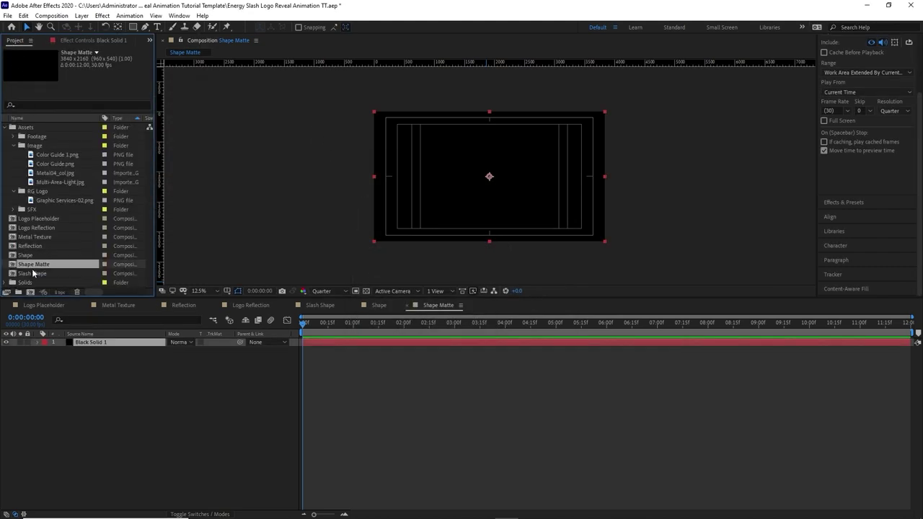
drag(41, 275, 58, 340)
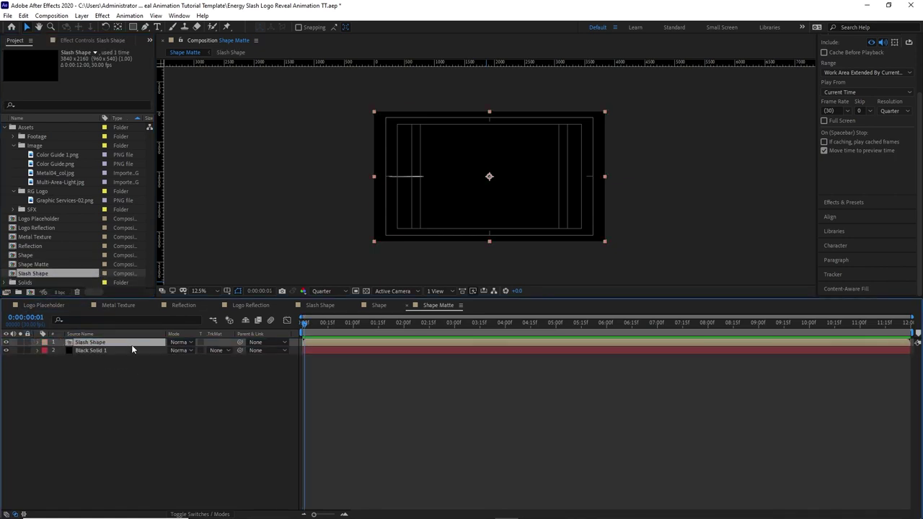
key(r)
click(185, 351)
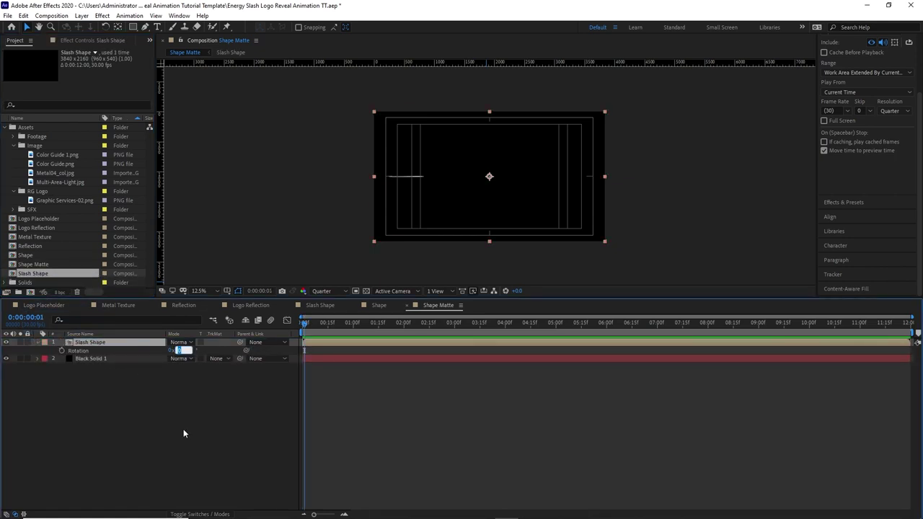
key(BackSpace)
key(Return)
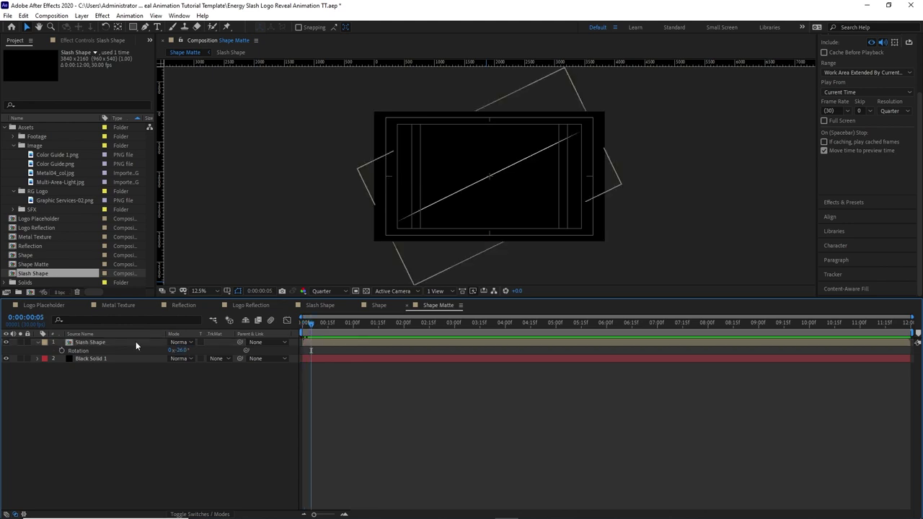
click(136, 344)
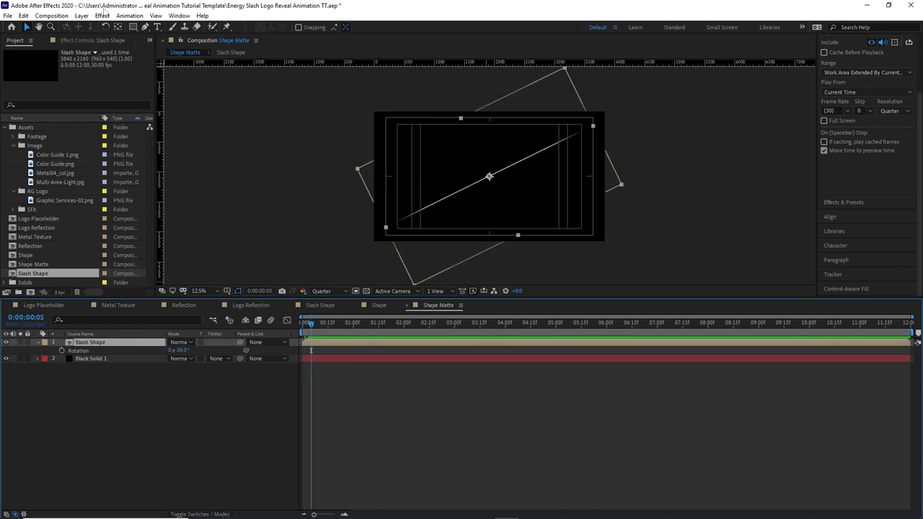
click(103, 15)
Apply Curves to the slash, set to the Alpha channel
mouse_move(201, 127)
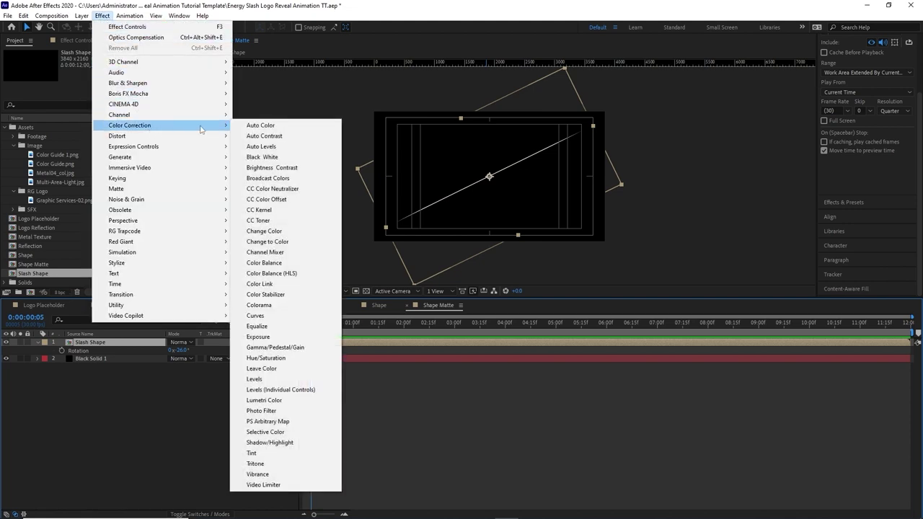
click(255, 315)
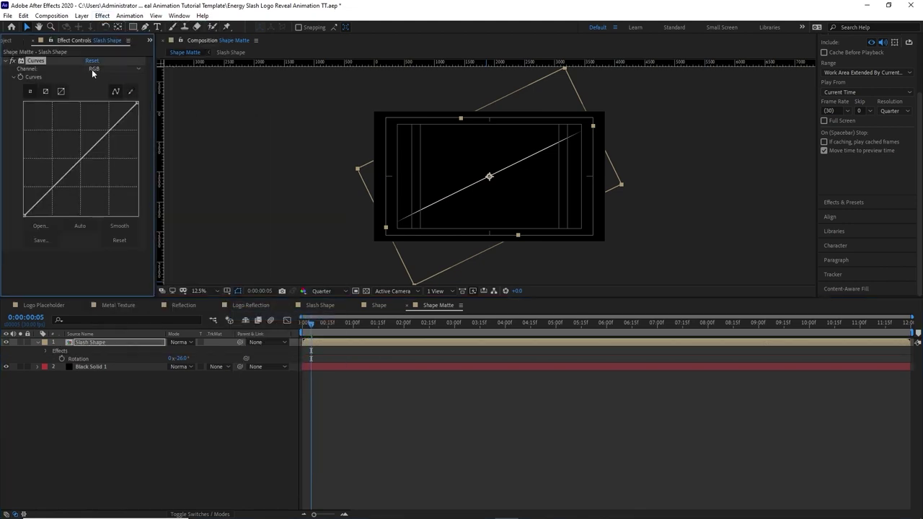
click(116, 68)
click(109, 121)
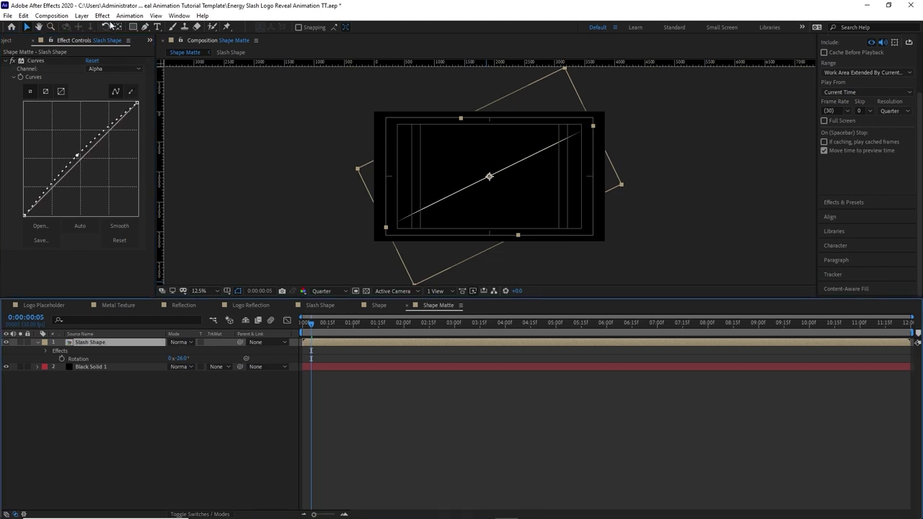
Add Roughen Edges with Border 10, Edge Sharpness 10 and Scale 60
click(103, 16)
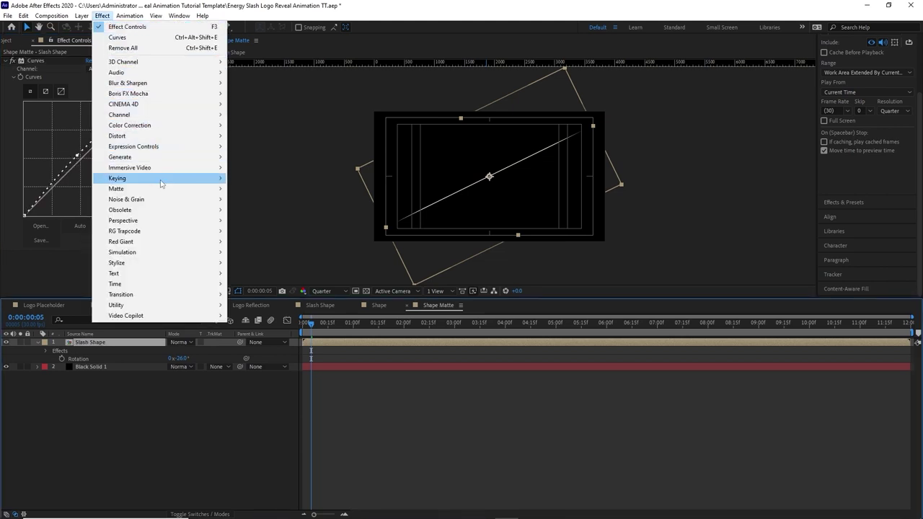
mouse_move(180, 263)
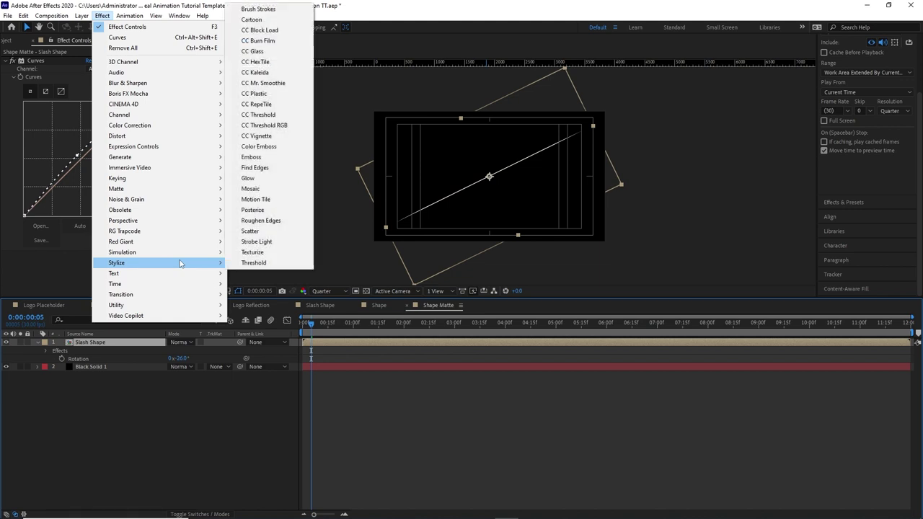
click(270, 221)
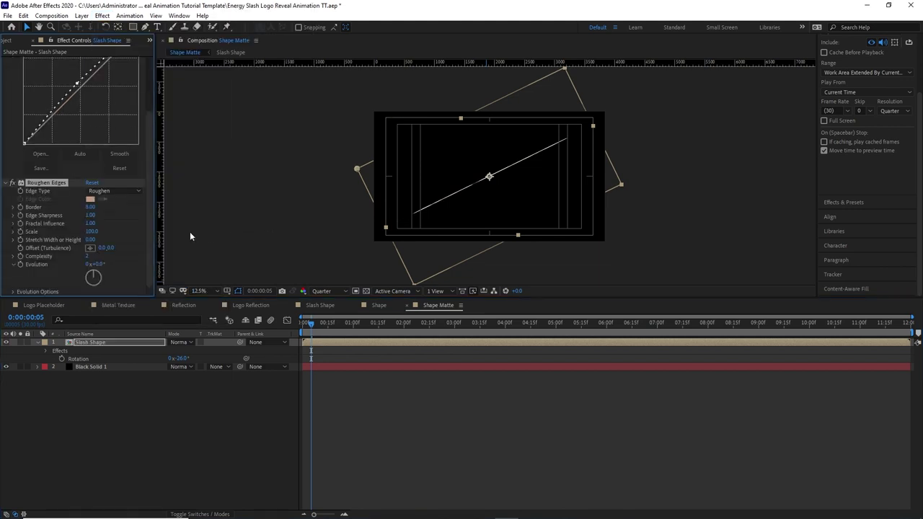
click(90, 207)
text(10)
key(Tab)
text(10)
key(Tab)
key(Tab)
text(6)
click(132, 279)
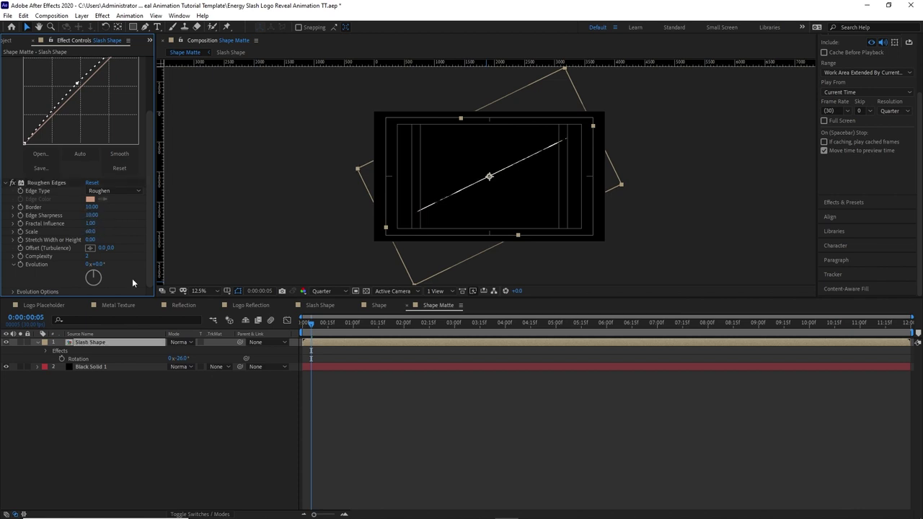
Drive Roughen Edges Evolution with the expression time*10 and collapse the Slash Shape layer
alt+click(20, 265)
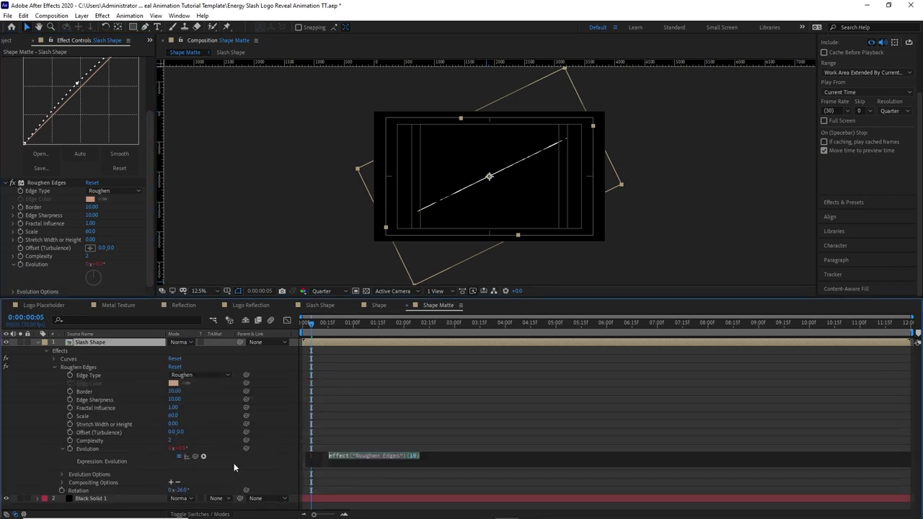
text(time)
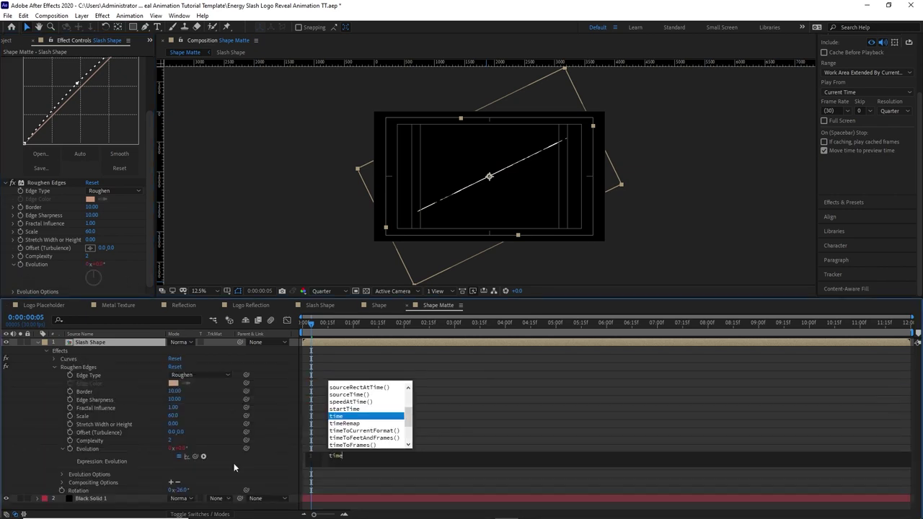
key(Escape)
text(*100)
key(KP_Enter)
click(43, 349)
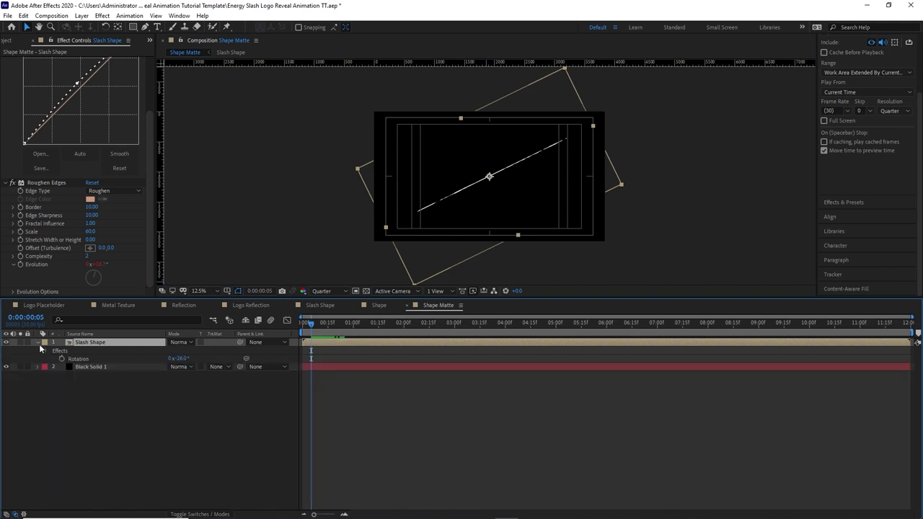
click(37, 343)
click(6, 42)
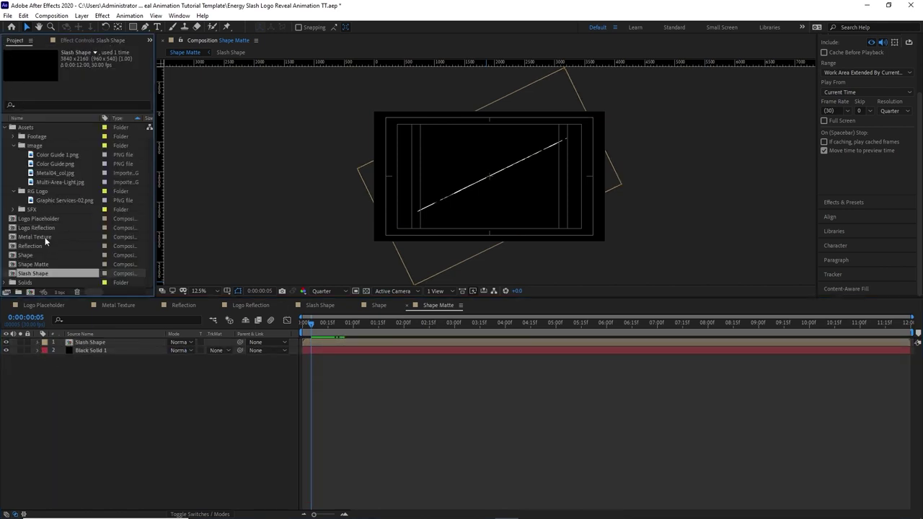
Place the Shape comp as the top layer in Shape Matte, rotate it -26°, and move to frame 15
click(29, 255)
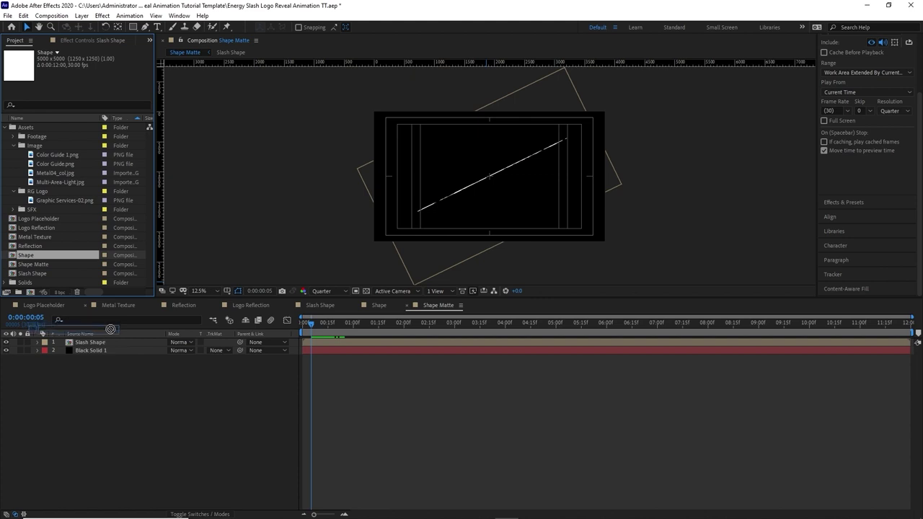
drag(110, 328, 113, 339)
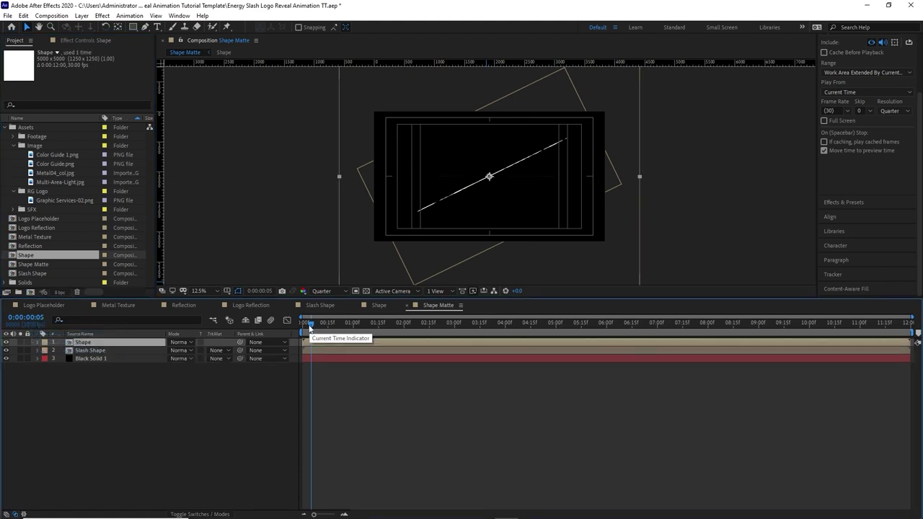
key(r)
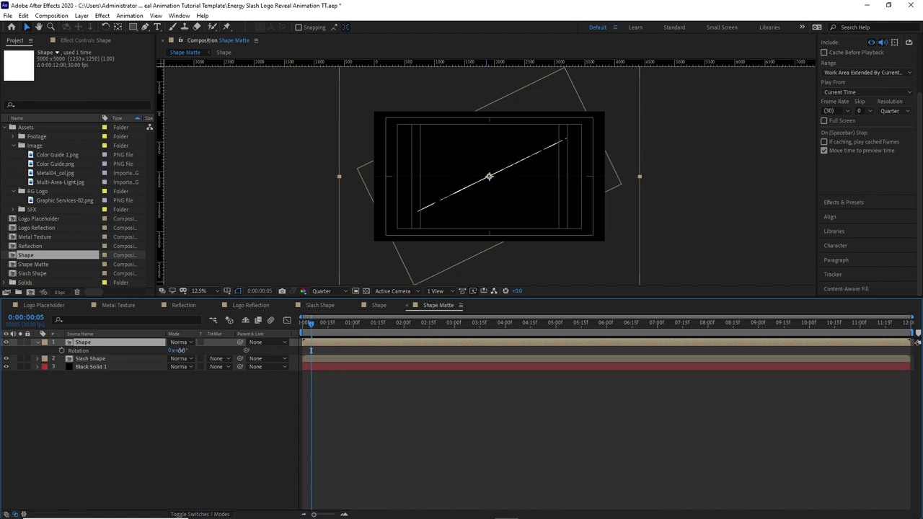
click(181, 350)
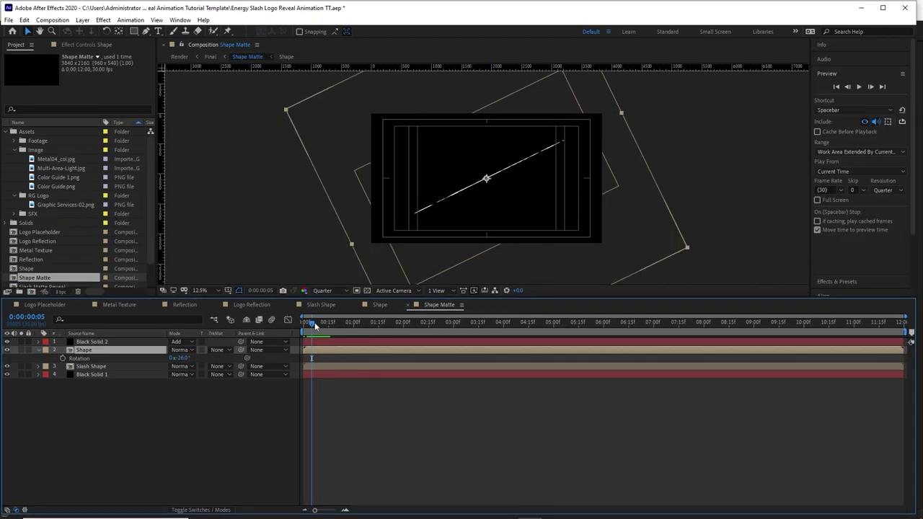
drag(315, 326, 332, 333)
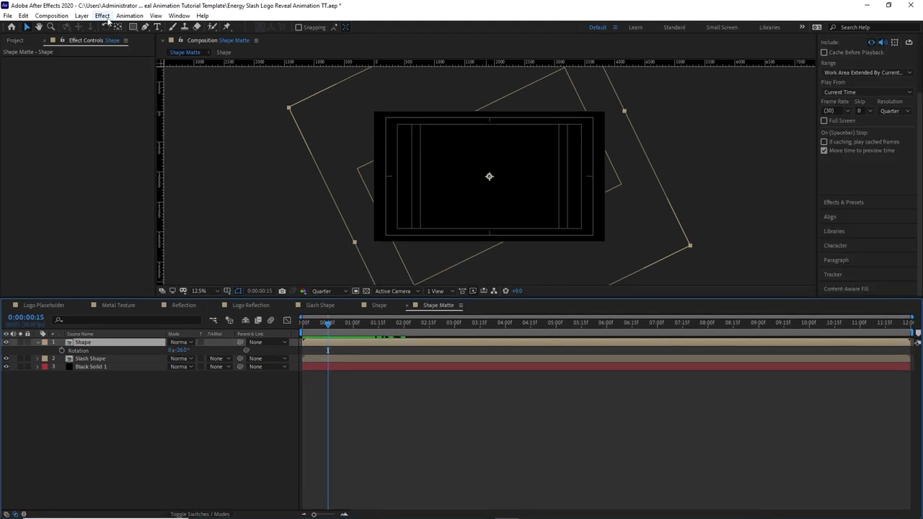
click(102, 16)
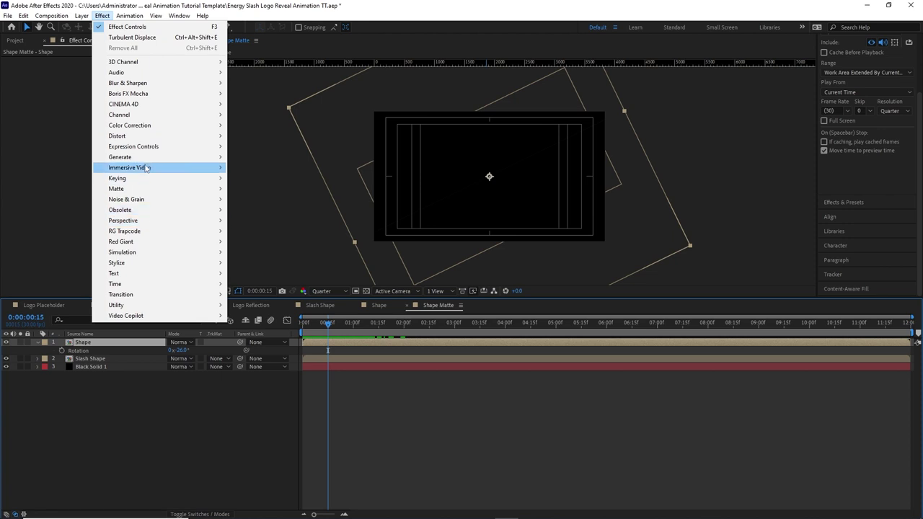
mouse_move(156, 137)
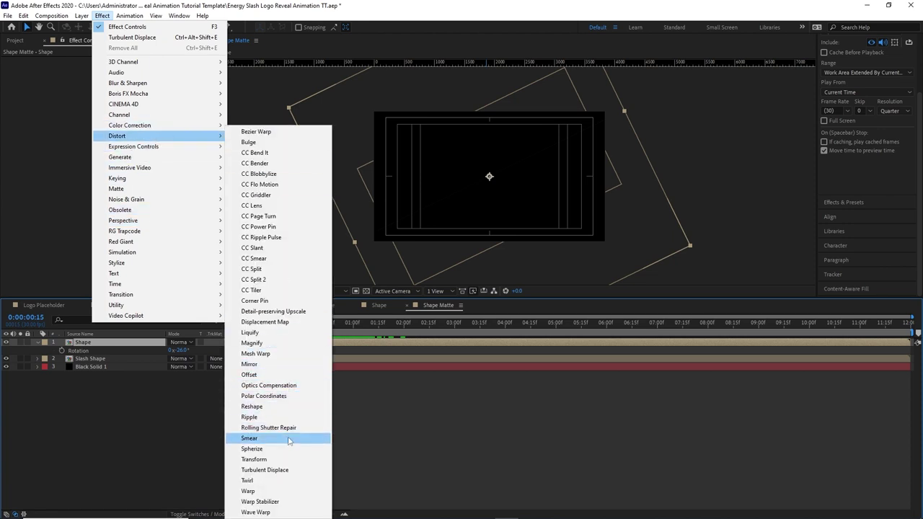
Apply Turbulent Displace to the Shape layer with Amount 180, checking the warp near two seconds
click(289, 469)
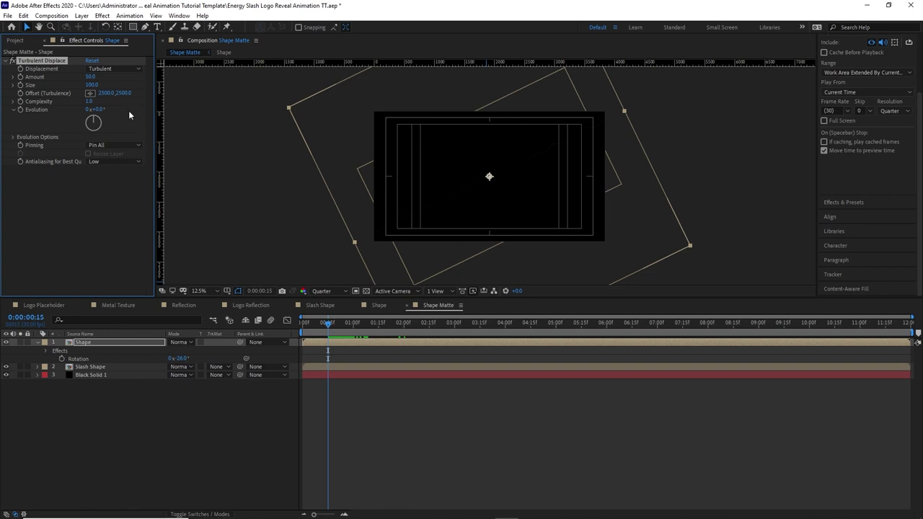
click(90, 77)
key(Return)
drag(328, 325, 429, 334)
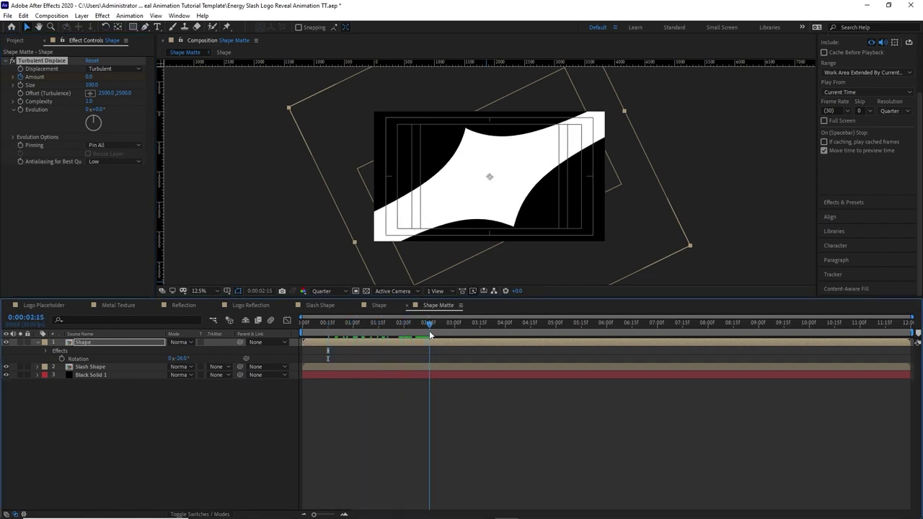
click(91, 78)
text(180)
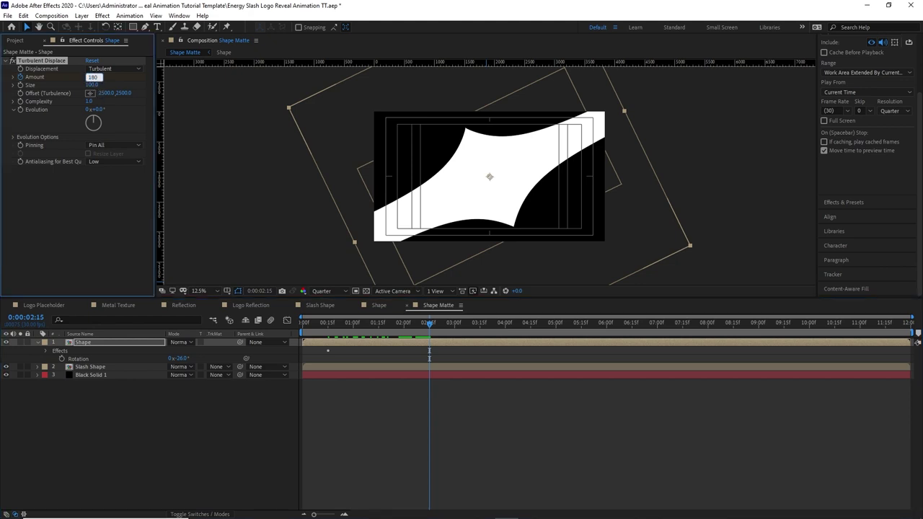
click(140, 434)
click(128, 339)
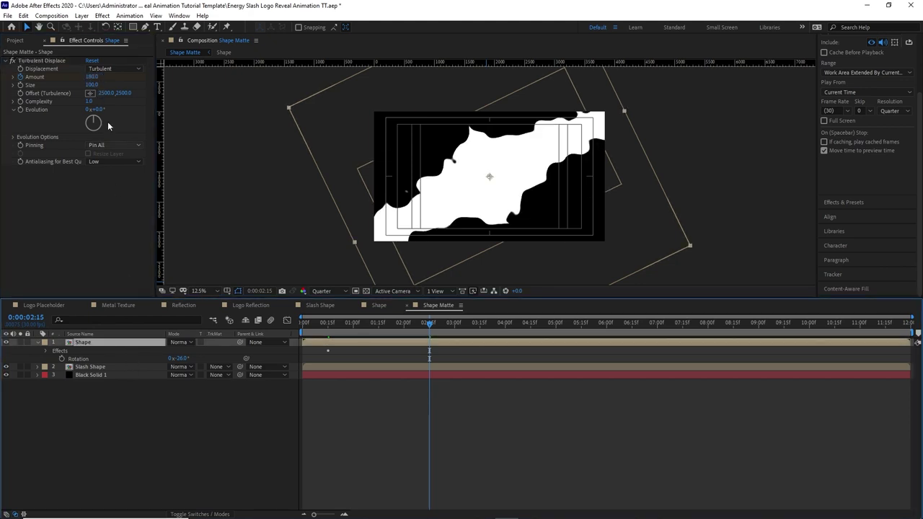
click(102, 15)
Add Roughen Edges to the Shape layer and set Turbulent Displace Size to 23
mouse_move(144, 178)
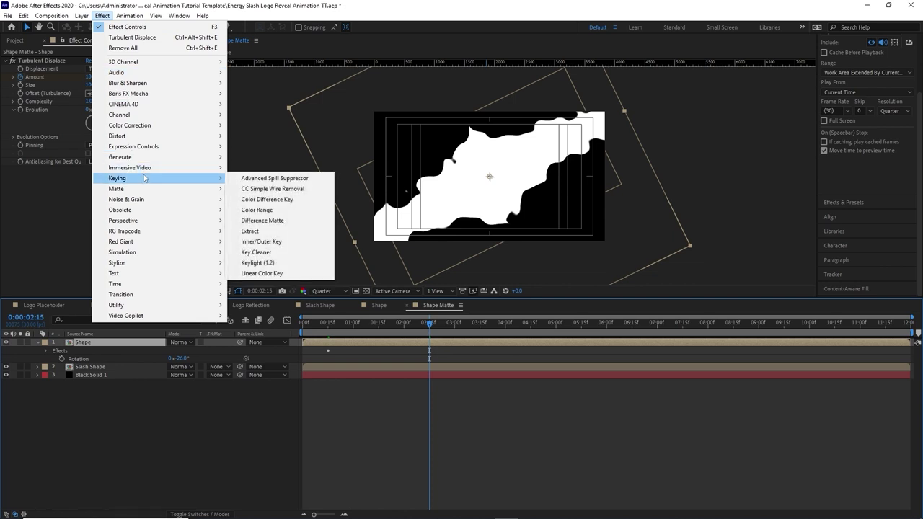
mouse_move(180, 262)
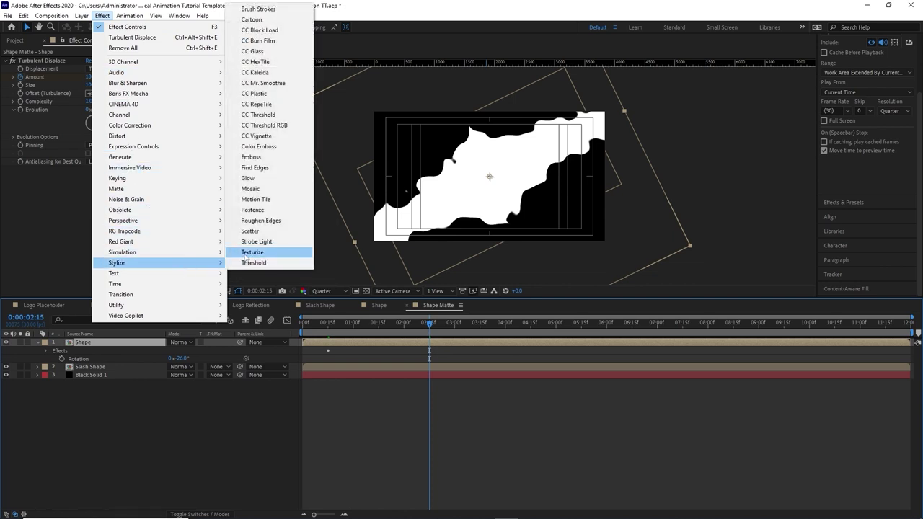
click(248, 220)
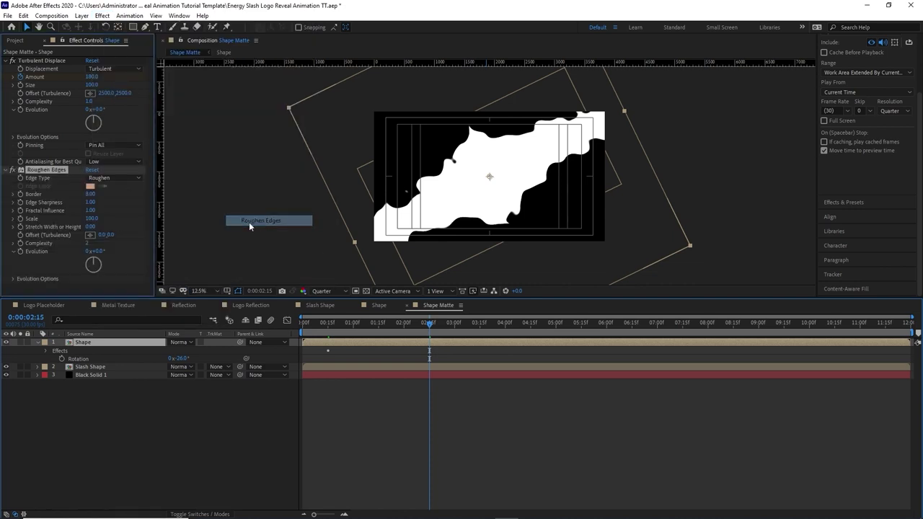
click(87, 85)
text(23)
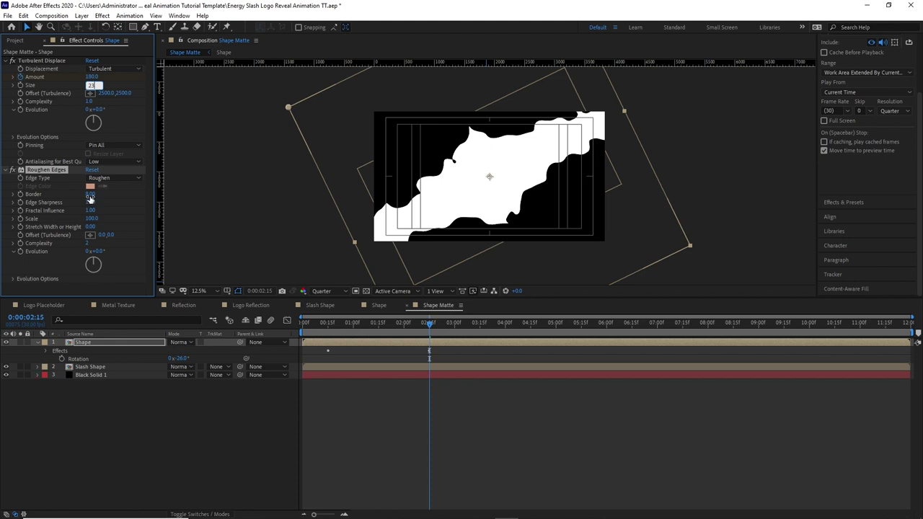
key(Return)
Set the Roughen Edges Border to 0 and preview the matte around one second
click(90, 193)
text(0)
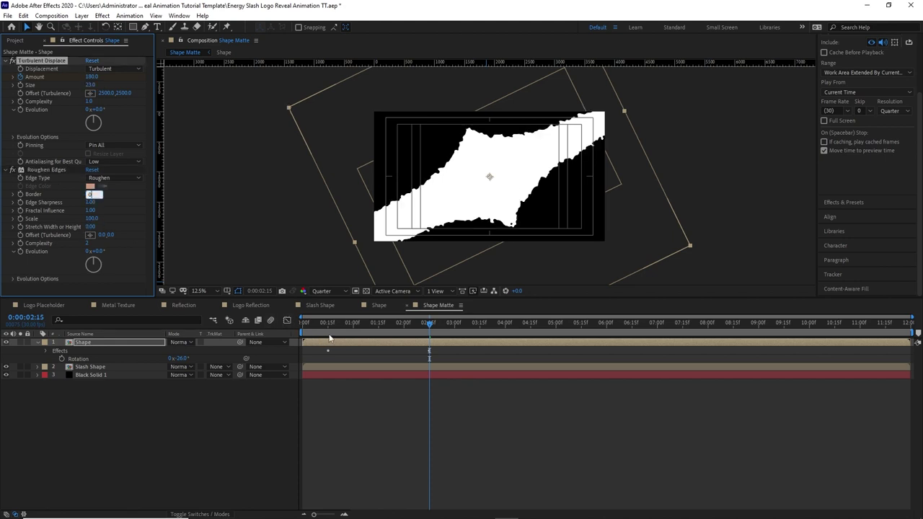
key(Return)
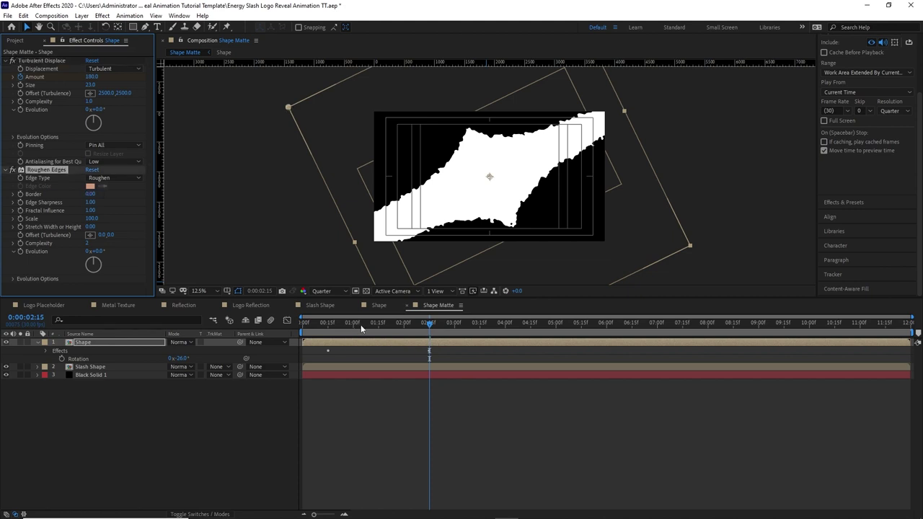
drag(361, 325, 371, 330)
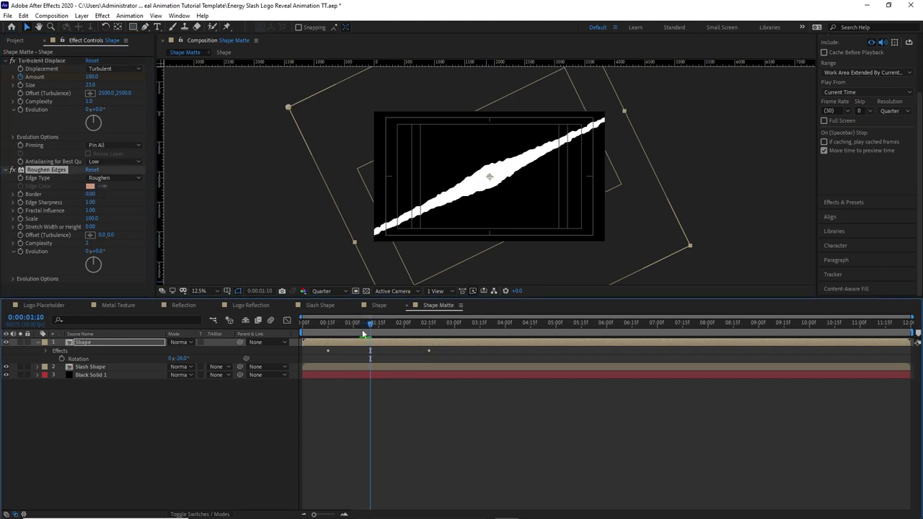
click(19, 196)
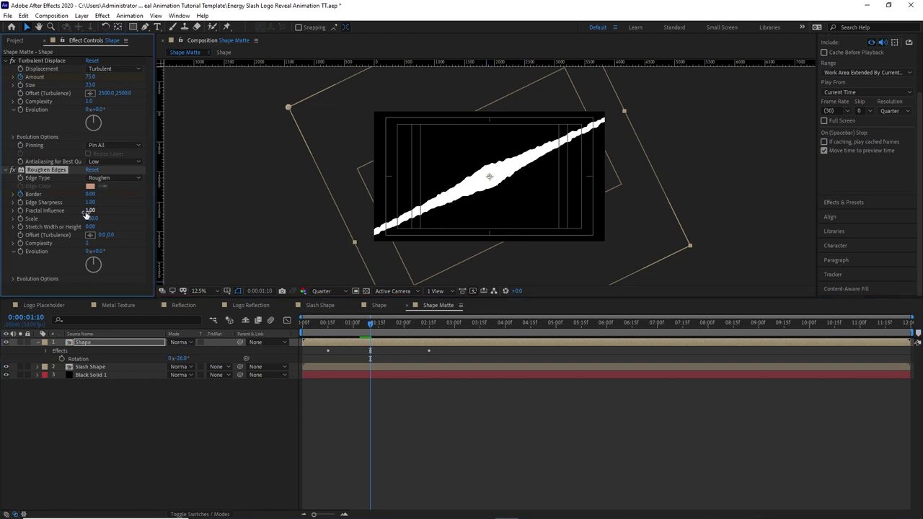
Set Roughen Edges Fractal Influence to 0.96 and Complexity to 4, previewing later frames
click(87, 211)
key(BackSpace)
text(.96)
key(Return)
click(87, 242)
text(4)
click(72, 259)
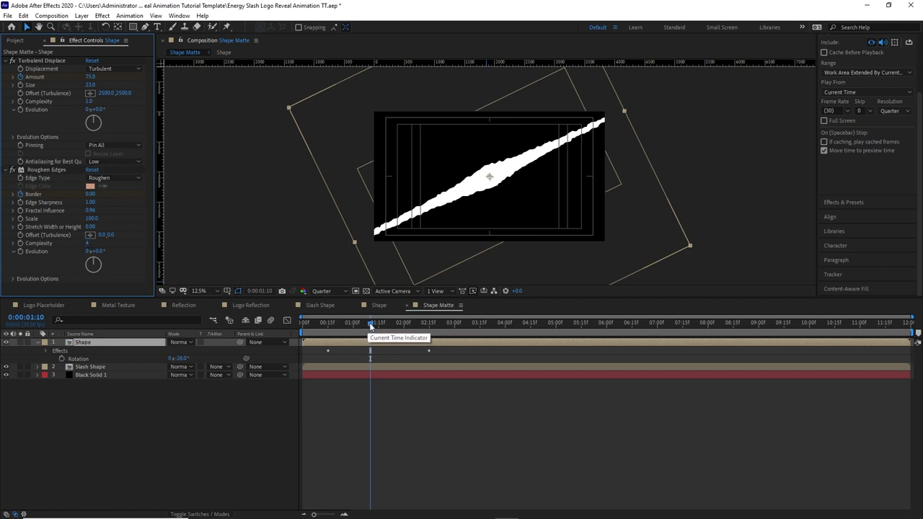
drag(371, 325, 398, 329)
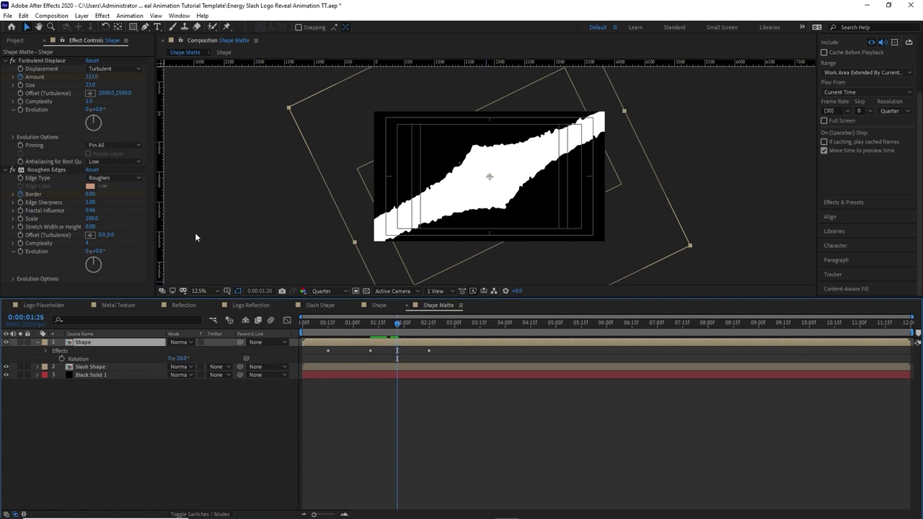
click(90, 193)
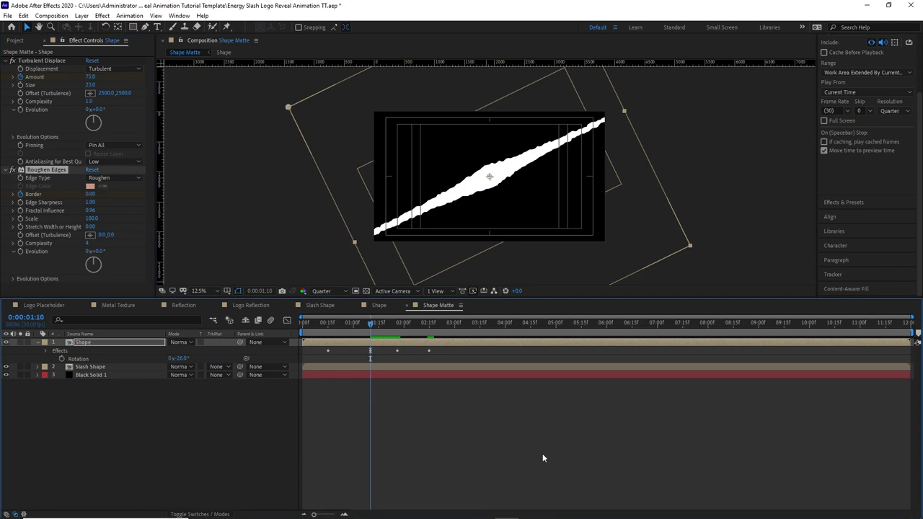
Reveal the Shape layer's keyframes and key Roughen Edges Border at 61.65 around 2:11
key(u)
drag(372, 325, 422, 323)
click(91, 194)
text(66)
key(Return)
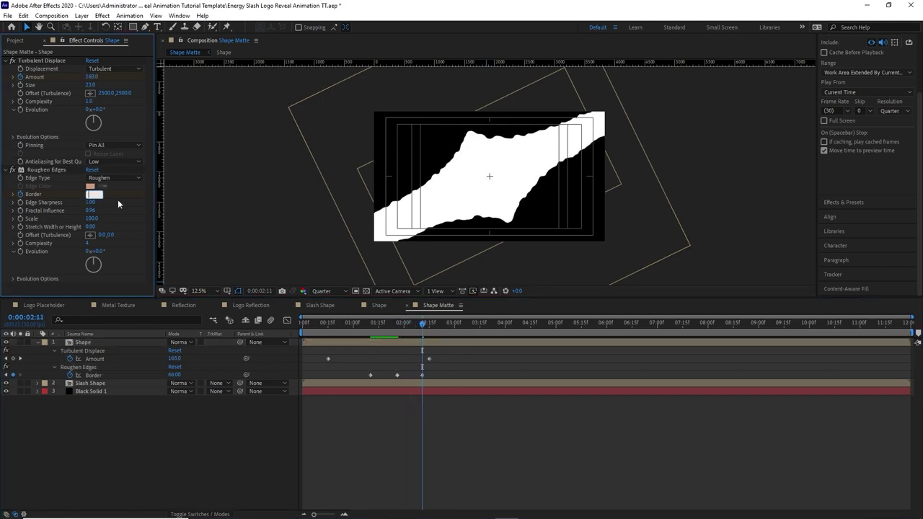
text(61.65)
key(Return)
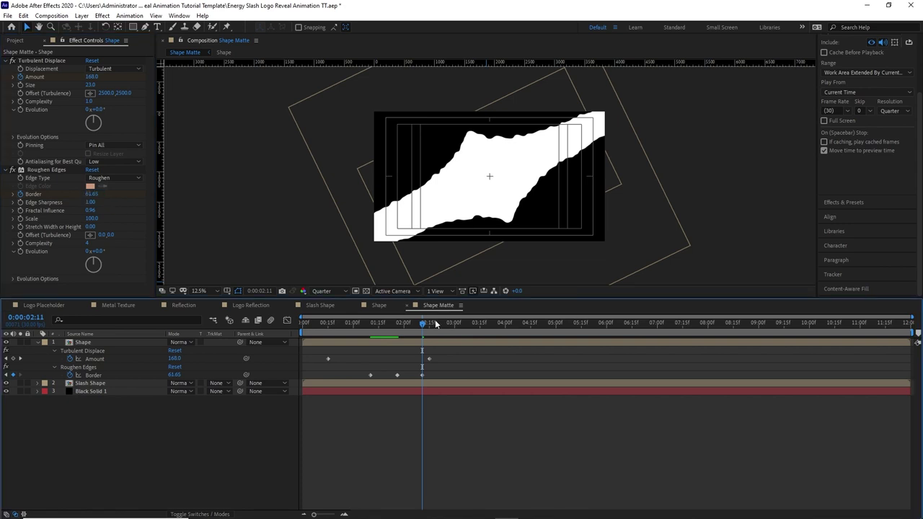
Add Border keyframes of 70 at about 2:20 and 45 at 3:10
drag(424, 325, 441, 332)
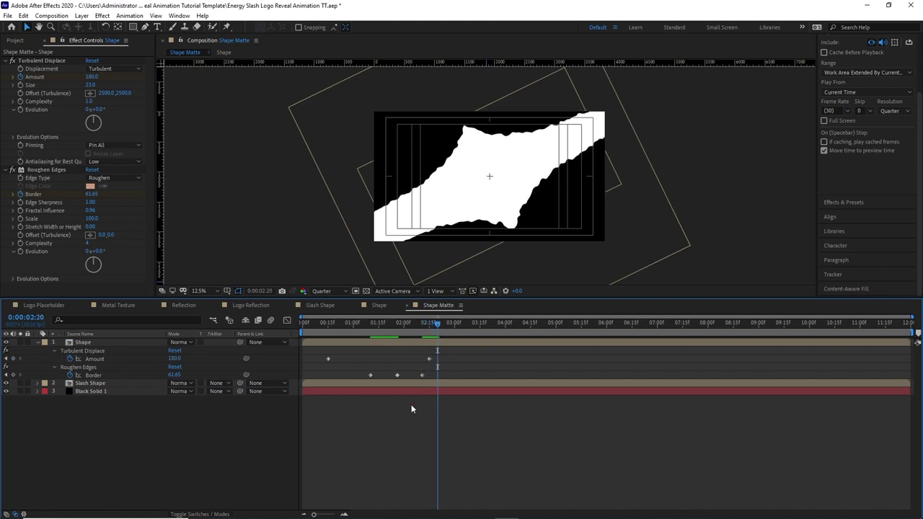
click(98, 195)
text(70)
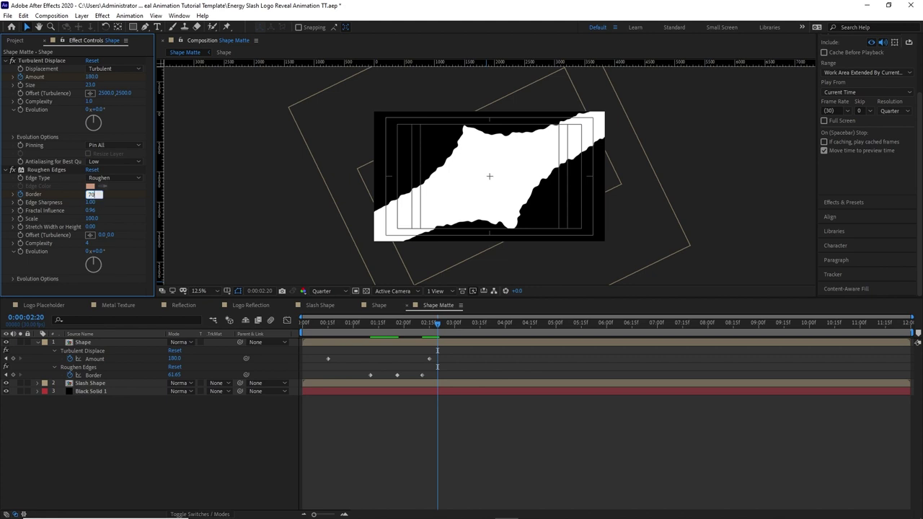
click(501, 349)
drag(436, 323, 470, 328)
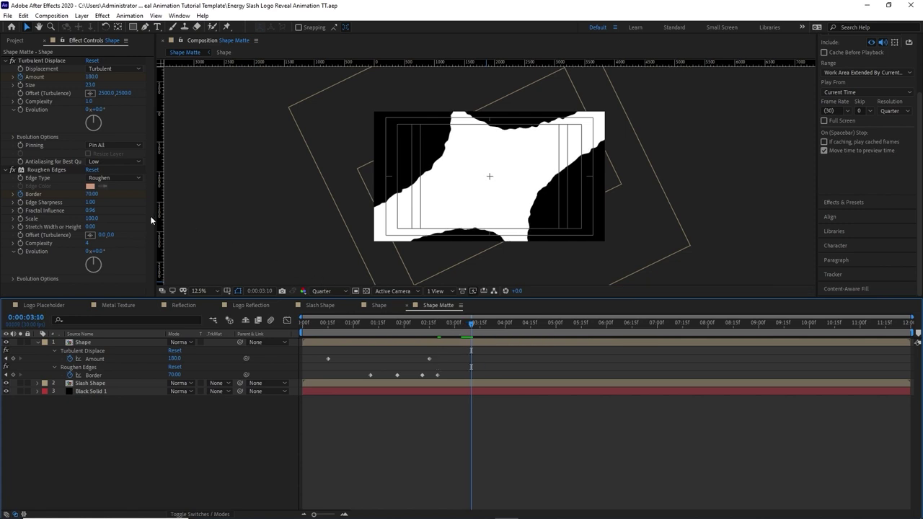
click(91, 194)
text(4)
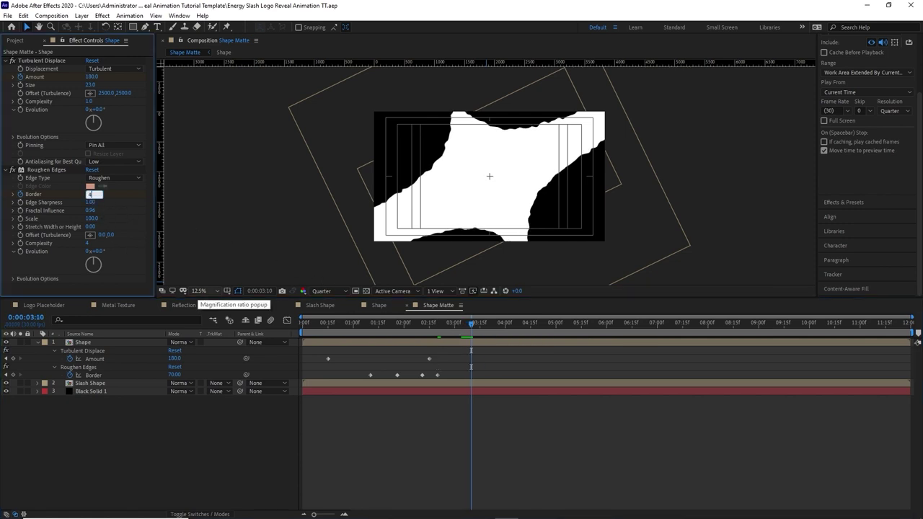
text(5)
click(137, 341)
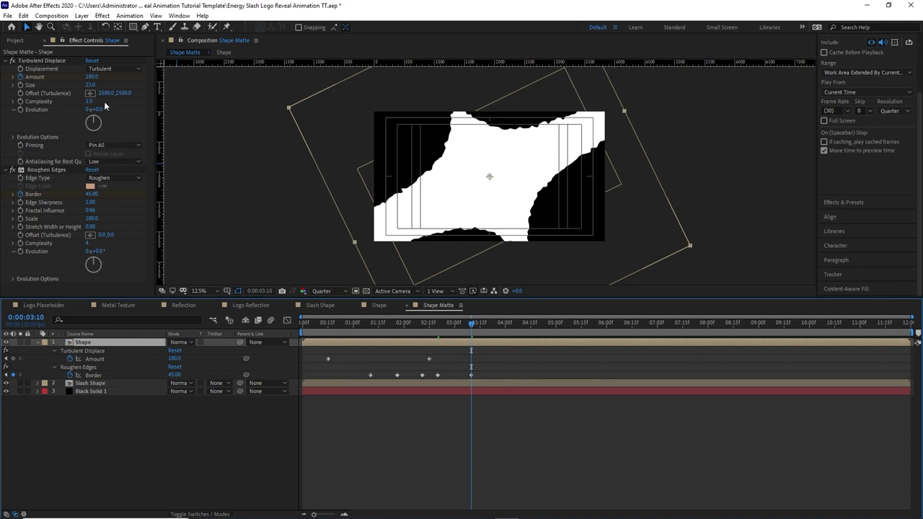
Apply Stylize > Find Edges to the Shape layer
click(101, 16)
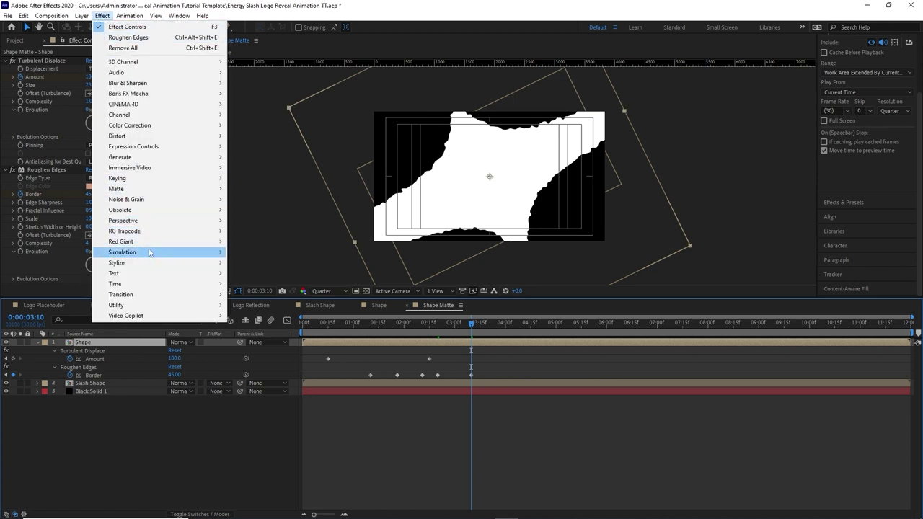
mouse_move(154, 265)
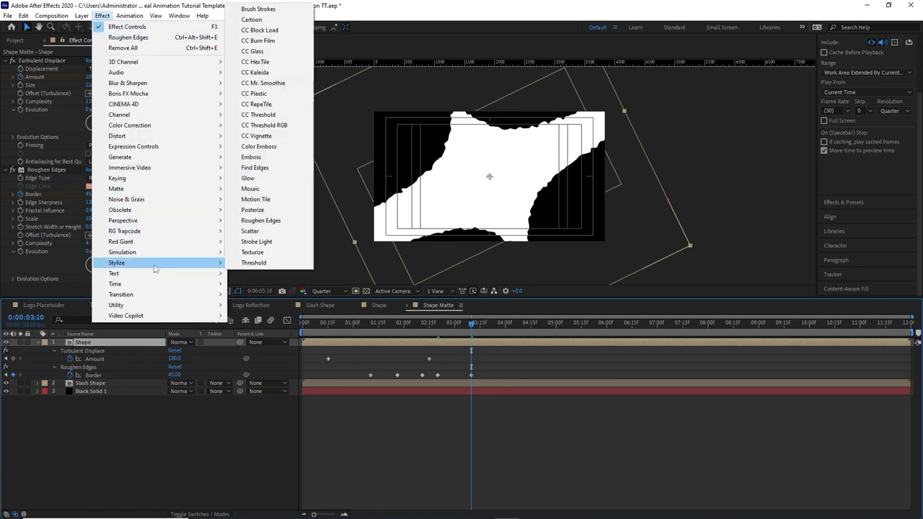
click(247, 171)
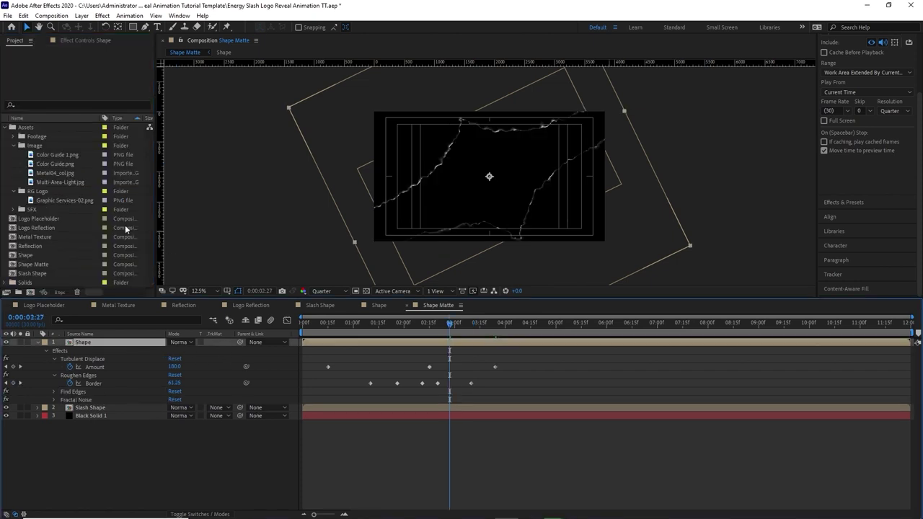
Add a new solid with Curves bowed strongly upward, blended in Add mode
click(82, 15)
mouse_move(92, 29)
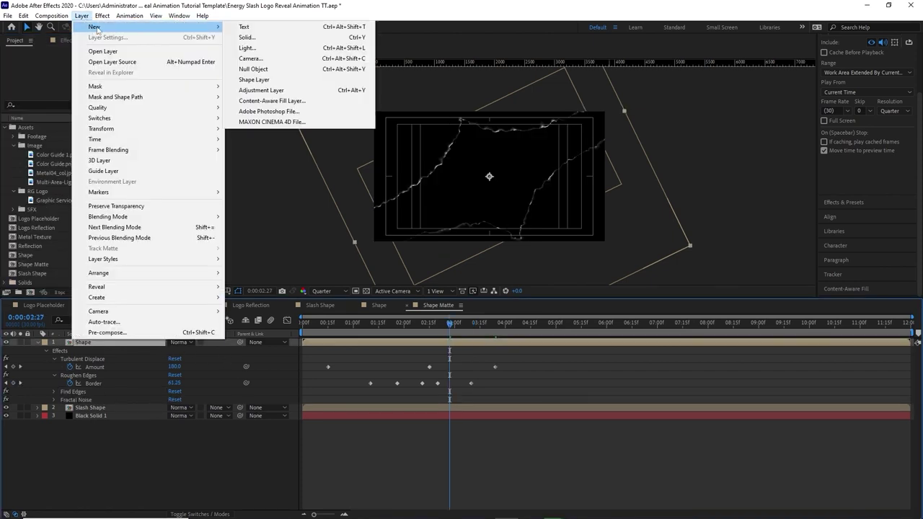
click(240, 37)
click(495, 346)
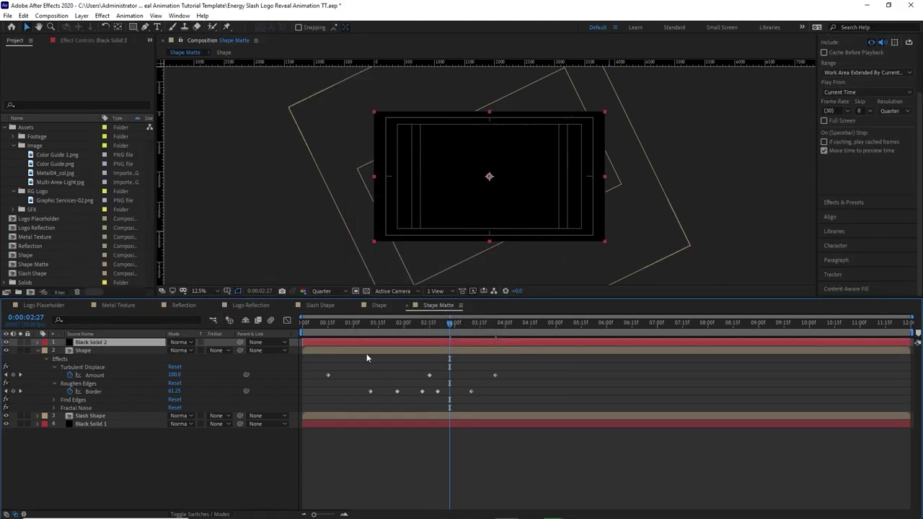
click(101, 16)
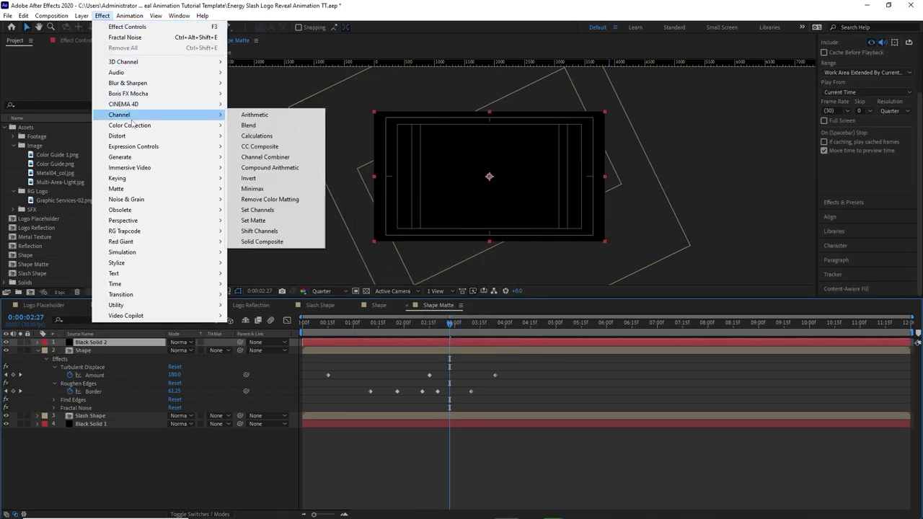
mouse_move(202, 127)
click(250, 315)
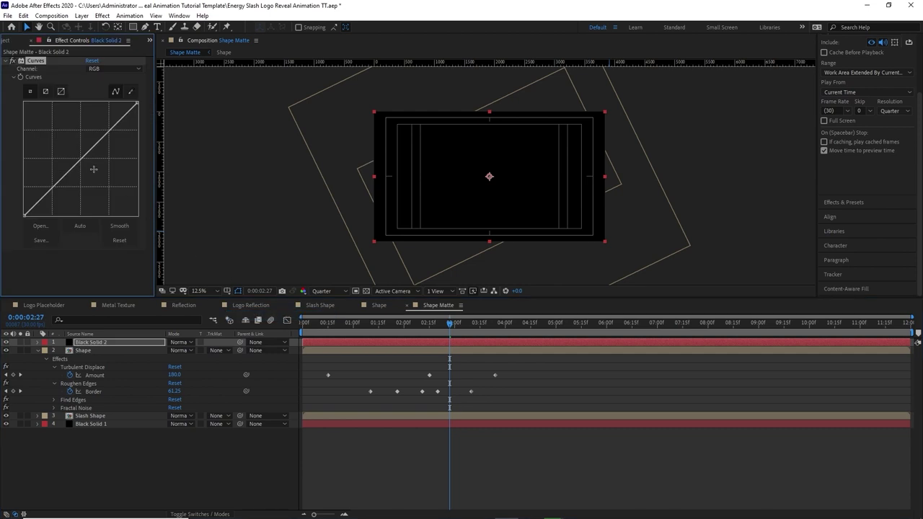
drag(80, 160, 67, 123)
click(181, 341)
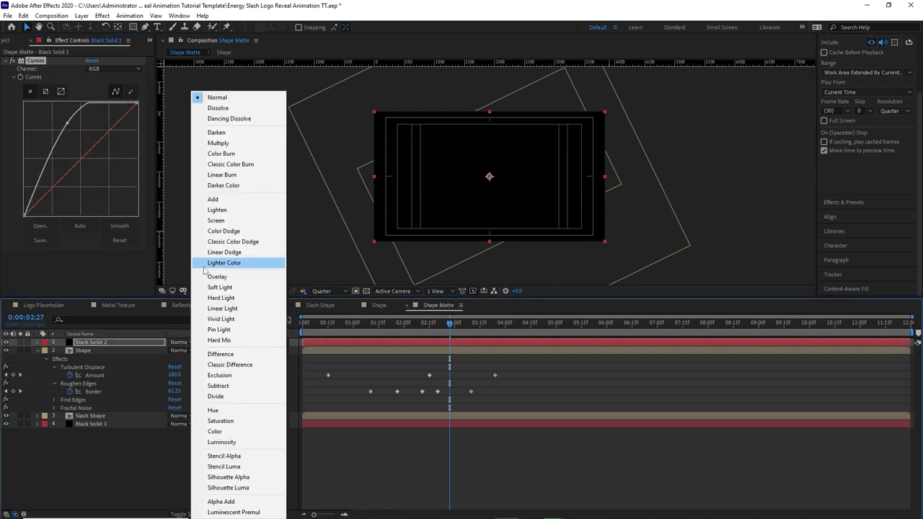
click(213, 199)
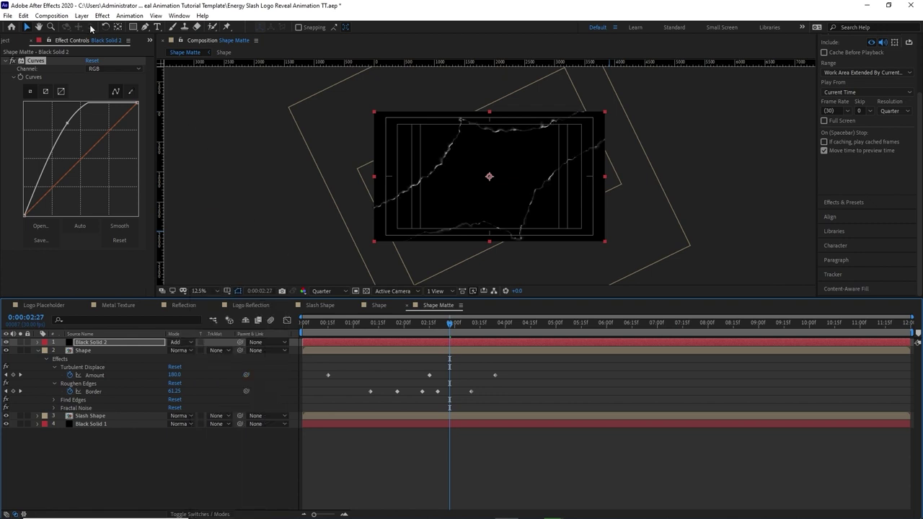
Start a new composition named Slash Matte
click(51, 15)
click(69, 36)
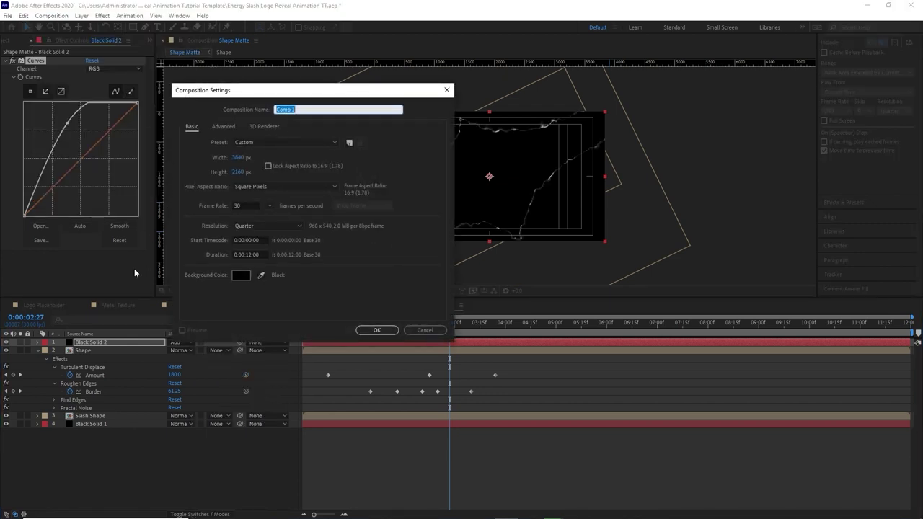
text(Slash Matte Reveal)
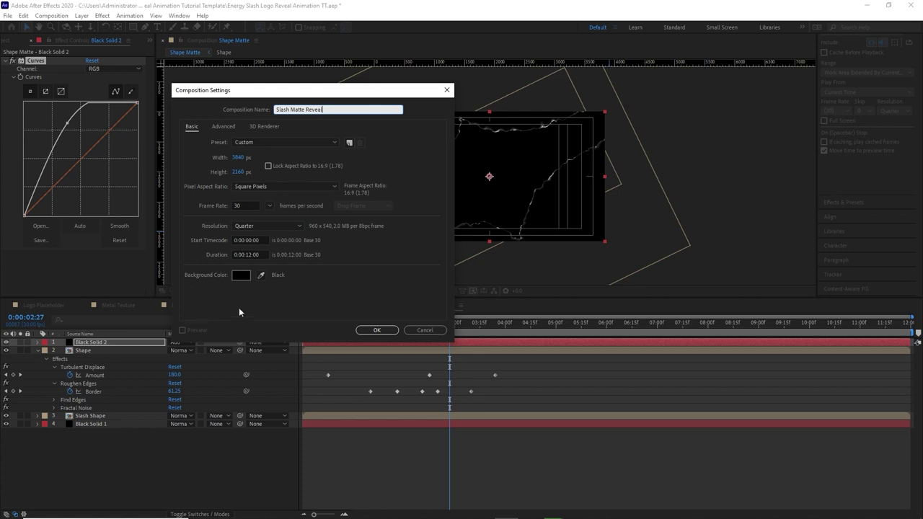
Create the Slash Matte Reveal comp and add Slash Shape to its timeline
click(373, 331)
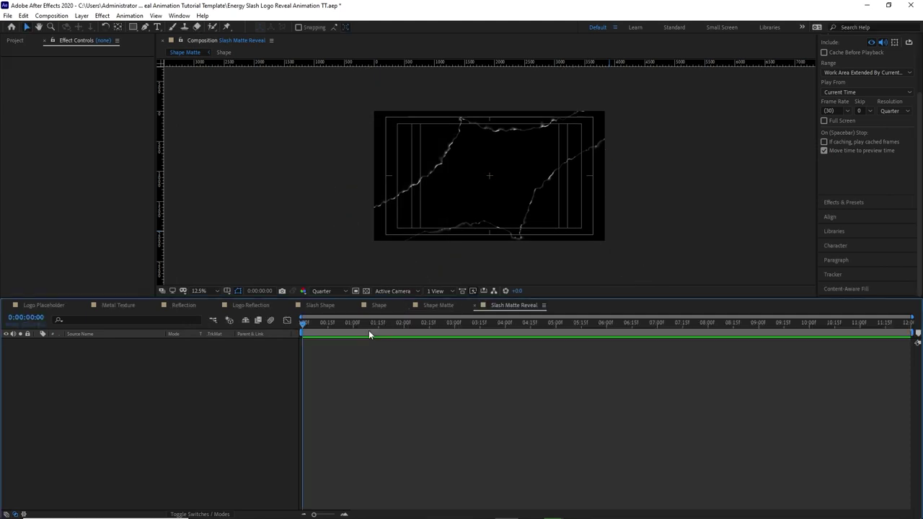
click(15, 41)
click(47, 282)
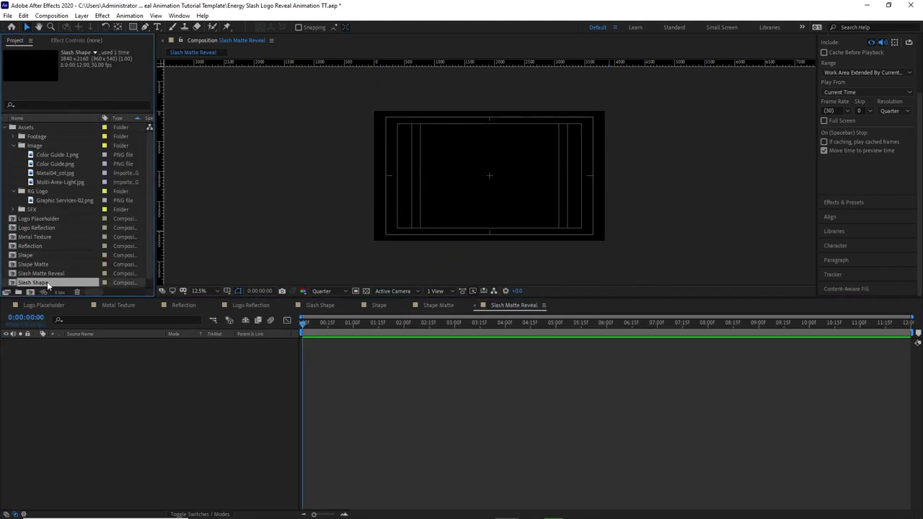
drag(47, 282, 78, 400)
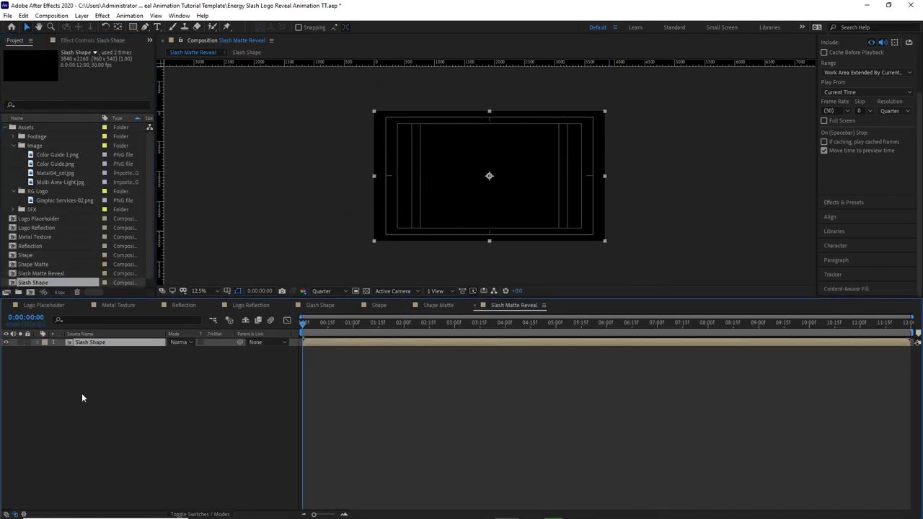
Apply Curves to the Slash Shape layer and switch its channel to Alpha
click(101, 15)
mouse_move(192, 125)
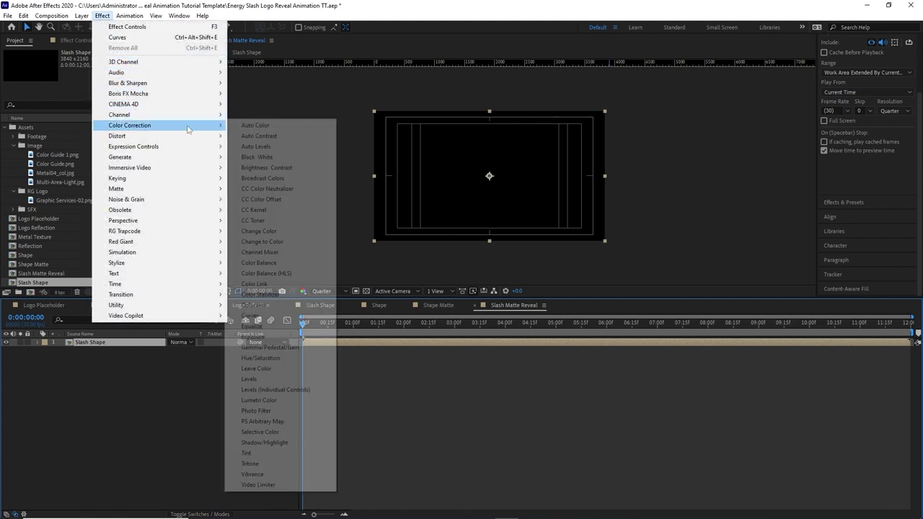
click(250, 315)
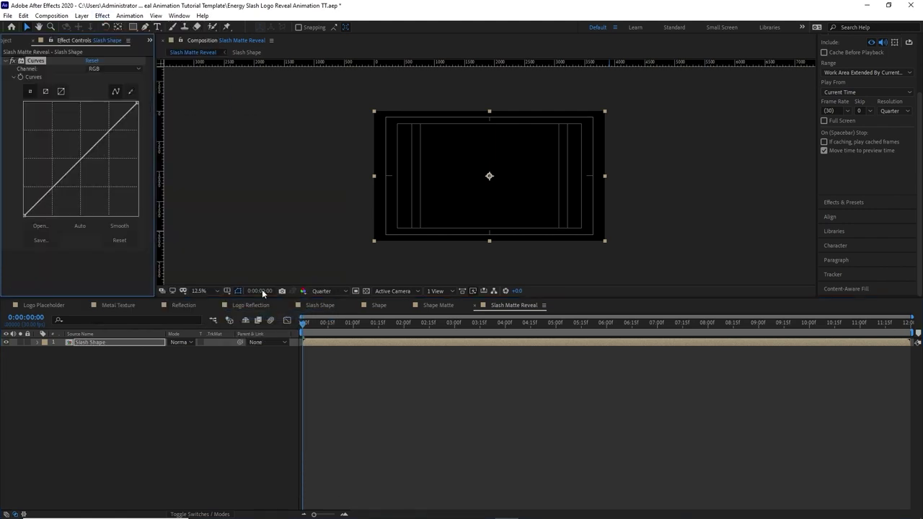
click(98, 69)
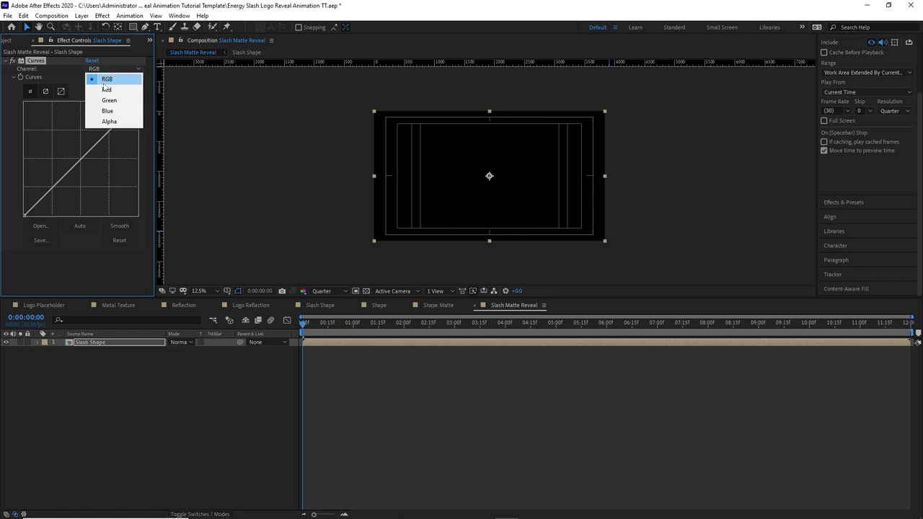
click(108, 121)
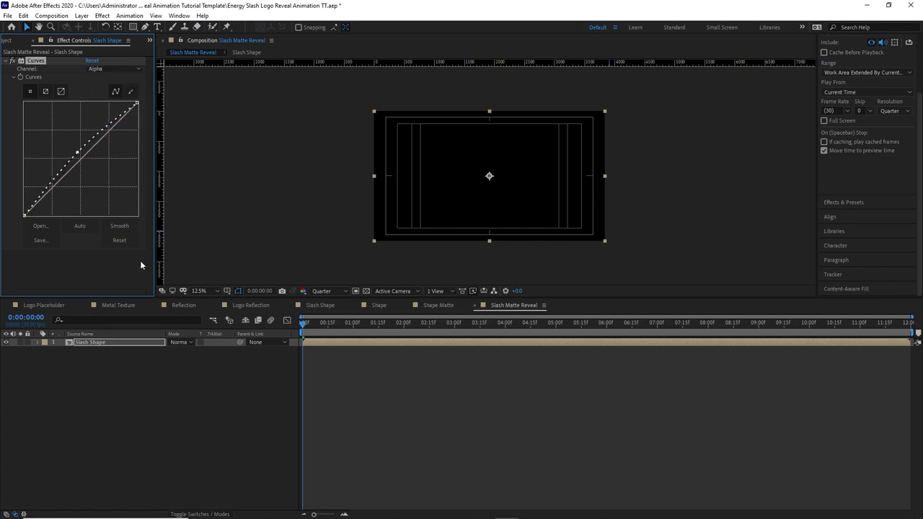
Browse the effect categories again without applying one, then bring back the Project panel
click(97, 15)
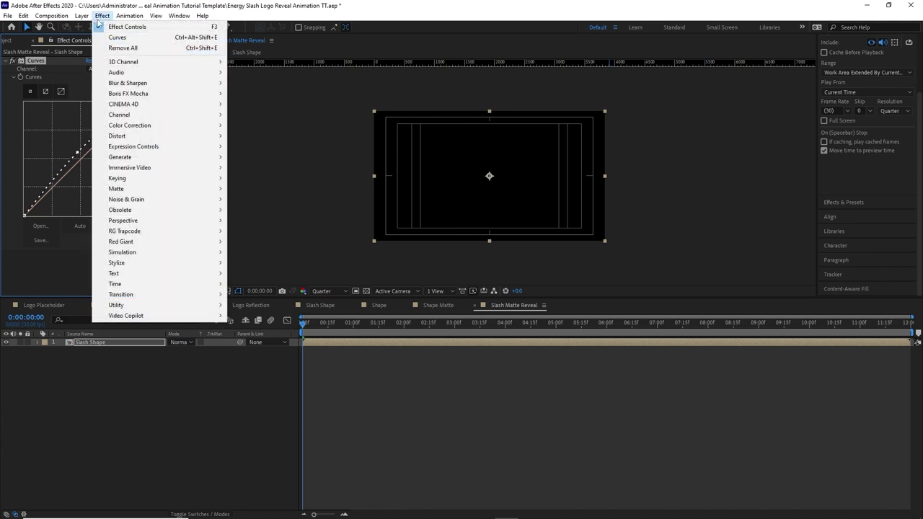
mouse_move(166, 262)
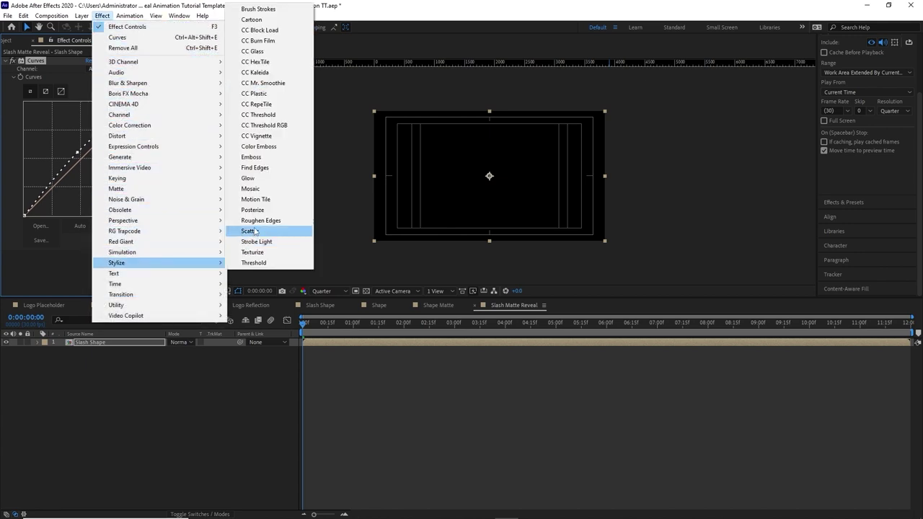
click(256, 221)
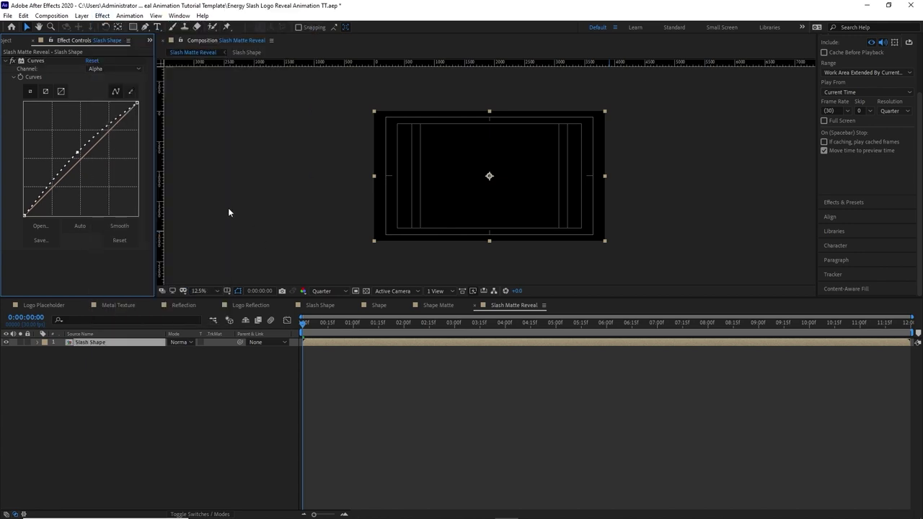
click(12, 41)
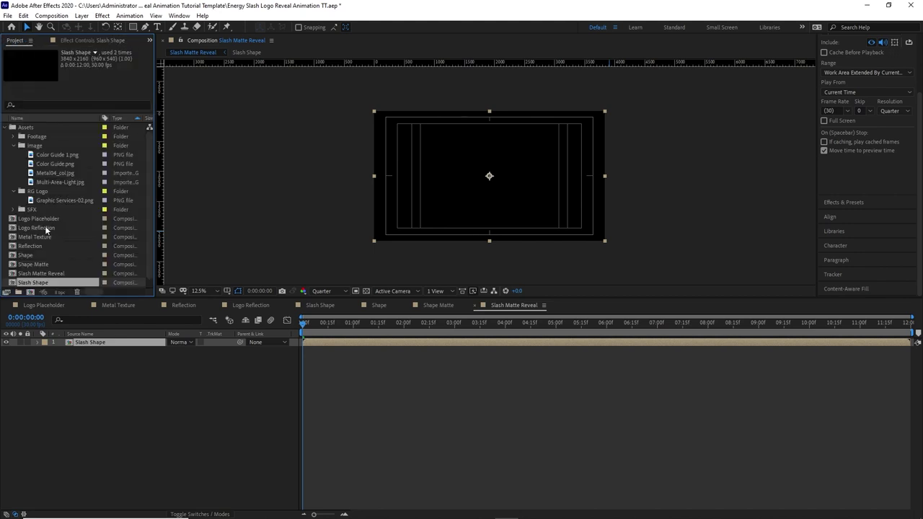
Add the Shape comp above Slash Shape and apply Turbulent Displace to it
click(43, 255)
drag(43, 254, 69, 336)
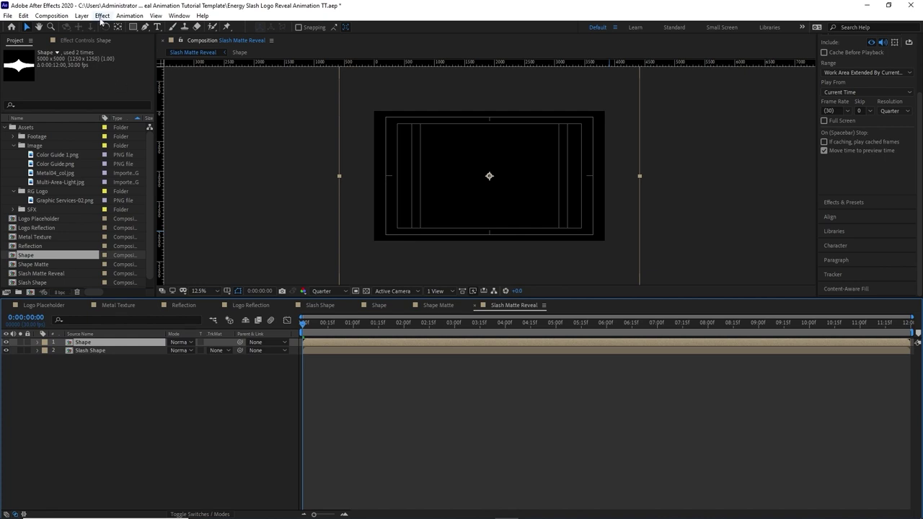
click(102, 15)
mouse_move(158, 135)
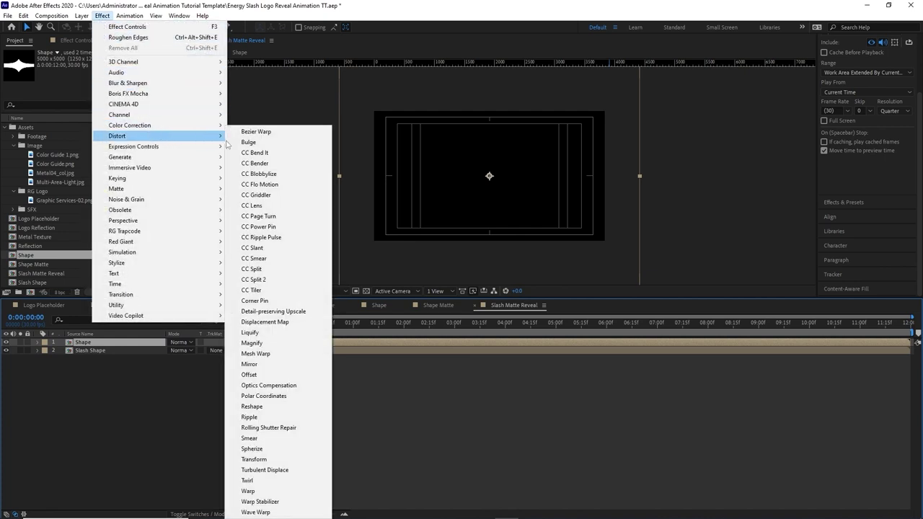
click(265, 470)
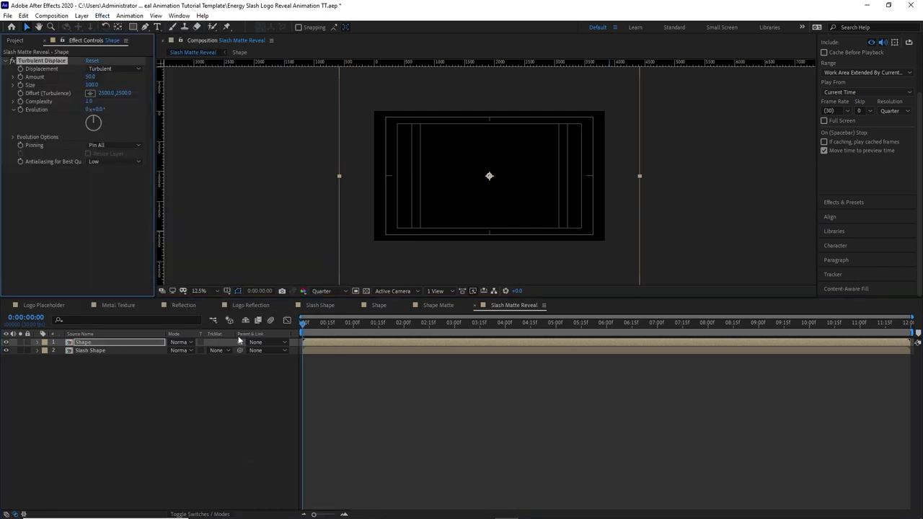
Apply Roughen Edges to the Shape layer and preview the slash up to 0:00:00:24
click(101, 15)
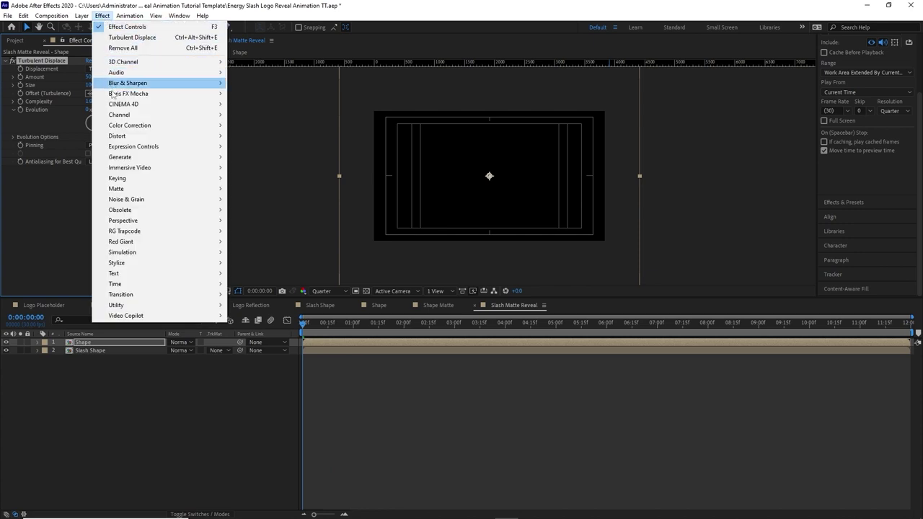
mouse_move(173, 264)
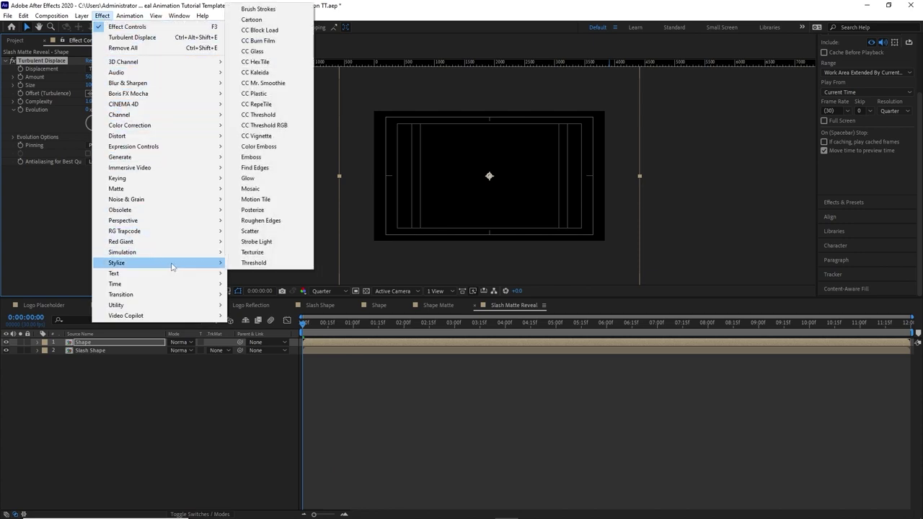
click(261, 221)
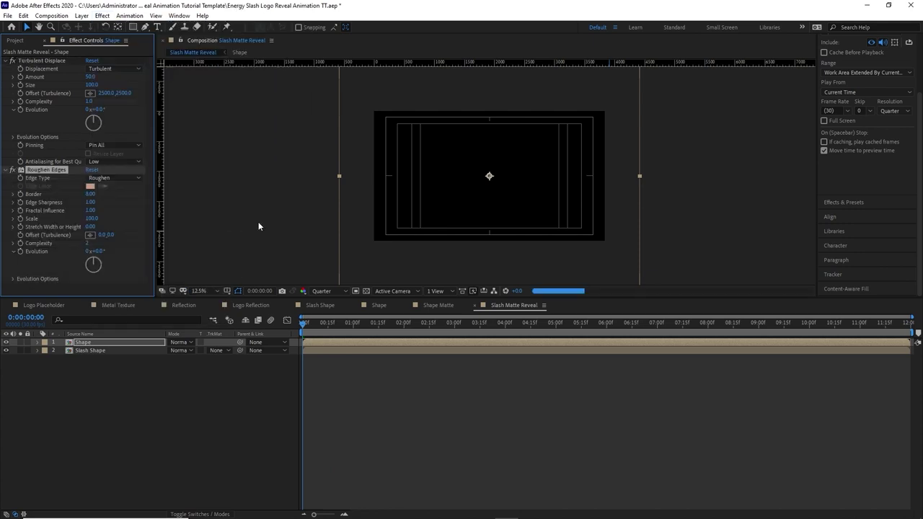
drag(301, 326, 345, 329)
click(329, 350)
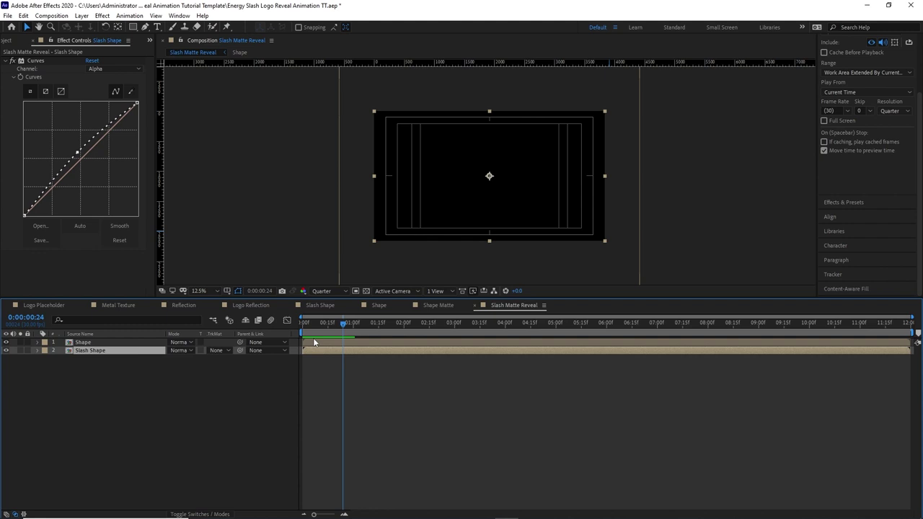
Trim the Shape layer's end to a late point in the comp with Alt+]
drag(341, 325, 899, 329)
click(865, 341)
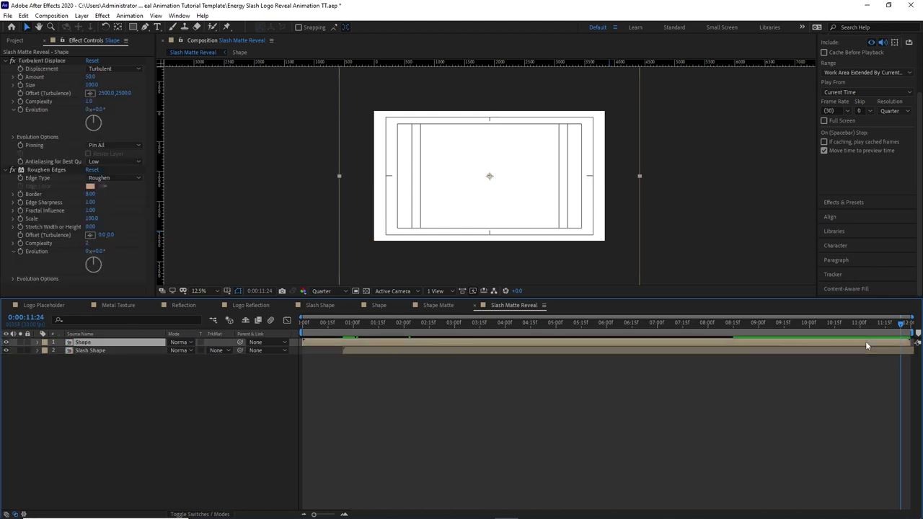
key(alt+bracketright)
drag(908, 333, 355, 371)
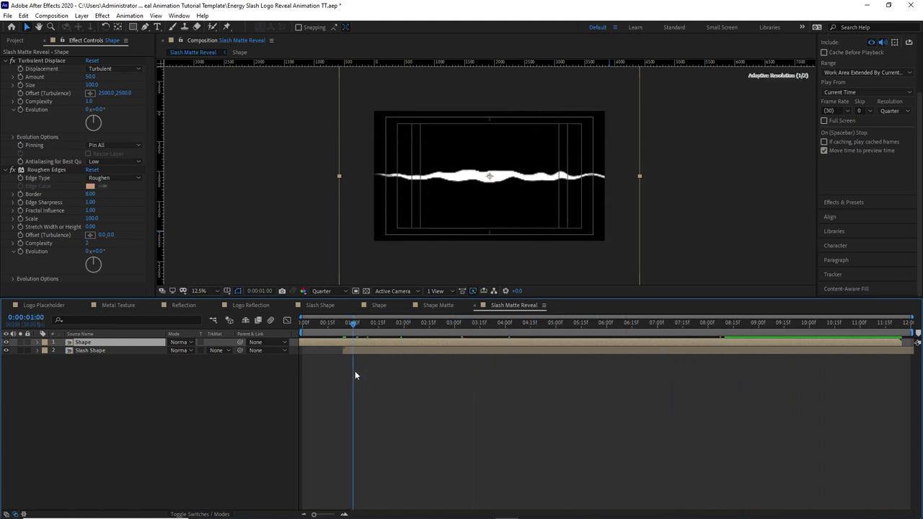
Split the Shape layer at 0:00:01:00, delete the first piece, and select both layers
click(23, 15)
click(45, 149)
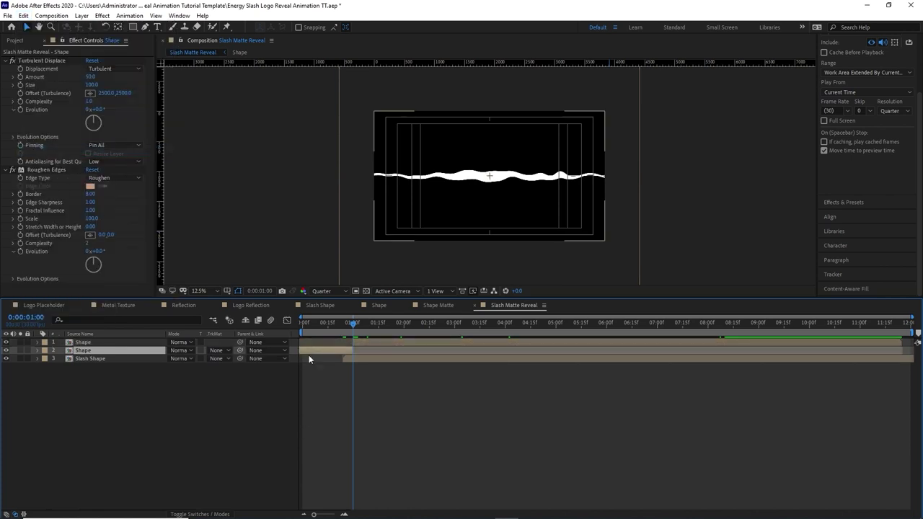
key(Delete)
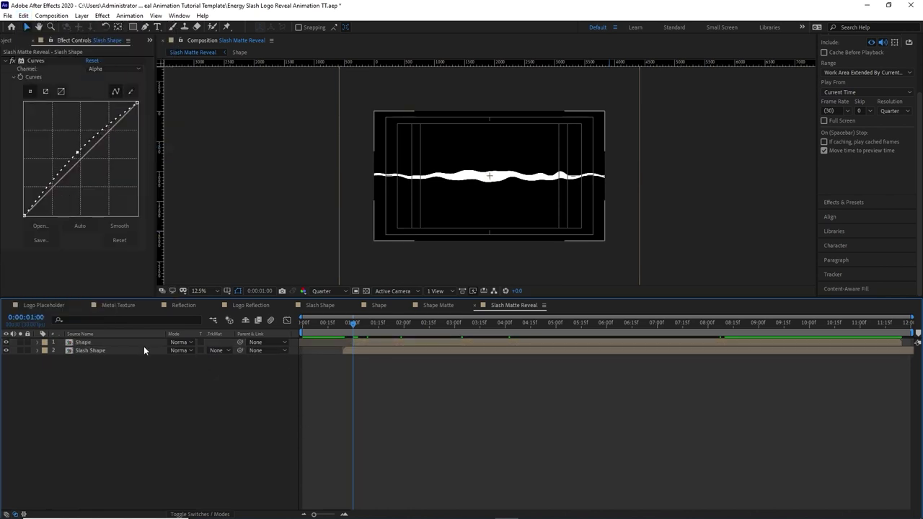
click(140, 341)
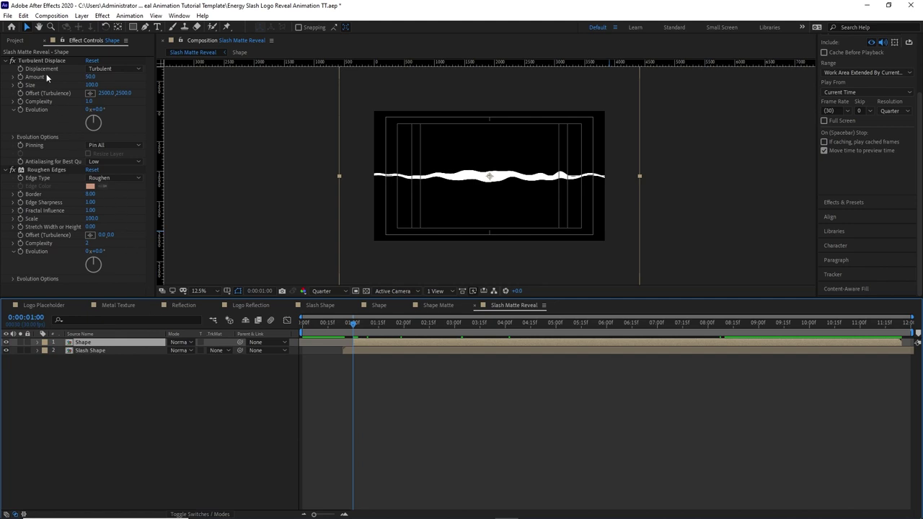
drag(112, 414, 101, 350)
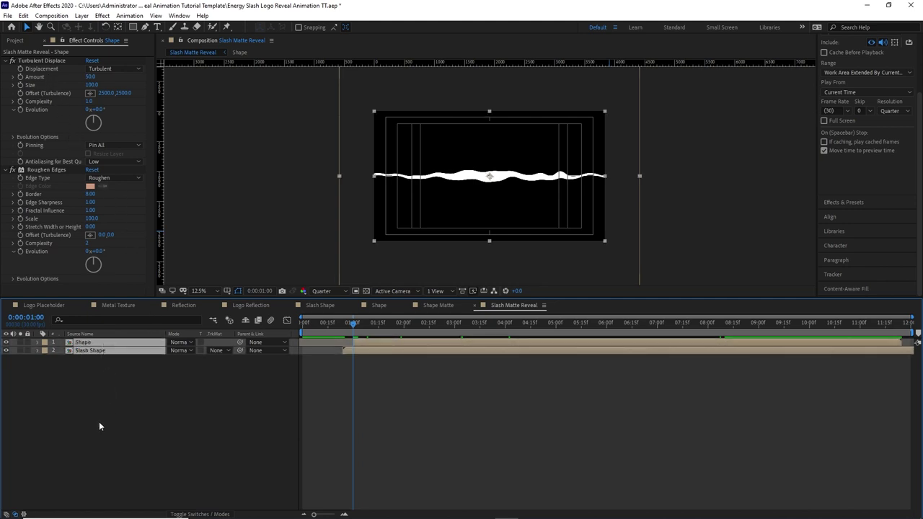
Rotate both the Shape and Slash Shape layers to -26°
key(r)
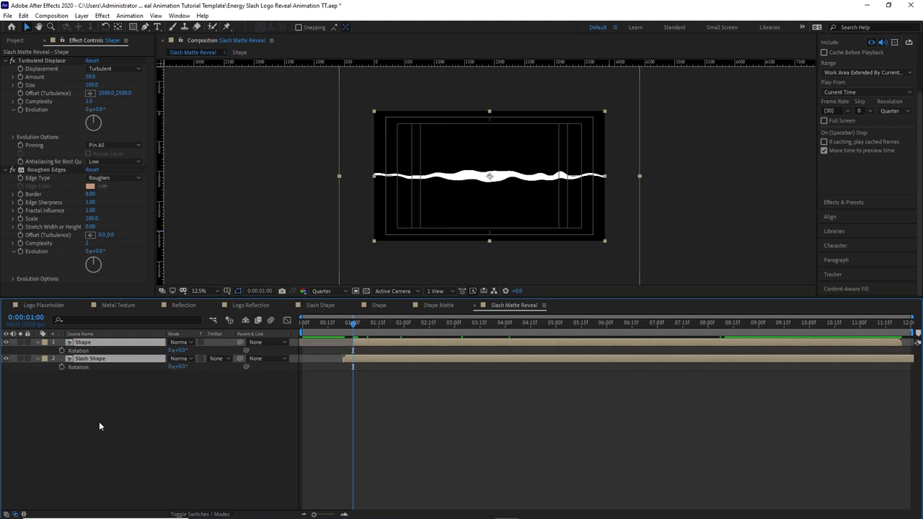
click(180, 367)
text(-26)
key(Return)
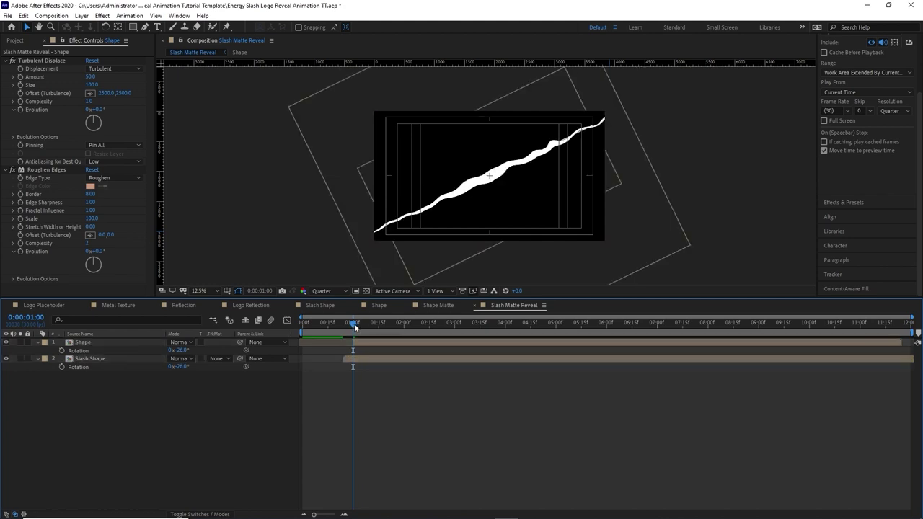
At 0:00:01:14, begin setting the Shape layer's Turbulent Displace Amount to 0
drag(354, 323, 378, 331)
click(66, 98)
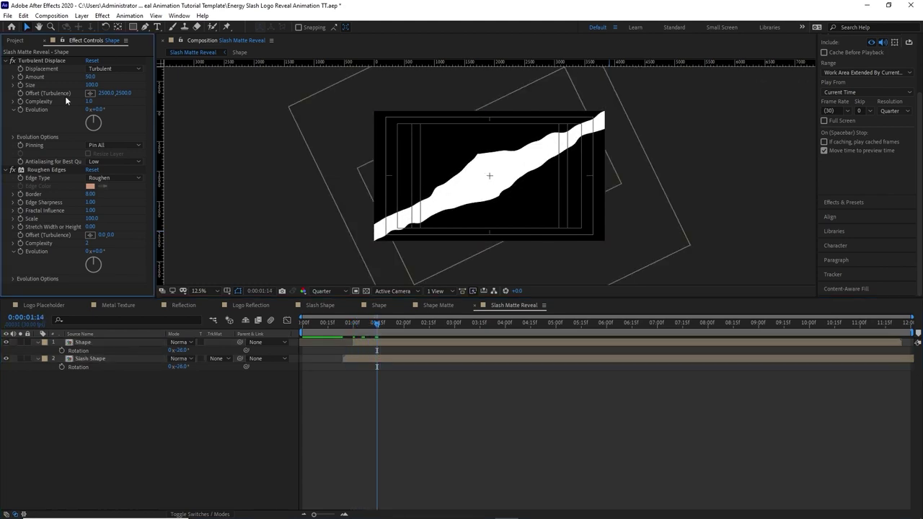
click(22, 78)
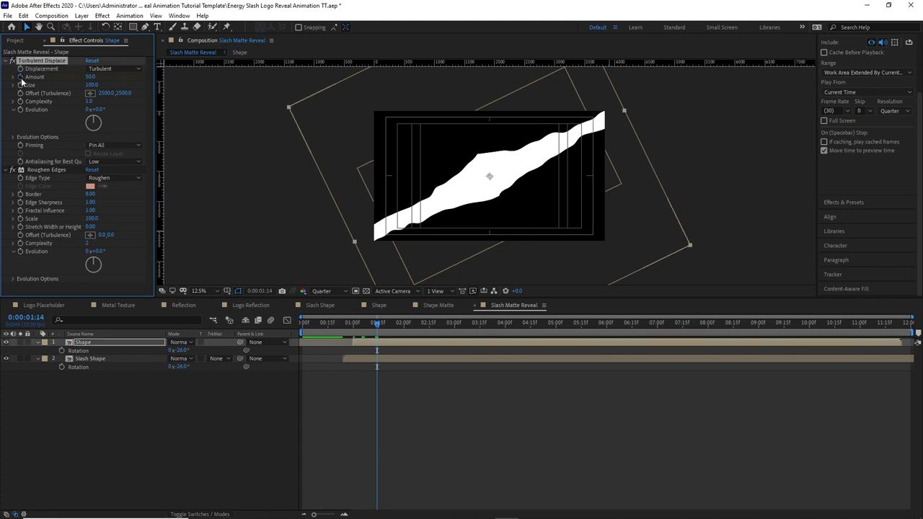
click(91, 77)
text(0)
Commit Amount 0, then keyframe Roughen Edges Border at 0 and at 21 two frames later
click(89, 194)
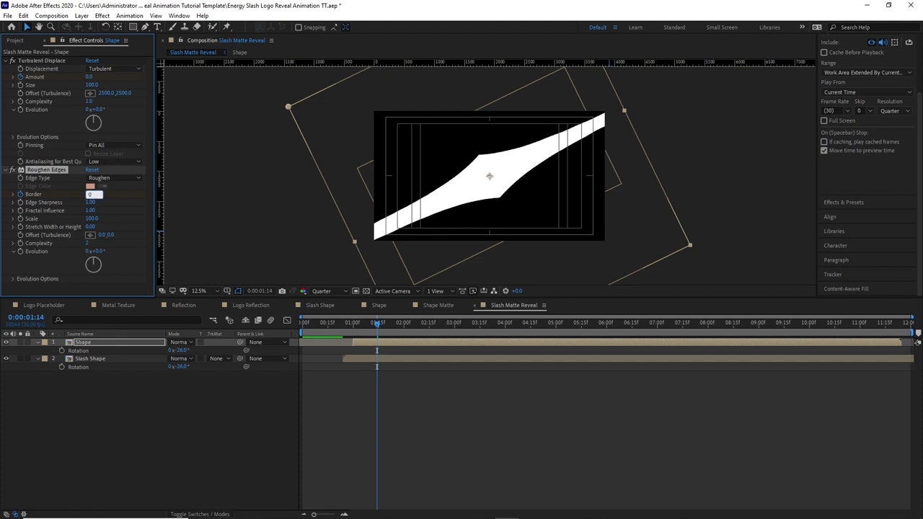
text(0)
click(347, 409)
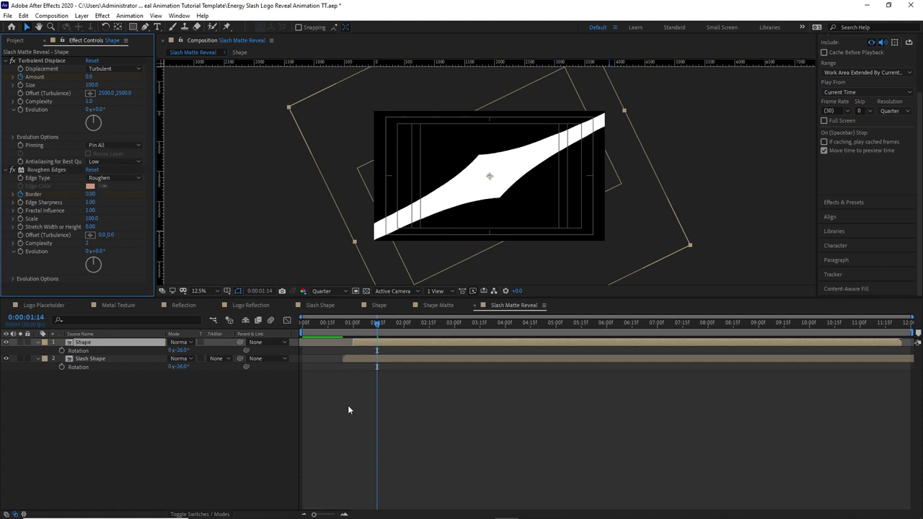
key(u)
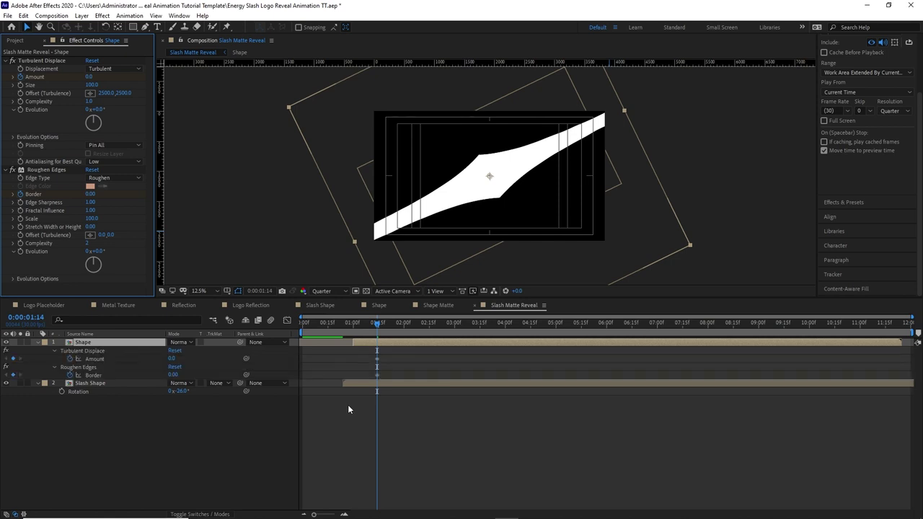
key(Page_Down)
key(Page_Down)
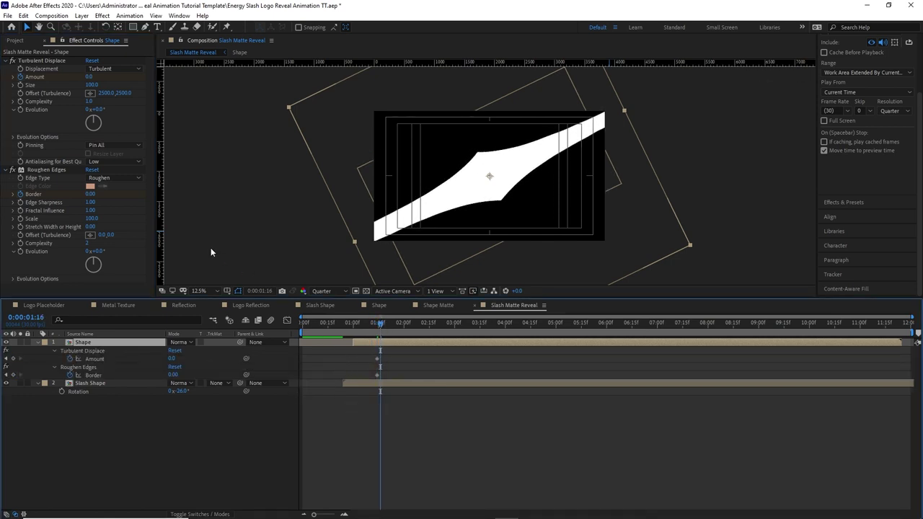
click(91, 195)
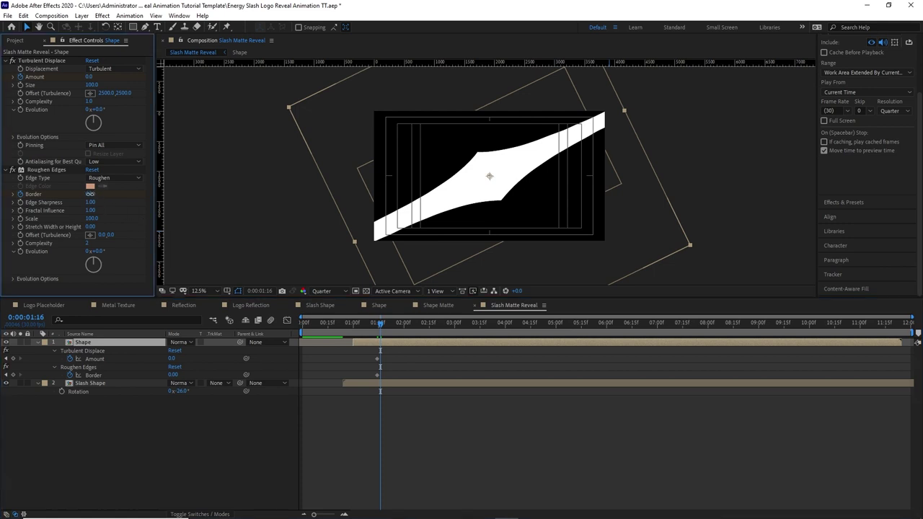
text(21)
click(382, 321)
Add Border keyframes of 61 at about 1:29 and 48 at about 2:12
drag(381, 321, 406, 324)
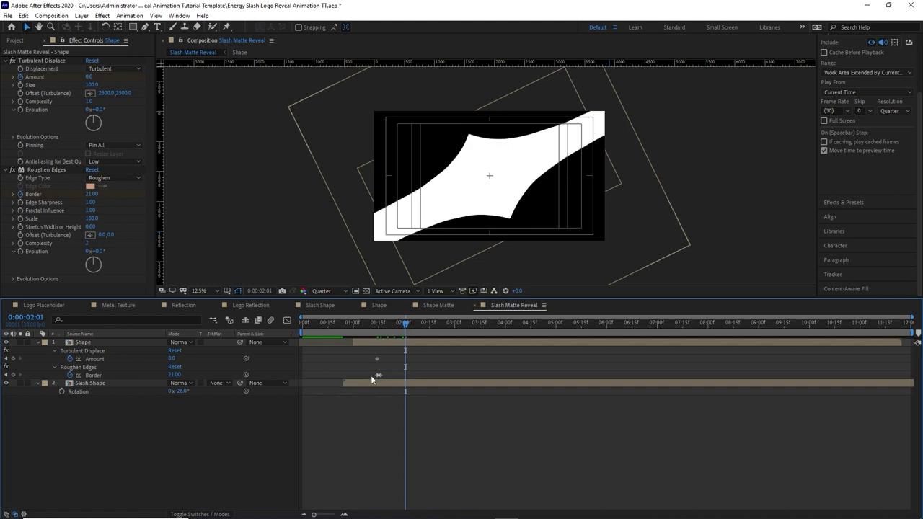
click(92, 195)
text(61)
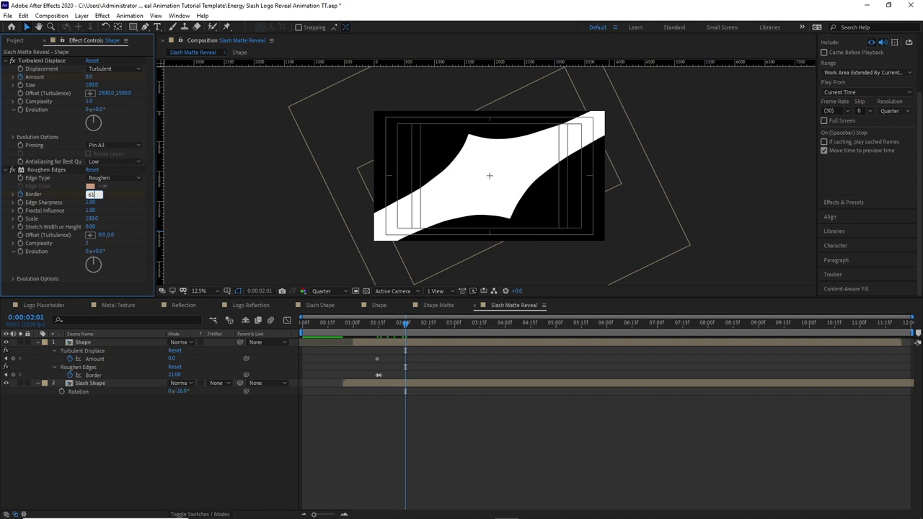
key(Return)
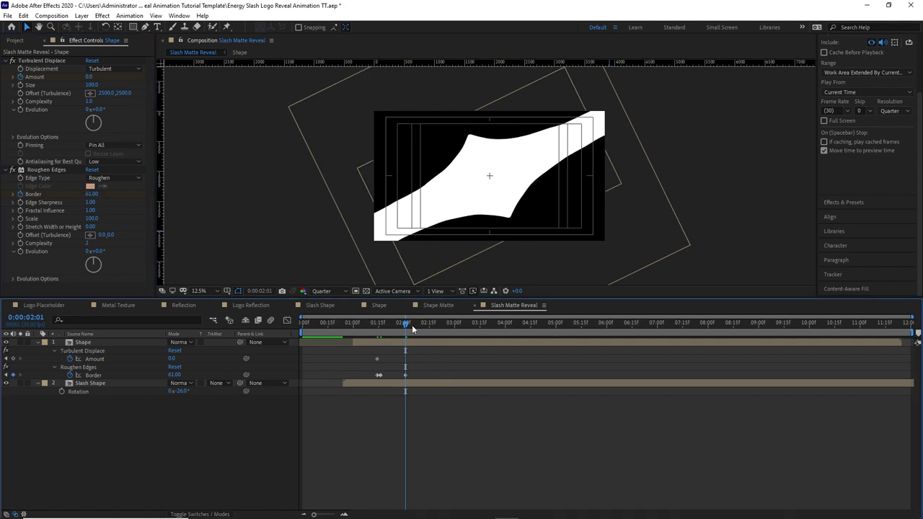
drag(409, 323, 431, 335)
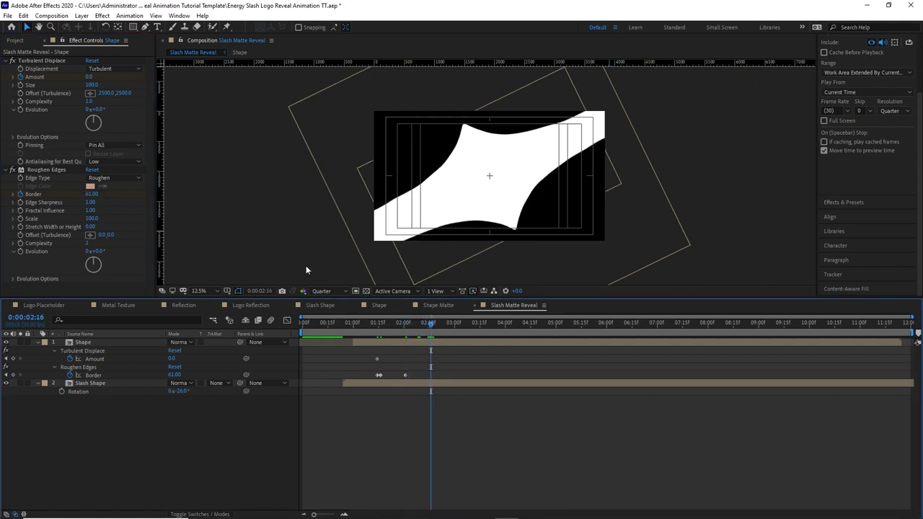
click(92, 193)
text(4)
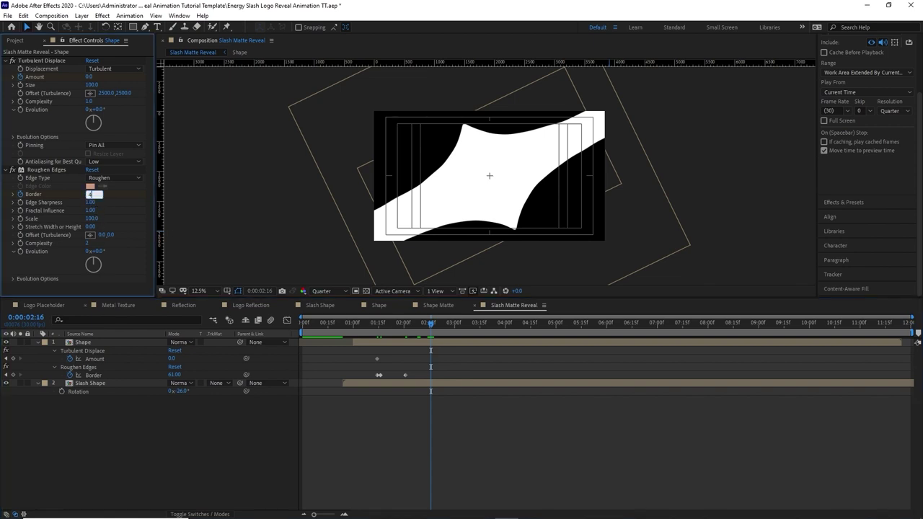
text(8)
key(Return)
Set Turbulent Displace Amount to 200 and Size to 38
click(87, 78)
text(2)
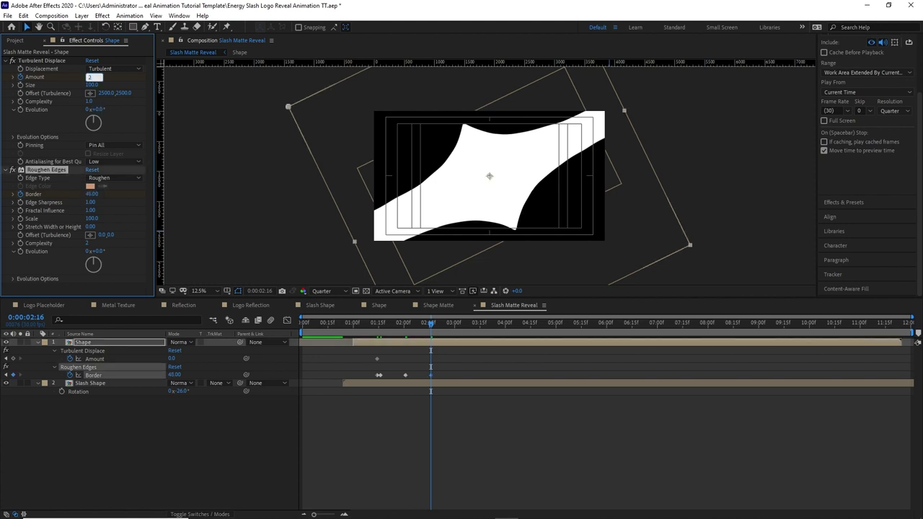
text(00)
key(Return)
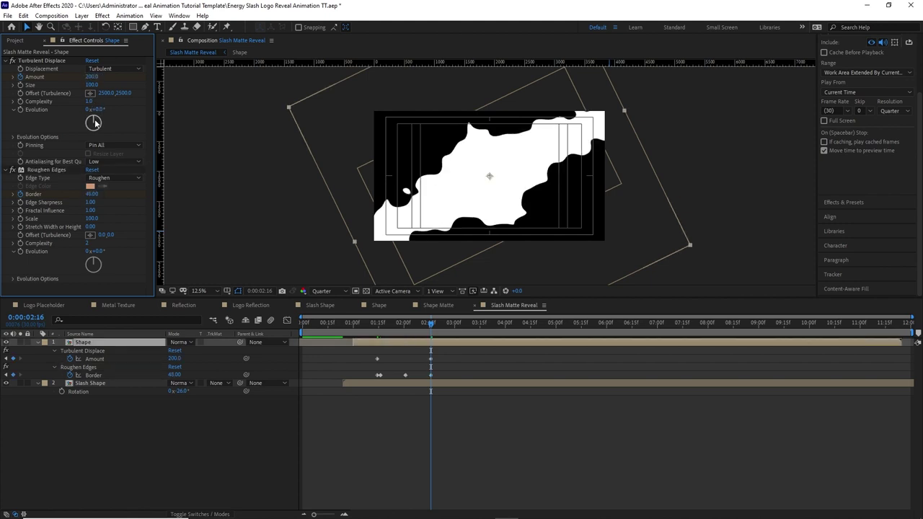
click(91, 85)
text(38)
click(468, 199)
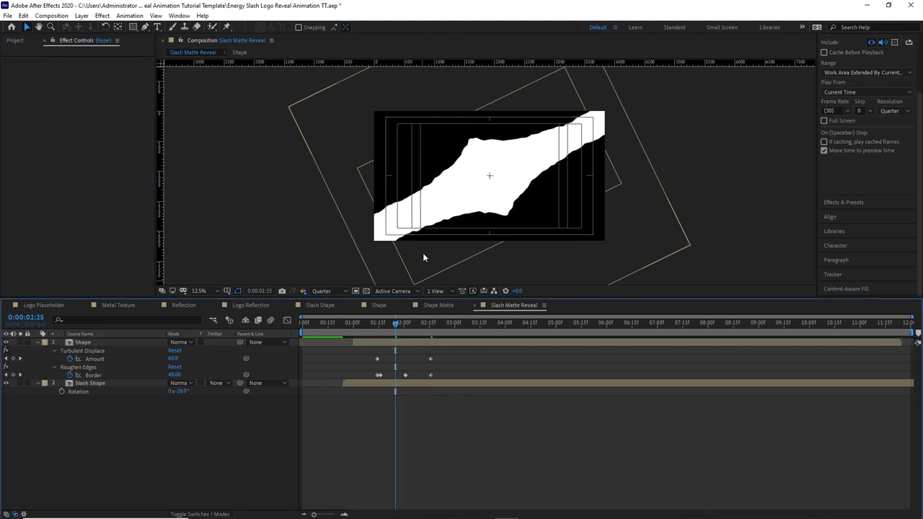
In the Shape comp, pull Mask 1's left and right tips inward into sharp points, then return to Slash Matte Reveal
click(380, 305)
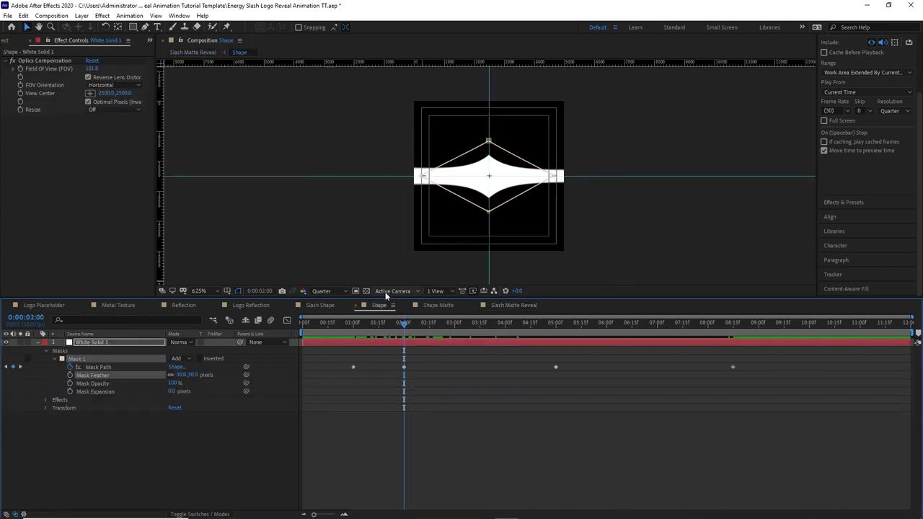
drag(425, 180, 429, 183)
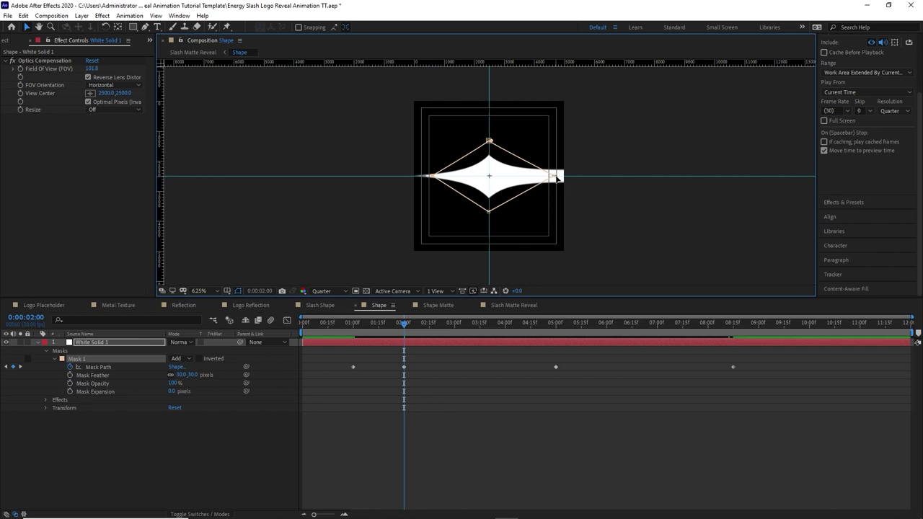
drag(554, 176, 546, 178)
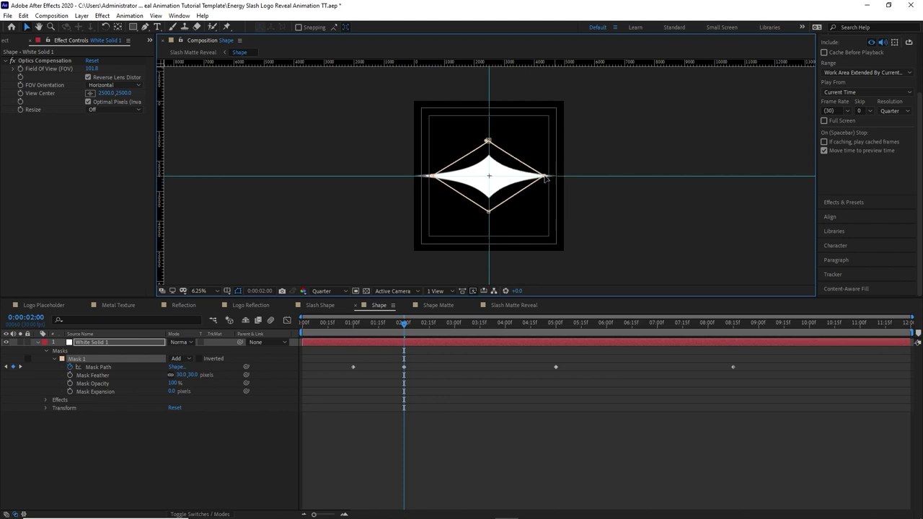
click(512, 305)
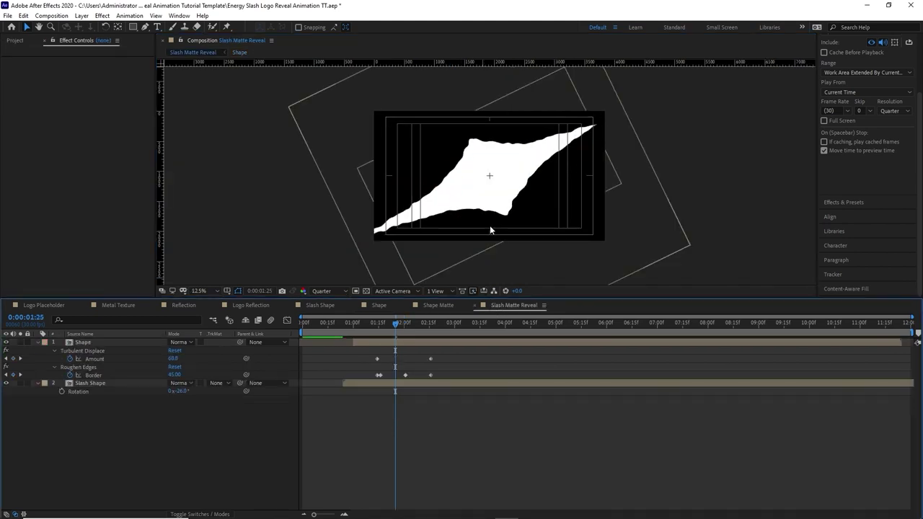
Add Adjustment Layer 1 with a Curves effect whose RGB curve is raised into a steep brightening arc
key(space)
key(space)
click(82, 15)
mouse_move(92, 27)
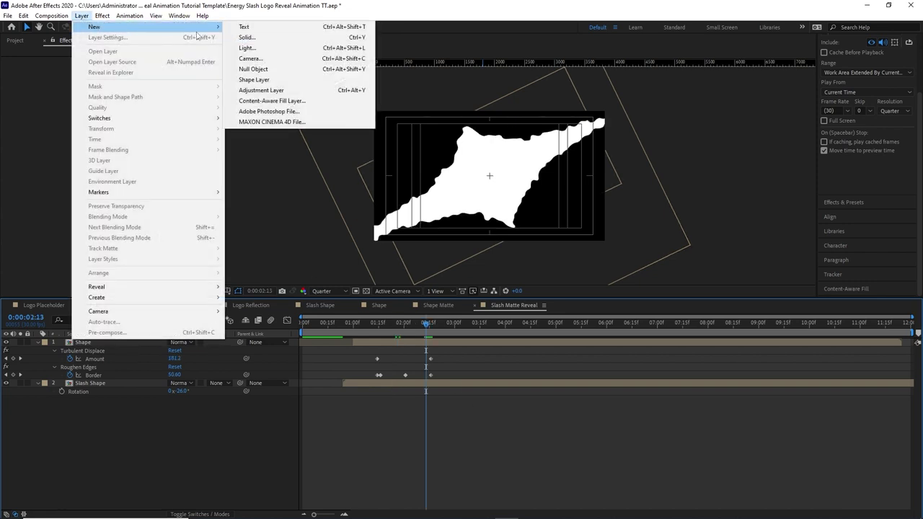
click(252, 90)
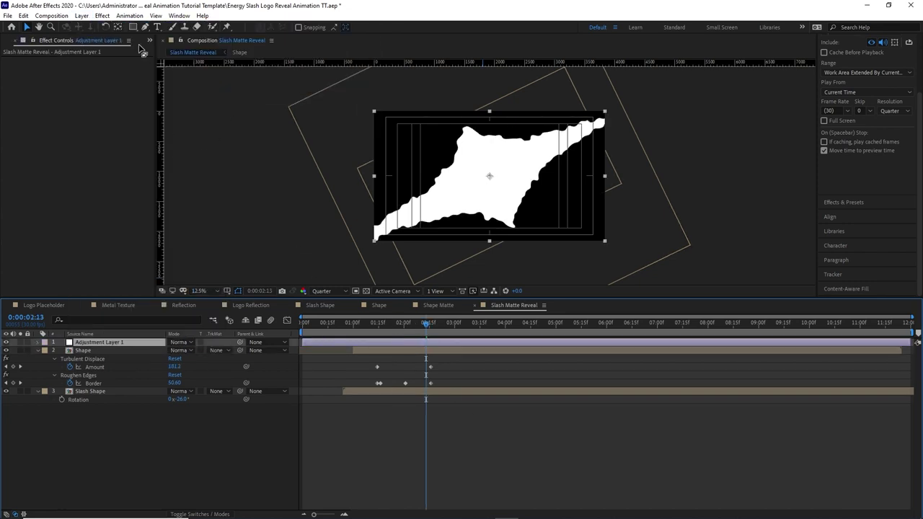
click(102, 15)
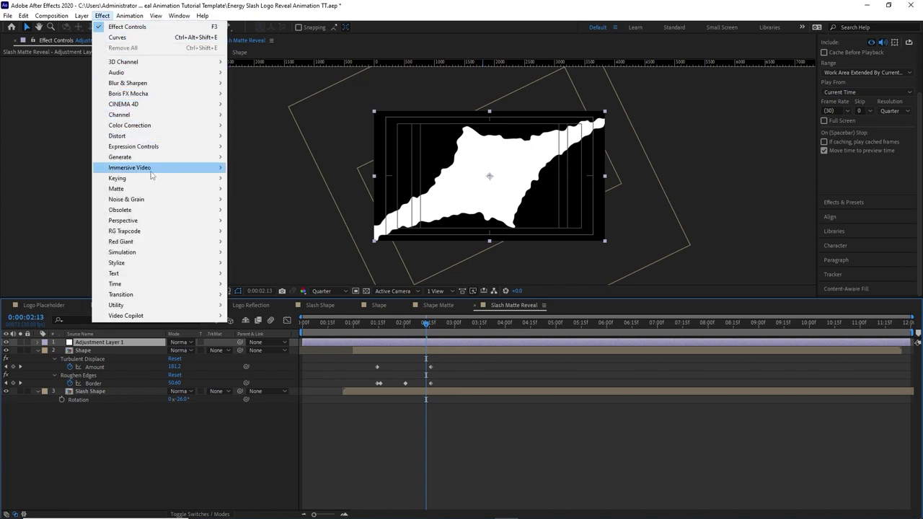
mouse_move(153, 128)
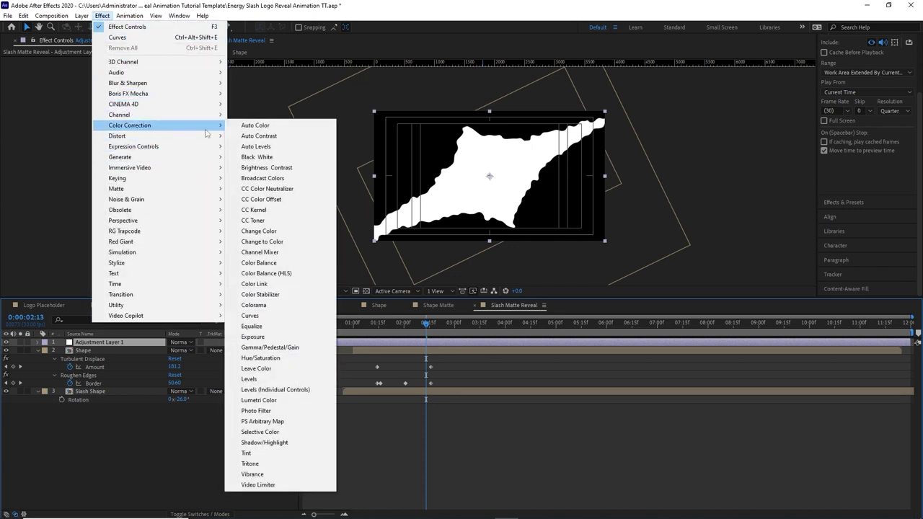
click(250, 316)
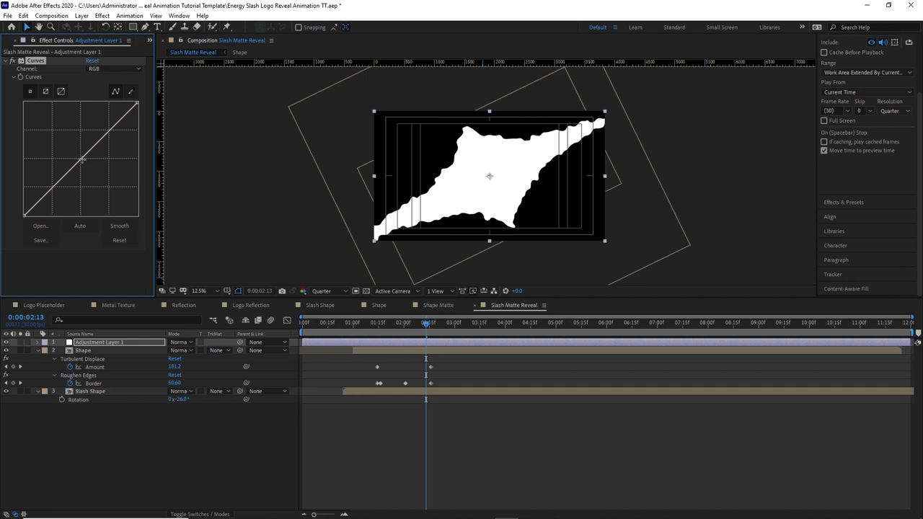
drag(82, 158, 64, 121)
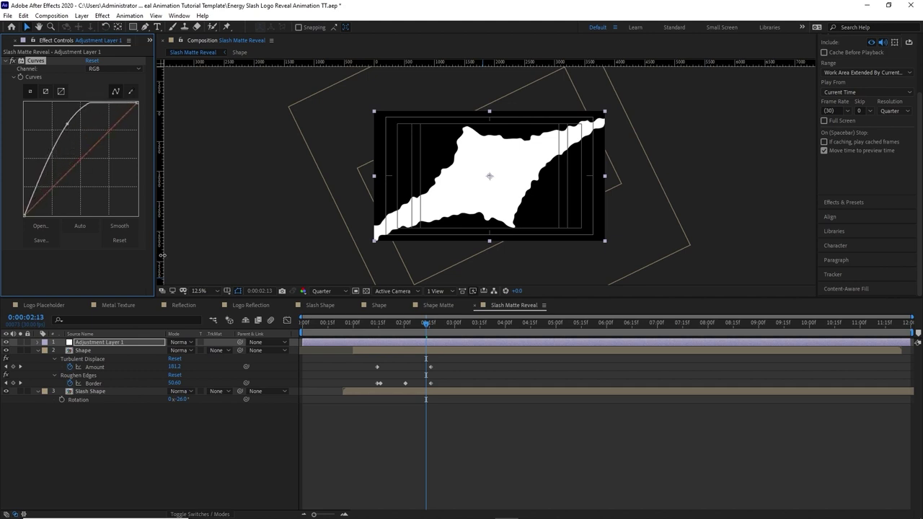
drag(334, 322, 385, 245)
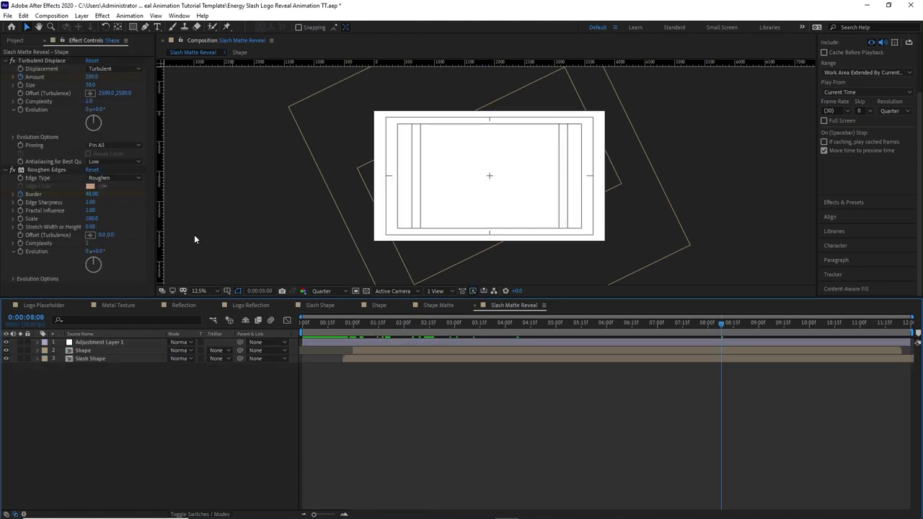
Create a new composition named Slash Particle
click(51, 15)
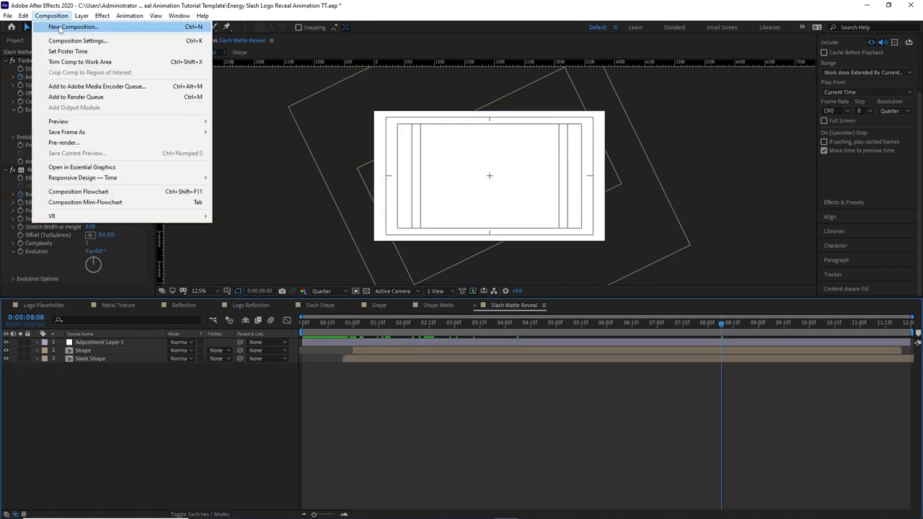
click(62, 24)
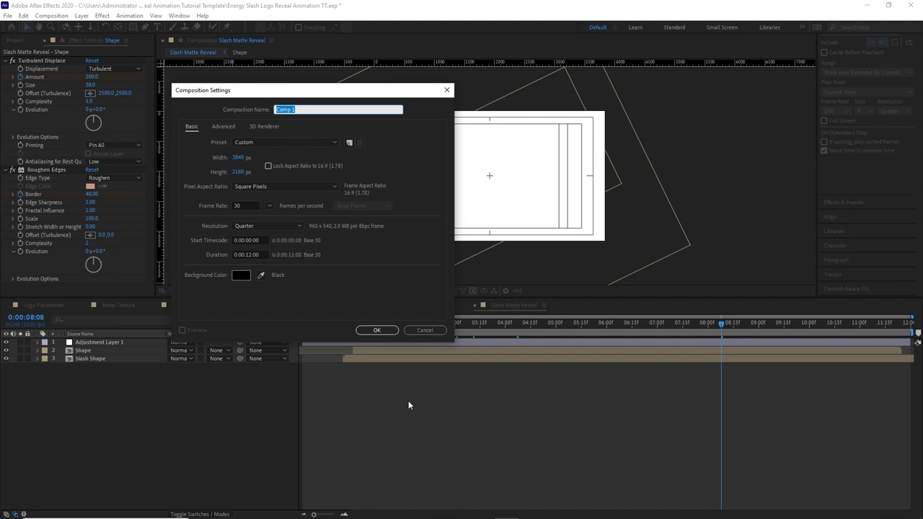
text(Slash Particle)
key(Return)
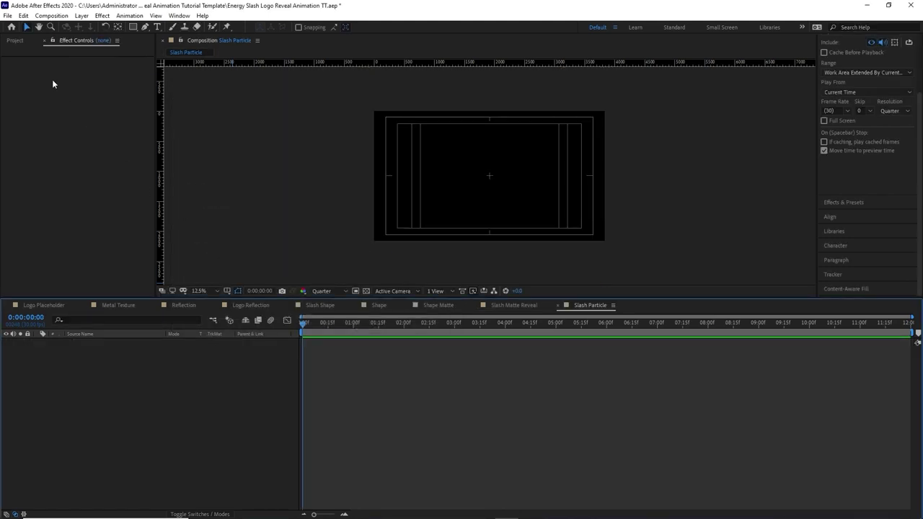
Place SlashMatte_PRT.mov from the Footage folder into the Slash Particle timeline
click(15, 40)
click(14, 136)
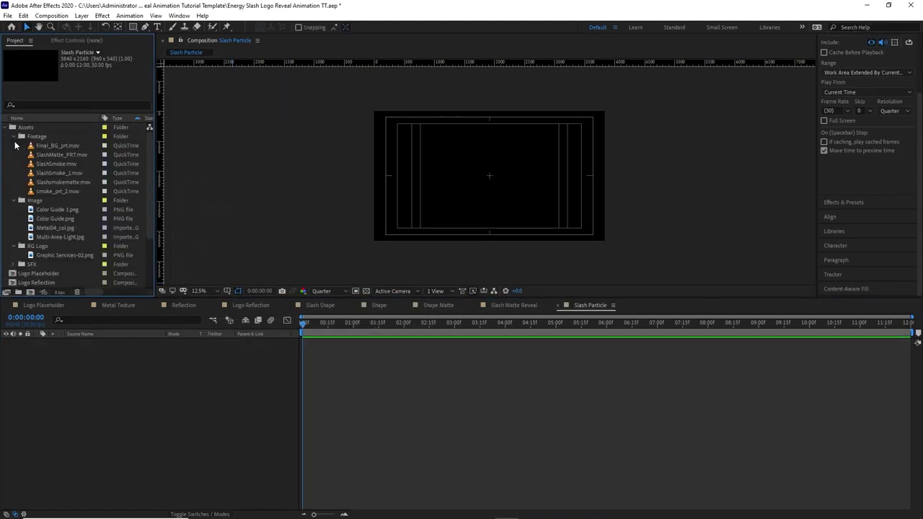
click(63, 156)
drag(63, 156, 101, 420)
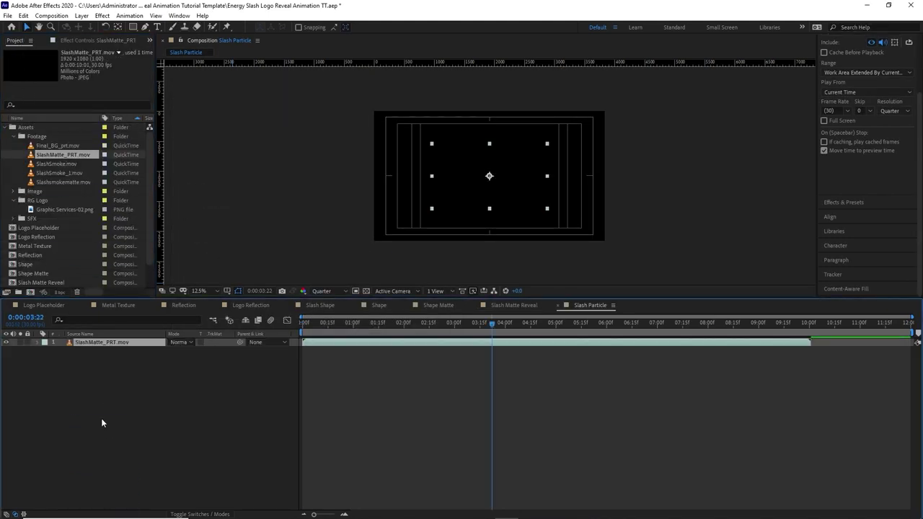
click(465, 323)
drag(462, 323, 545, 323)
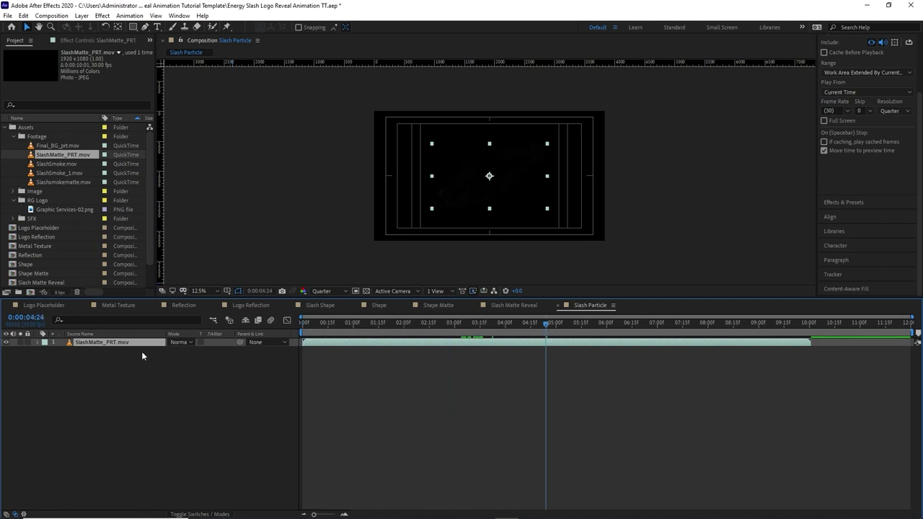
right_click(141, 343)
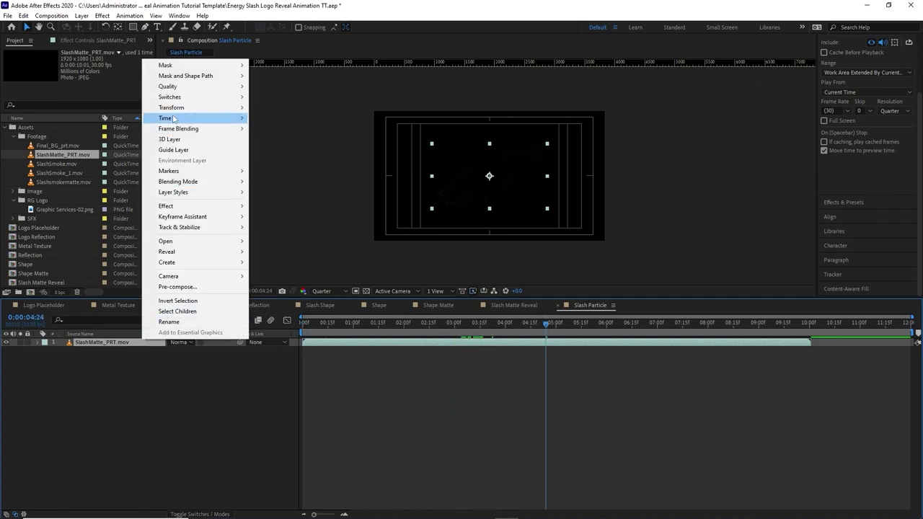
Fit the SlashMatte layer to the comp, then create a new composition named Main
mouse_move(201, 108)
click(282, 232)
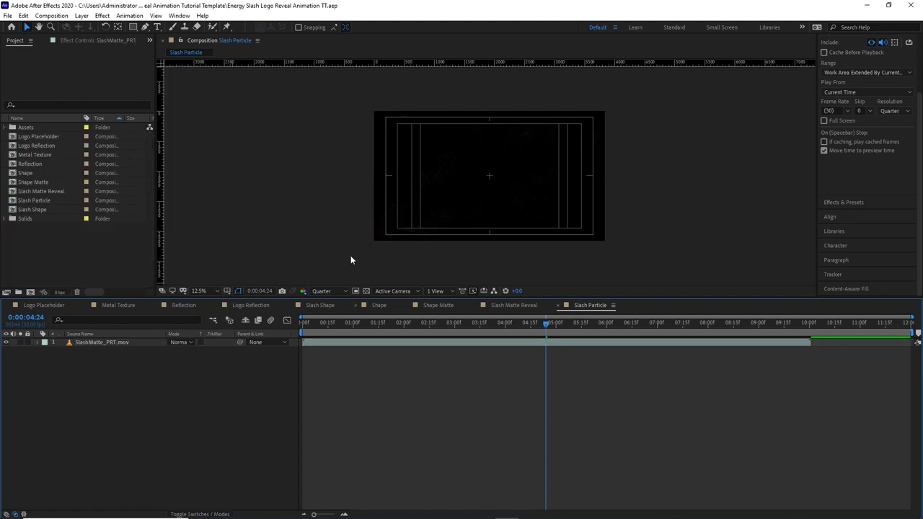
click(51, 15)
click(73, 26)
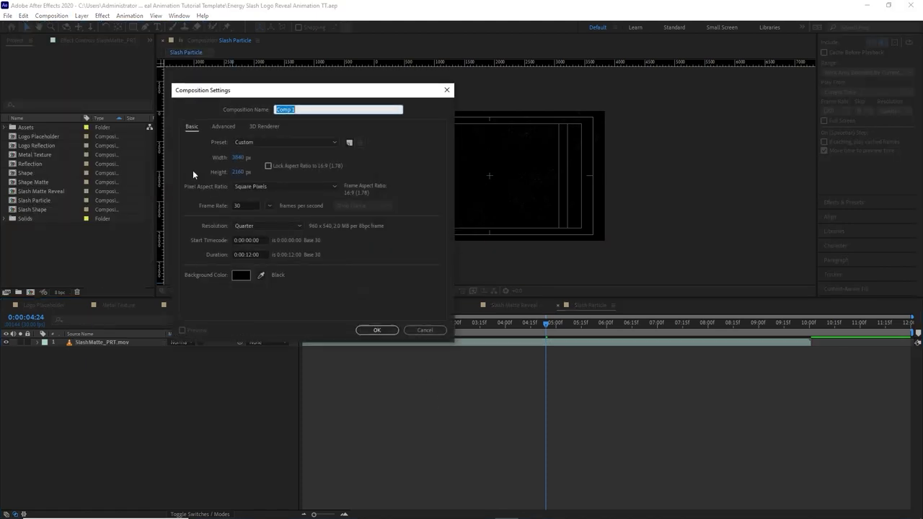
text(M)
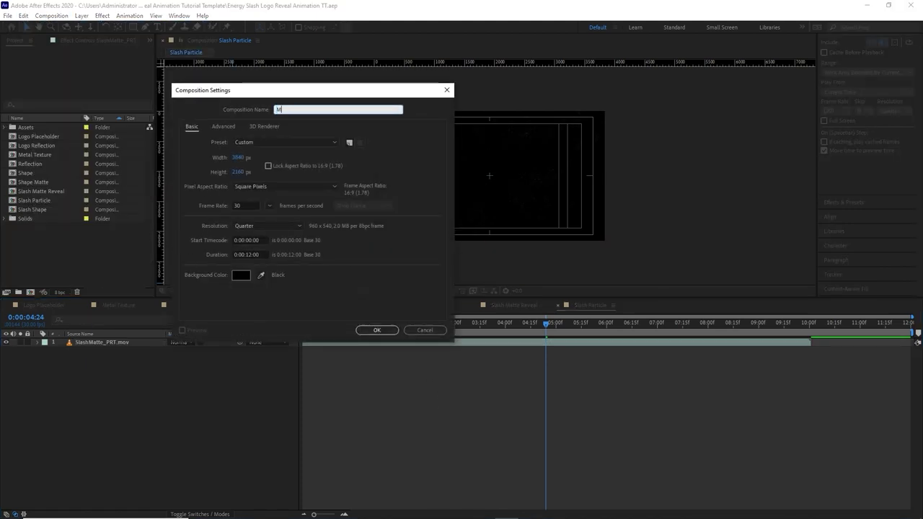
text(ain)
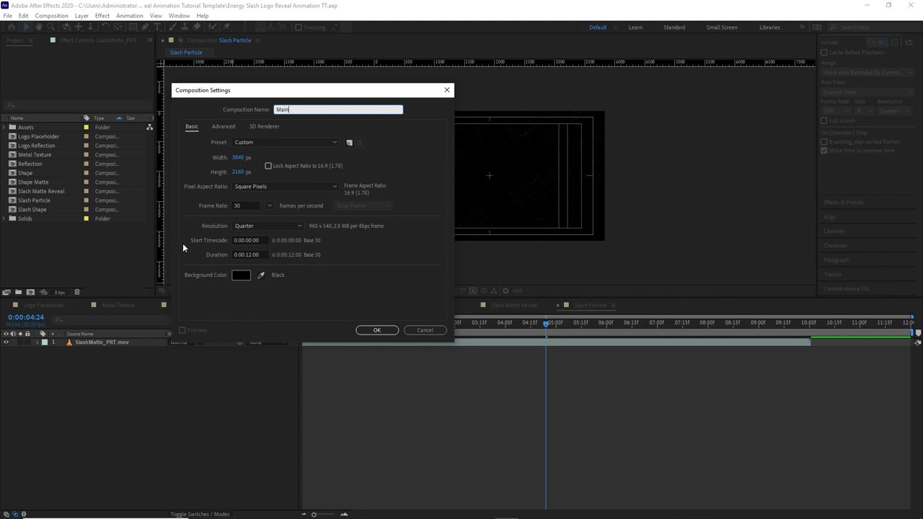
click(371, 331)
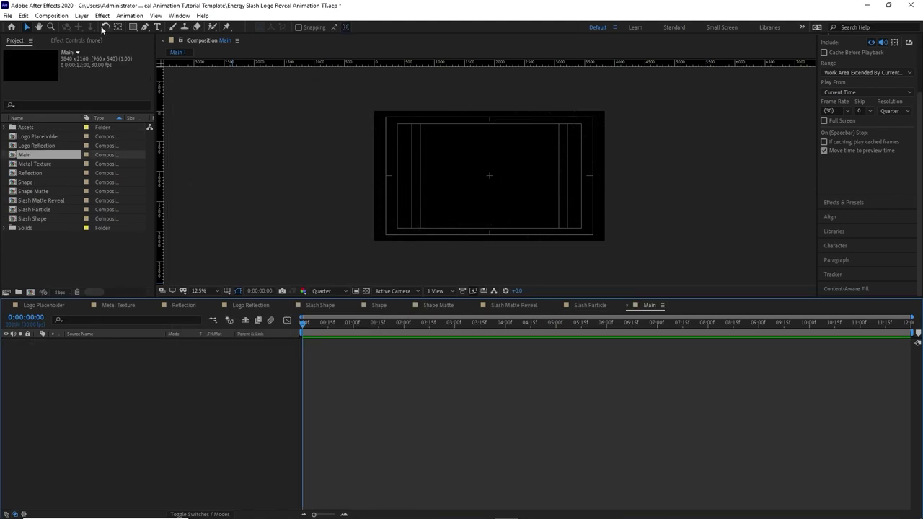
Add a black solid layer named BG to the Main comp
click(81, 15)
mouse_move(98, 28)
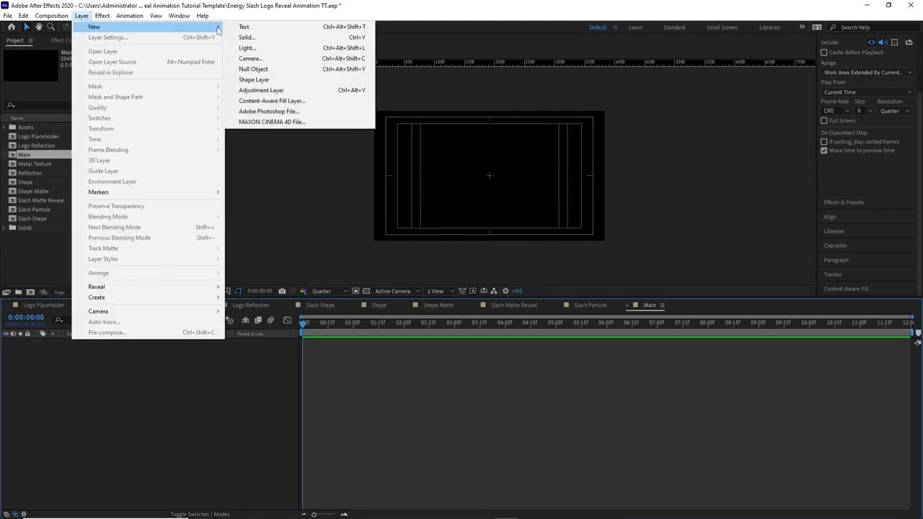
click(247, 37)
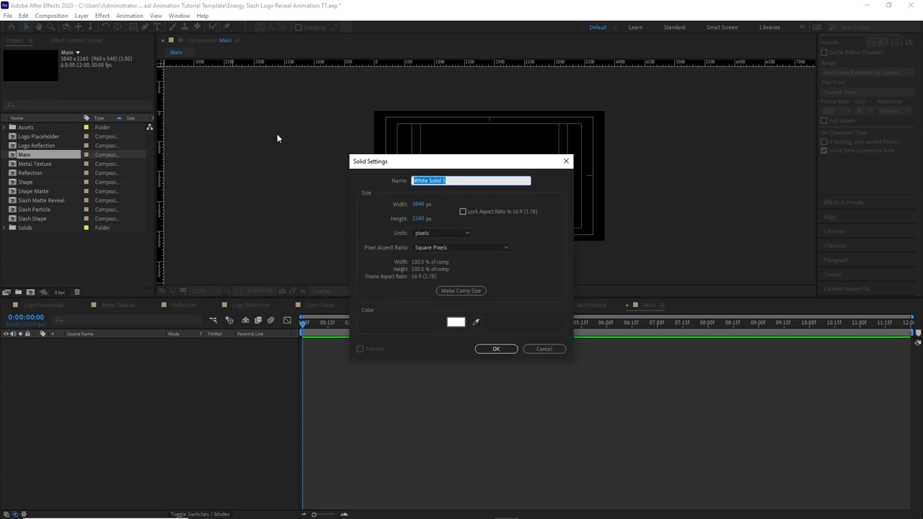
text(BG)
click(456, 322)
drag(151, 178, 92, 241)
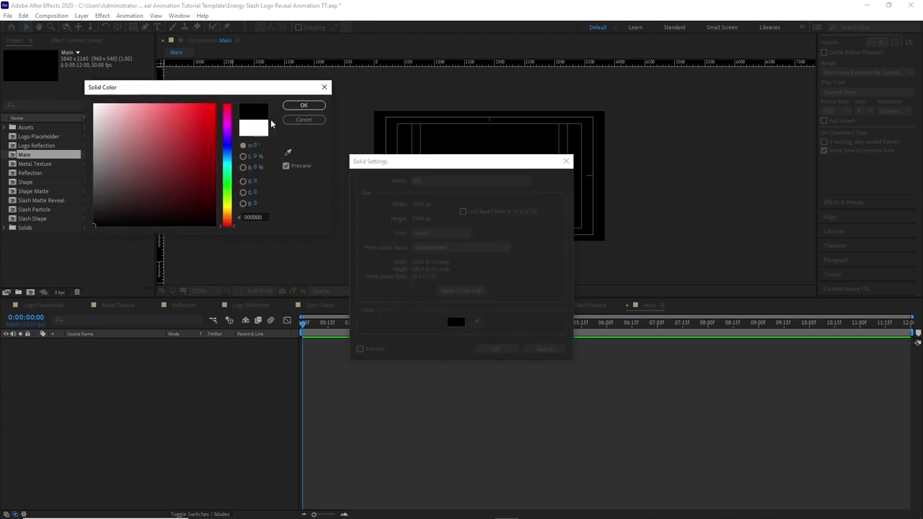
click(304, 106)
click(505, 350)
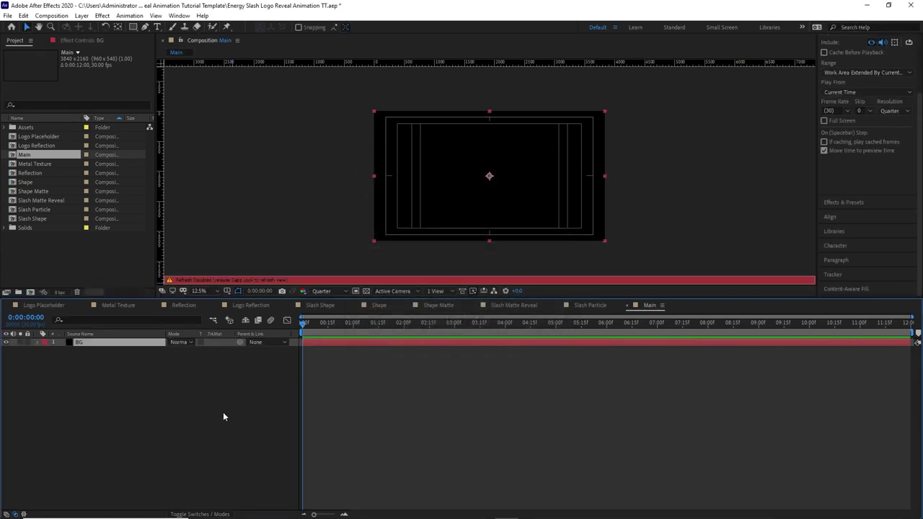
key(Caps_Lock)
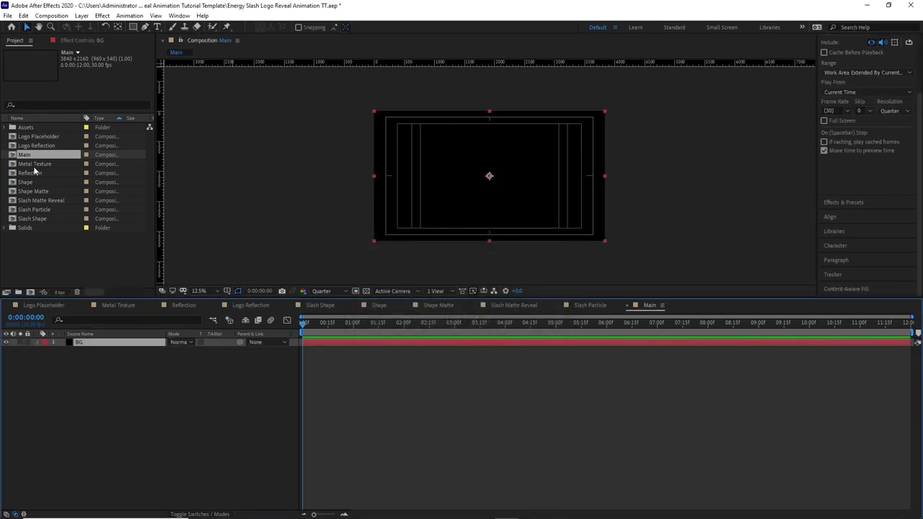
Add Final_BG_prt.mov to the Main timeline and fit it to the comp
click(6, 129)
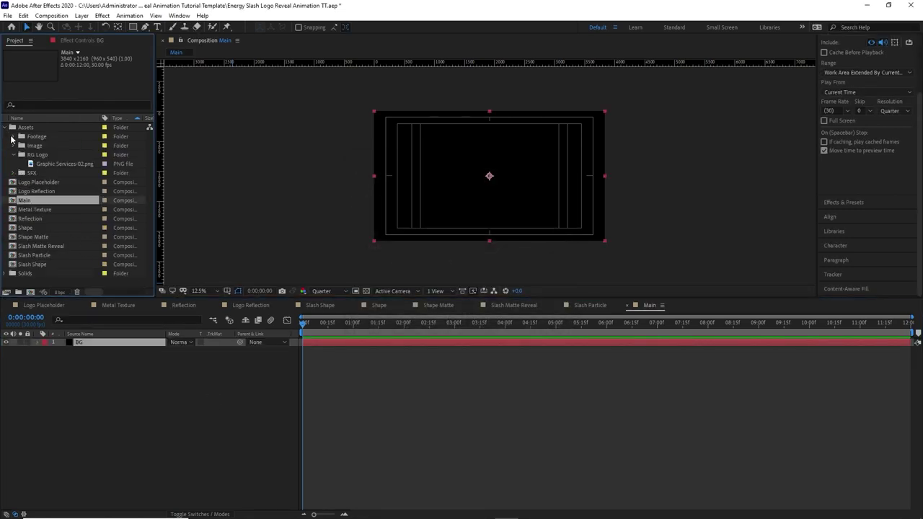
click(13, 137)
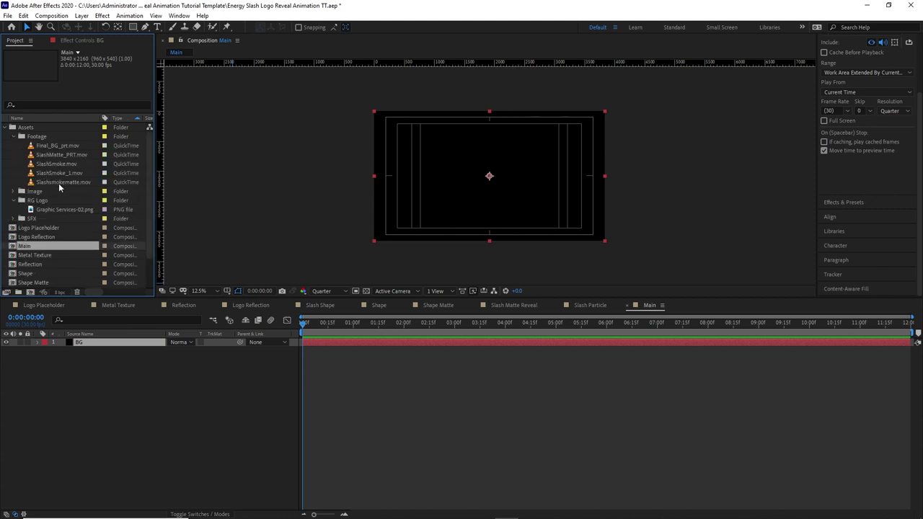
drag(57, 146, 88, 345)
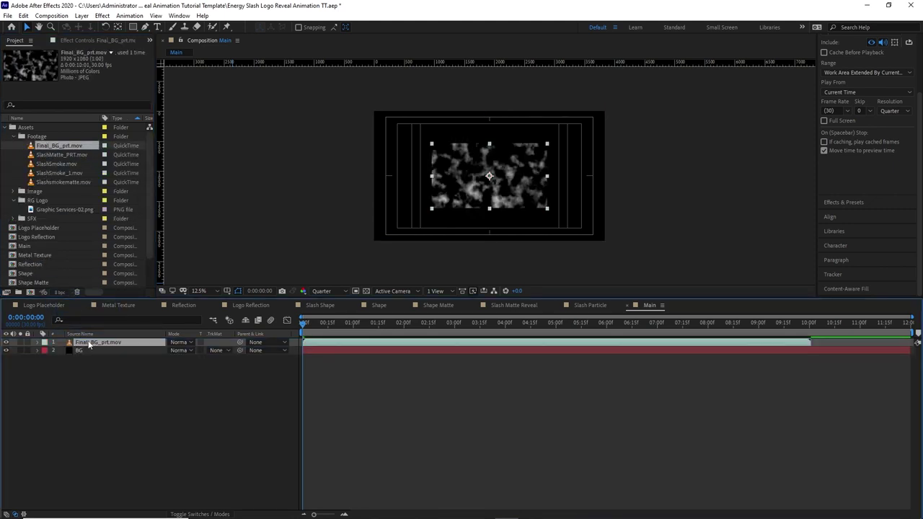
right_click(142, 344)
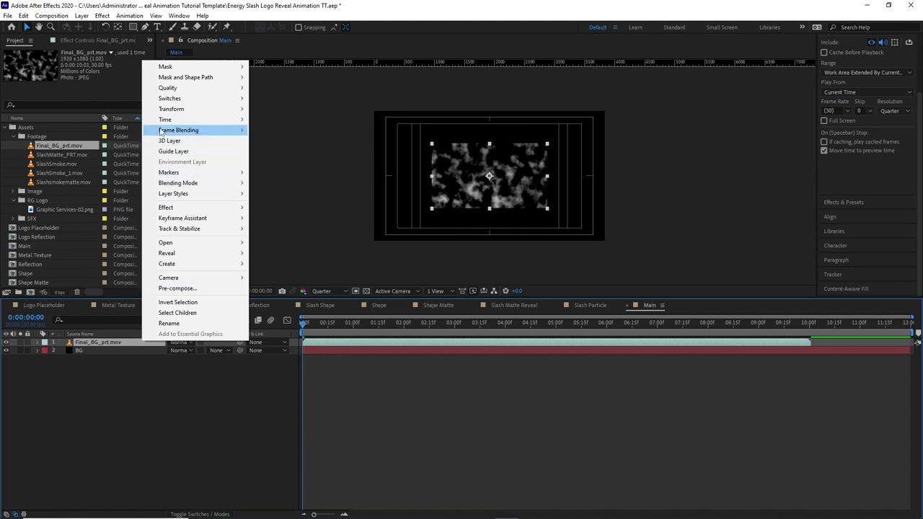
mouse_move(216, 110)
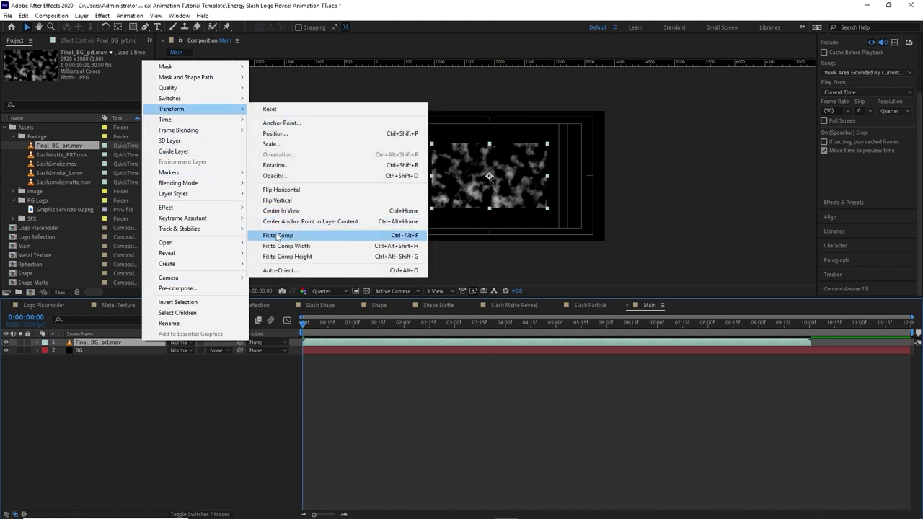
click(277, 235)
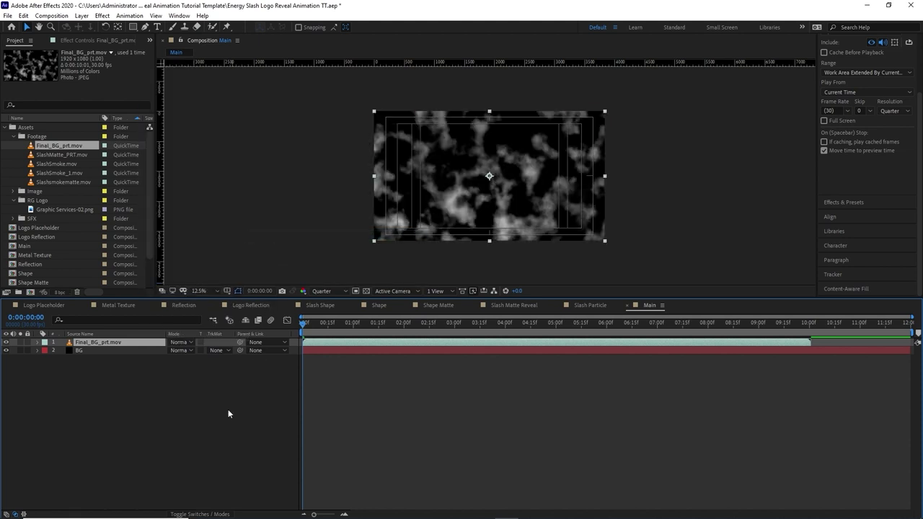
Set the Final_BG_prt.mov layer's Opacity to 55%
key(t)
click(175, 350)
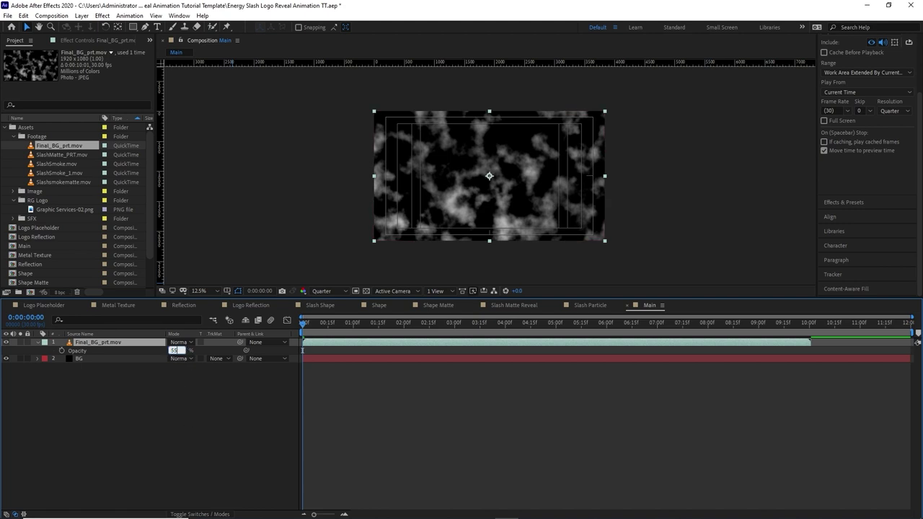
key(Return)
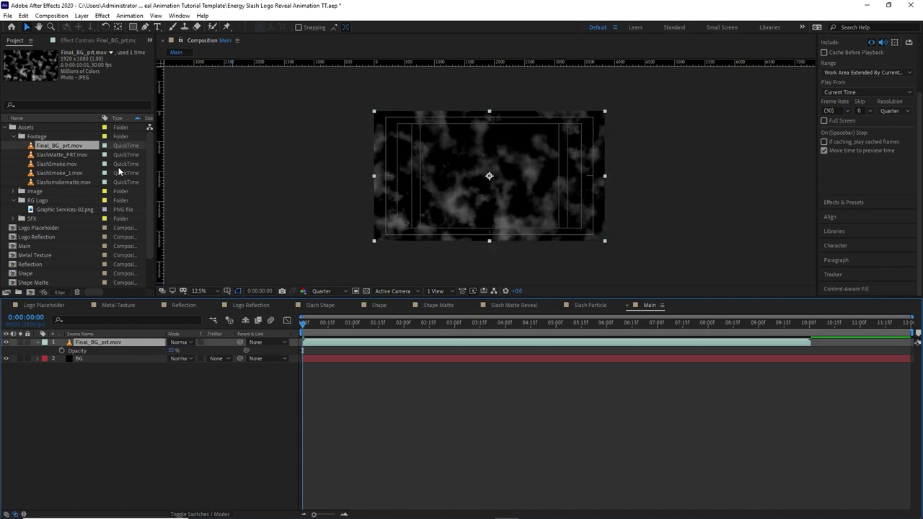
click(101, 15)
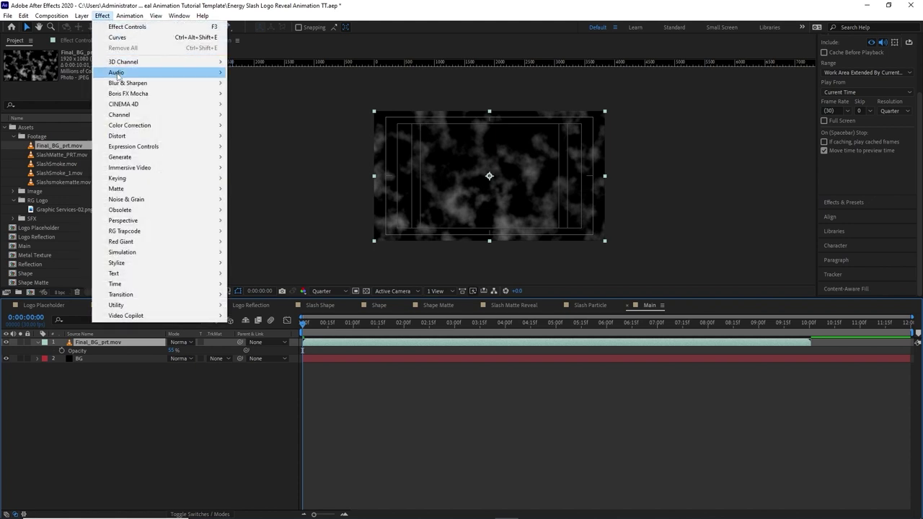
mouse_move(132, 126)
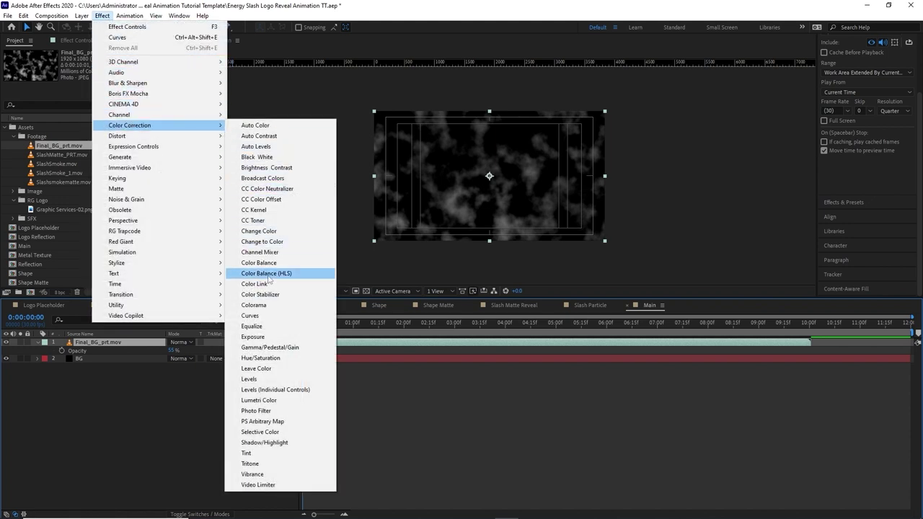
Darken the smoke background with a bowed-down Curves and add a Tritone effect
click(280, 315)
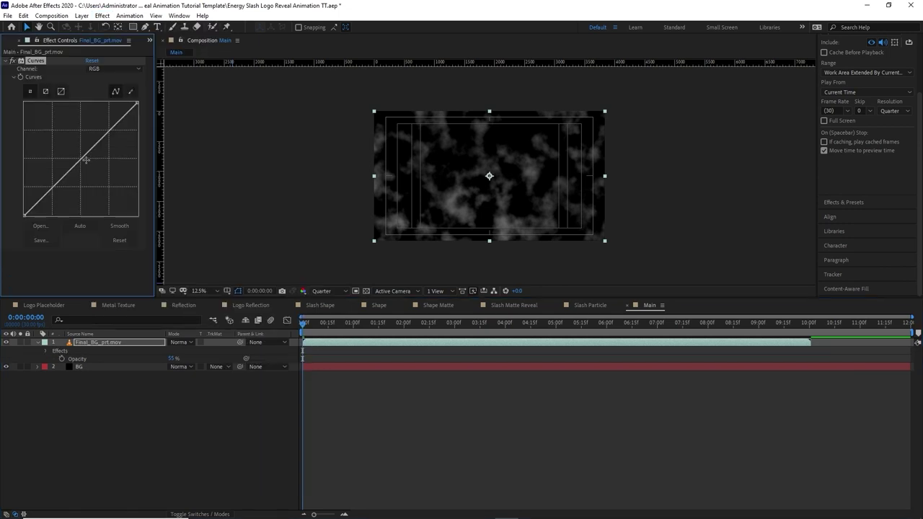
drag(82, 157, 94, 169)
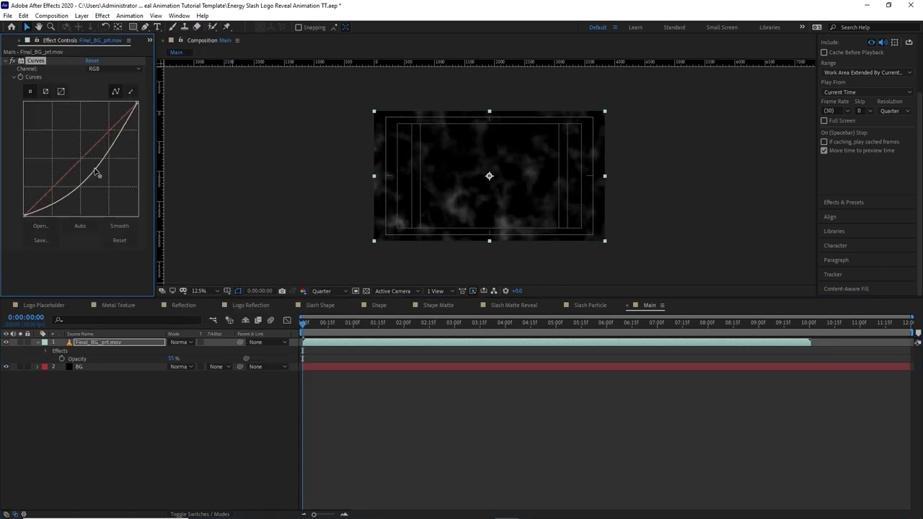
click(102, 15)
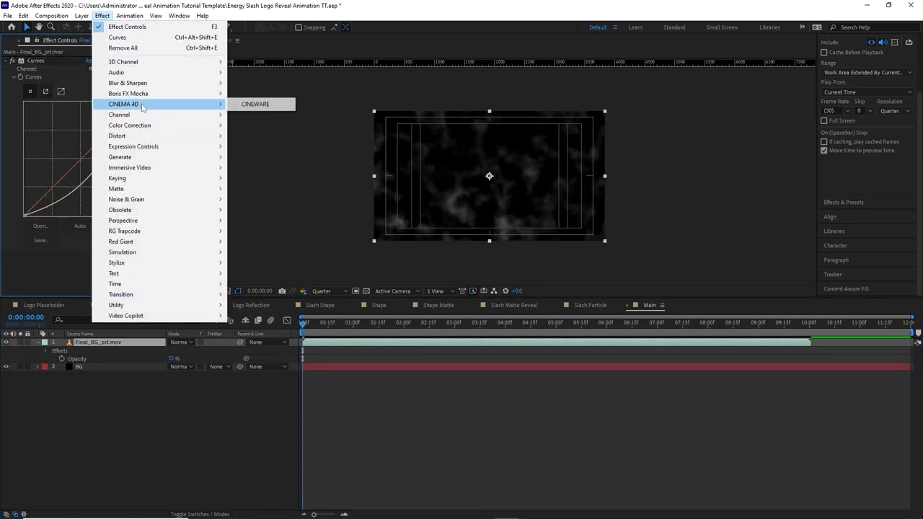
mouse_move(164, 127)
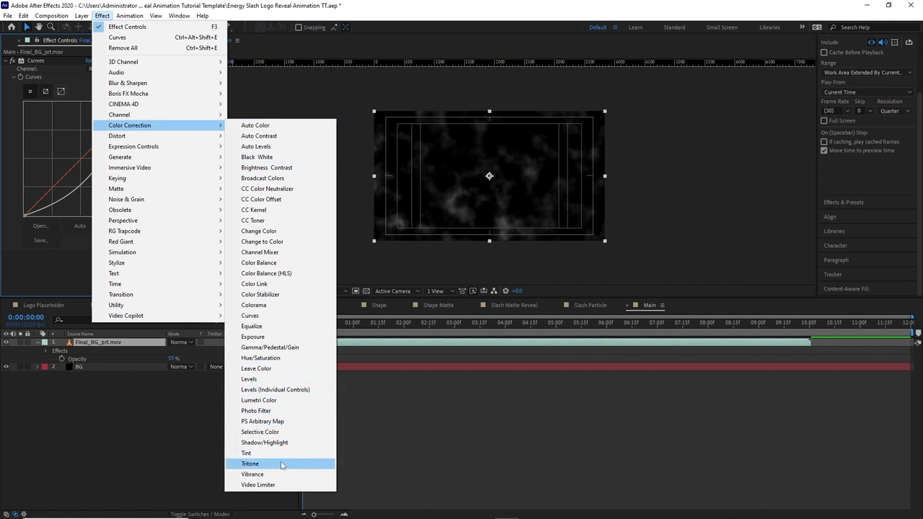
click(252, 463)
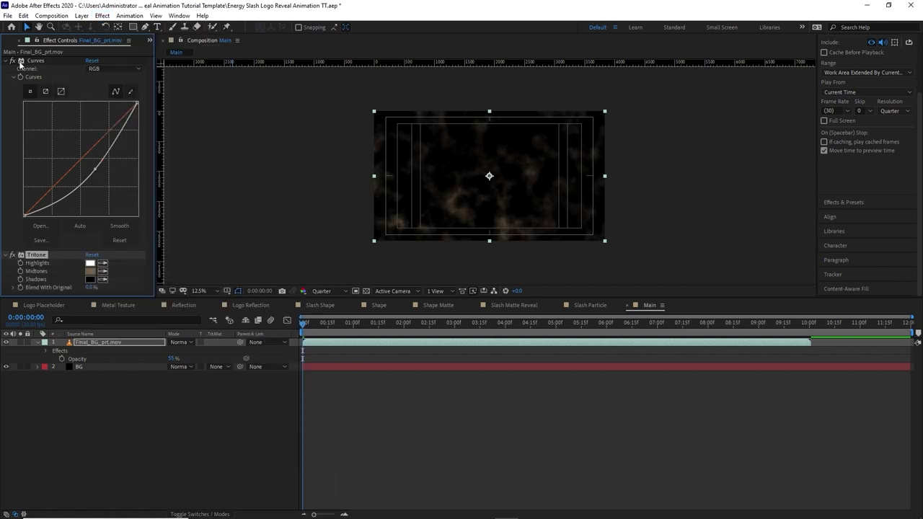
In the Project panel, collapse the Footage folder and expand the Image folder
click(5, 42)
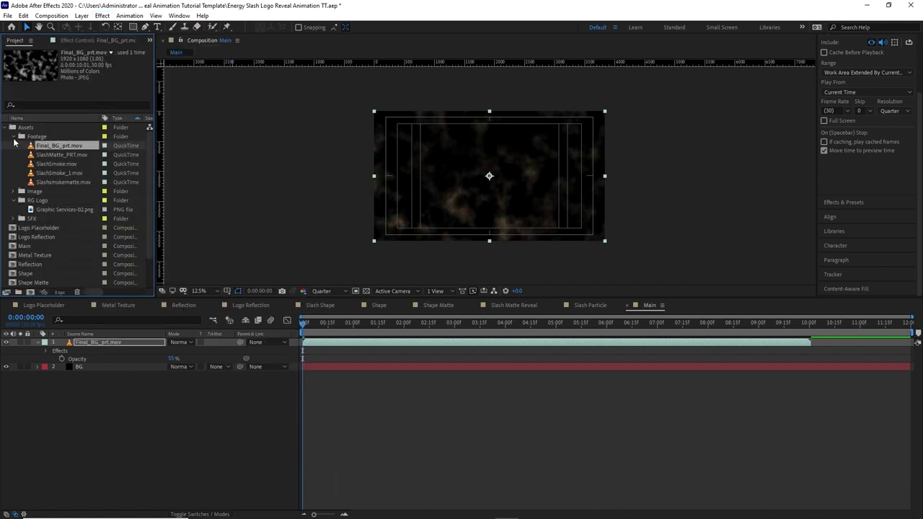
click(13, 137)
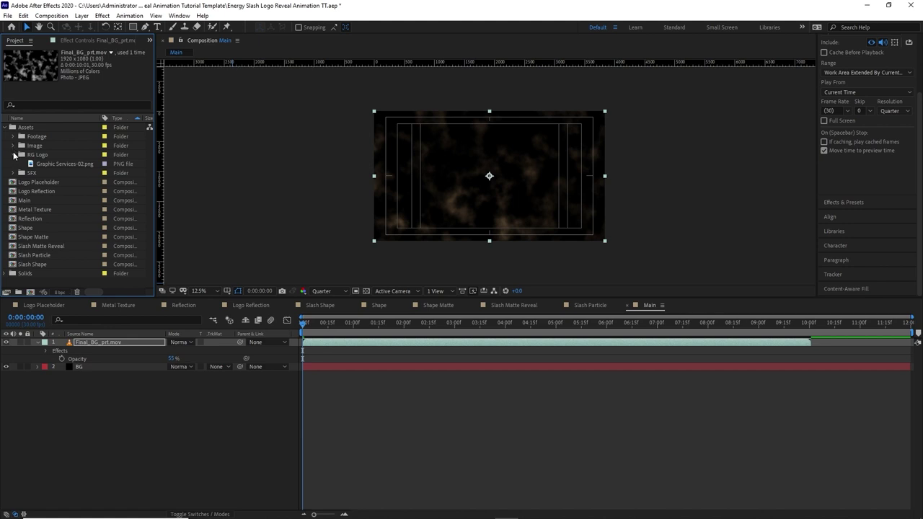
click(13, 154)
click(13, 145)
Add Color Guide 1.png to the Main comp and move it to the frame's top-left
click(45, 155)
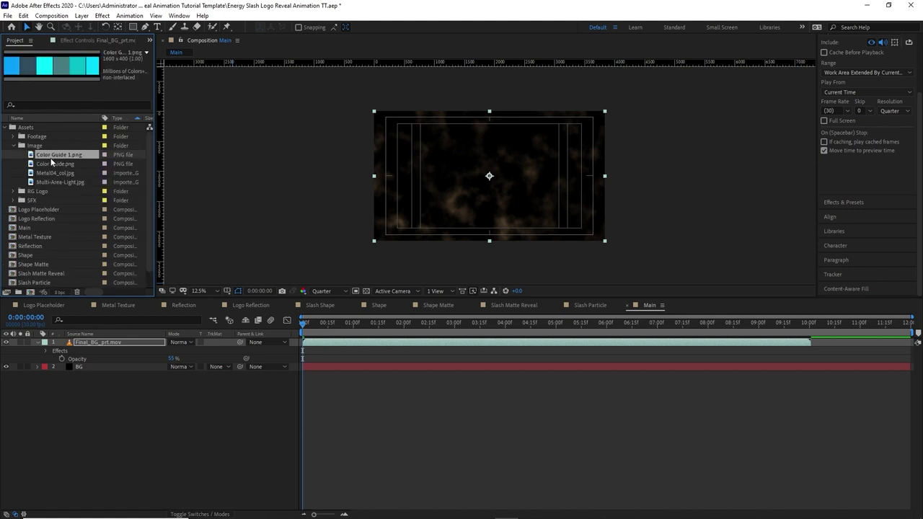
drag(56, 159, 101, 339)
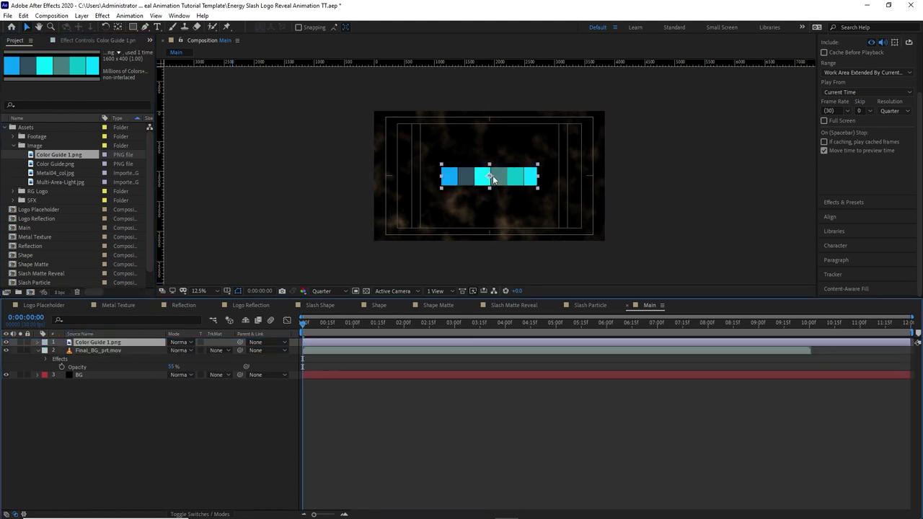
drag(490, 177, 424, 120)
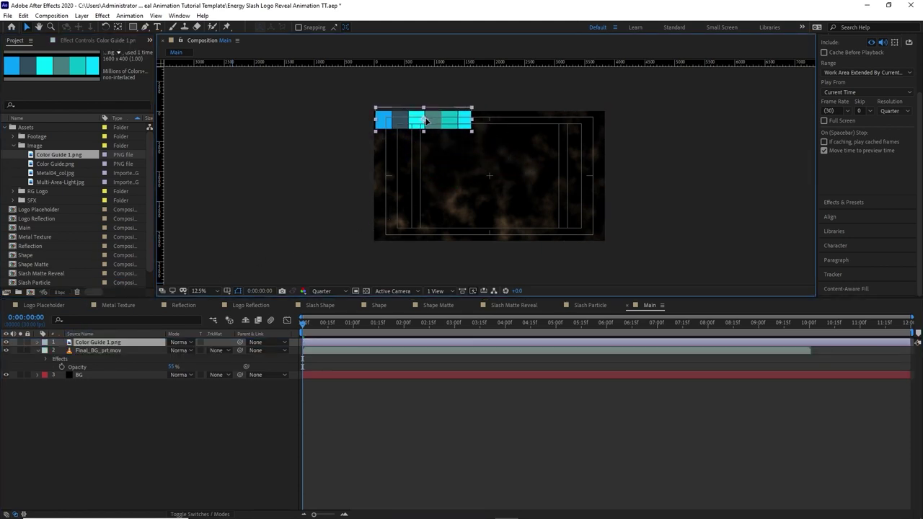
Eyedrop the guide's slate blue into Final_BG_prt.mov's Tritone Midtones, then delete the guide layer
click(379, 228)
click(142, 351)
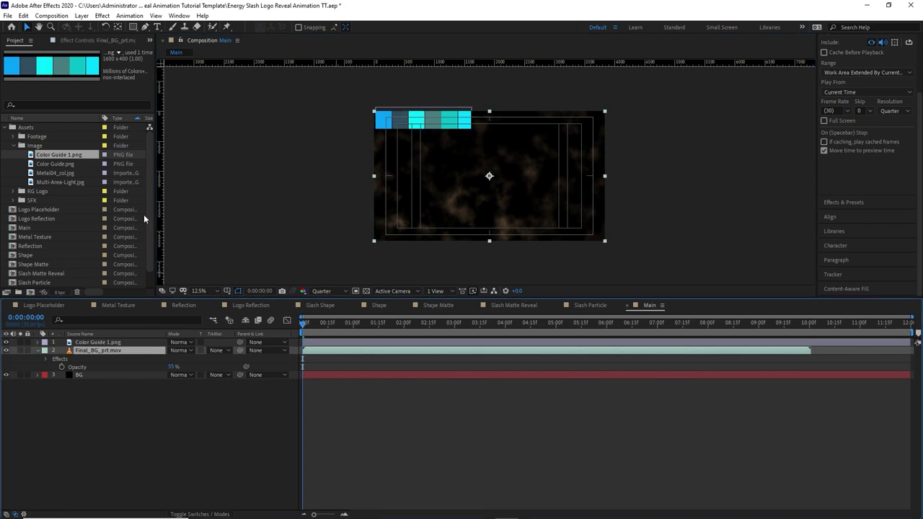
click(76, 41)
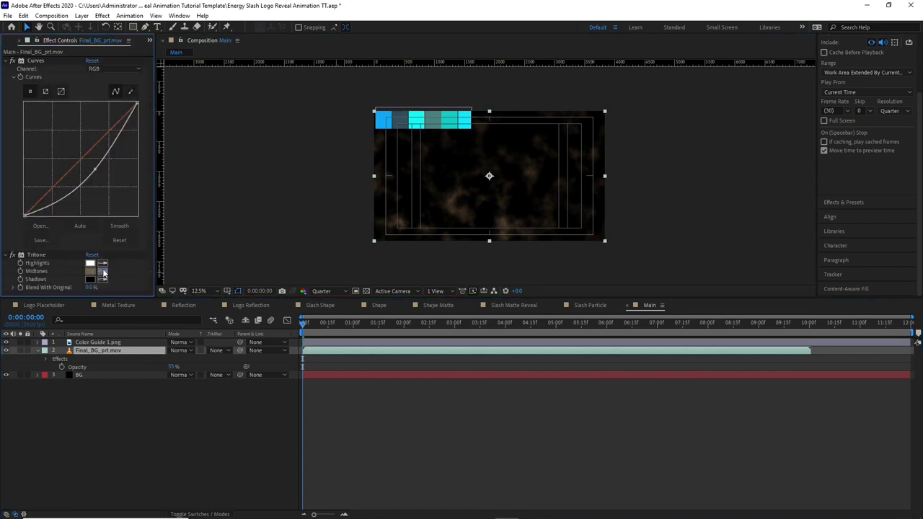
click(103, 272)
click(405, 119)
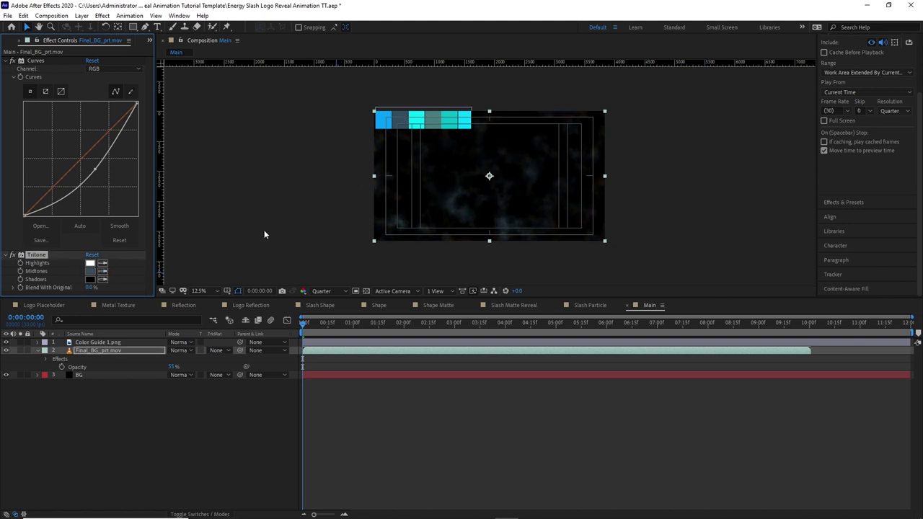
click(94, 341)
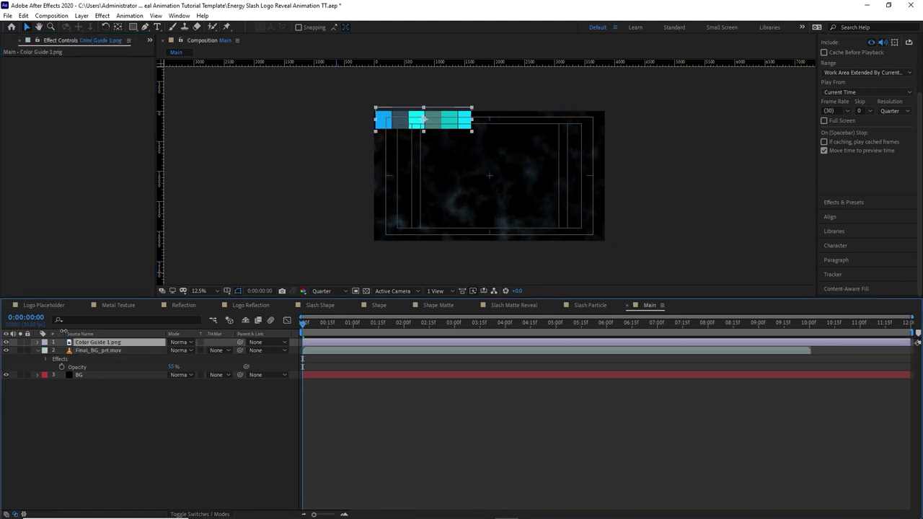
key(Delete)
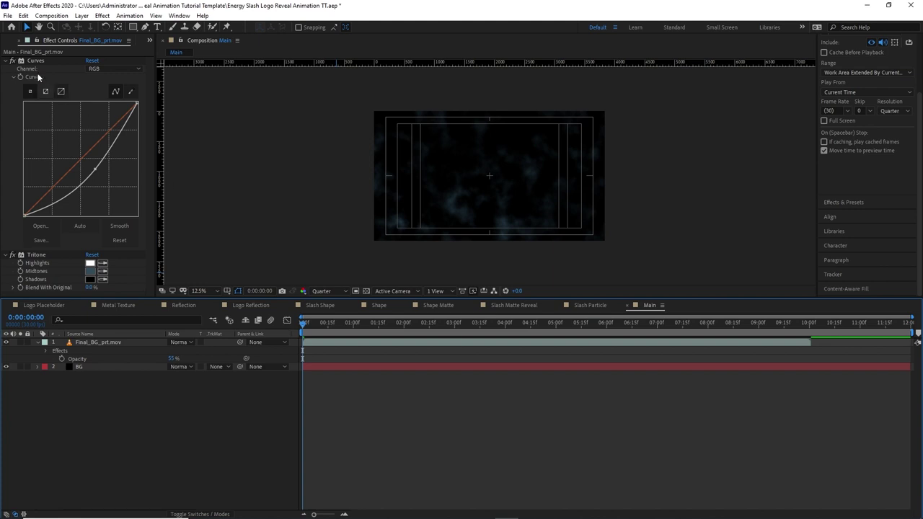
Collapse the Image and Assets folders, add Logo Placeholder to Main, and duplicate it twice
click(8, 41)
click(16, 149)
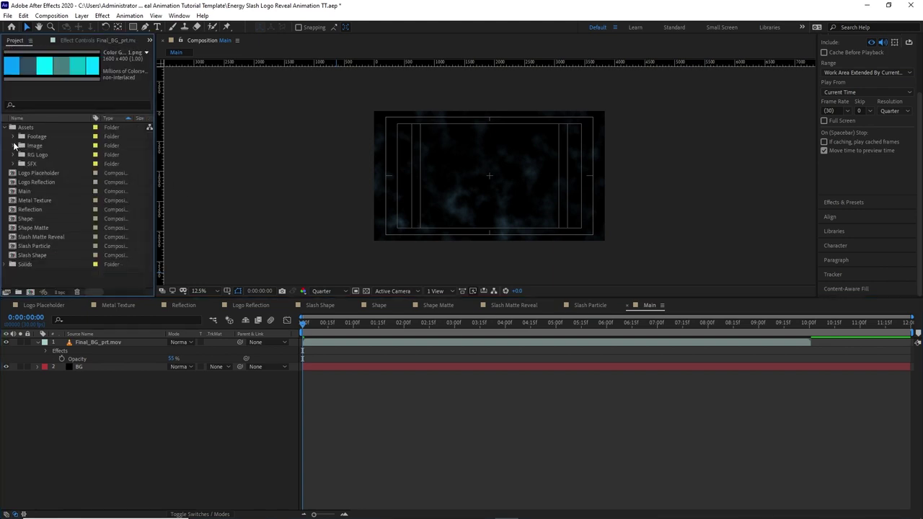
click(9, 130)
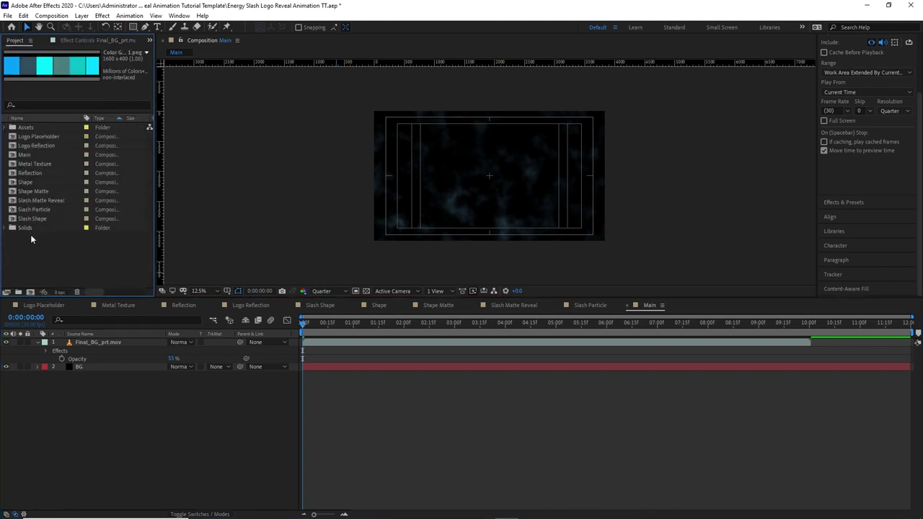
click(36, 136)
drag(36, 136, 85, 344)
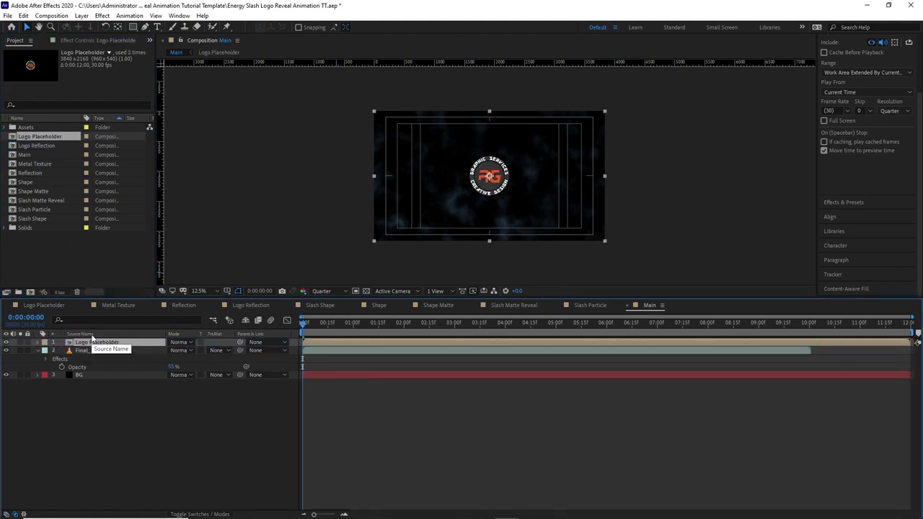
key(ctrl+d)
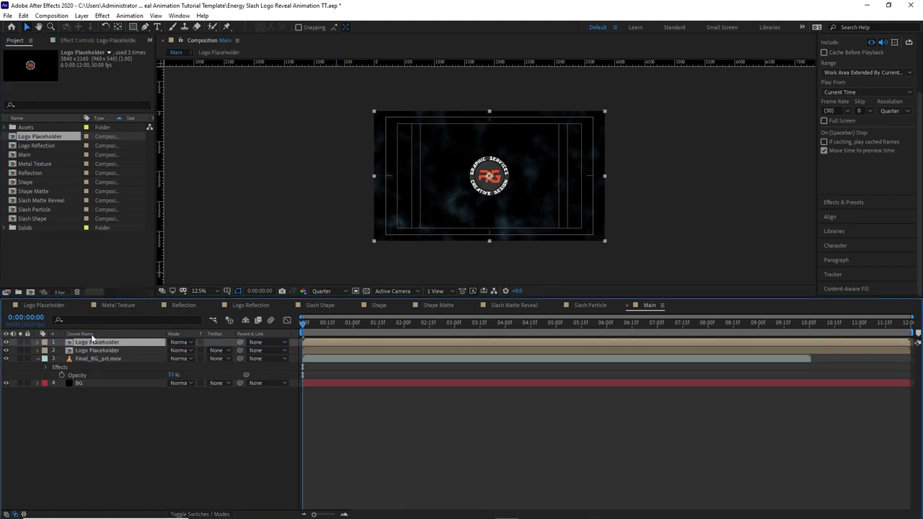
key(ctrl+d)
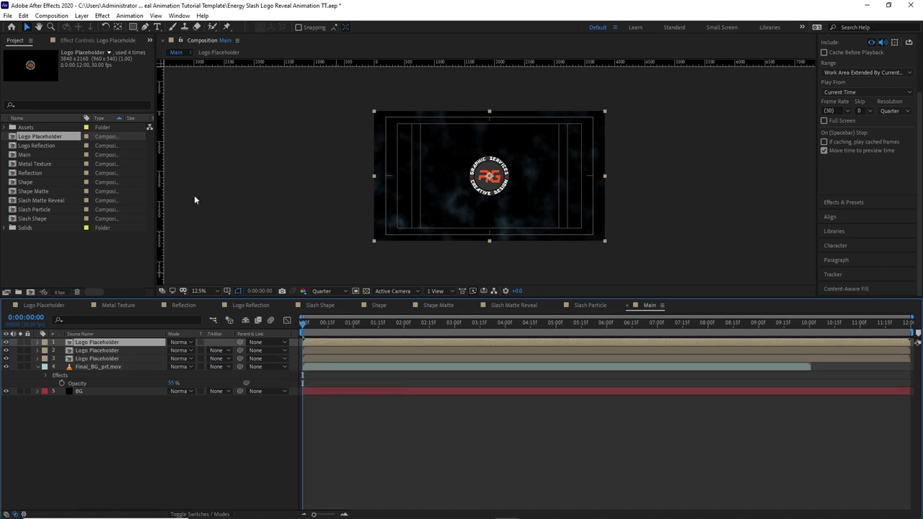
Apply a Fill effect to the top Logo Placeholder with colour white (FFFFFF)
click(102, 15)
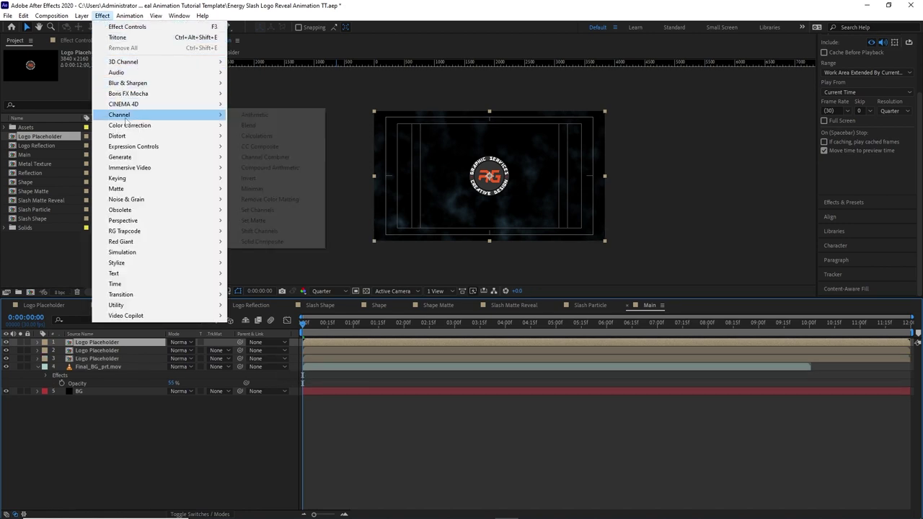
mouse_move(134, 162)
click(265, 318)
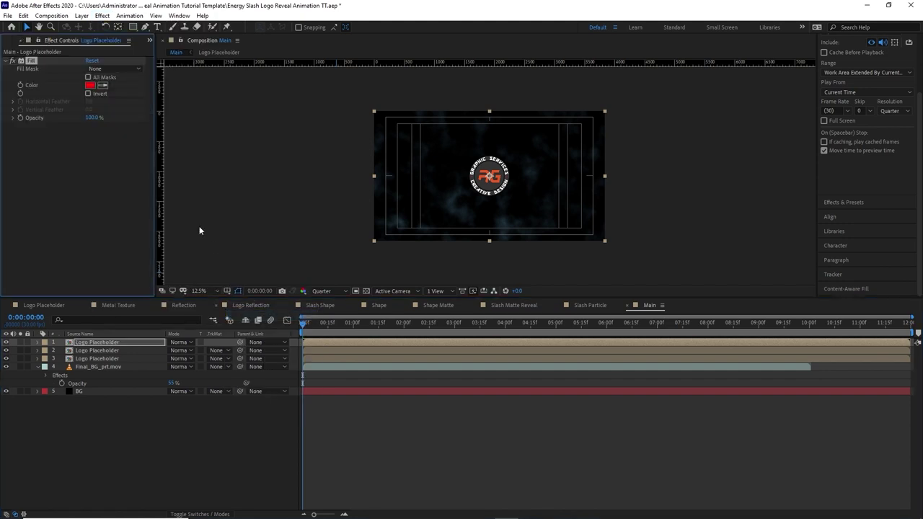
click(89, 85)
drag(100, 107, 80, 94)
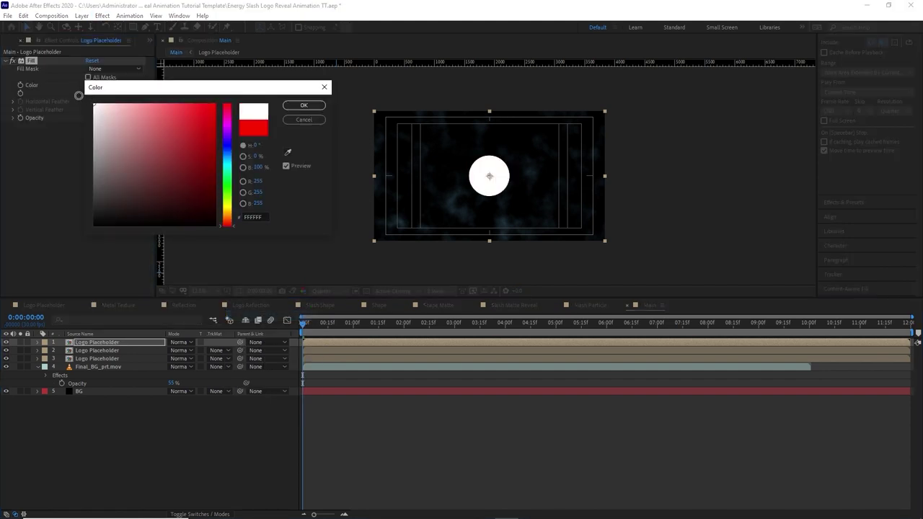
click(288, 107)
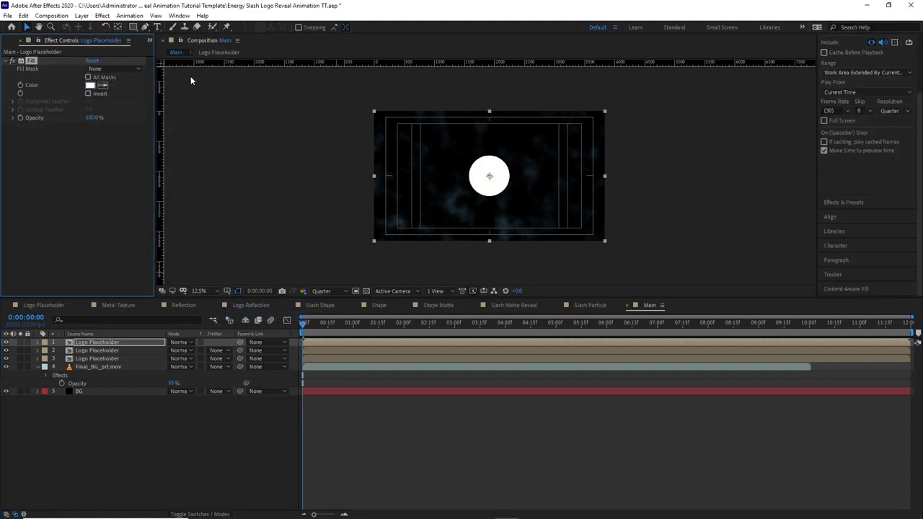
Add the Vegas effect to the logo layer
click(102, 15)
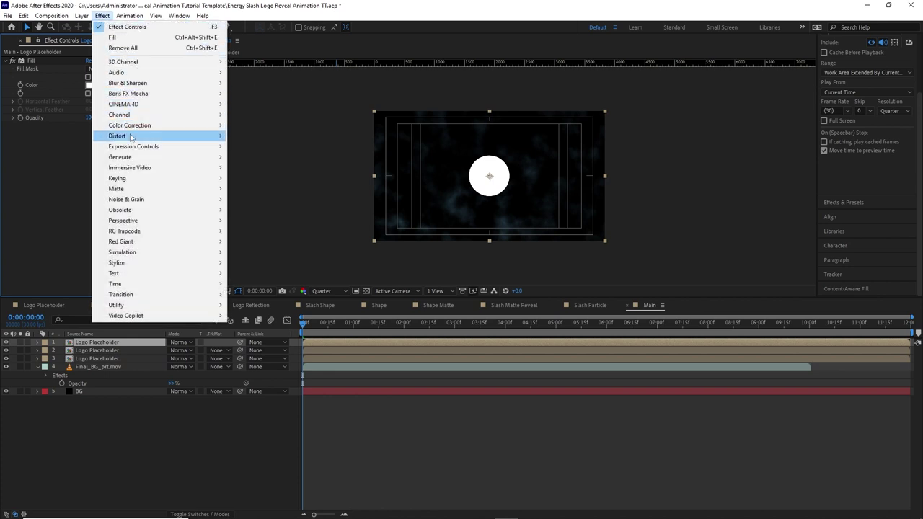
mouse_move(137, 159)
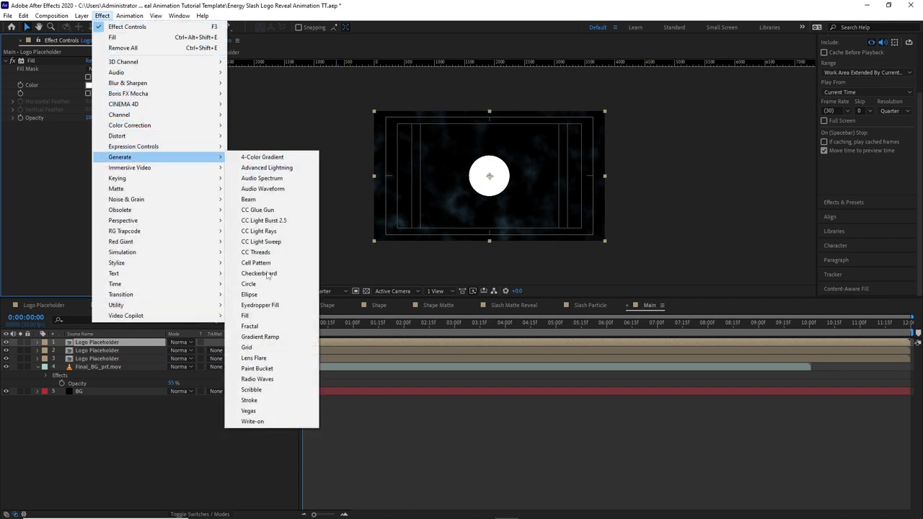
click(282, 411)
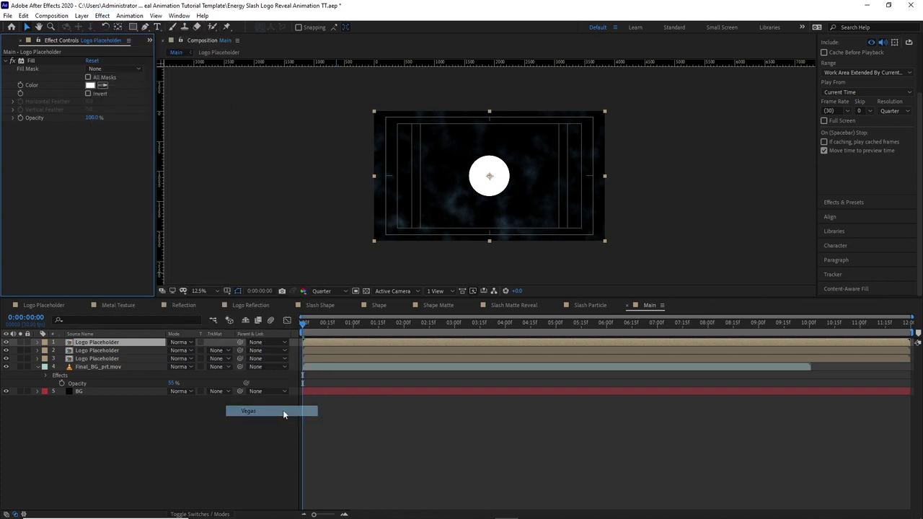
Give Vegas 2 segments of length 0.830 and a Rotation expression of time*50
click(88, 167)
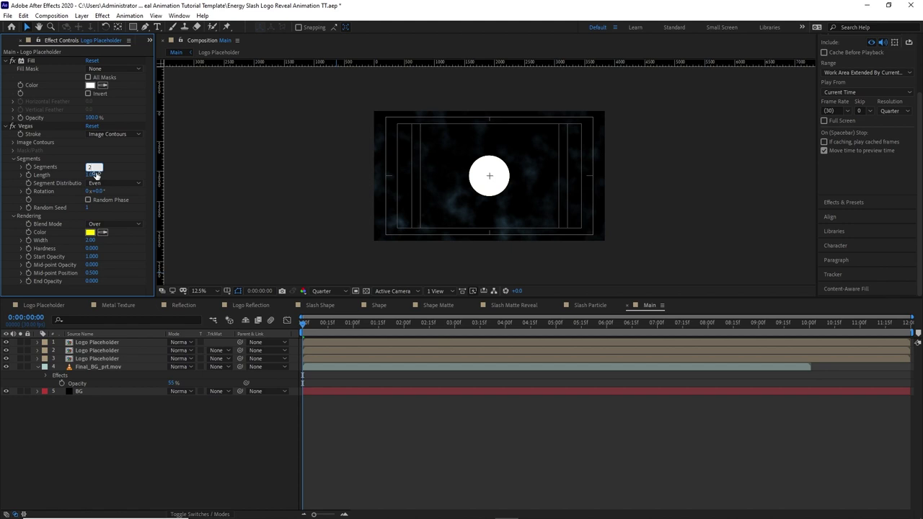
click(94, 175)
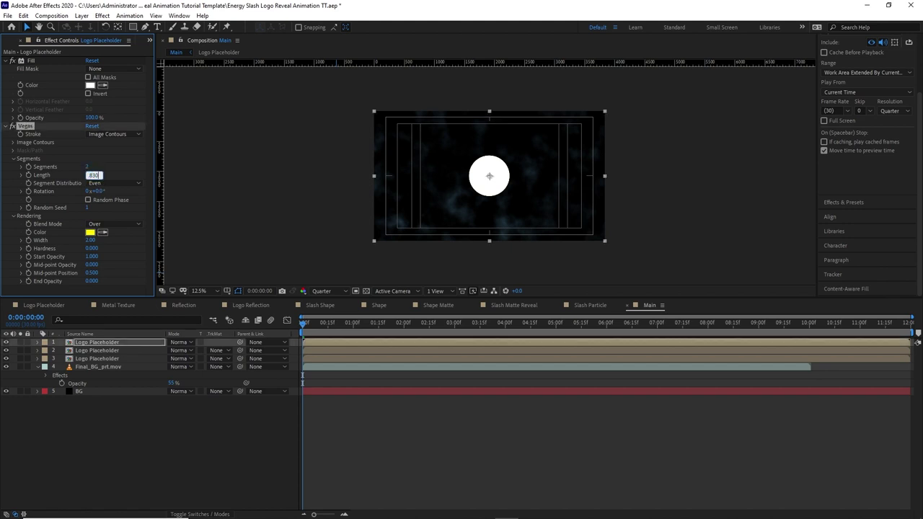
alt+click(29, 192)
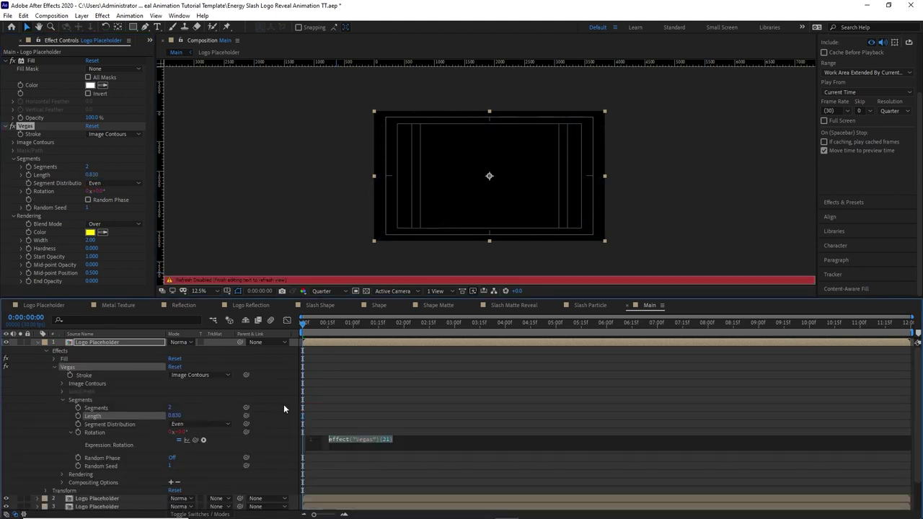
text(time)
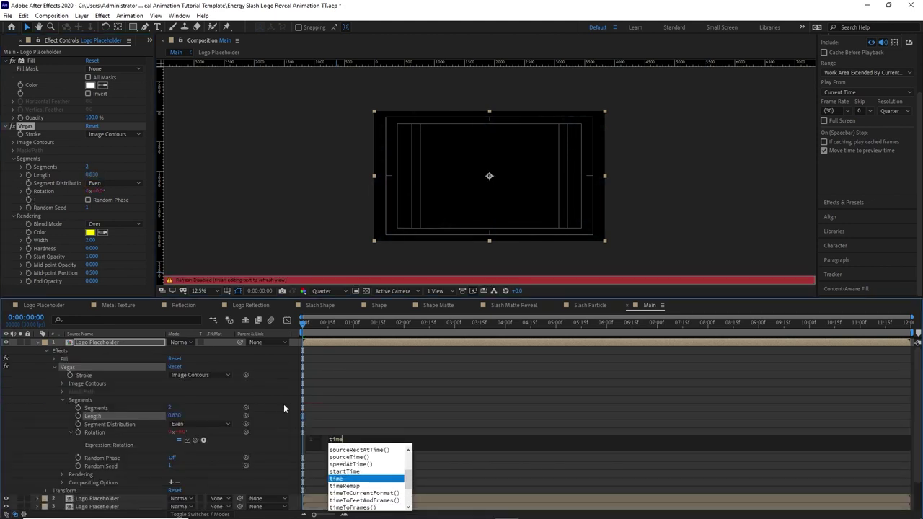
text(*50)
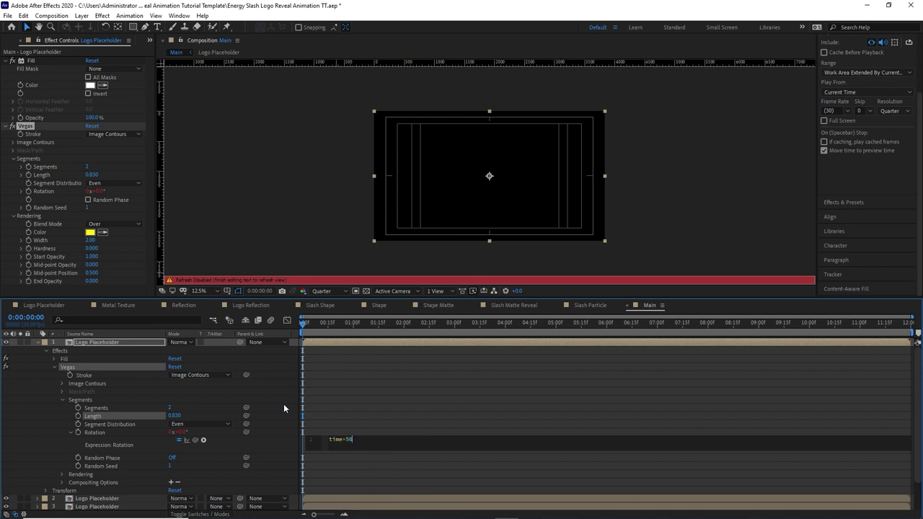
click(64, 398)
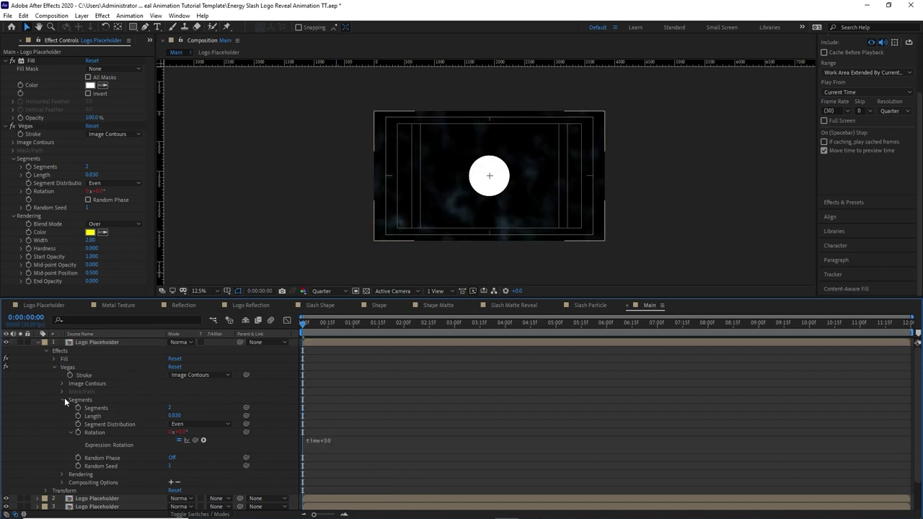
click(46, 350)
click(37, 342)
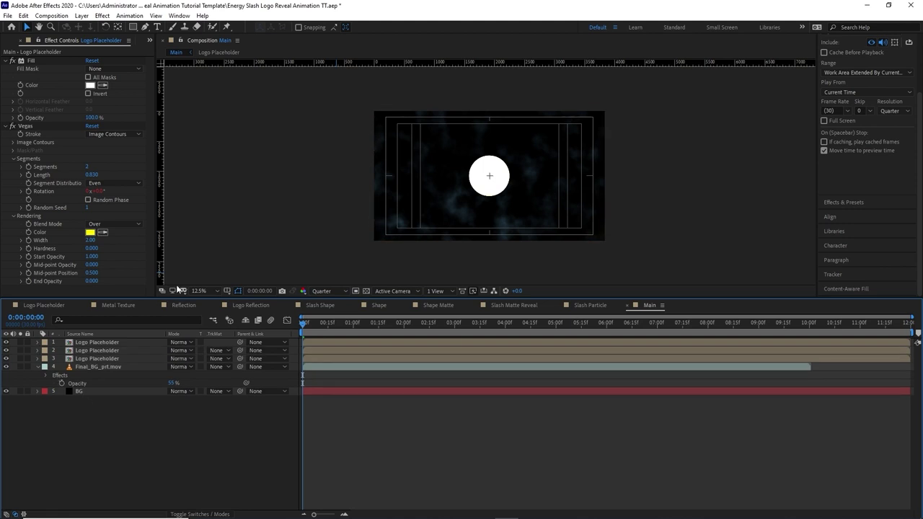
Set Vegas to Stencil blend, width 5.30, start opacity 0, mid-point opacity 1, mid-point position 0.931
click(133, 224)
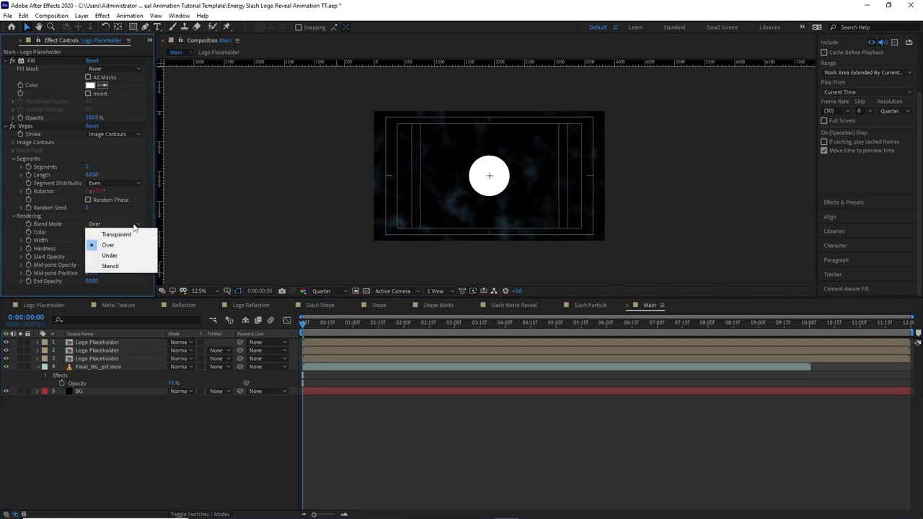
click(130, 264)
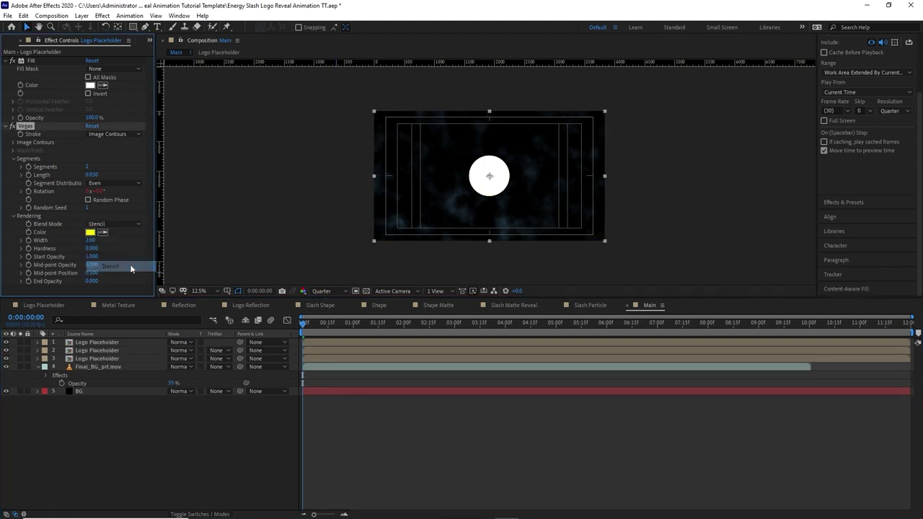
click(90, 240)
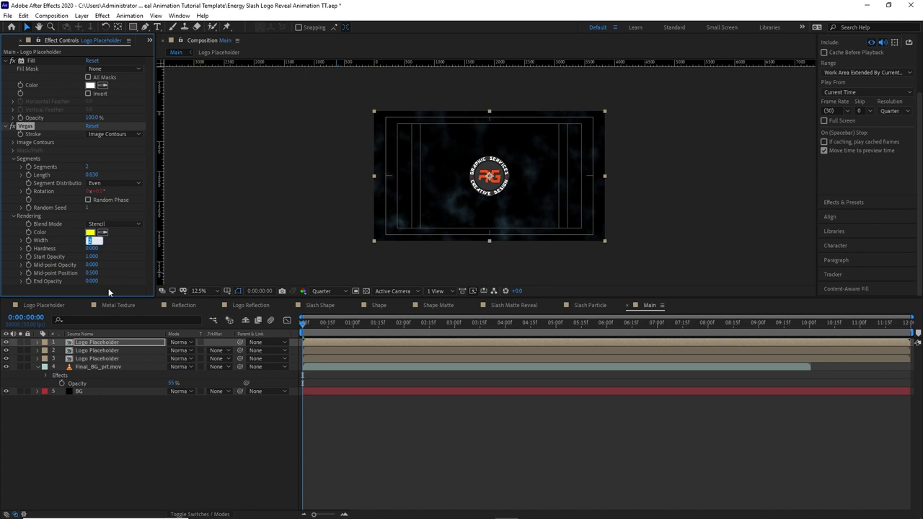
text(5.30)
click(90, 256)
text(0)
click(93, 265)
text(1)
click(92, 274)
click(132, 341)
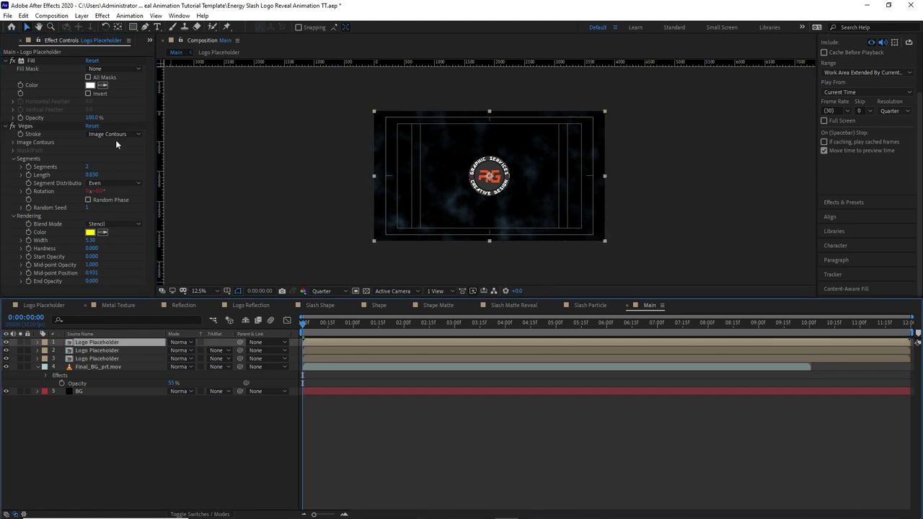
Add a Solid Composite effect coloured 191616 to the Logo Placeholder layer
click(102, 16)
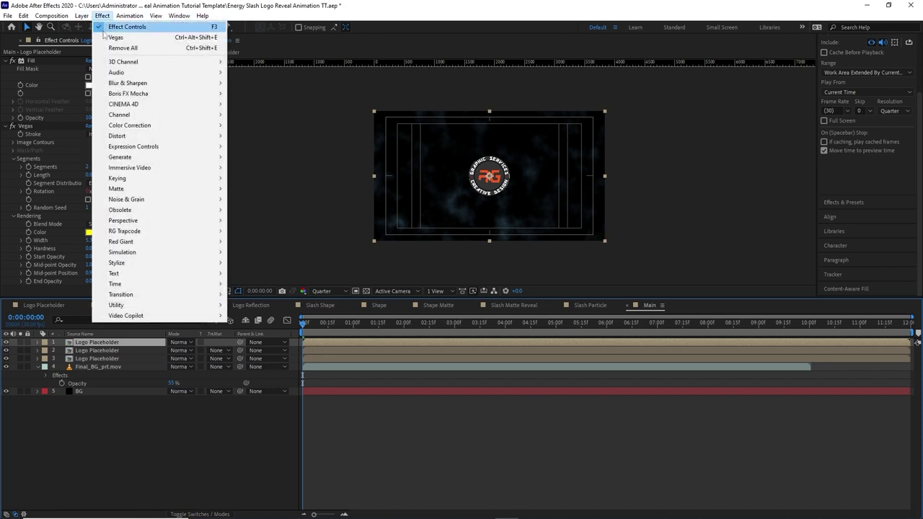
mouse_move(189, 117)
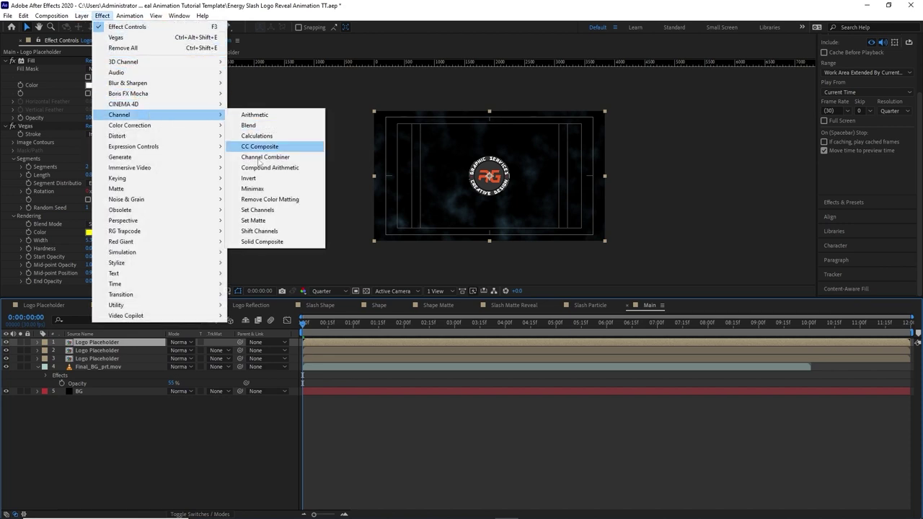
click(270, 242)
click(90, 275)
click(102, 217)
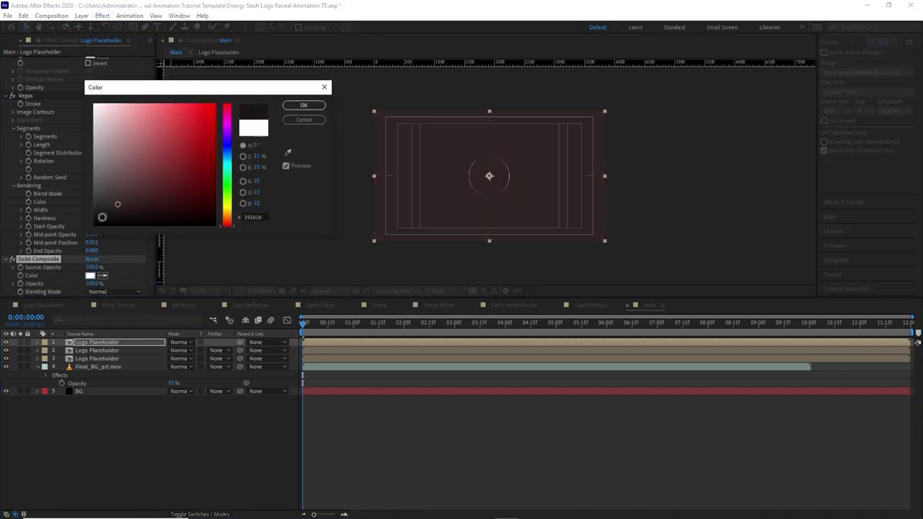
click(303, 105)
Add a Tritone effect to the Logo Placeholder layer
click(102, 16)
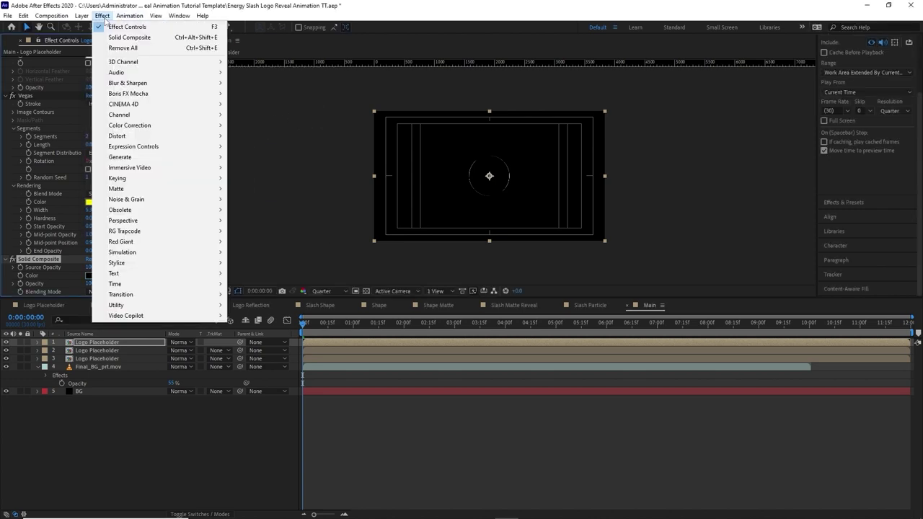
mouse_move(210, 129)
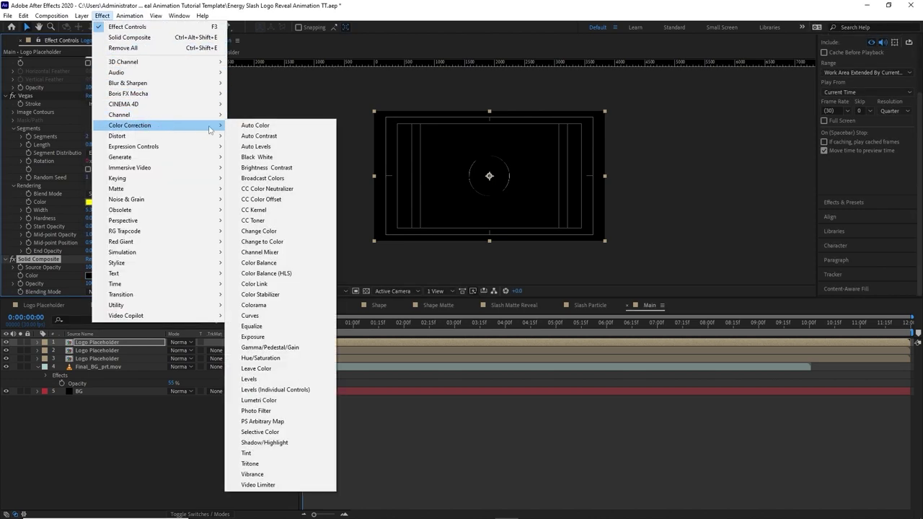
click(288, 463)
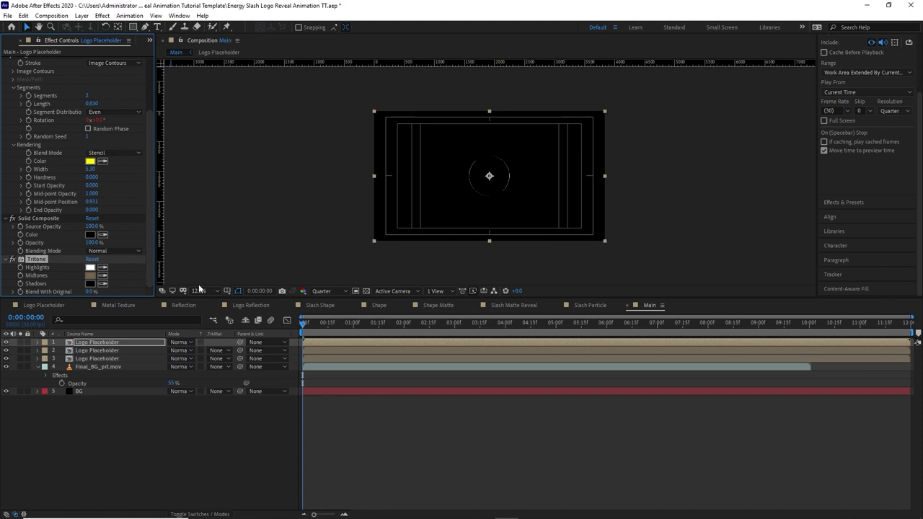
click(10, 41)
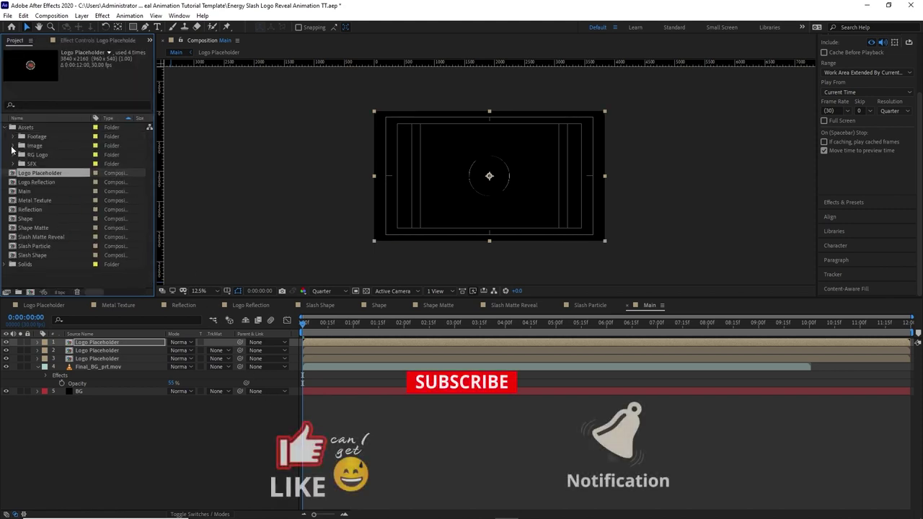
Add Color Guide 1.png from the Image folder and place it at the frame's top-left
click(14, 145)
drag(57, 156, 98, 345)
drag(488, 179, 423, 124)
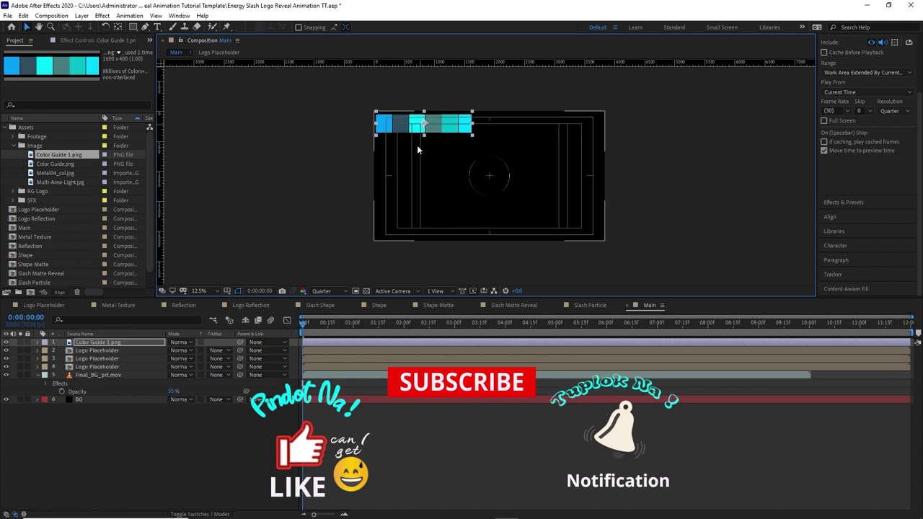
Sample the guide's blue block into Logo Placeholder's Tritone Midtones
click(109, 351)
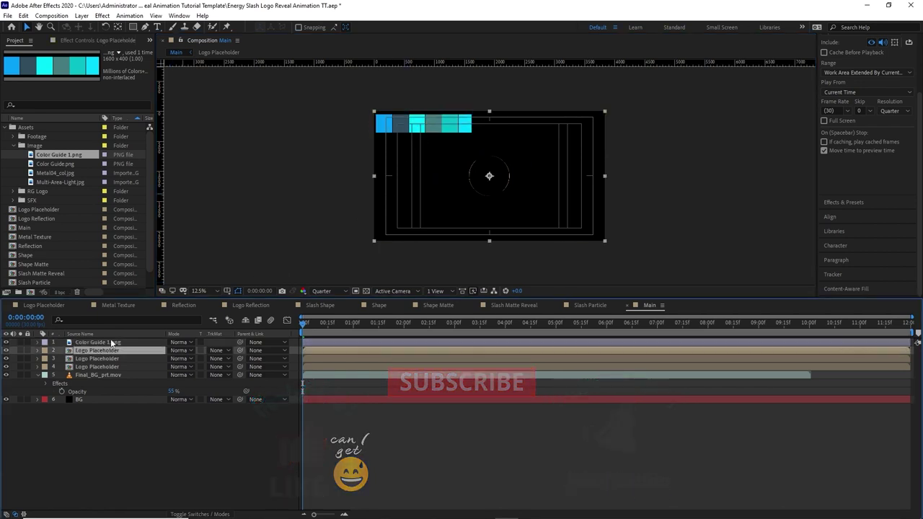
click(103, 41)
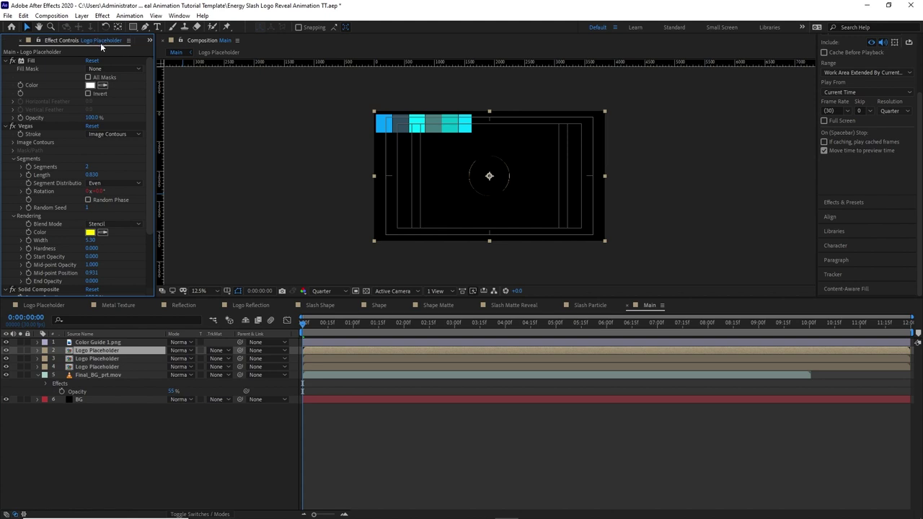
scroll(133, 188, down, 5)
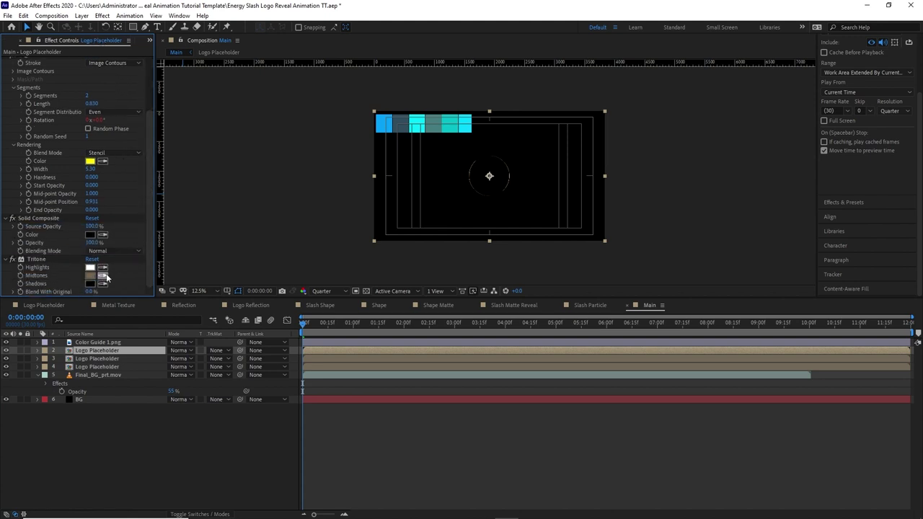
click(105, 276)
click(384, 124)
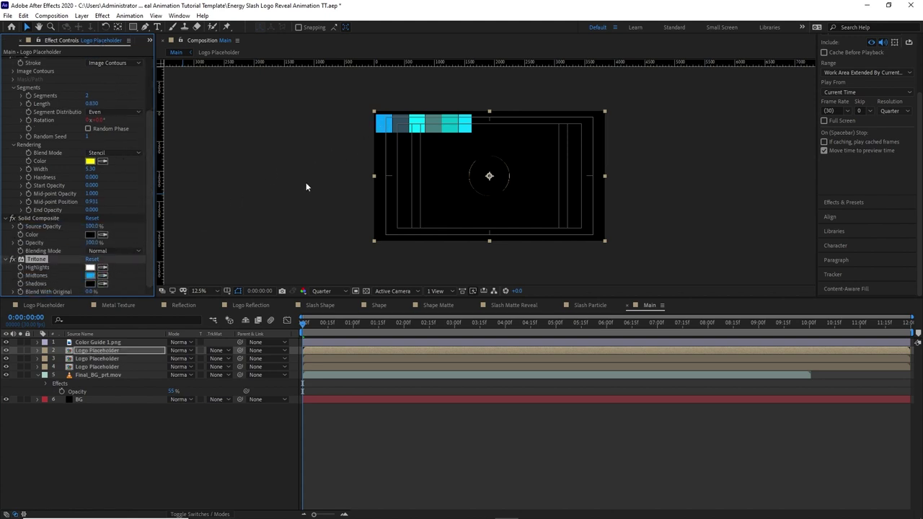
Add a Glow effect with Radius 24 to Logo Placeholder
click(123, 349)
click(103, 15)
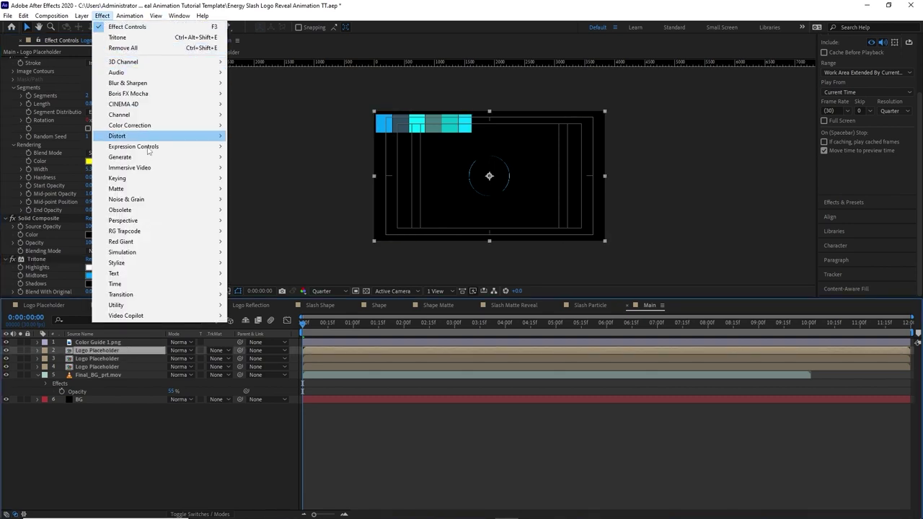
mouse_move(189, 263)
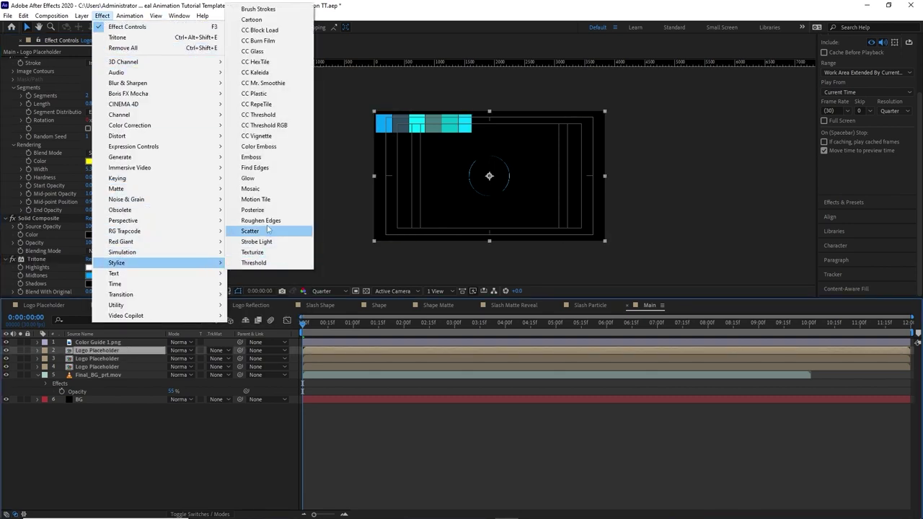
click(248, 178)
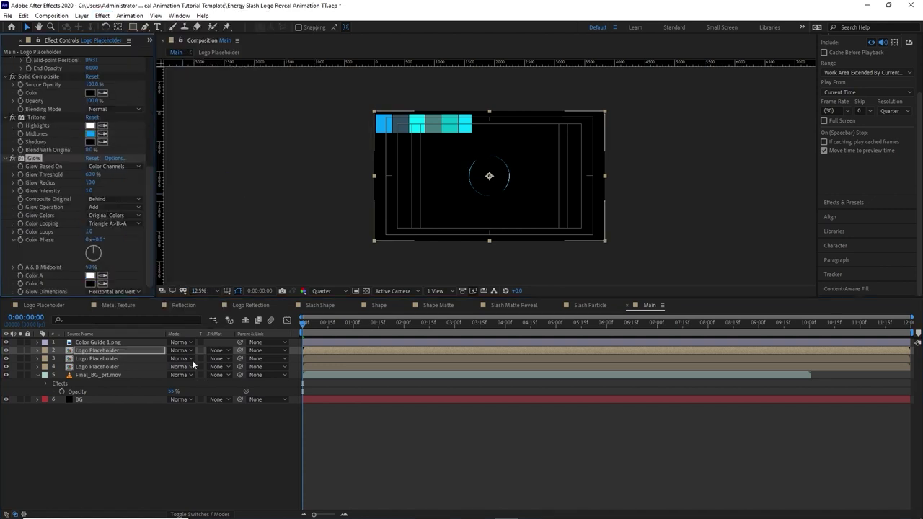
click(92, 182)
text(24)
key(Return)
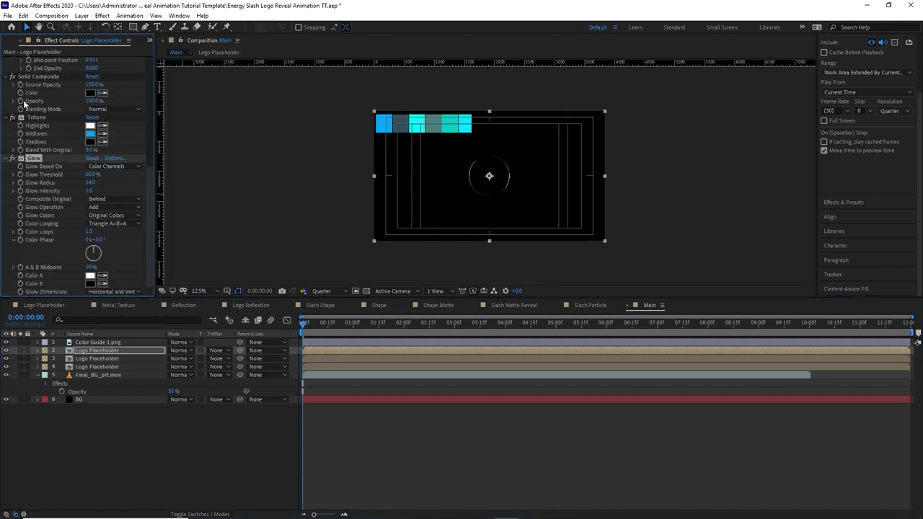
Duplicate the Glow and set Glow 2's radius to 75
click(24, 16)
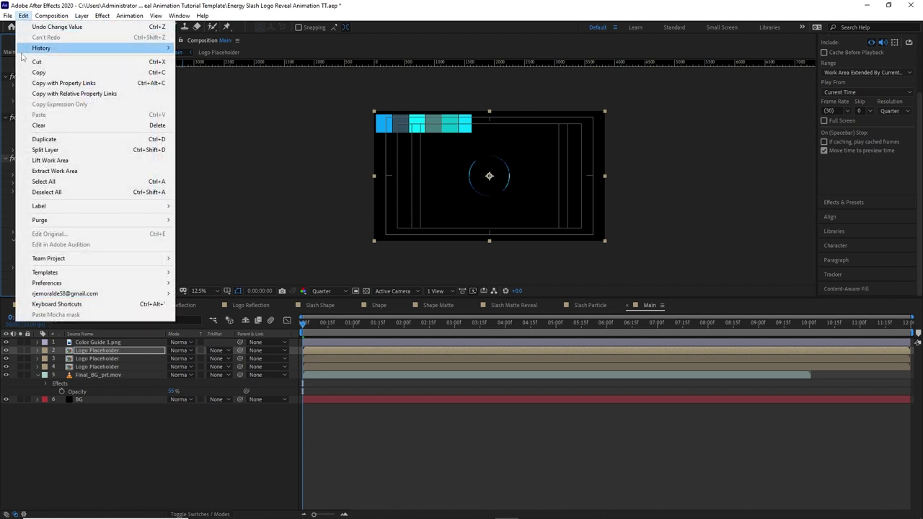
click(41, 140)
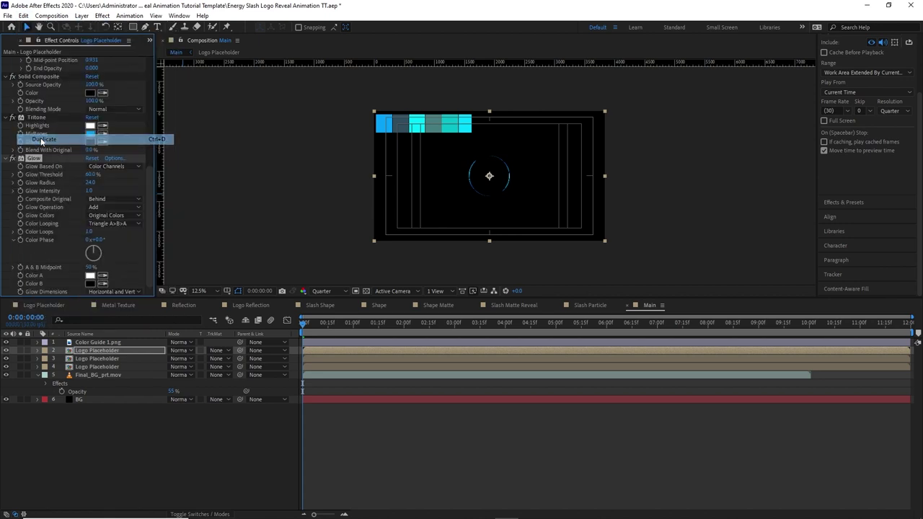
click(89, 184)
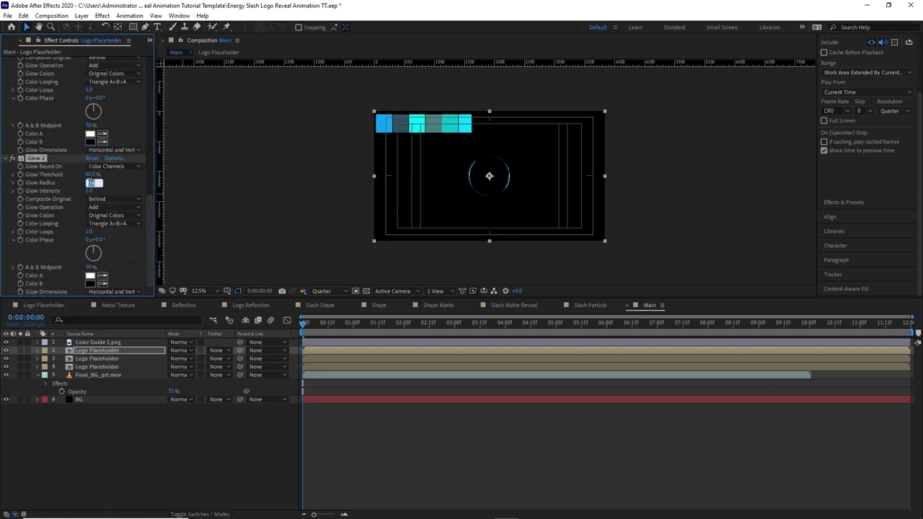
text(75)
click(99, 344)
Delete the Color Guide 1.png layer and duplicate the Logo Placeholder layer
click(98, 343)
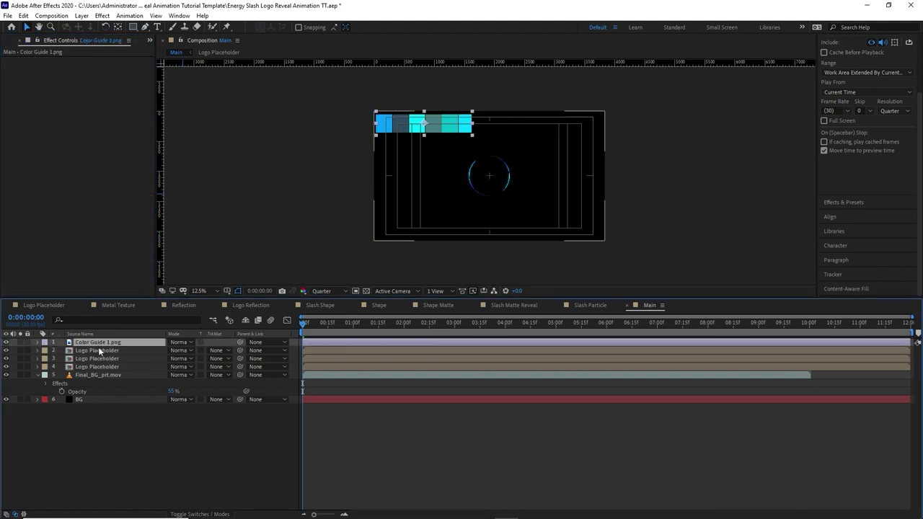
key(Delete)
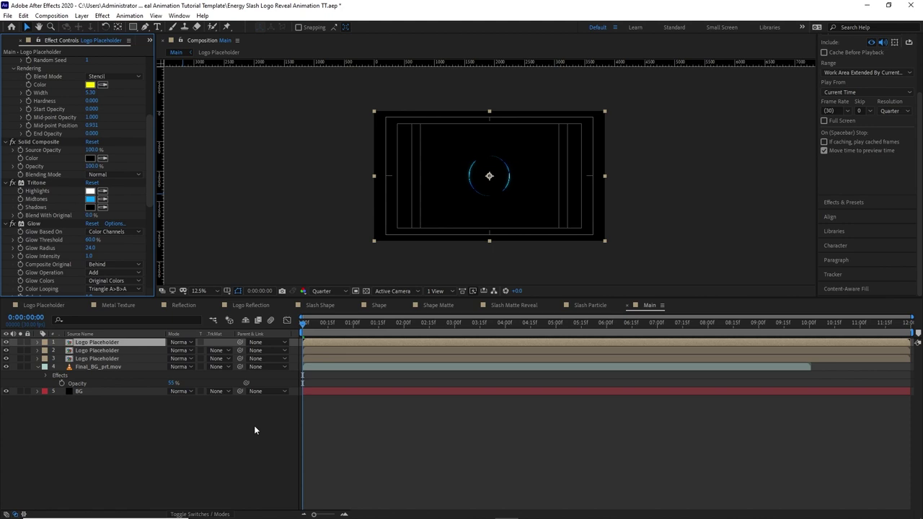
key(ctrl+d)
Collapse the Image folder and add Logo Reflection as the top layer in Main
click(12, 41)
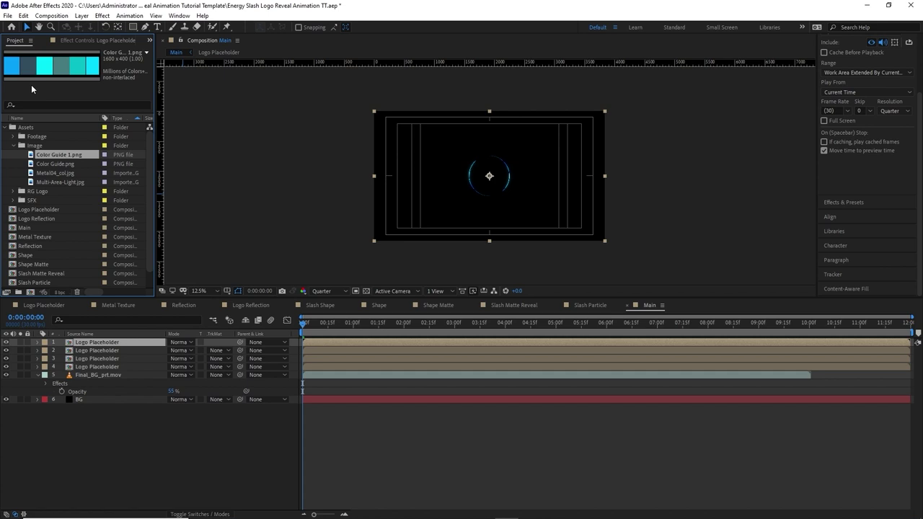
click(13, 146)
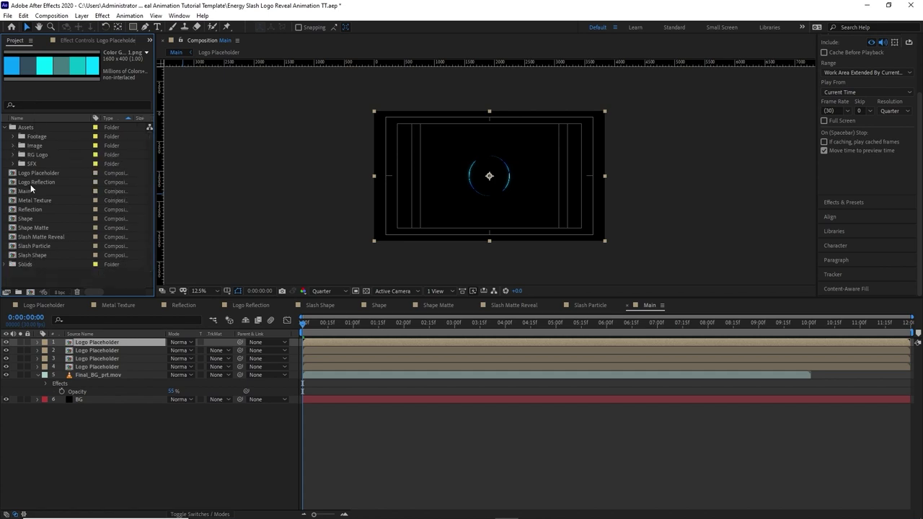
drag(31, 183, 192, 352)
Set layers 2 and 3 to the Add blend mode and select Logo Reflection
click(191, 351)
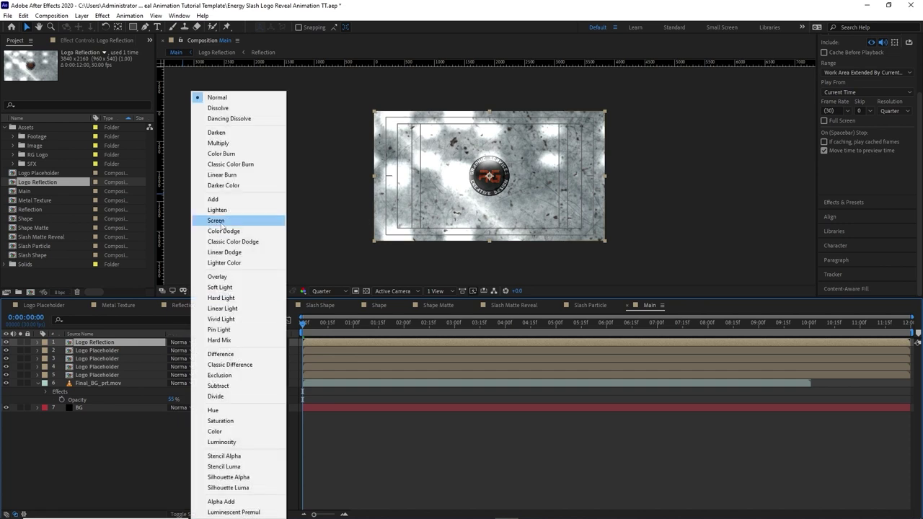
click(212, 199)
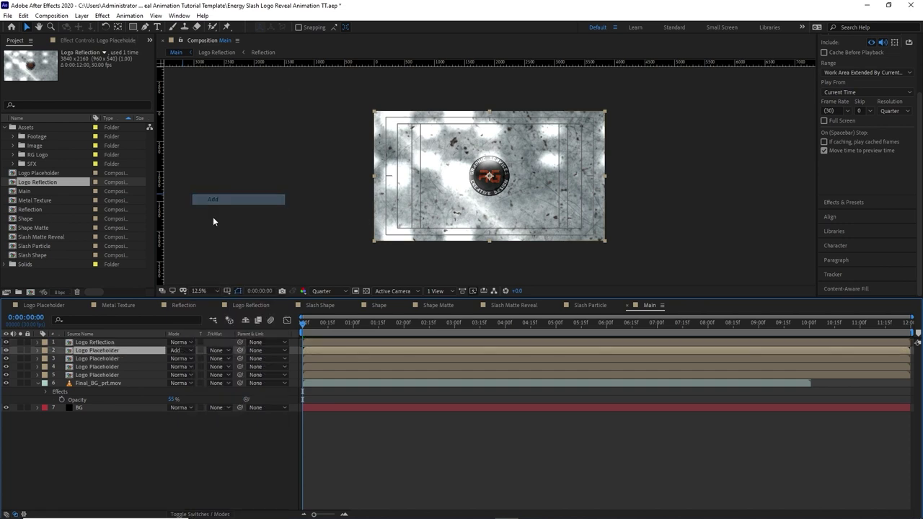
click(189, 364)
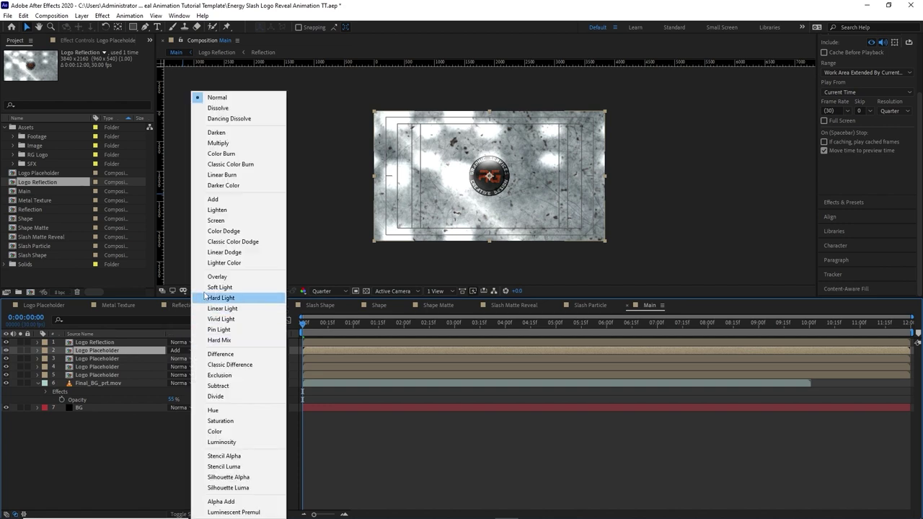
click(214, 200)
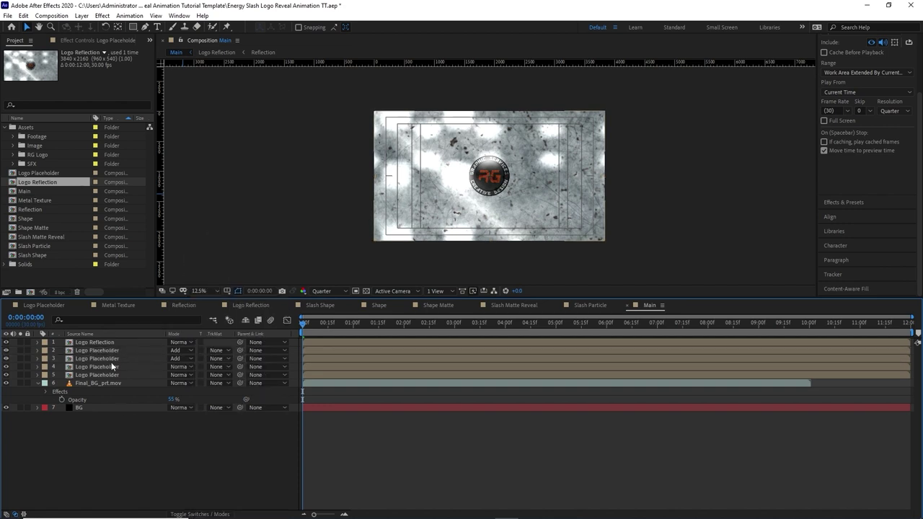
click(105, 343)
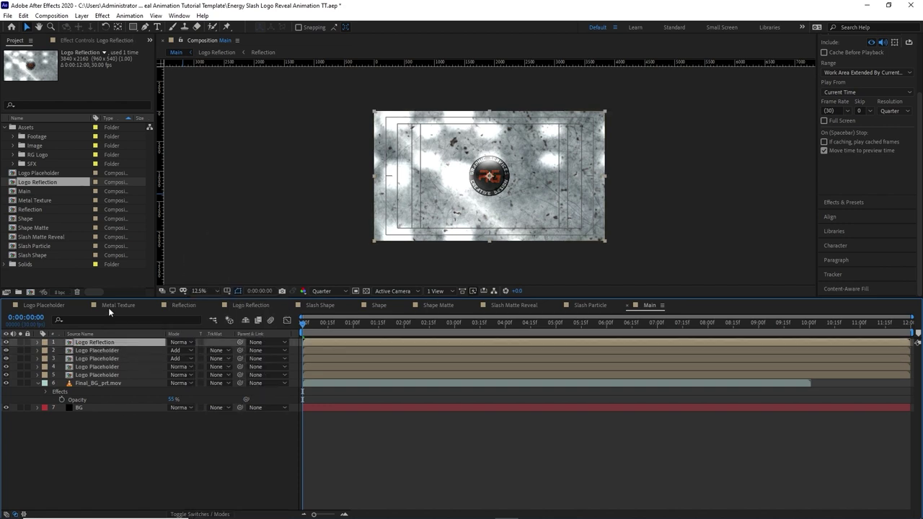
click(83, 41)
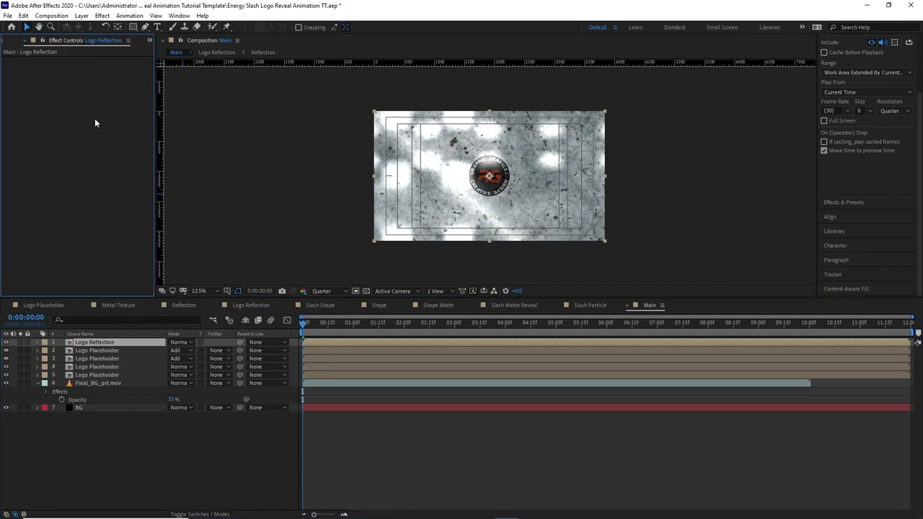
Apply CC Glass, Set Matte and Curves to the Logo Reflection layer
click(29, 40)
click(102, 15)
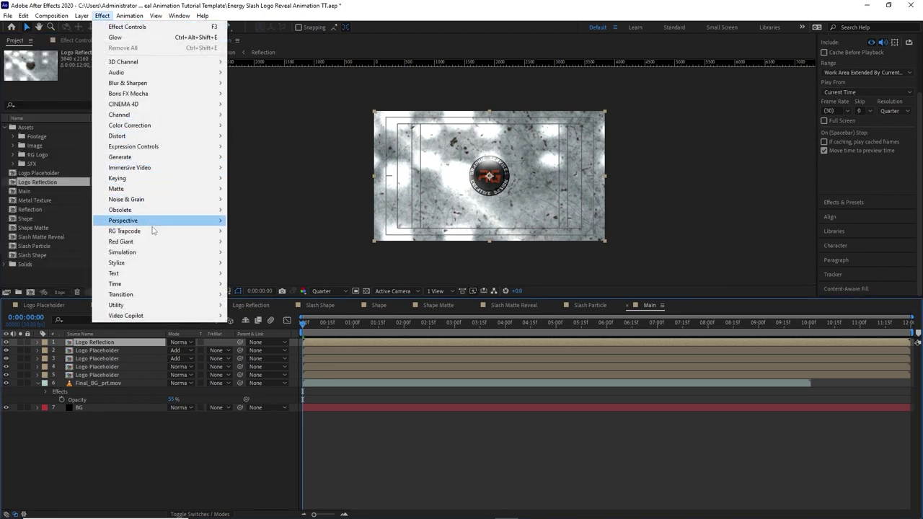
mouse_move(155, 262)
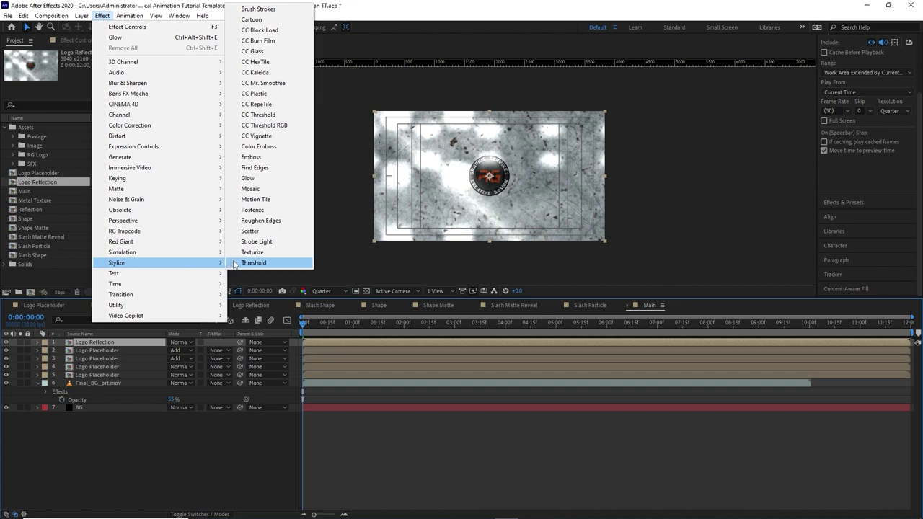
click(253, 51)
click(101, 15)
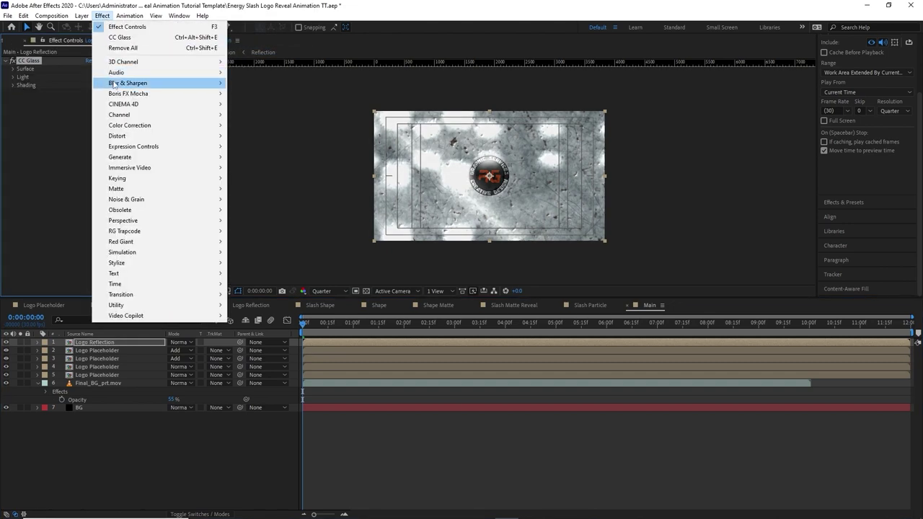
mouse_move(130, 114)
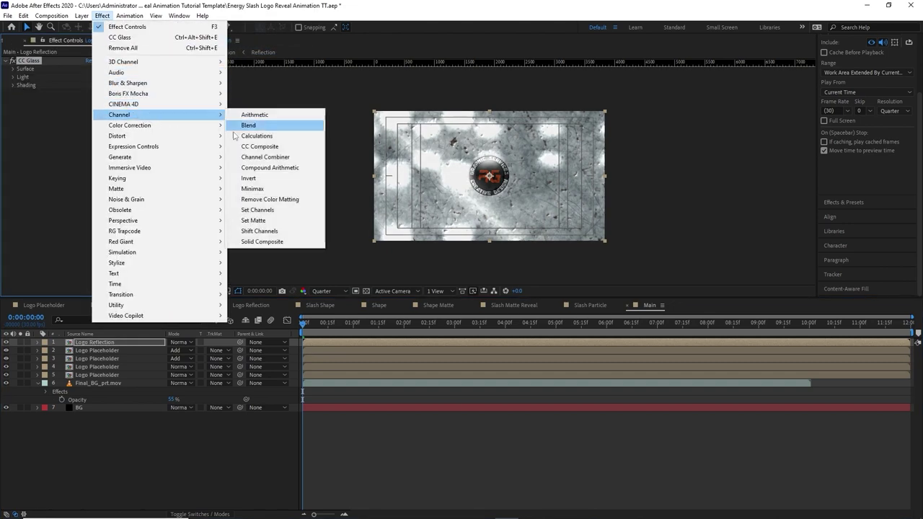
click(249, 222)
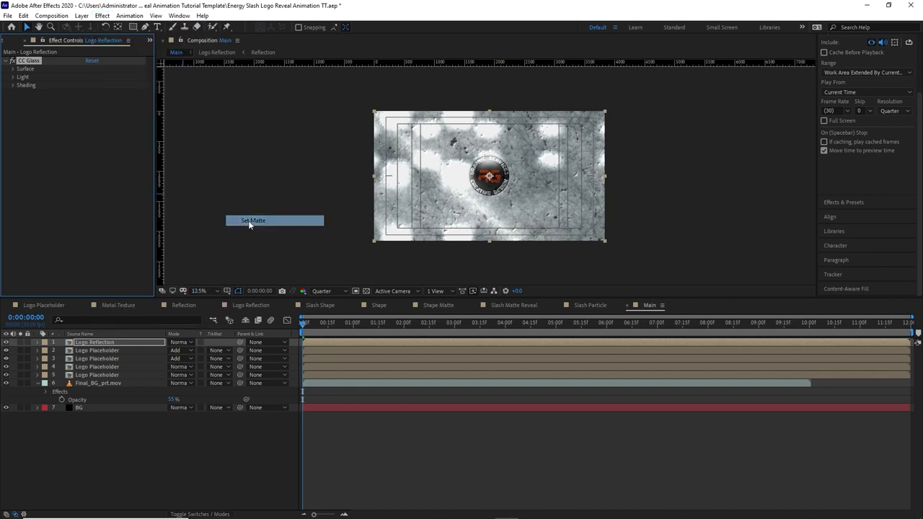
click(102, 16)
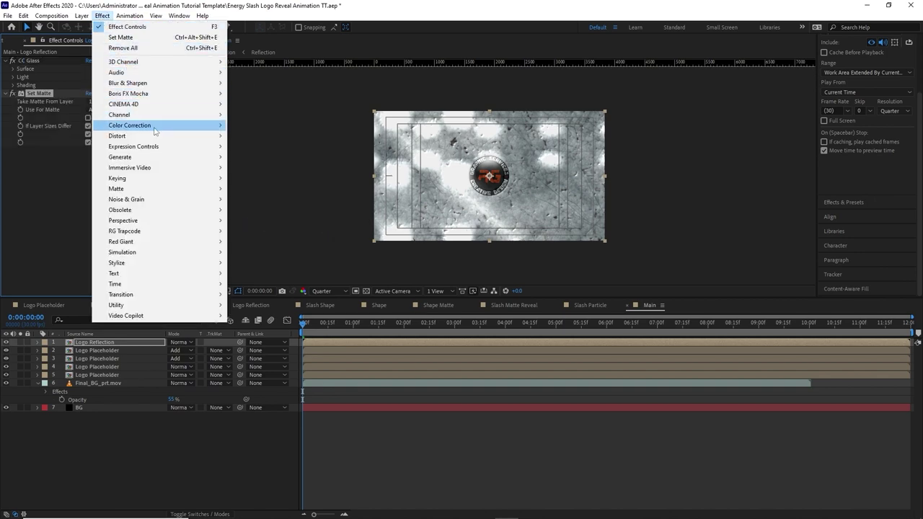
mouse_move(155, 127)
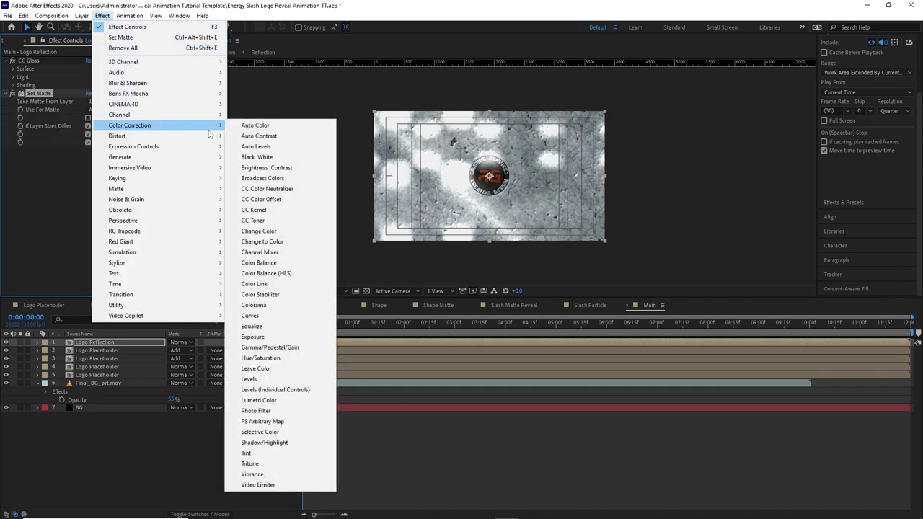
click(253, 315)
Set the CC Glass bump map to Luminance with 1.4, Light Height 69 and Light Direction 0
scroll(152, 114, up, 1)
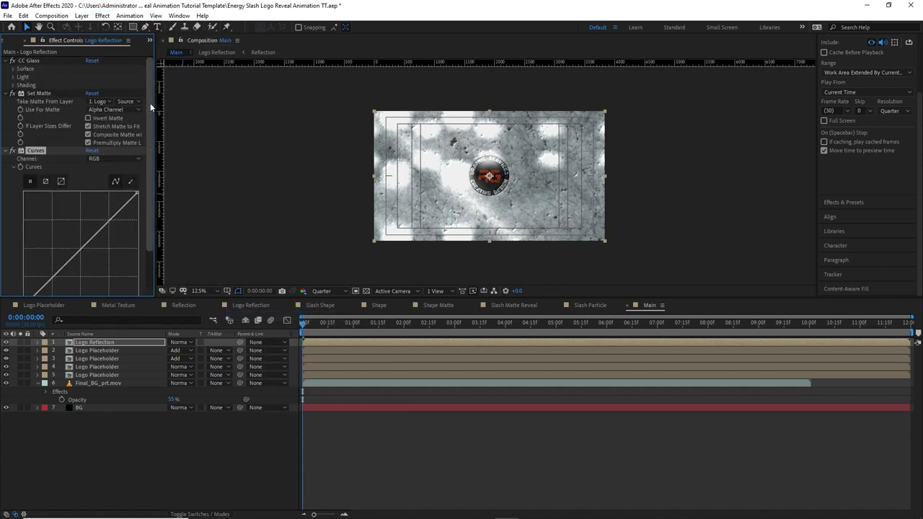
click(12, 69)
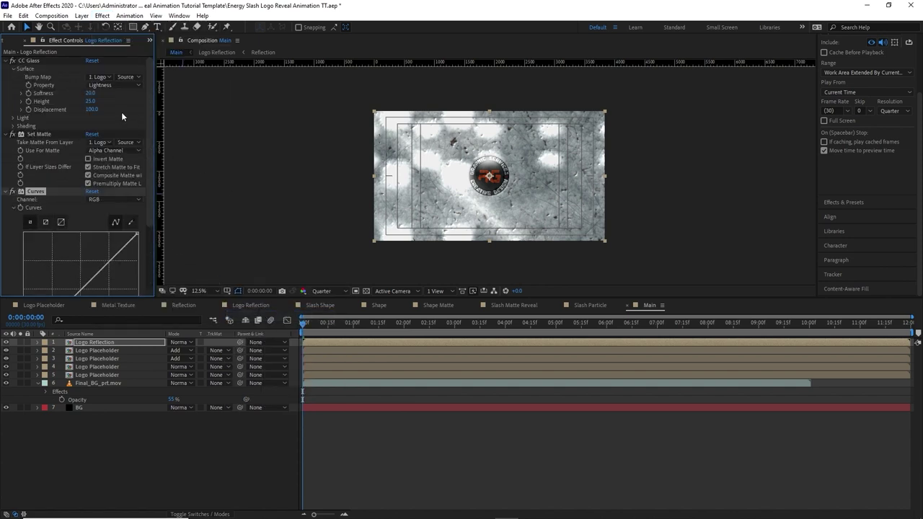
click(120, 86)
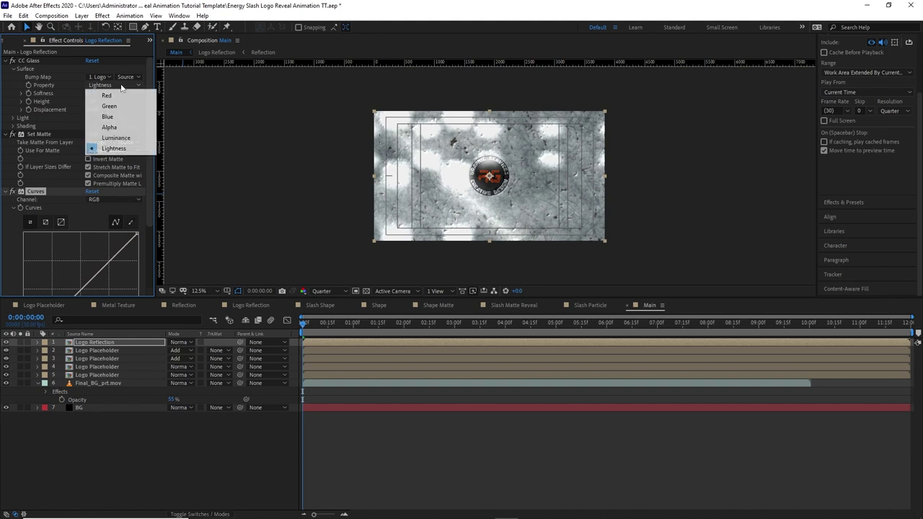
click(119, 137)
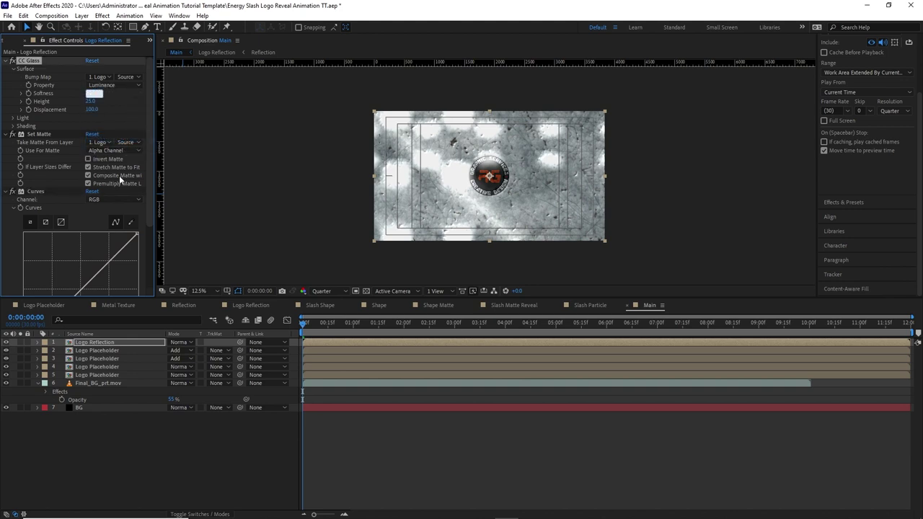
text(1.4)
click(90, 102)
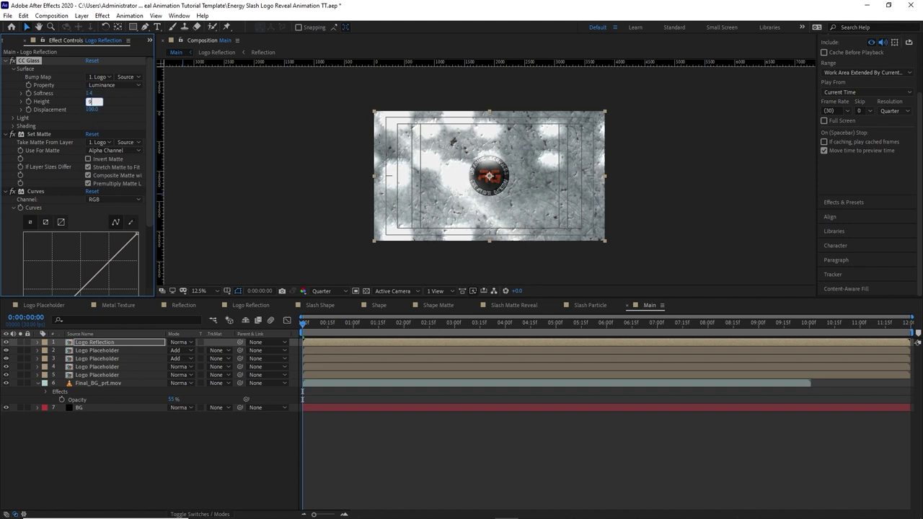
click(13, 119)
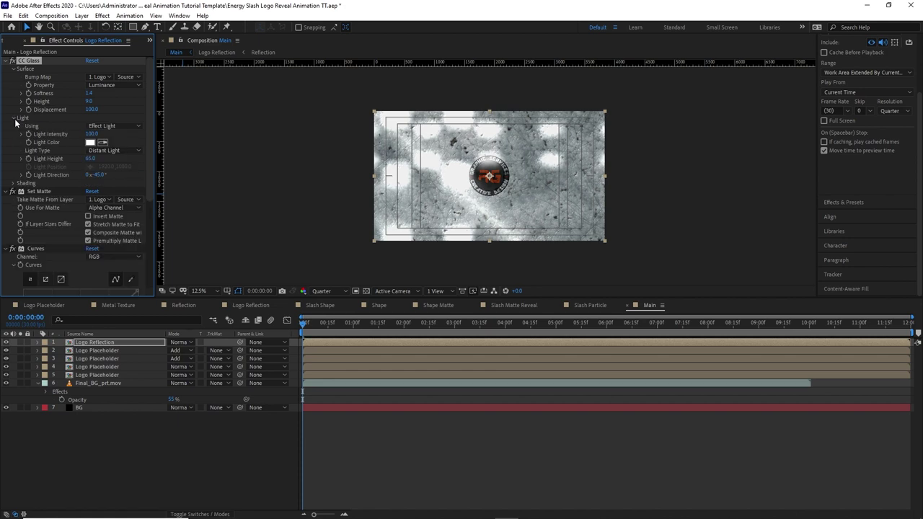
click(89, 159)
text(69)
click(98, 175)
text(0)
key(Return)
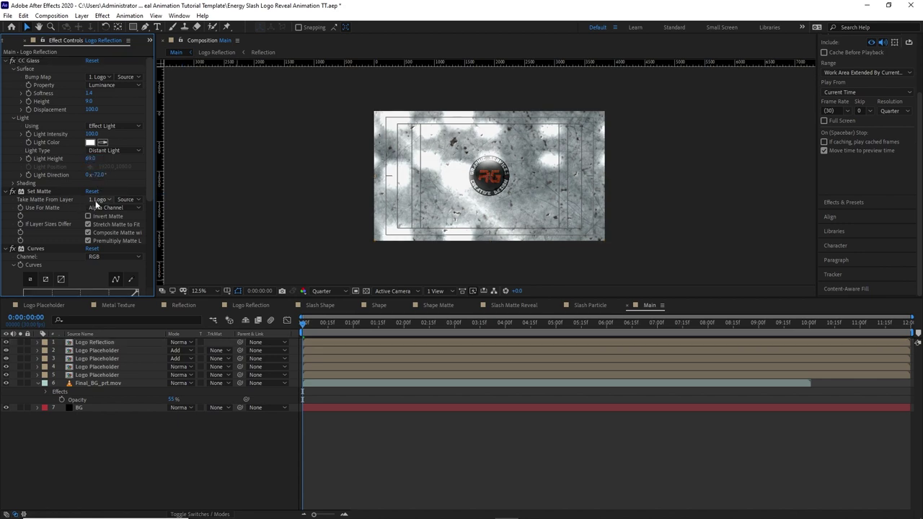
Take the matte from Logo Placeholder layer 5 and bend the Curves down to darken the reflection
click(92, 200)
click(90, 266)
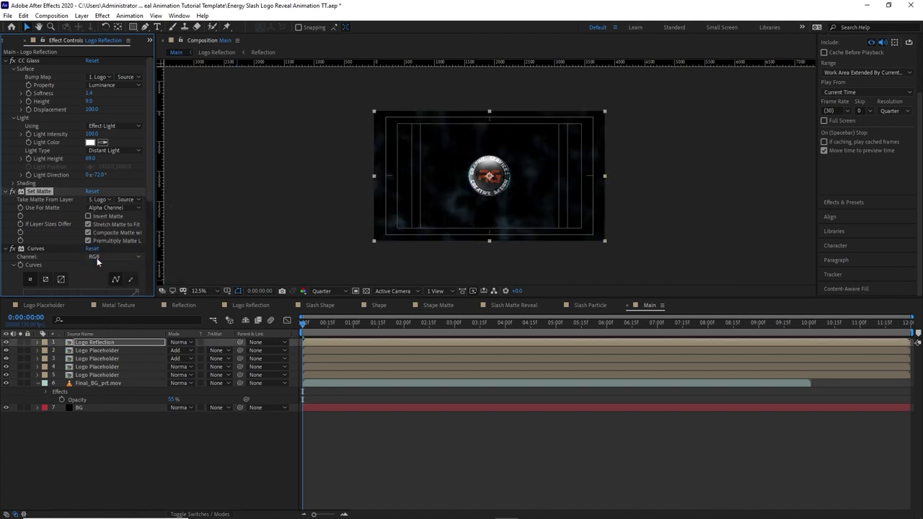
scroll(153, 172, down, 2)
scroll(153, 172, down, 3)
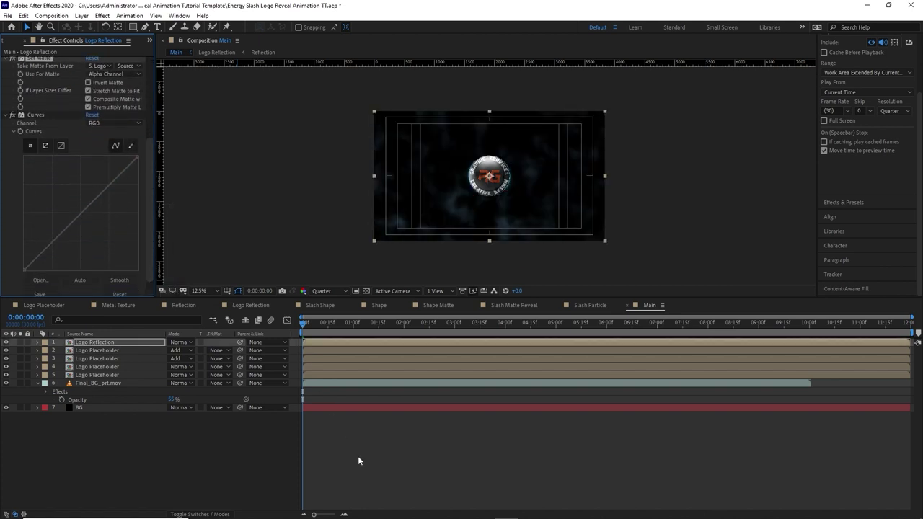
drag(78, 243, 63, 242)
drag(94, 199, 97, 208)
drag(64, 247, 67, 240)
click(238, 253)
drag(303, 328, 443, 324)
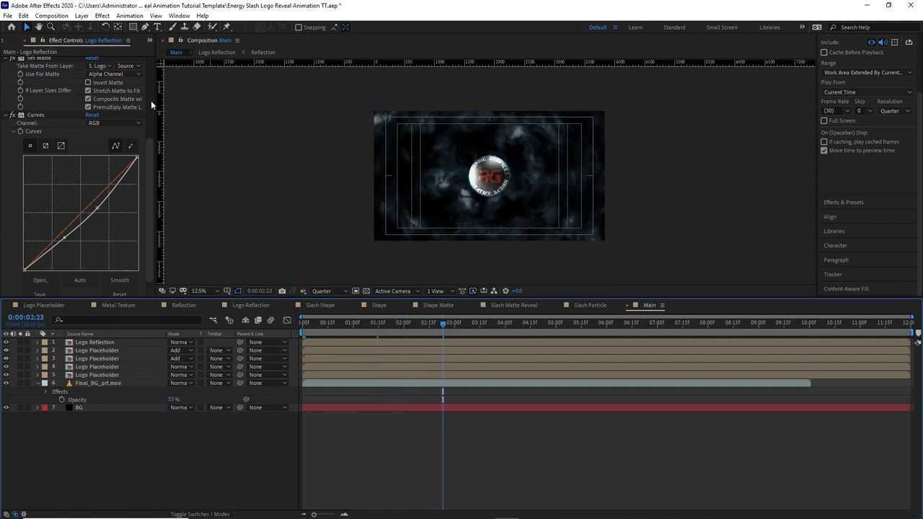
Create a 3840×2160, 30 fps, 12 s composition named Final and expand the Footage folder
click(51, 15)
click(65, 22)
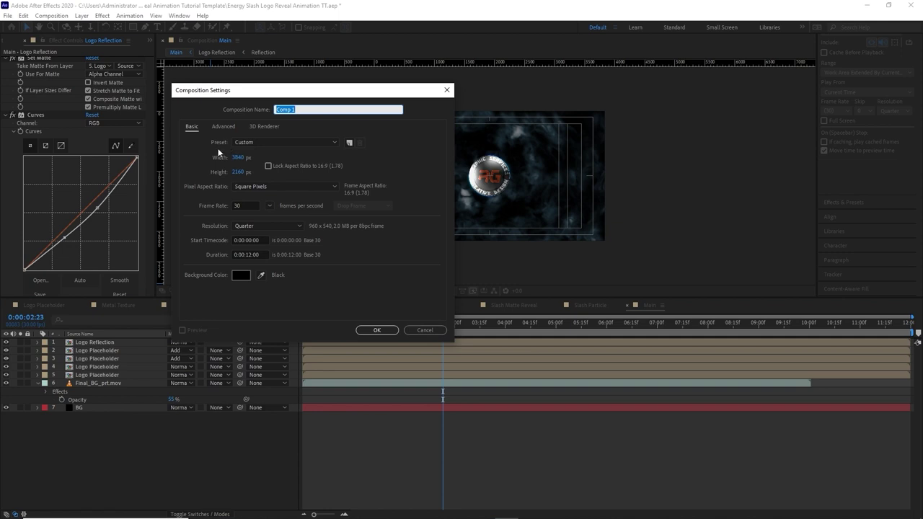
text(Final)
click(377, 331)
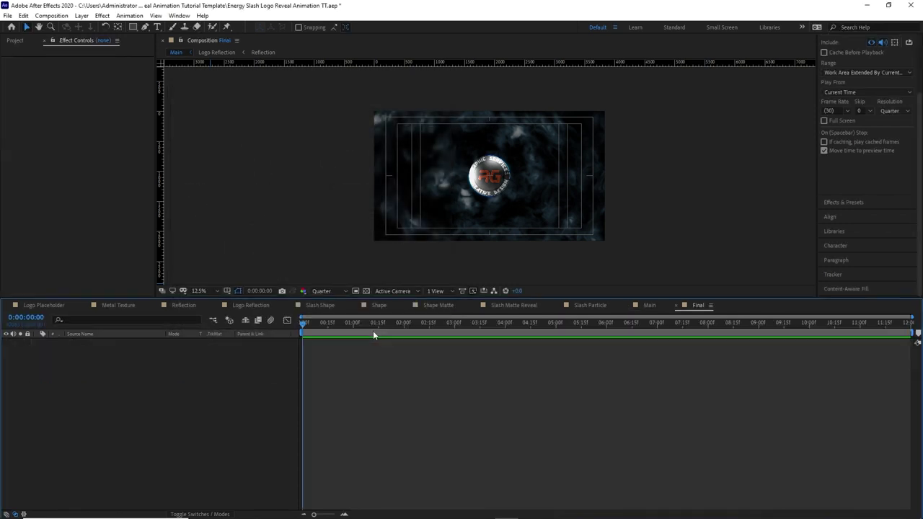
click(12, 41)
click(12, 136)
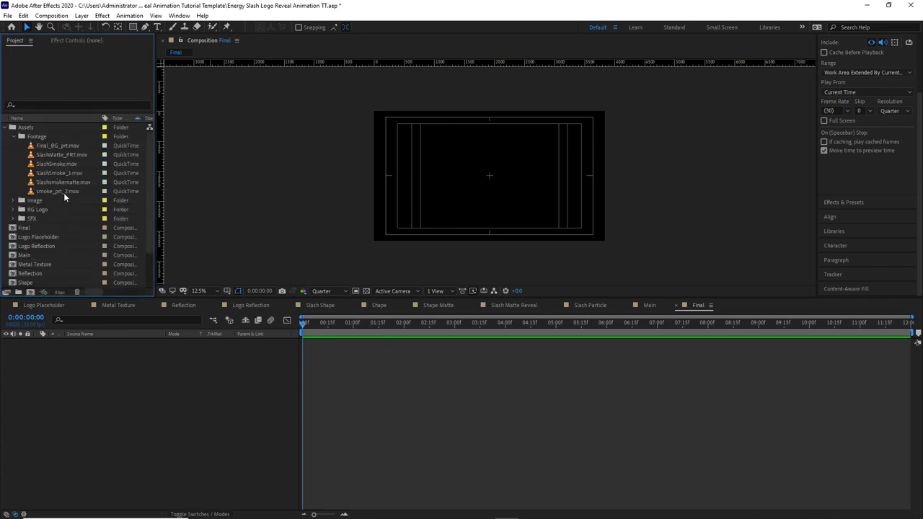
Add smoke_prt_2.mov to Final and make the layer start at 0:00:00:14
drag(63, 193, 137, 364)
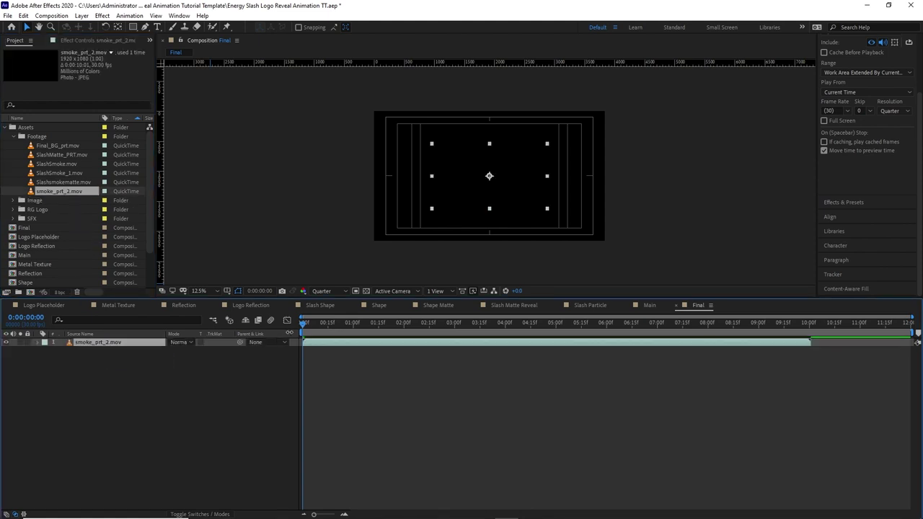
drag(301, 323, 323, 332)
key(bracketleft)
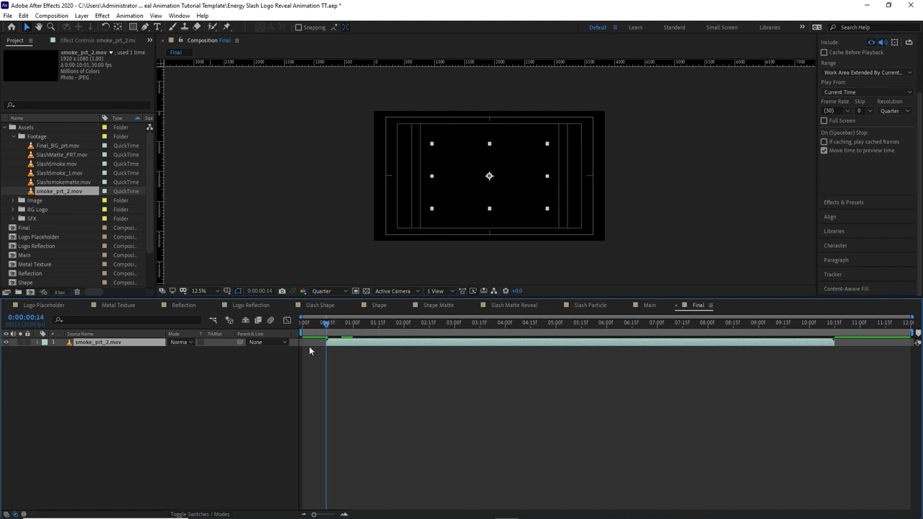
key(t)
Keyframe the smoke layer's Opacity from 0% at 0:00:00:14 to 50% at 0:00:02:00
click(61, 351)
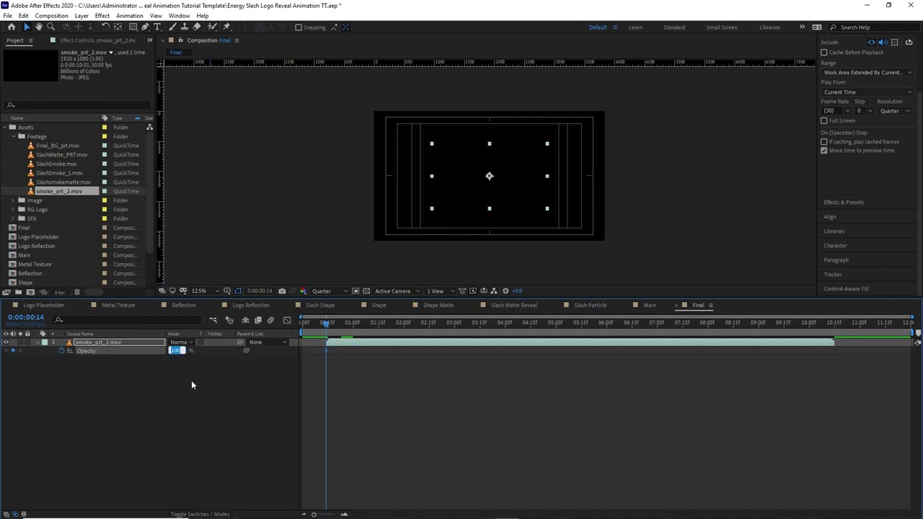
text(0)
click(341, 340)
drag(352, 324, 405, 337)
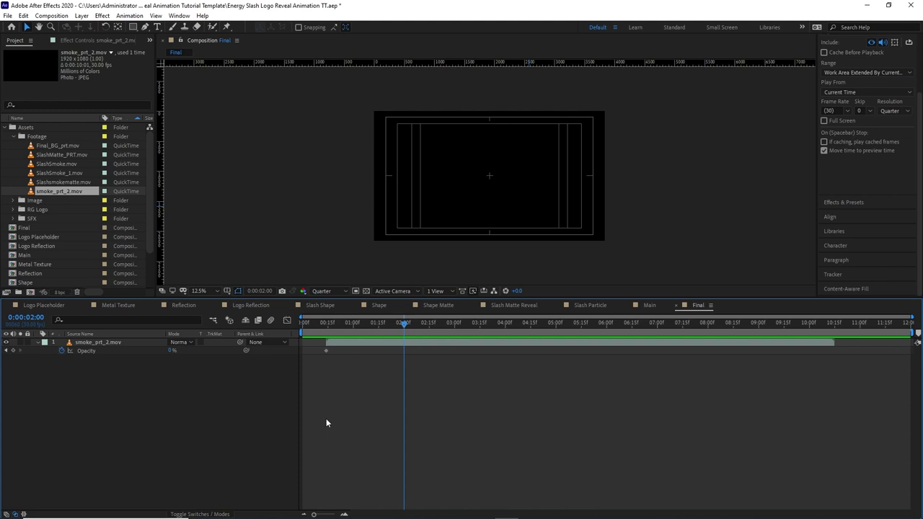
click(172, 350)
text(3)
key(Return)
click(82, 15)
Add Camera 1 to Final using the default camera settings
mouse_move(93, 27)
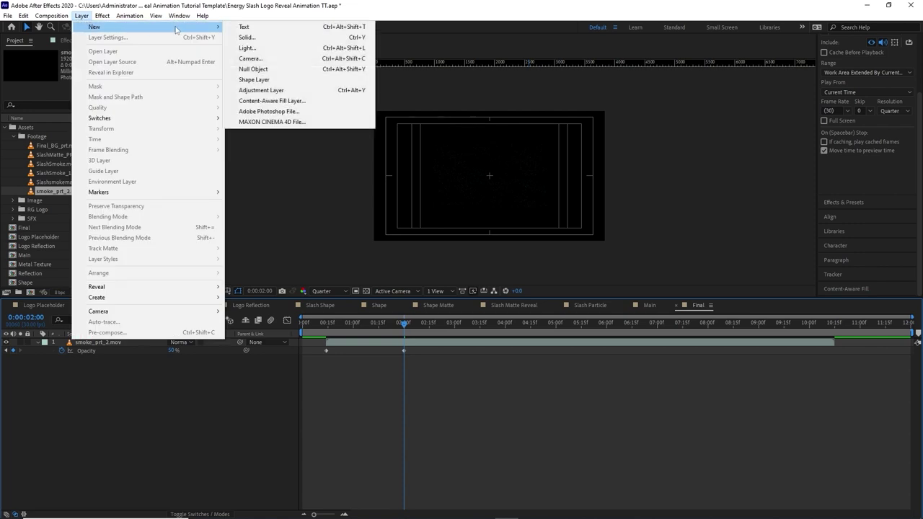
click(250, 59)
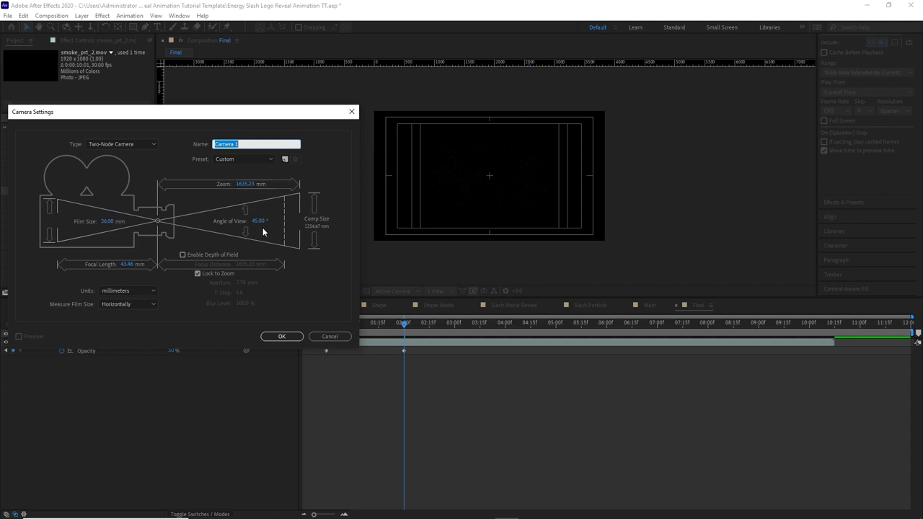
click(281, 336)
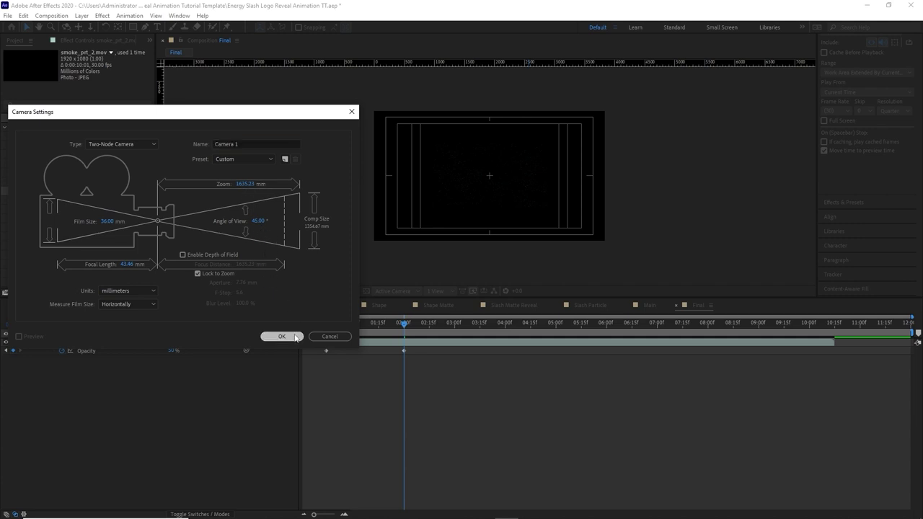
click(535, 303)
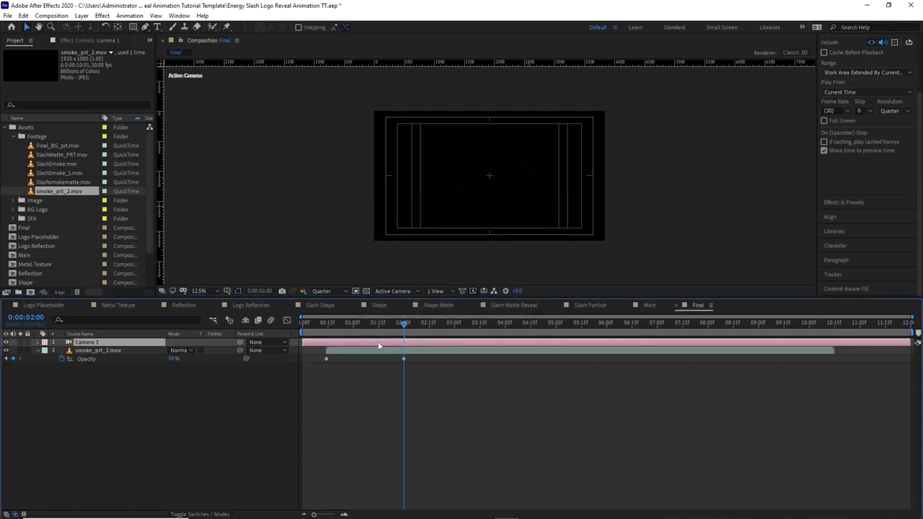
Keyframe Camera 1's Position from Z -4635.3 at 0:00:00:00 to Z 4229.2 at 0:00:05:00
drag(405, 320, 293, 330)
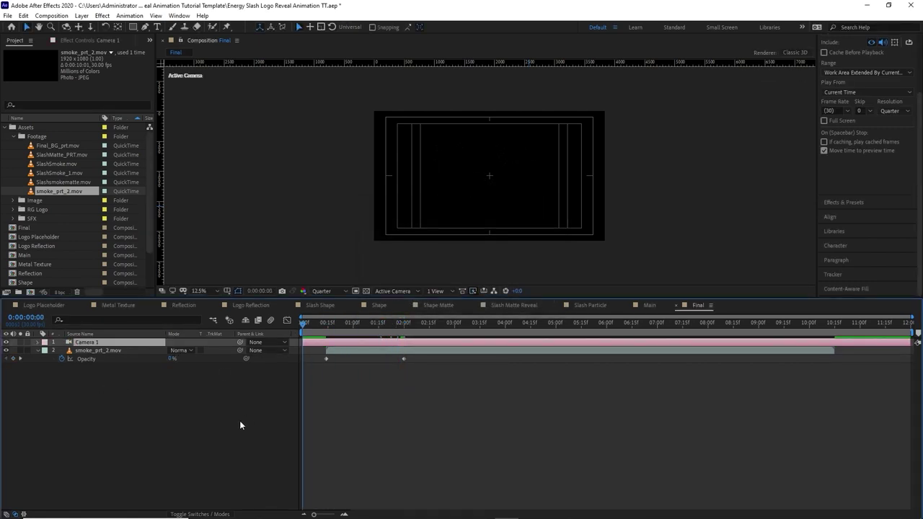
key(p)
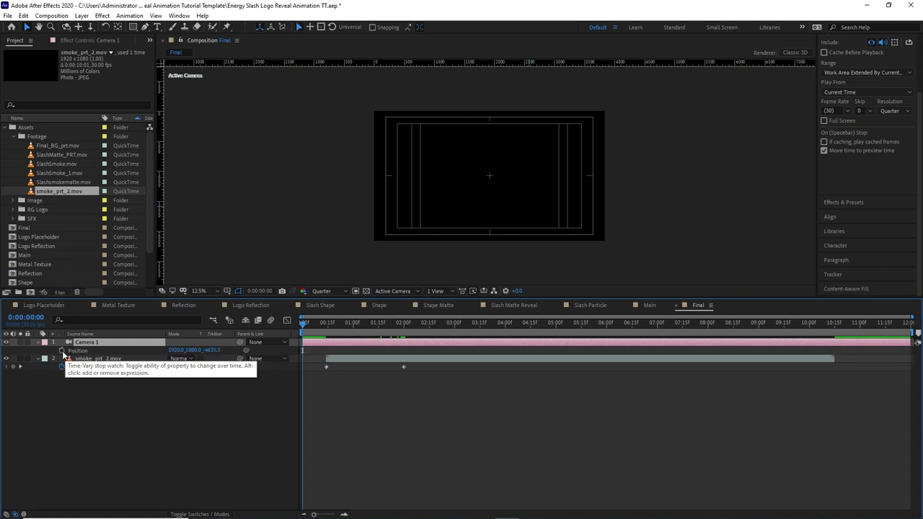
click(61, 350)
drag(304, 324, 557, 323)
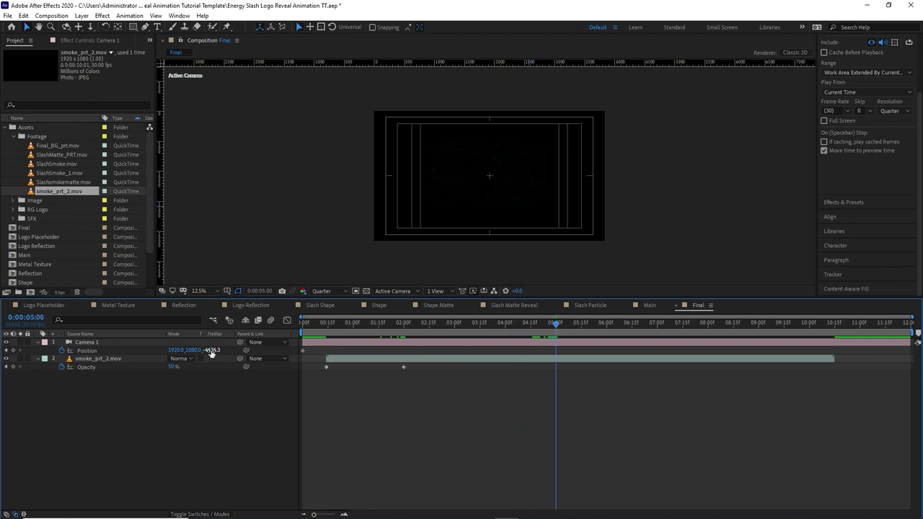
click(211, 350)
text(4229.2)
key(Return)
click(82, 15)
Add a black solid (Black Solid 3) with default settings to Final
mouse_move(101, 27)
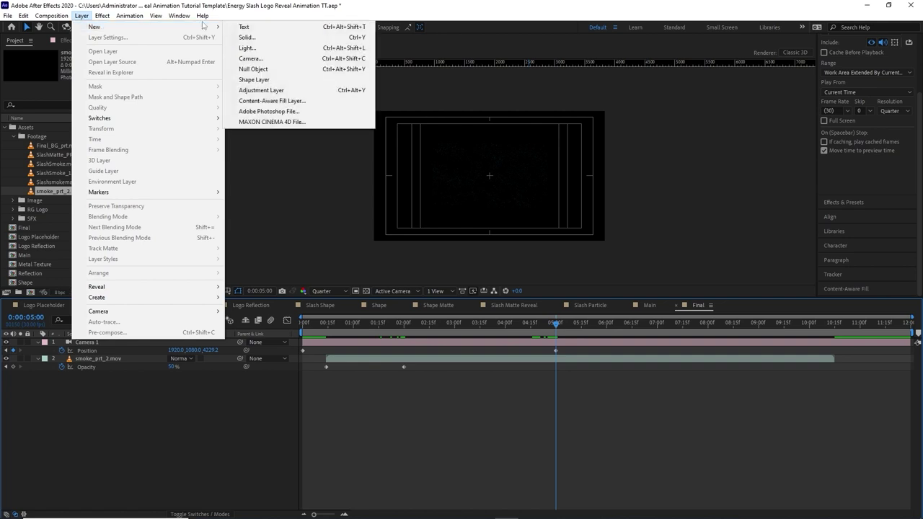
click(236, 38)
click(484, 349)
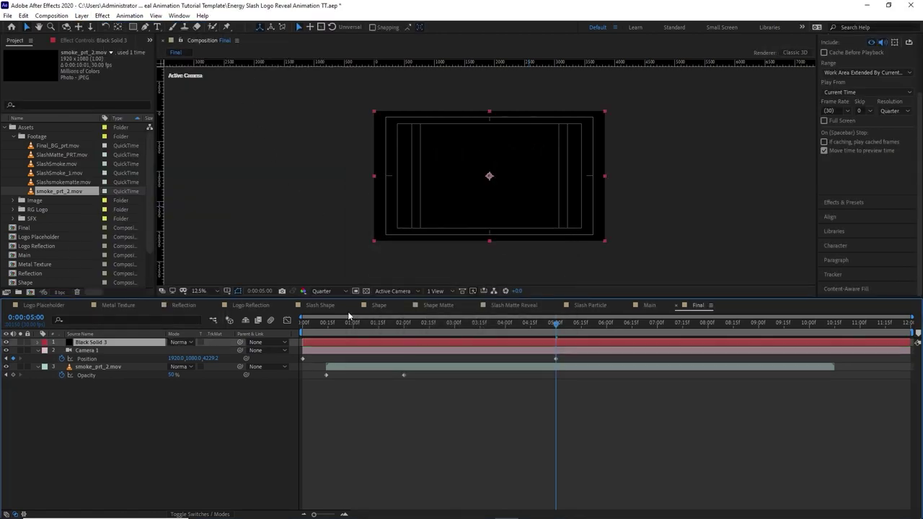
click(14, 136)
Add the Main and Slash Matte Reveal comps and set Main's track matte to Luma Matte
drag(32, 201, 89, 343)
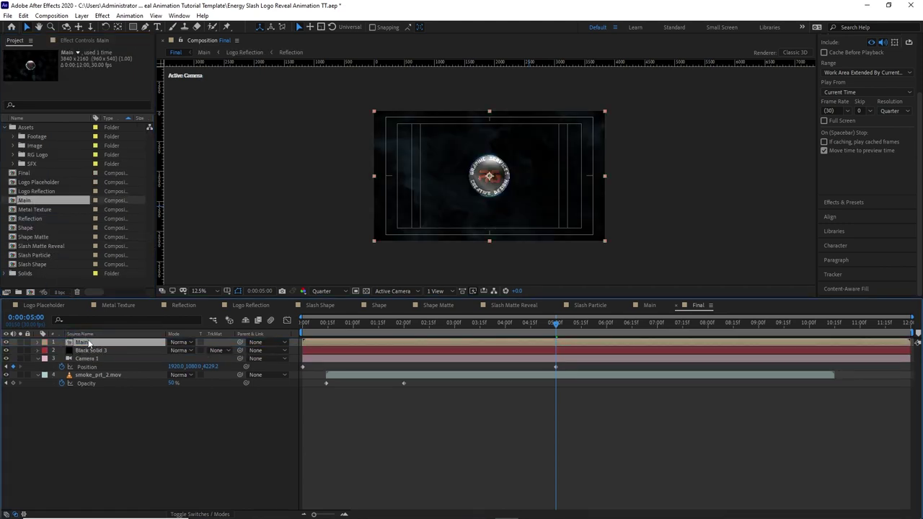
click(56, 246)
drag(57, 249, 97, 344)
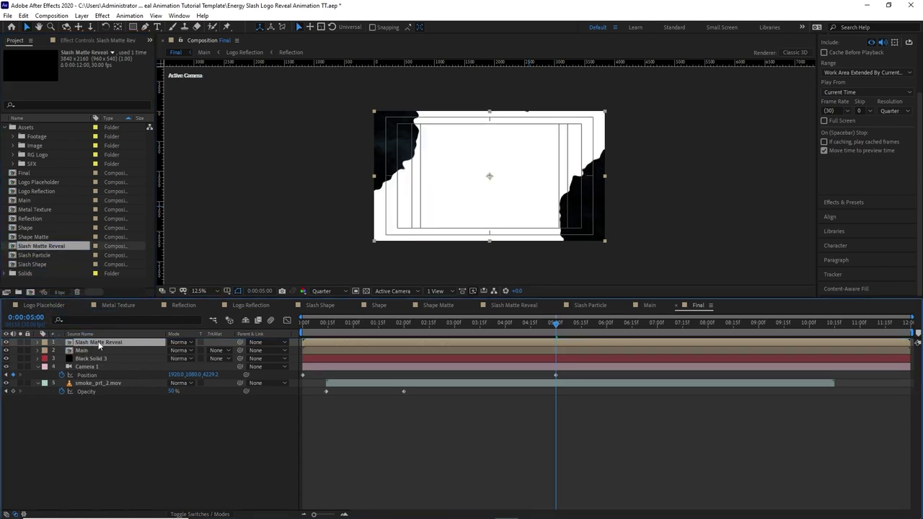
click(229, 351)
click(250, 396)
click(115, 383)
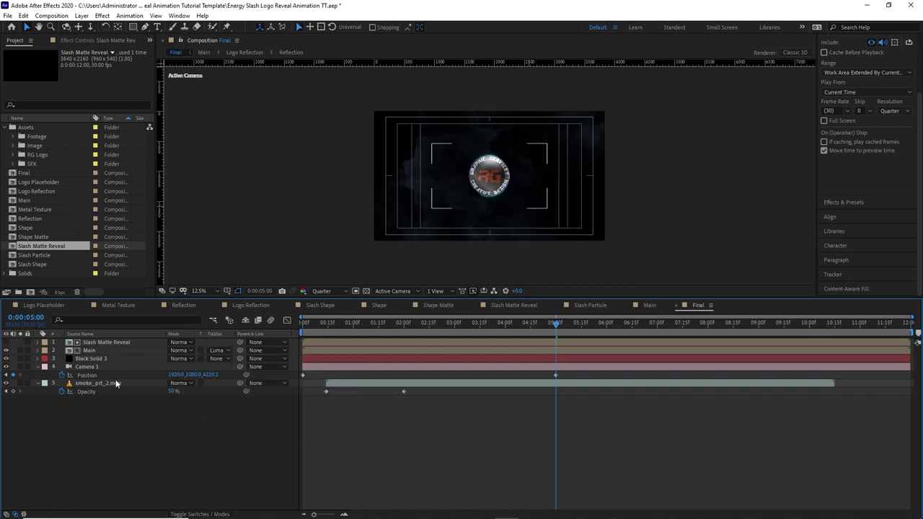
click(118, 384)
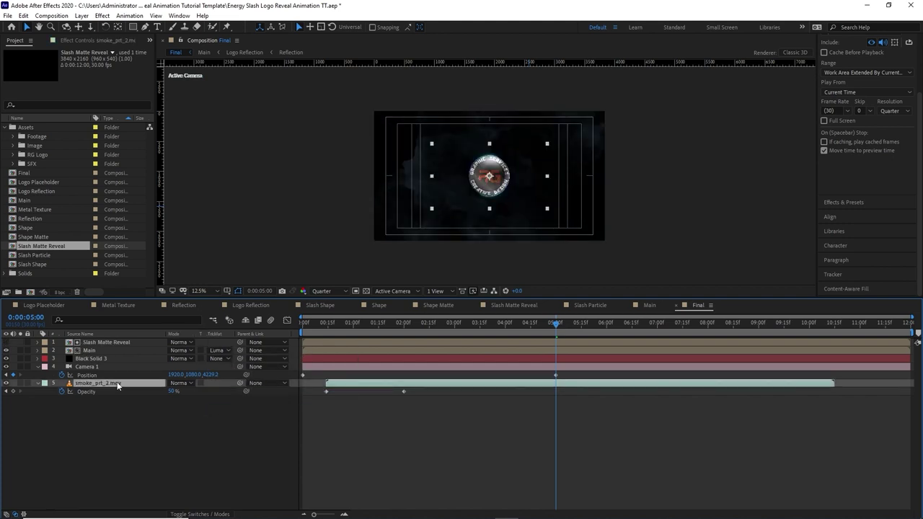
click(101, 15)
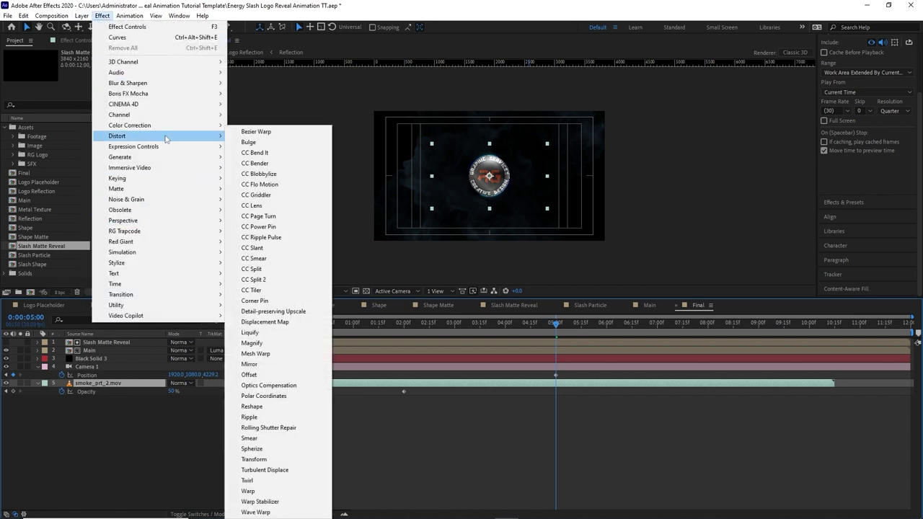
Place Color Guide 1.png at Final's top-left corner and remove the smoke layer's trial Tritone
mouse_move(167, 126)
click(251, 463)
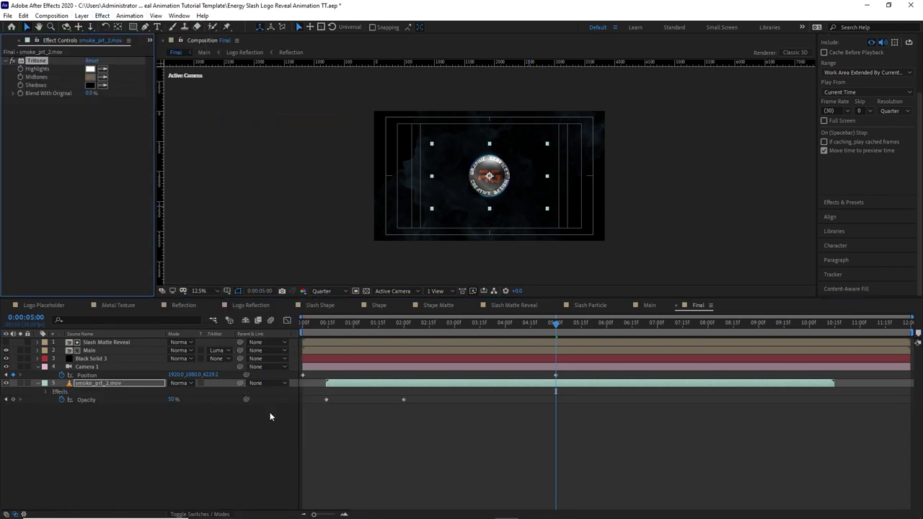
click(8, 40)
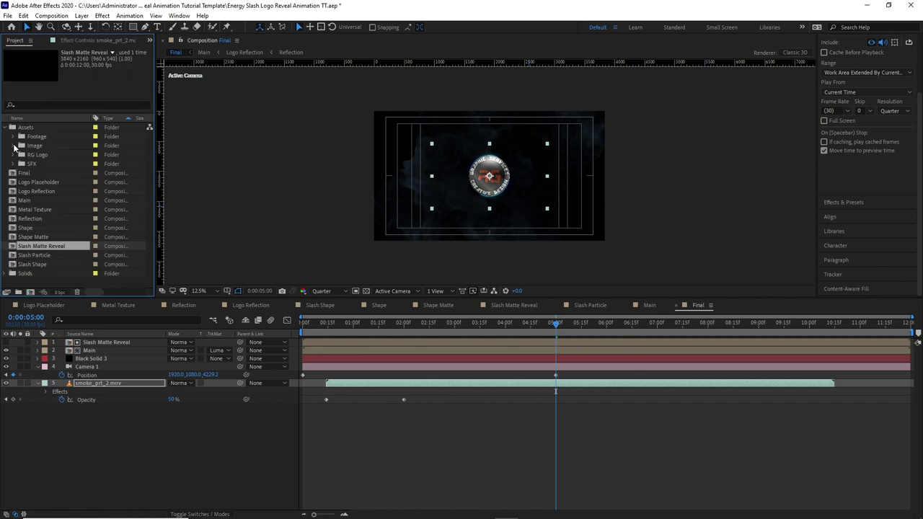
click(13, 145)
drag(47, 154, 100, 343)
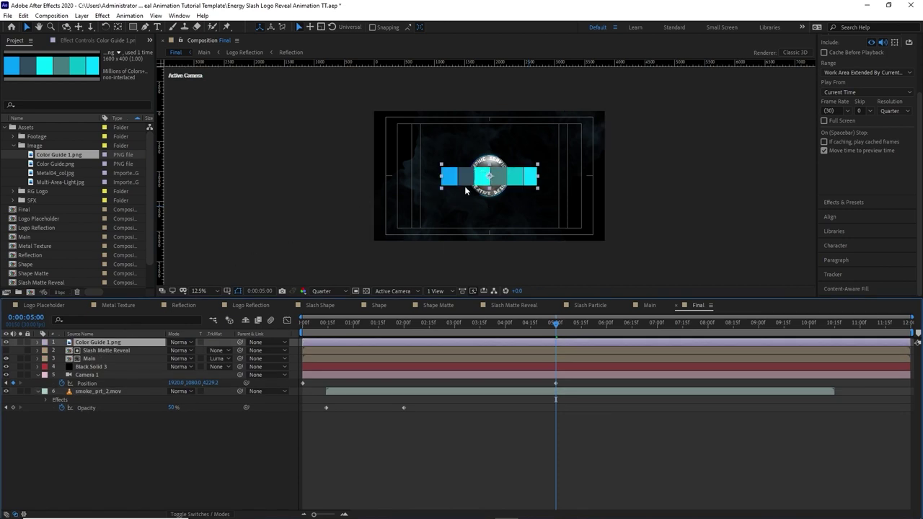
drag(488, 178, 428, 125)
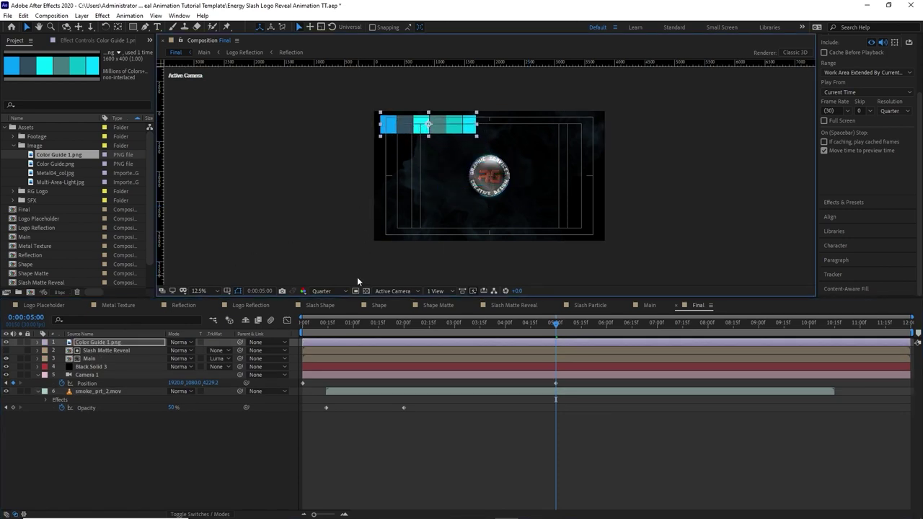
key(F3)
click(111, 391)
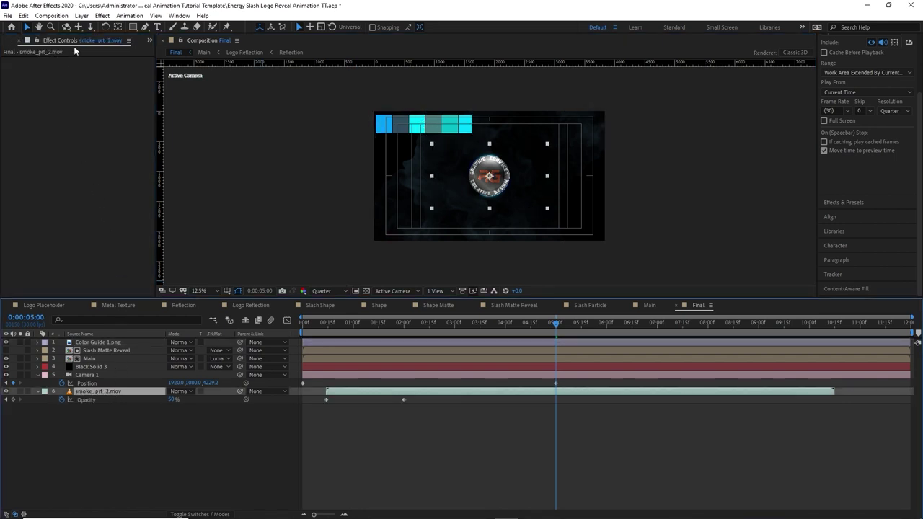
Apply Curves, Tritone and Glow to smoke_prt_2.mov, sampling cyan from the guide for Tritone midtones
click(101, 15)
mouse_move(214, 126)
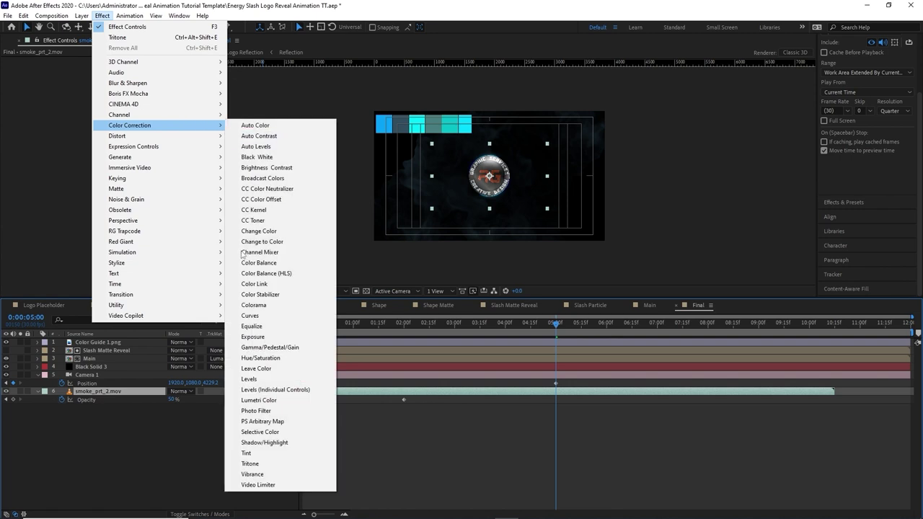
click(250, 315)
click(101, 15)
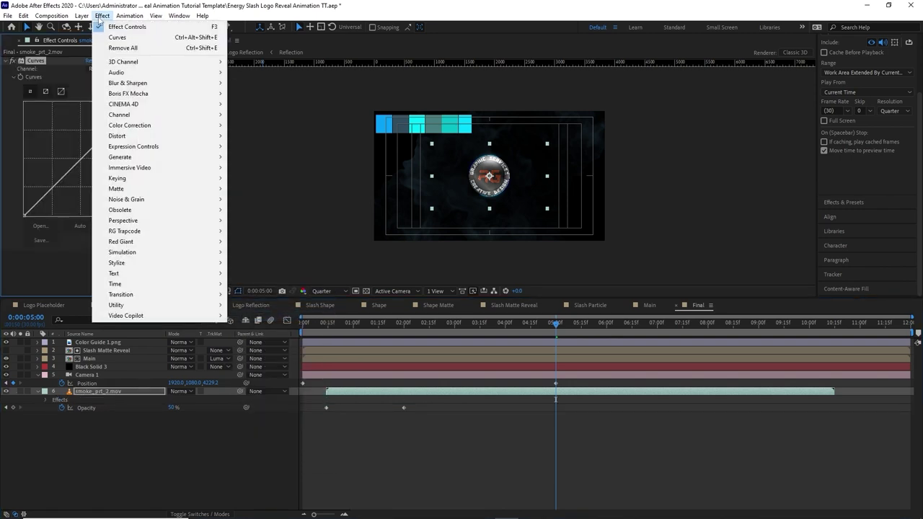
mouse_move(181, 126)
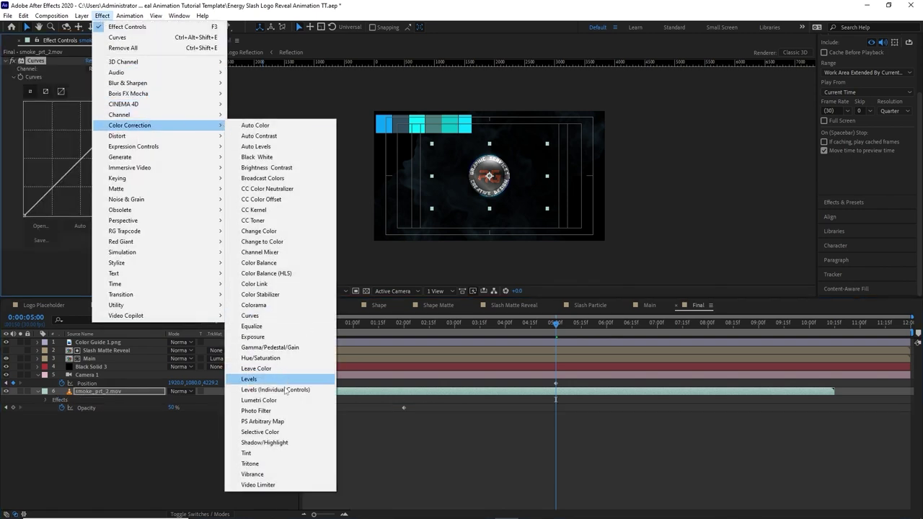
click(250, 464)
click(102, 16)
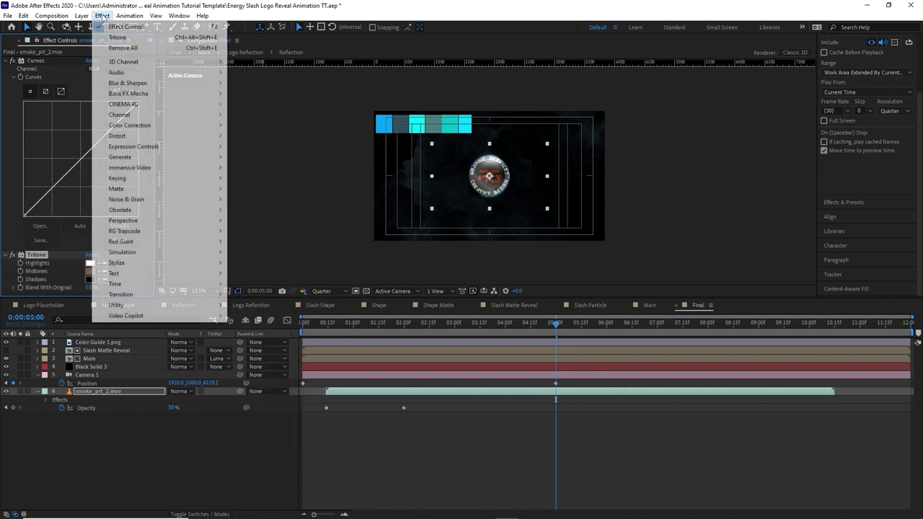
mouse_move(166, 263)
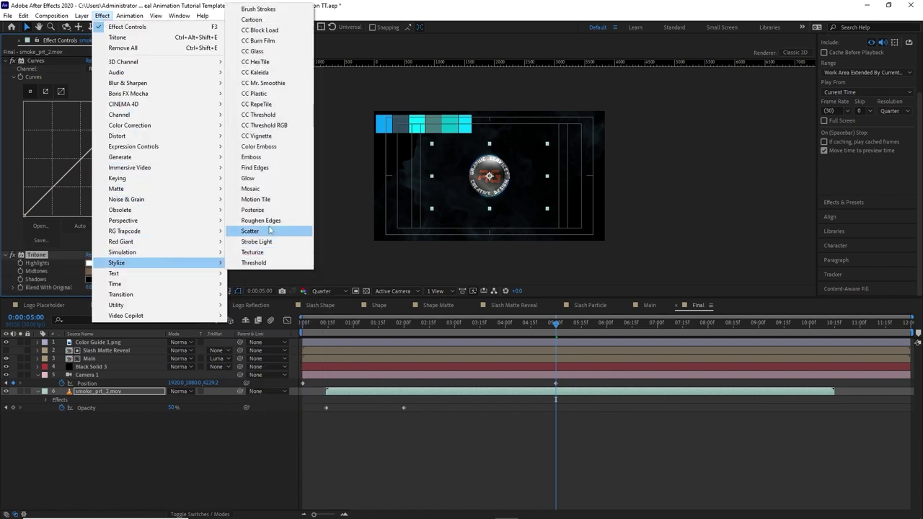
click(248, 178)
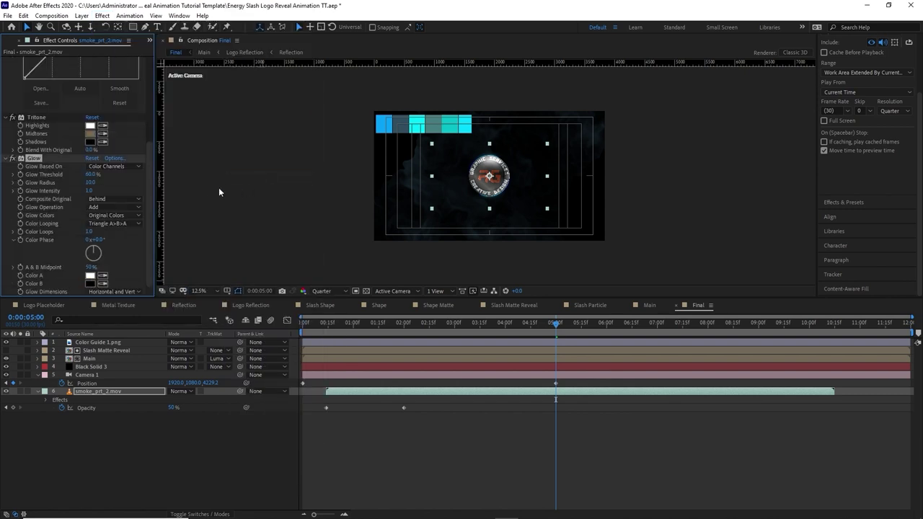
click(102, 133)
click(411, 117)
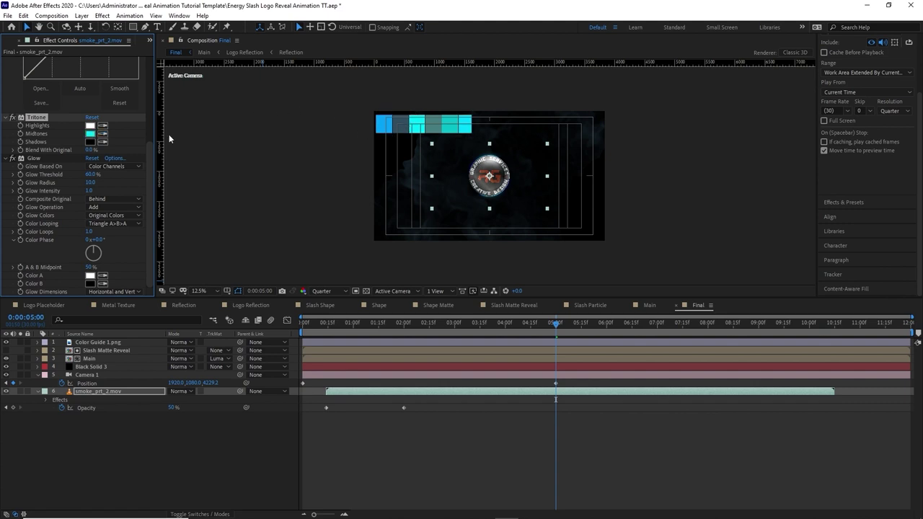
Shape the smoke layer's Curves graph into an S-curve
scroll(94, 191, up, 5)
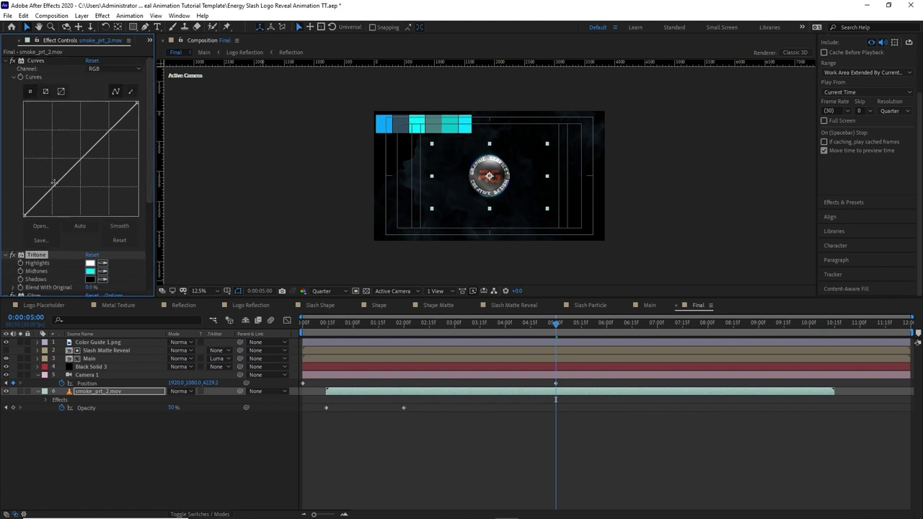
drag(56, 184, 74, 197)
drag(117, 150, 100, 136)
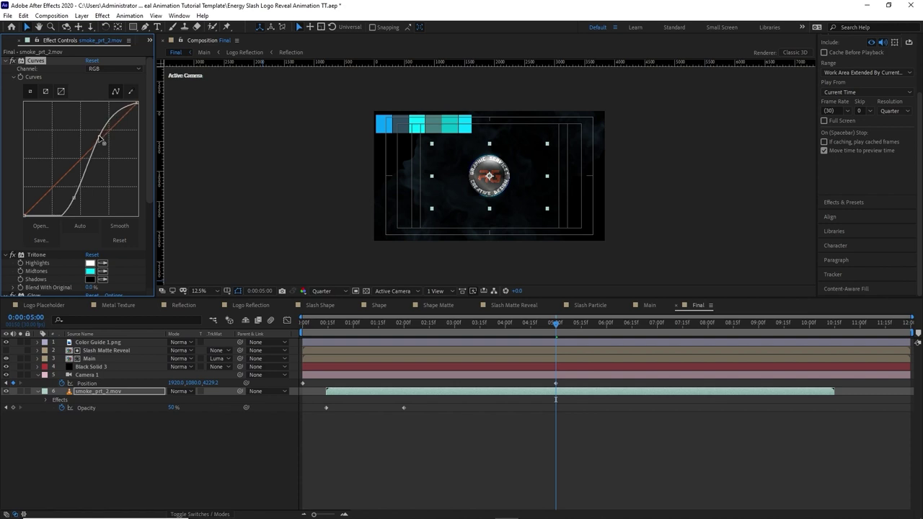
drag(74, 196, 71, 190)
drag(149, 182, 162, 276)
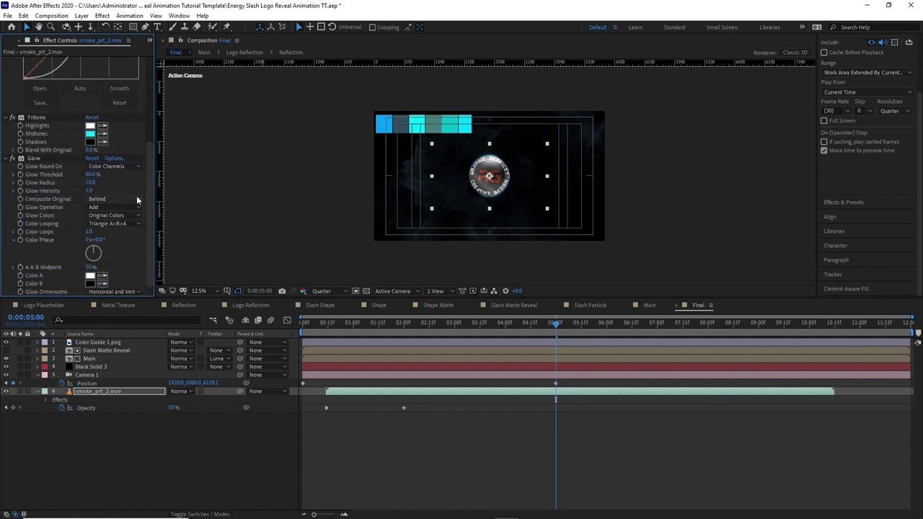
Set the Glow Threshold to 56.5%
click(88, 174)
text(56.5)
click(34, 160)
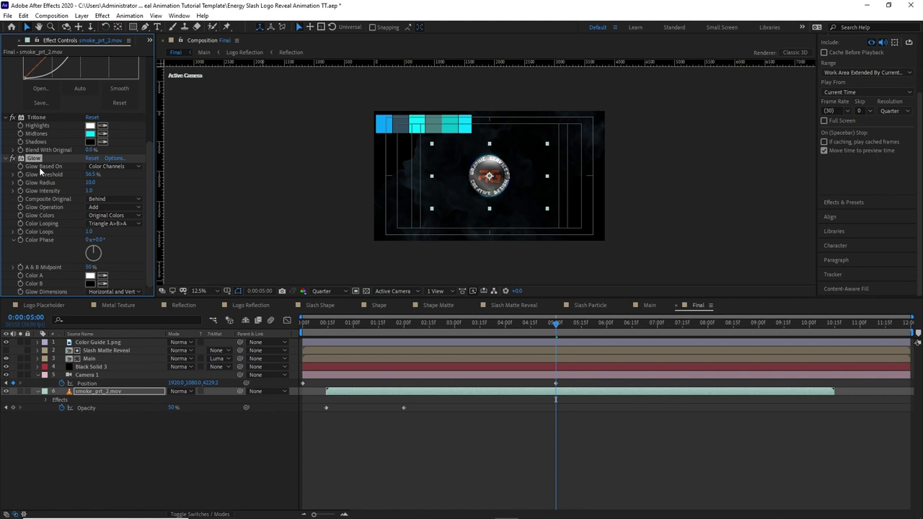
Duplicate the smoke layer's Glow and set Glow 2 to 30.2% threshold and radius 86
key(ctrl+d)
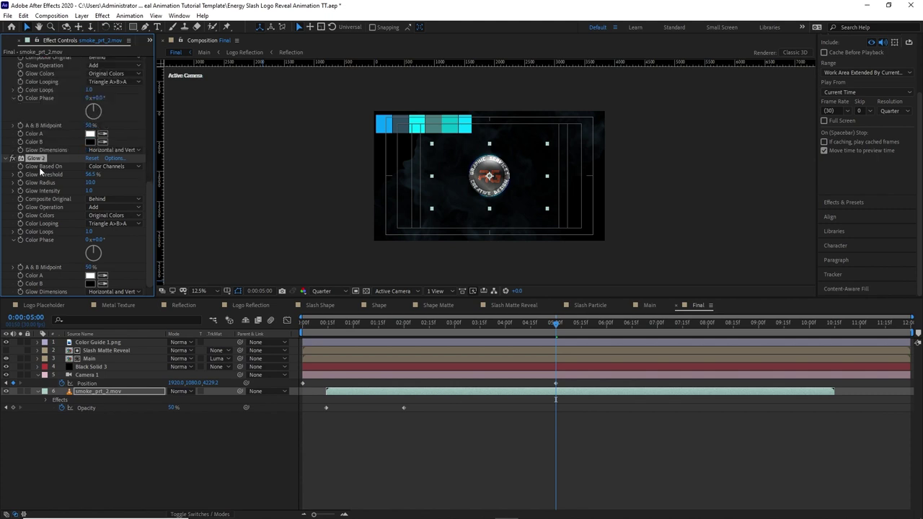
click(90, 174)
text(30)
click(91, 190)
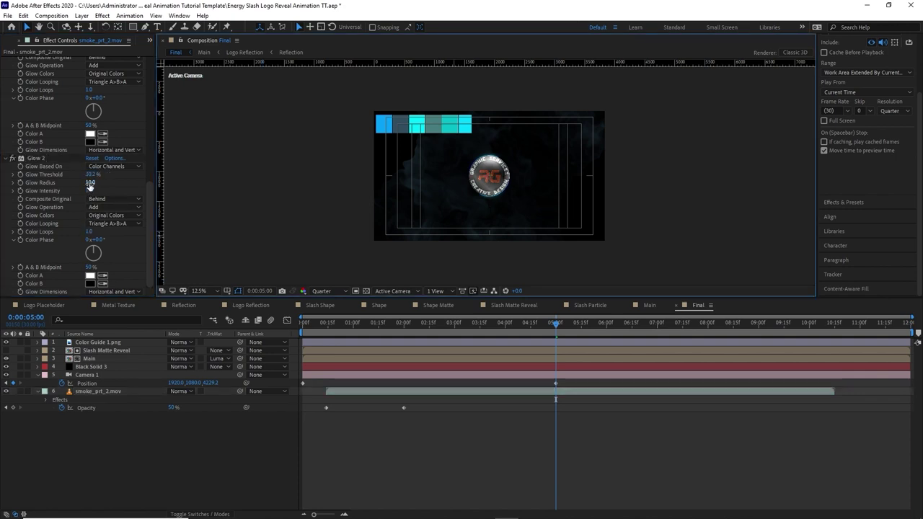
click(90, 183)
text(86)
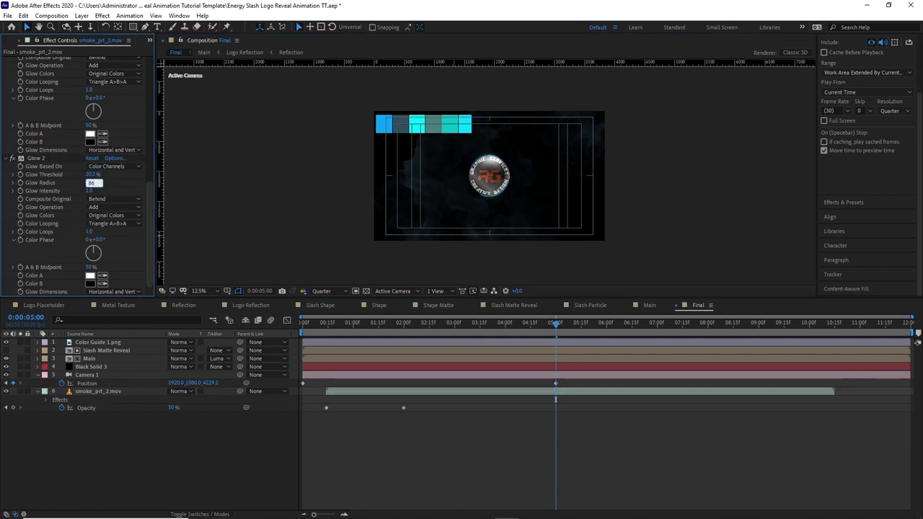
key(Return)
click(10, 41)
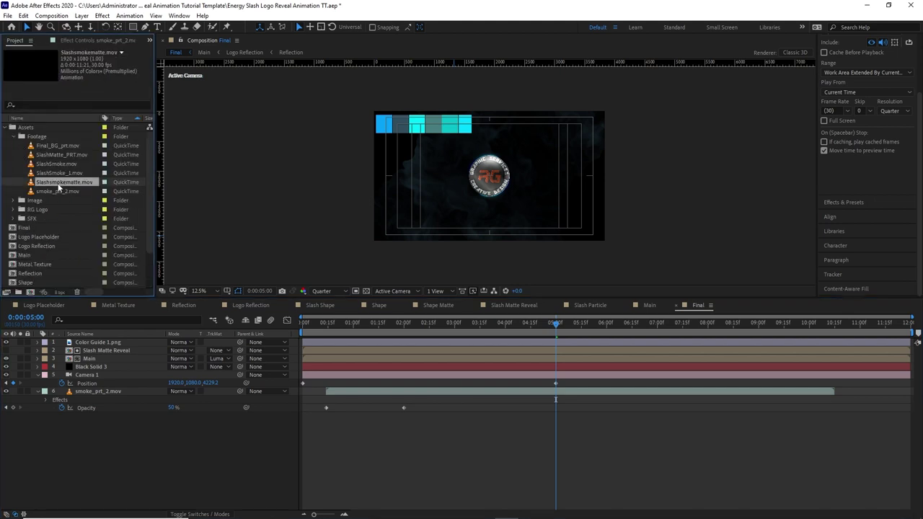
Add Slashsmokematte.mov to the Final comp and hide the Color Guide 1.png layer
drag(59, 186, 99, 346)
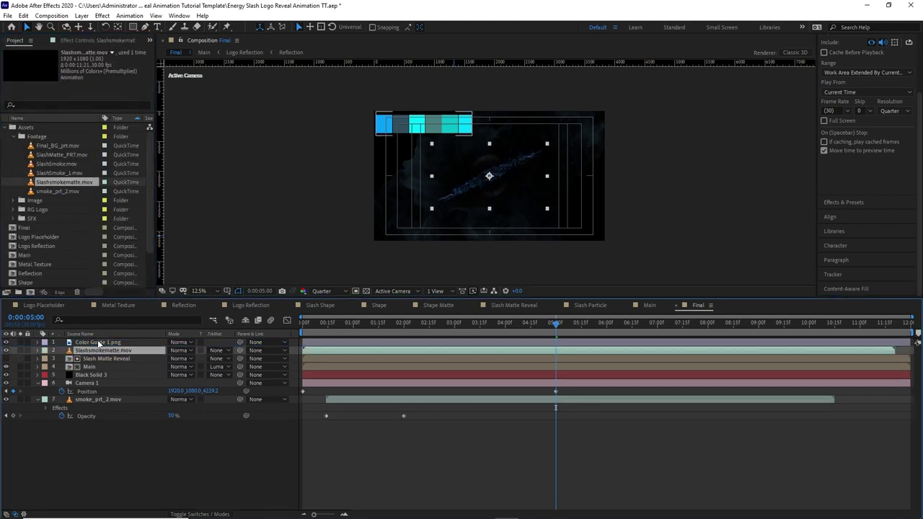
click(98, 343)
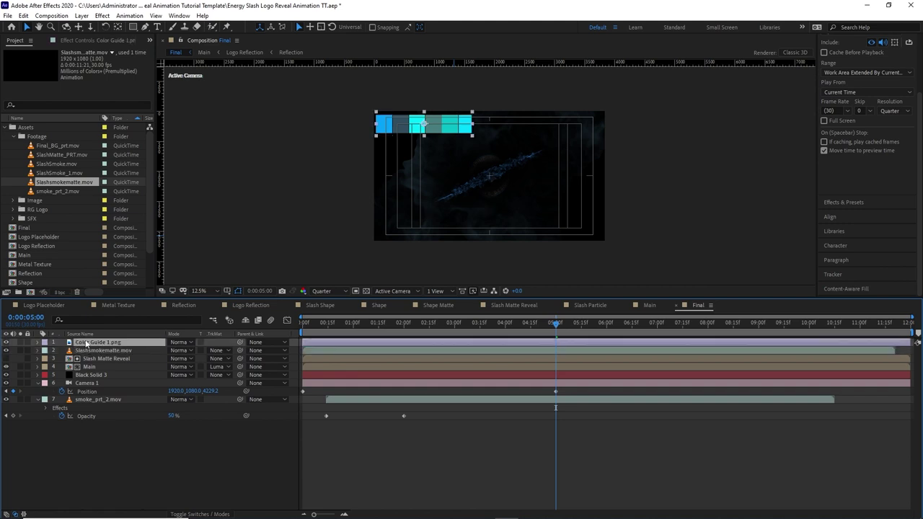
click(6, 342)
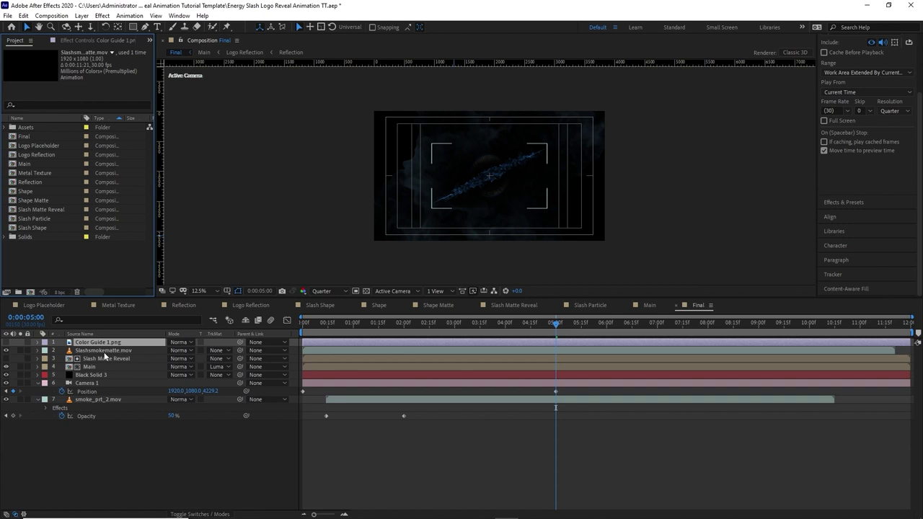
click(104, 350)
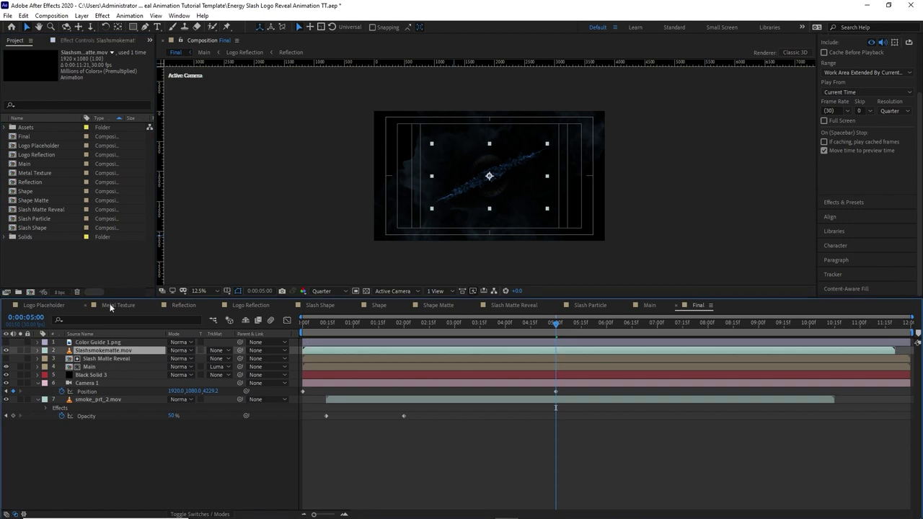
Apply Tritone to Slashsmokematte.mov with teal midtones sampled from the colour guide
click(103, 15)
mouse_move(218, 126)
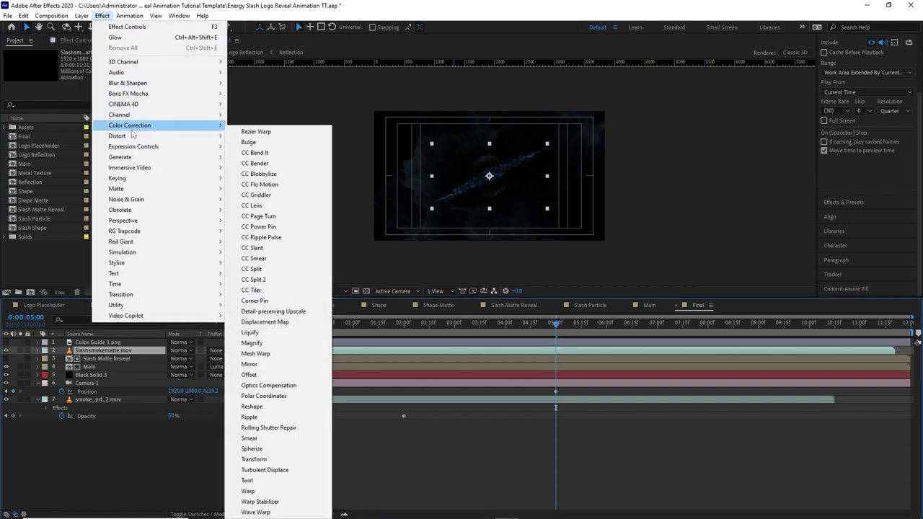
click(250, 464)
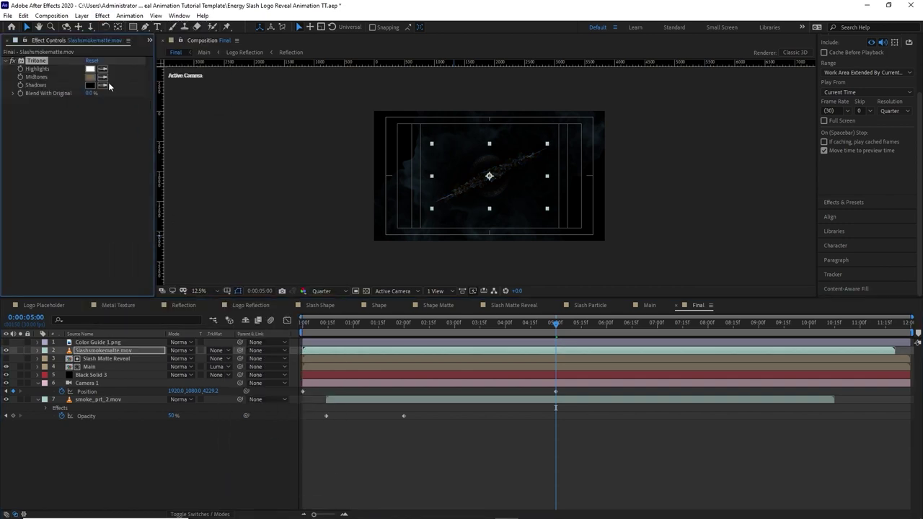
click(7, 342)
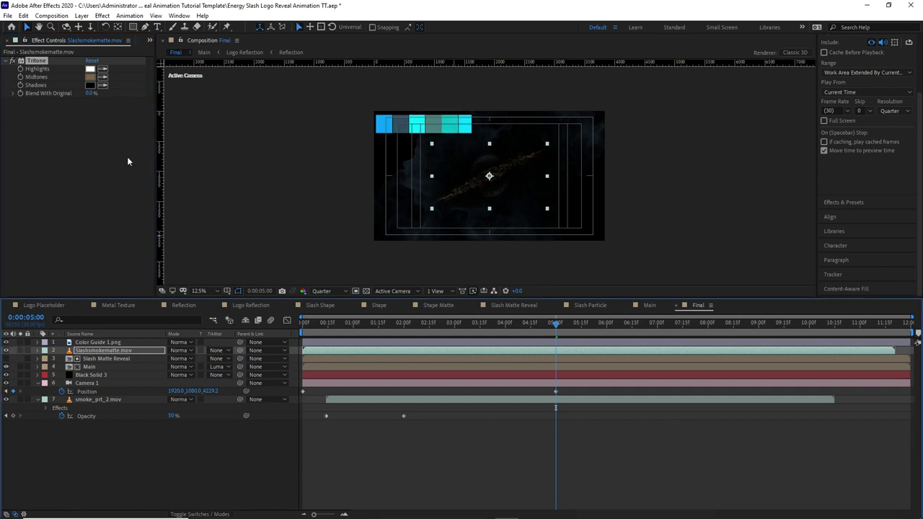
click(103, 78)
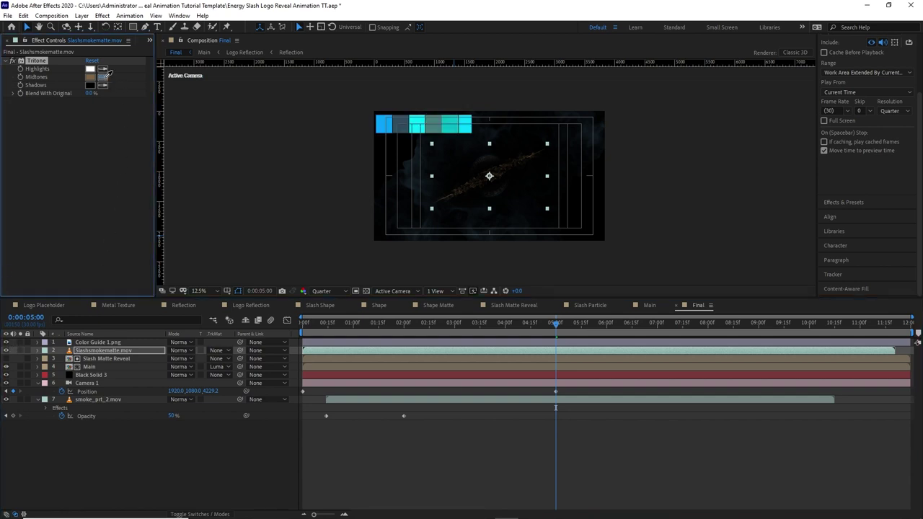
click(433, 119)
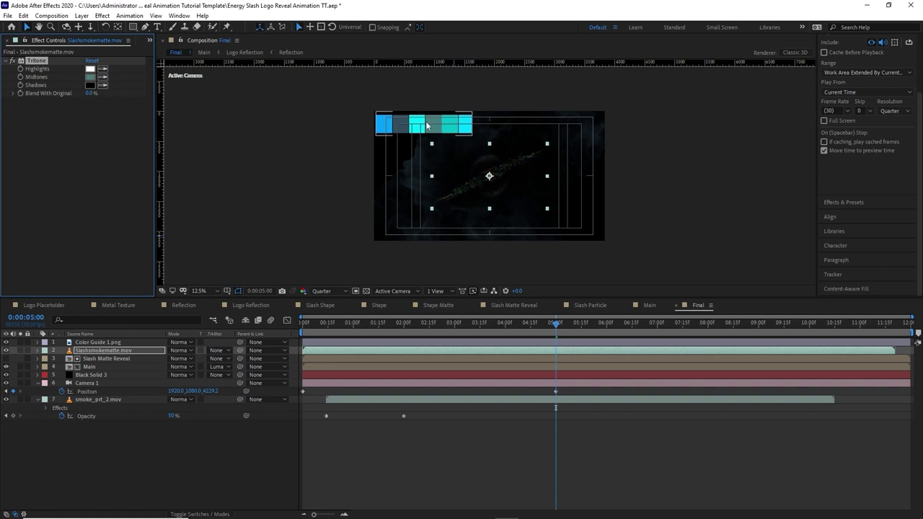
click(6, 342)
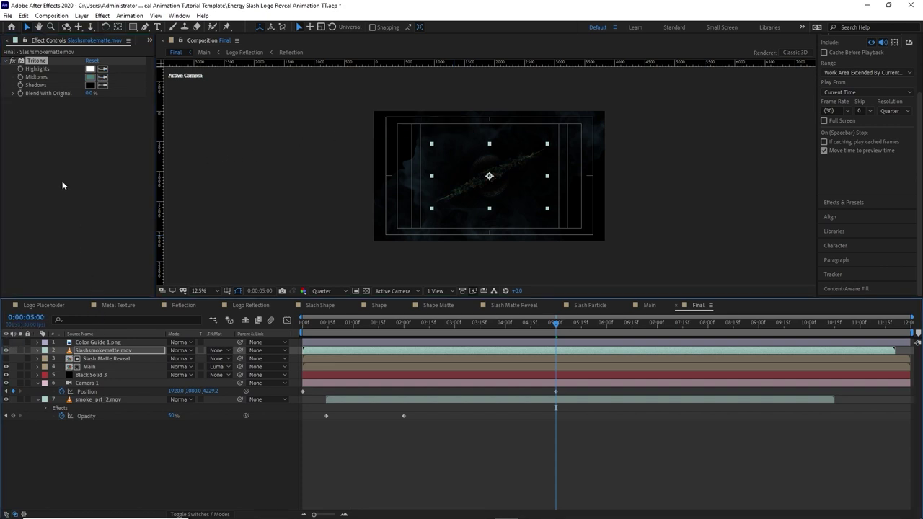
click(150, 41)
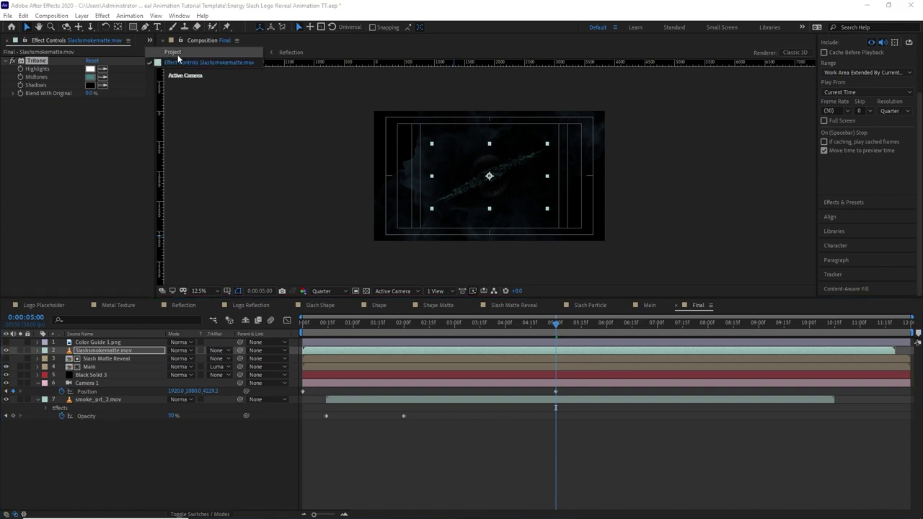
click(173, 52)
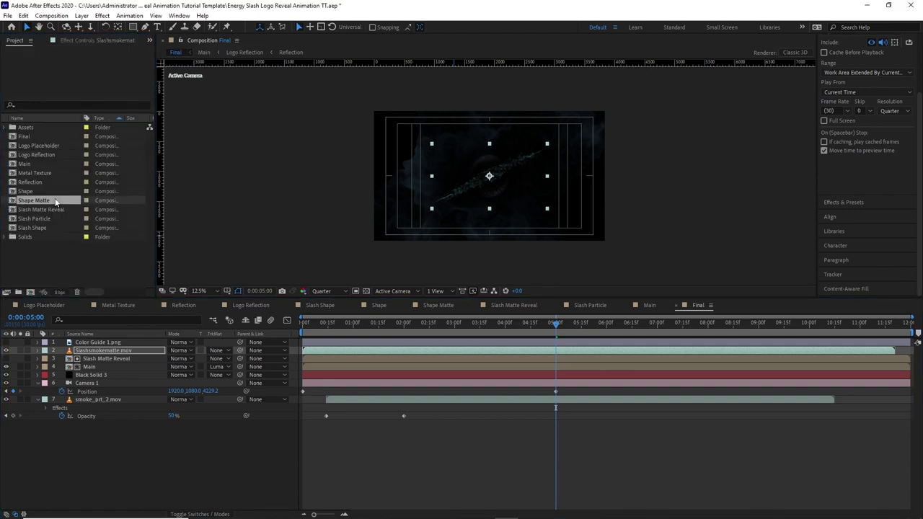
Add the Shape Matte comp as a layer with Dynamic Twist Fractal Noise
drag(56, 200, 108, 348)
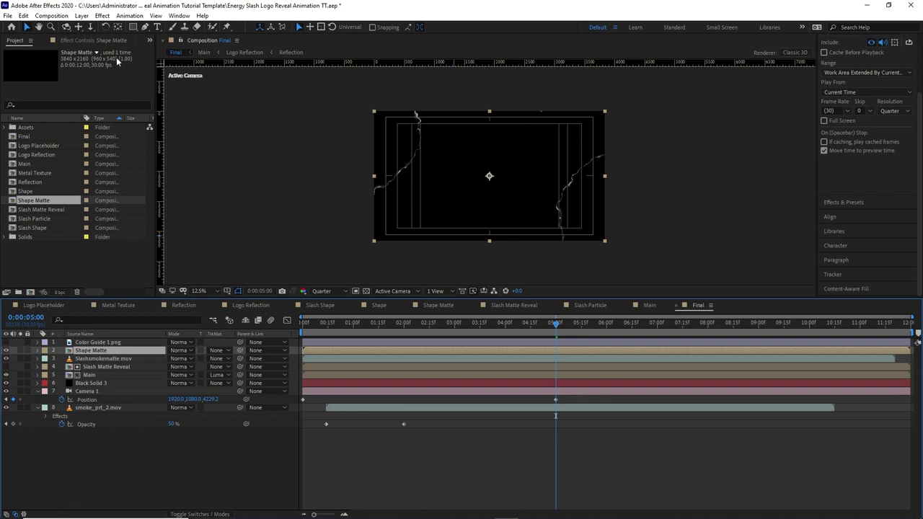
click(102, 15)
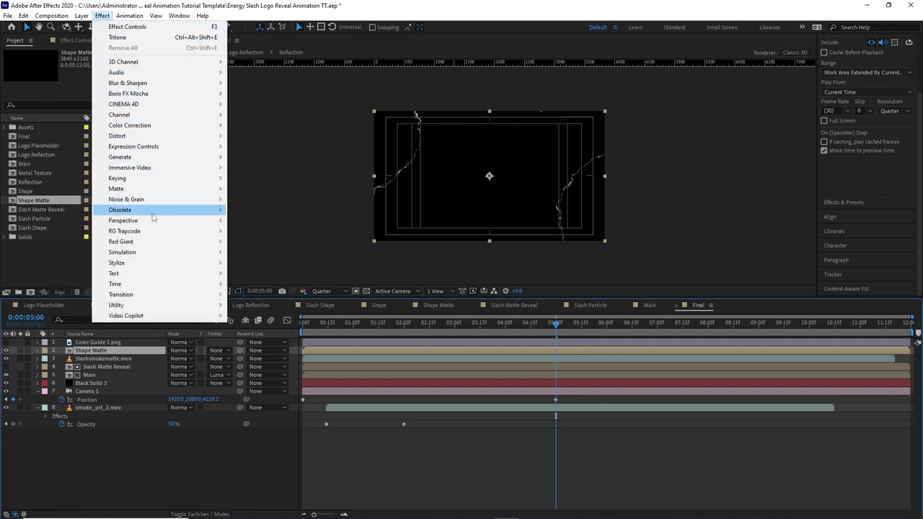
mouse_move(155, 199)
click(241, 220)
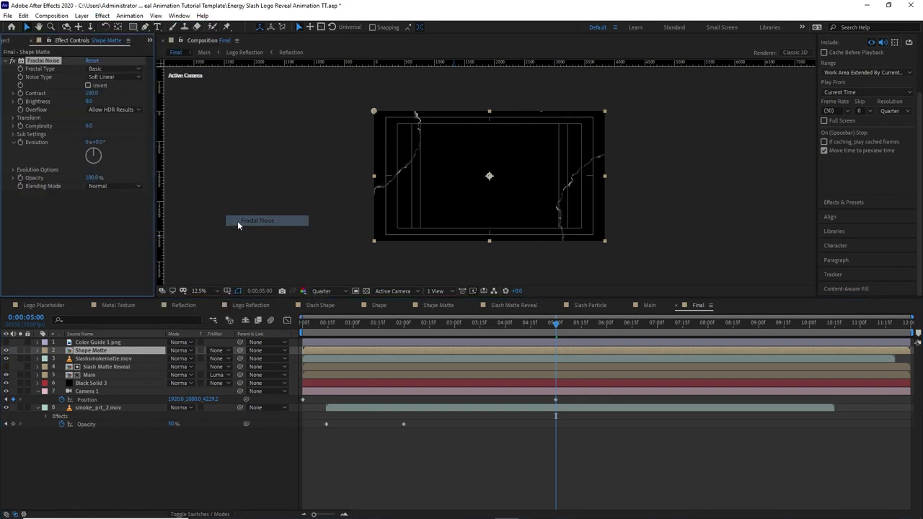
click(126, 69)
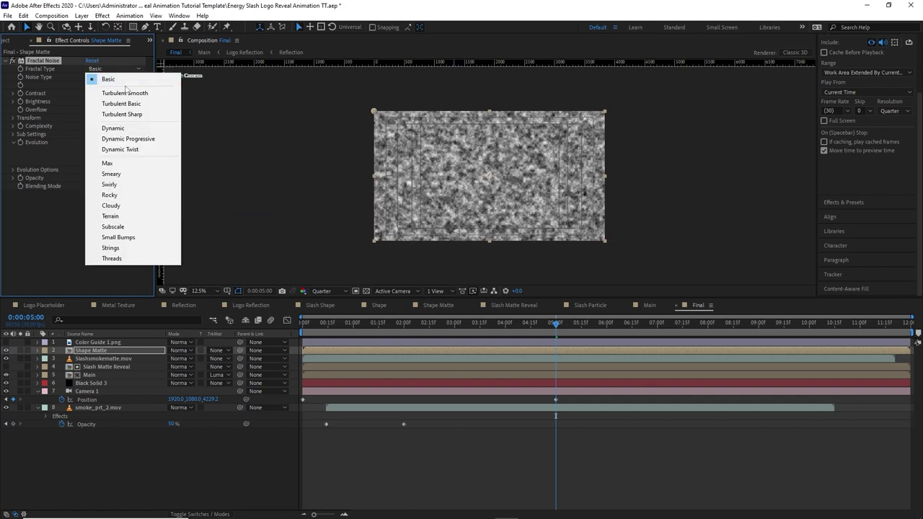
click(121, 149)
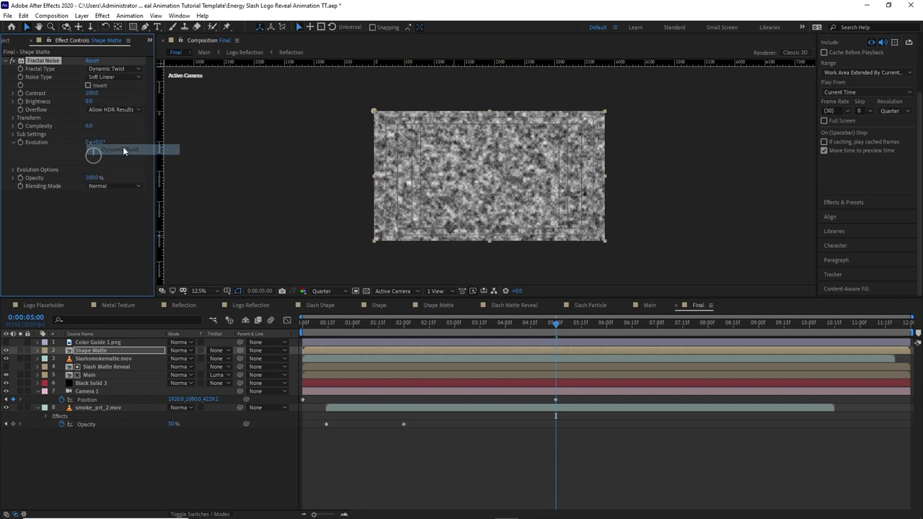
Set the noise contrast to 326 and scale to 76, and start a 'time*' Evolution expression
click(96, 94)
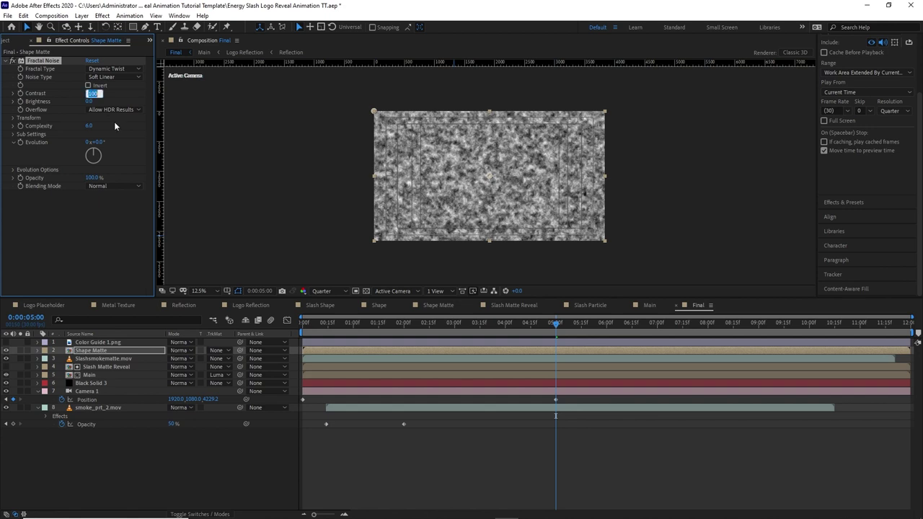
text(326)
click(12, 118)
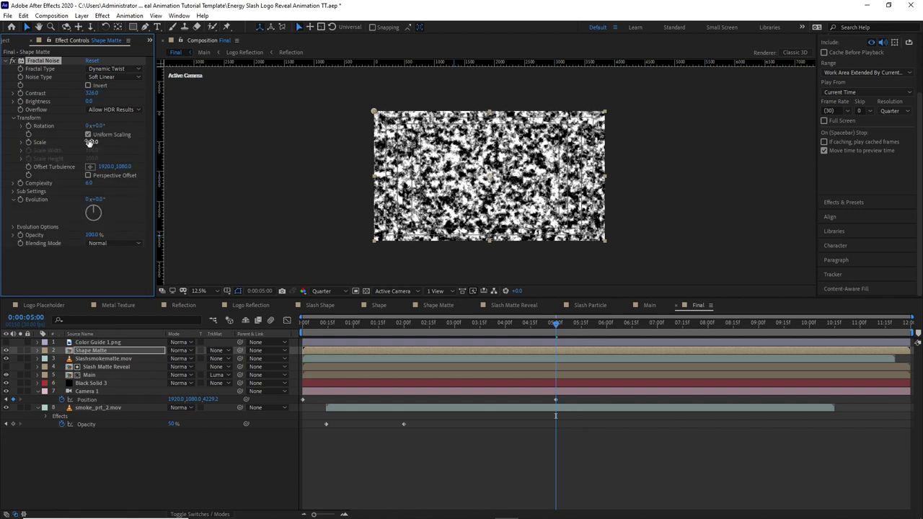
click(91, 142)
text(76)
click(653, 274)
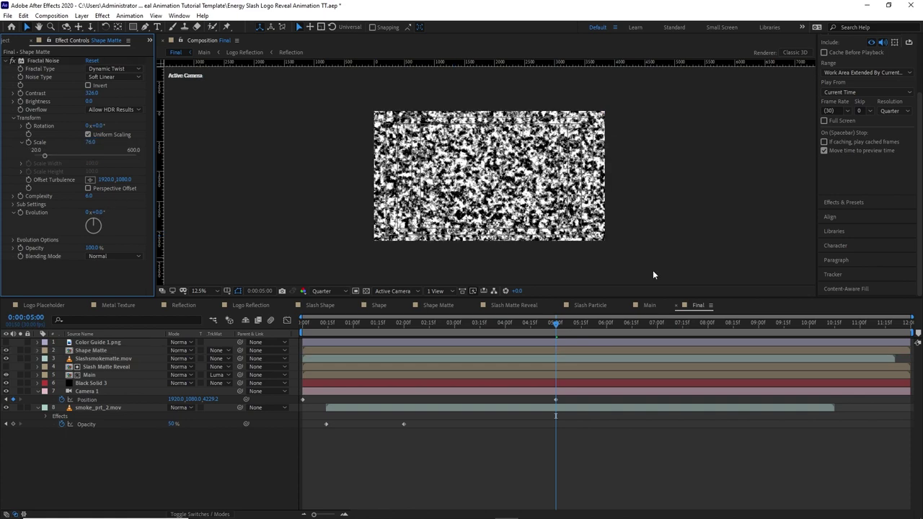
alt+click(20, 211)
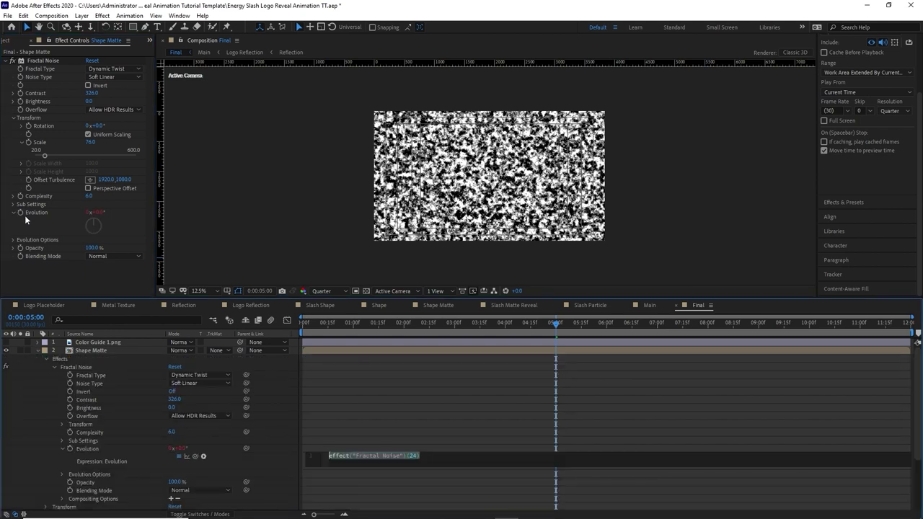
text(time*100)
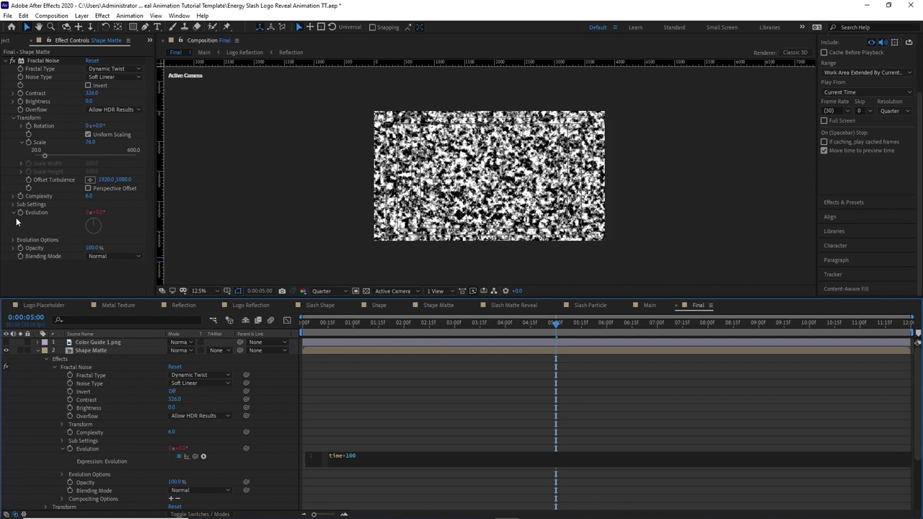
Set Shape Matte to Add, tint it cyan with Tritone, and use Multiply noise blending
click(38, 350)
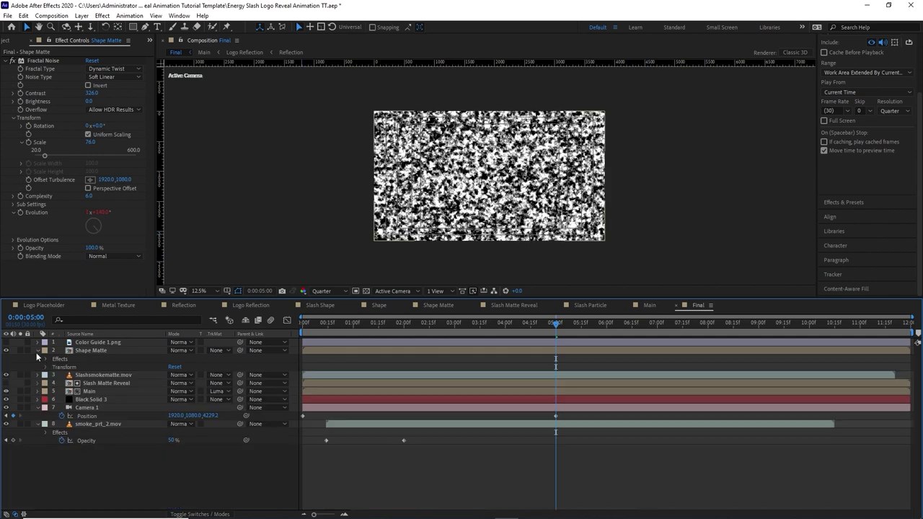
click(187, 355)
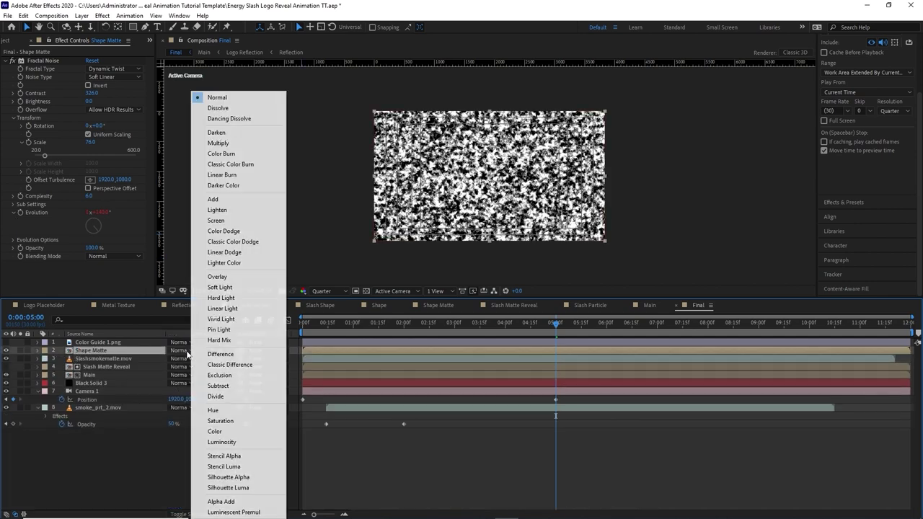
click(205, 199)
click(105, 17)
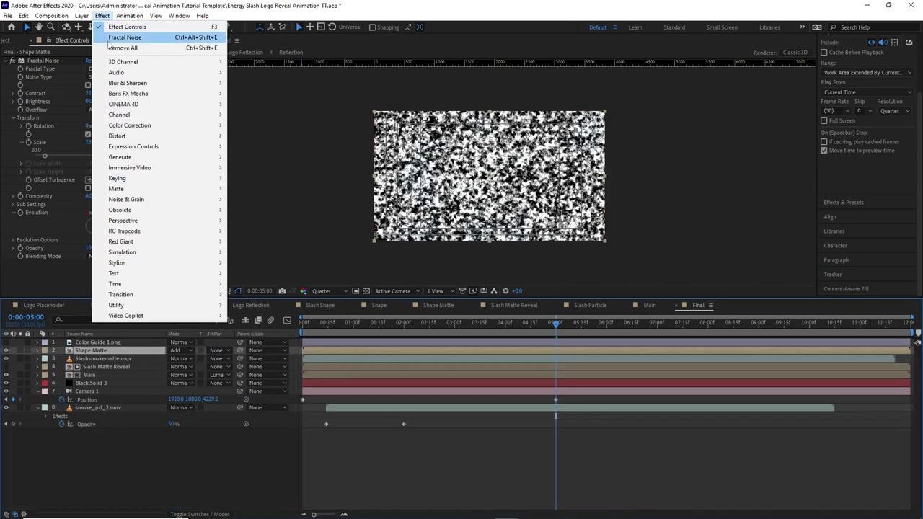
mouse_move(127, 126)
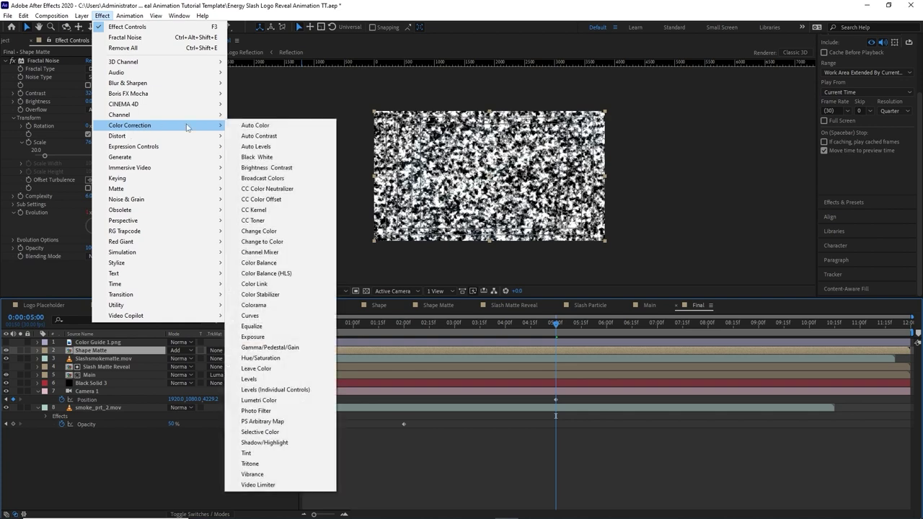
click(279, 467)
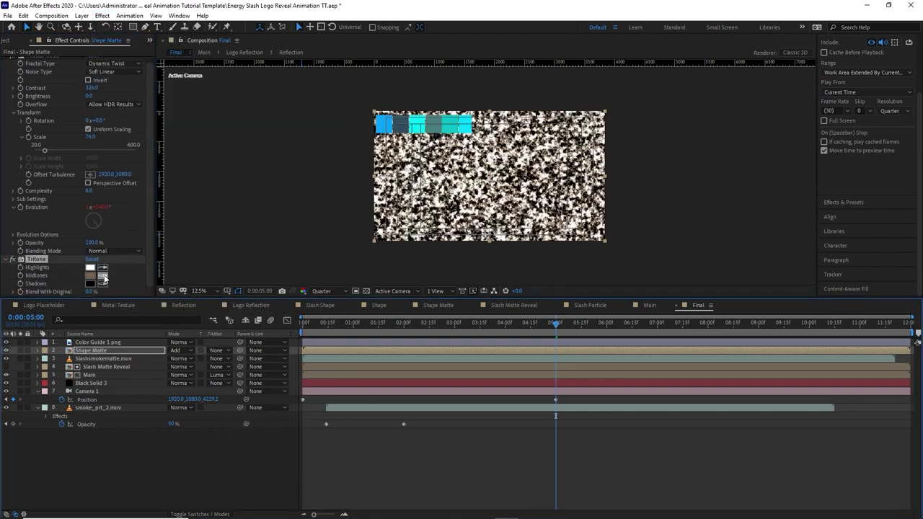
click(103, 280)
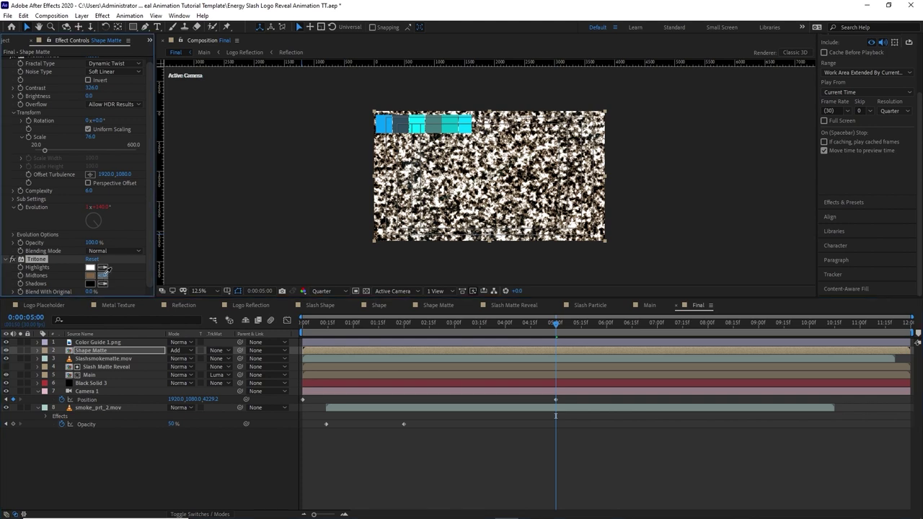
click(416, 126)
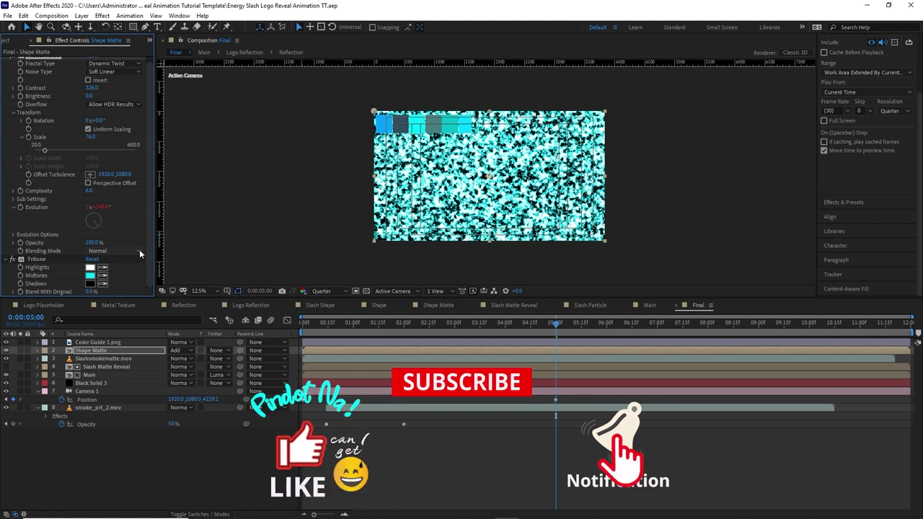
click(139, 251)
click(112, 297)
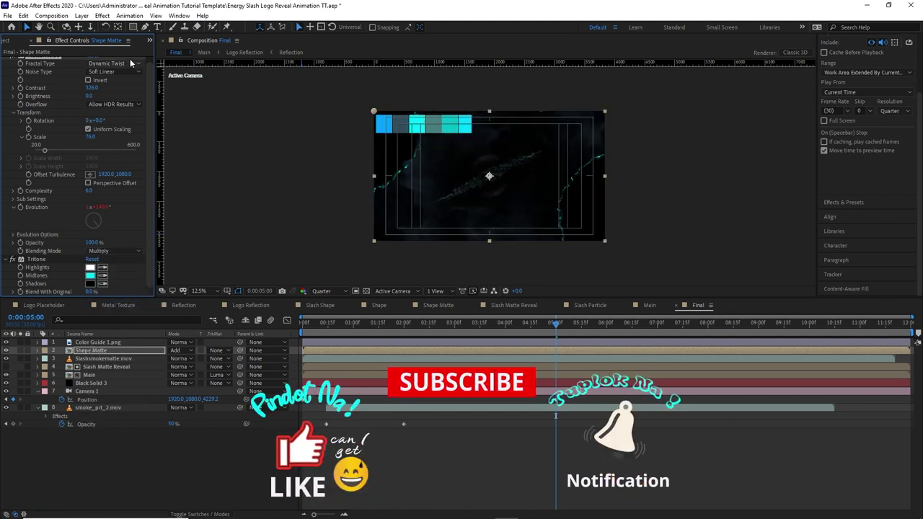
Give Shape Matte a Glow with 38% threshold and radius 19, then add Slash Shape to Final
click(102, 15)
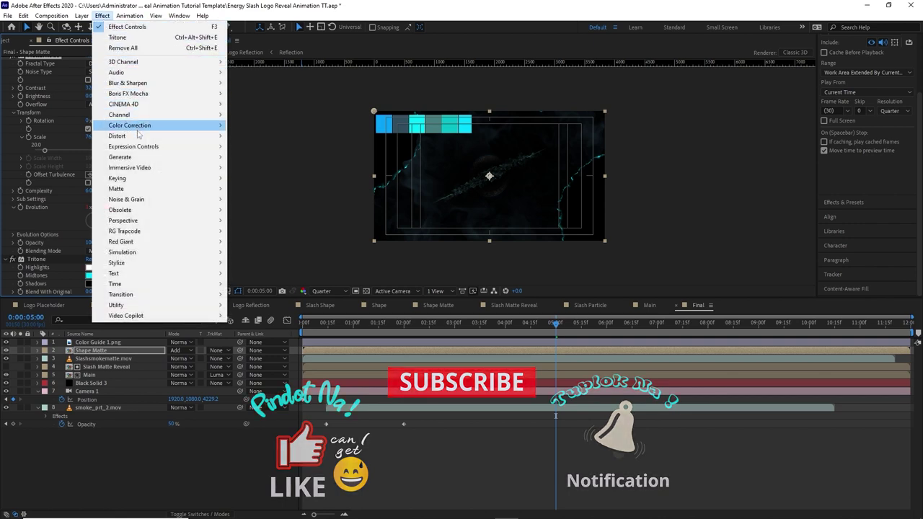
mouse_move(181, 263)
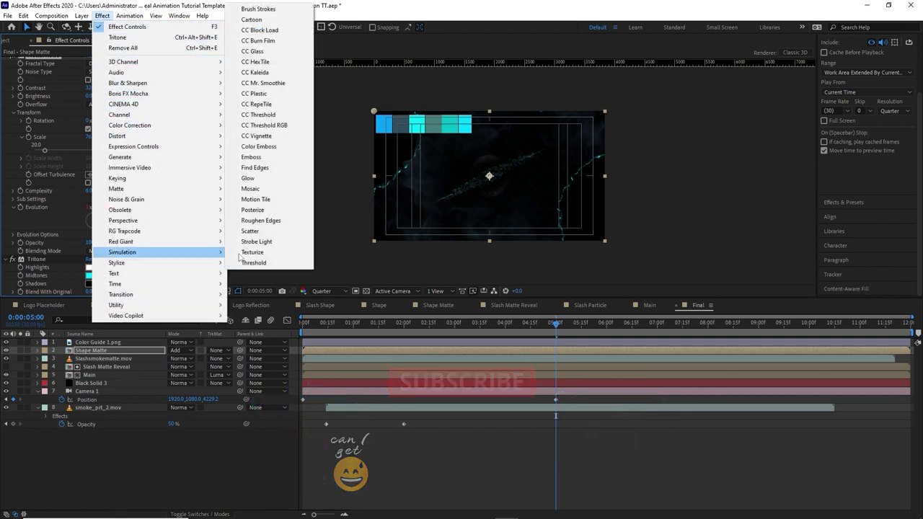
click(260, 181)
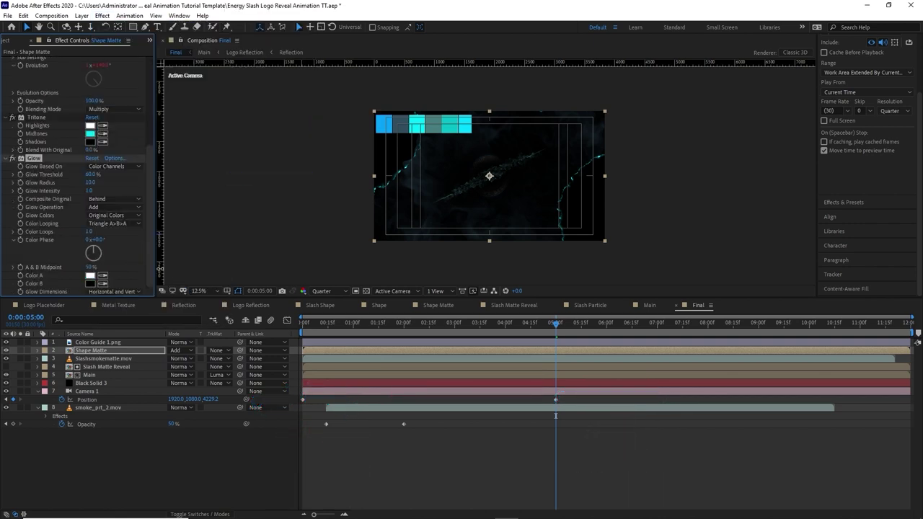
click(88, 174)
text(38)
key(Tab)
text(1)
click(242, 232)
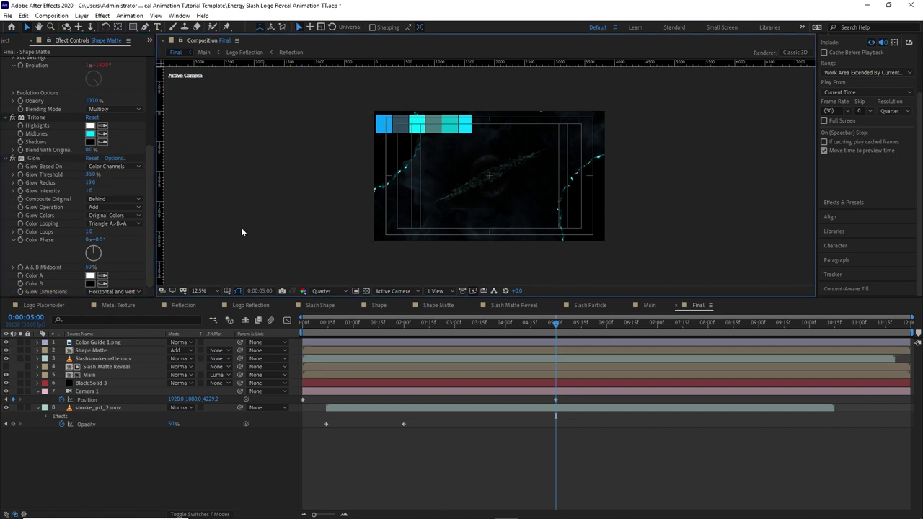
click(6, 41)
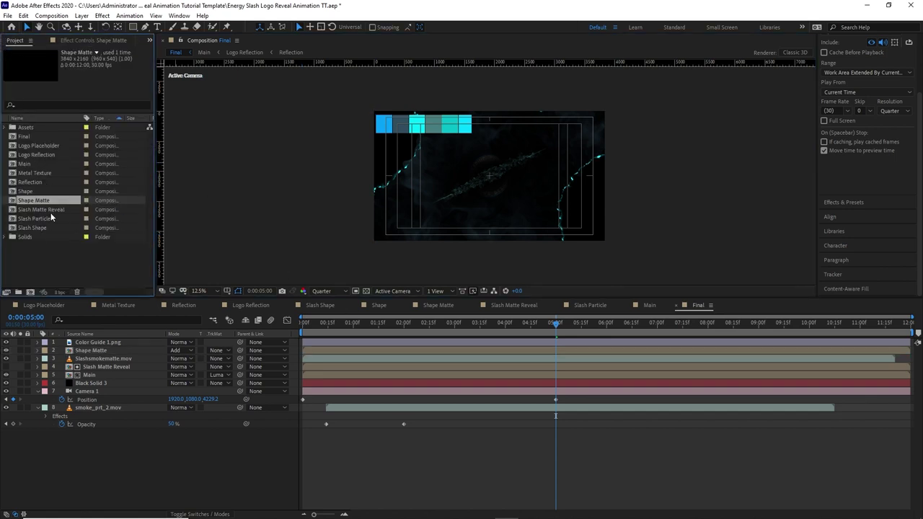
drag(49, 227, 94, 344)
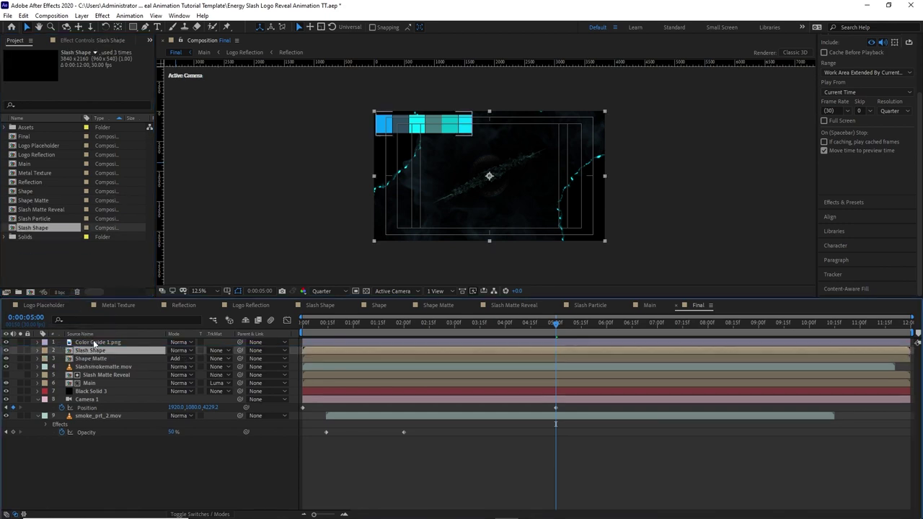
Add a Fill effect to Slash Shape with cyan sampled from the colour guide
click(102, 15)
mouse_move(160, 159)
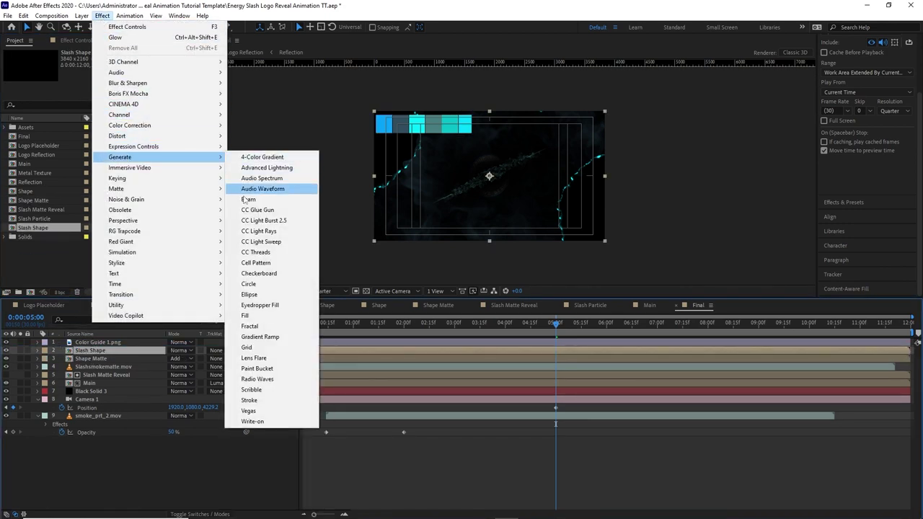
click(263, 315)
click(103, 86)
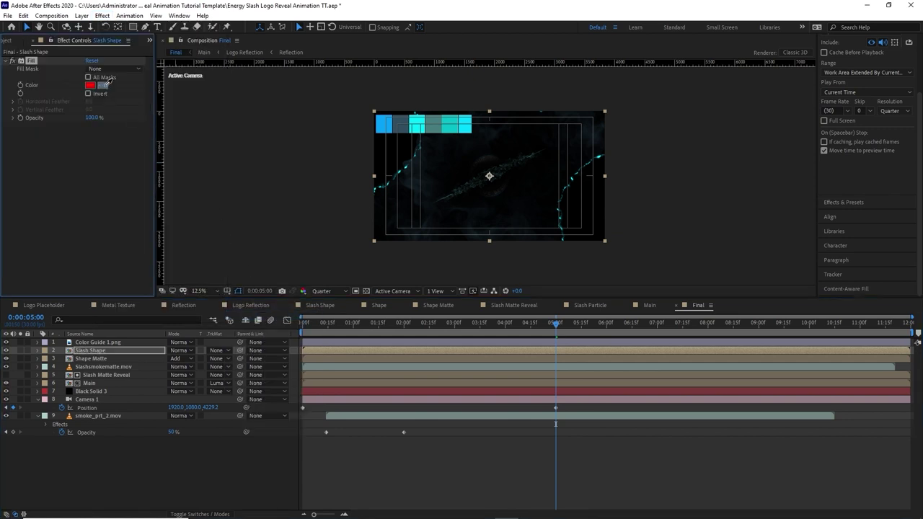
click(468, 127)
Add a Glow to Slash Shape with a 47% threshold
click(102, 15)
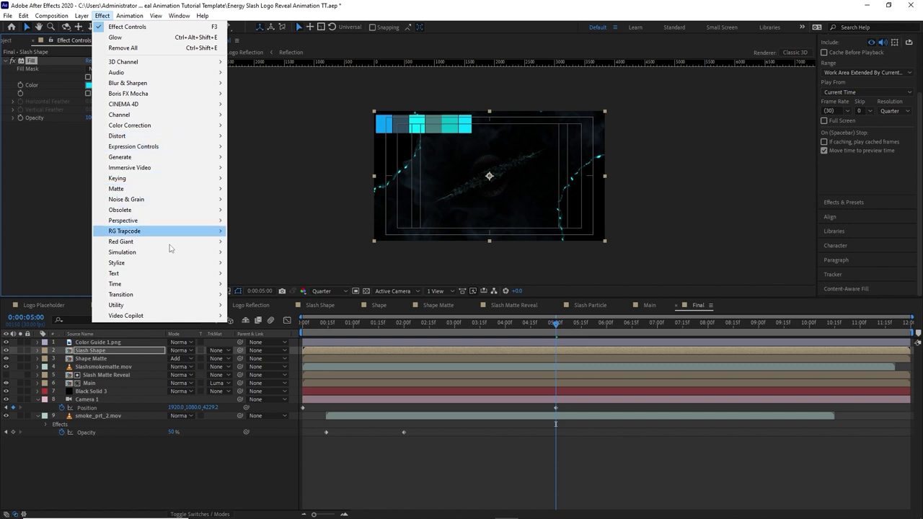
mouse_move(173, 263)
click(267, 181)
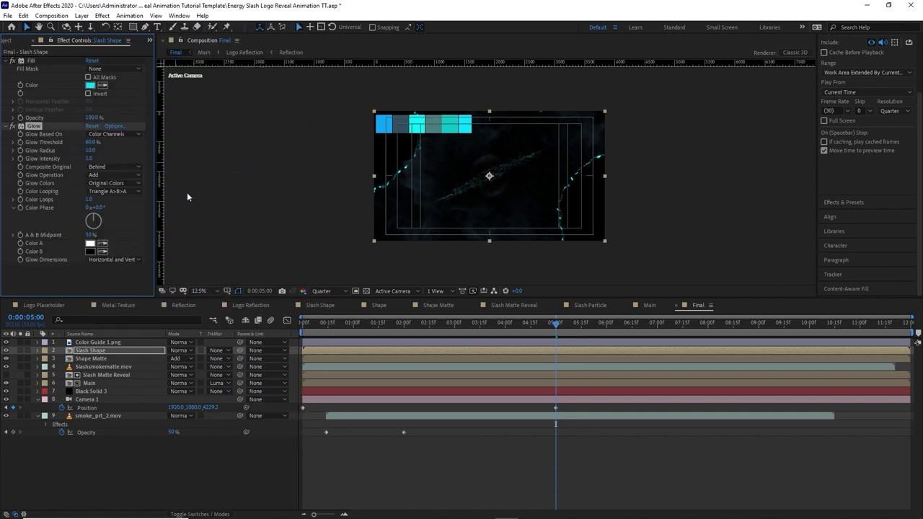
click(92, 143)
text(47)
click(23, 15)
Duplicate the glow and set Glow 2's threshold to 46.7%
click(43, 138)
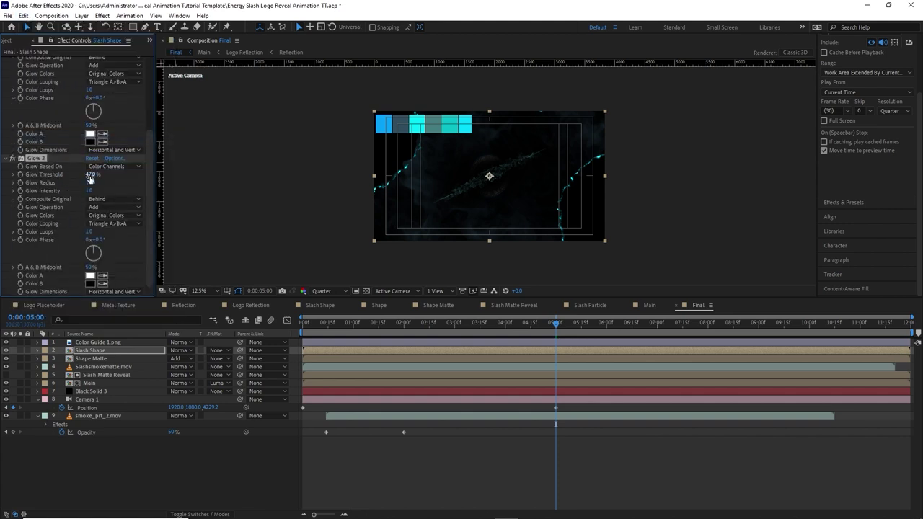
click(91, 175)
text(46.7)
key(Return)
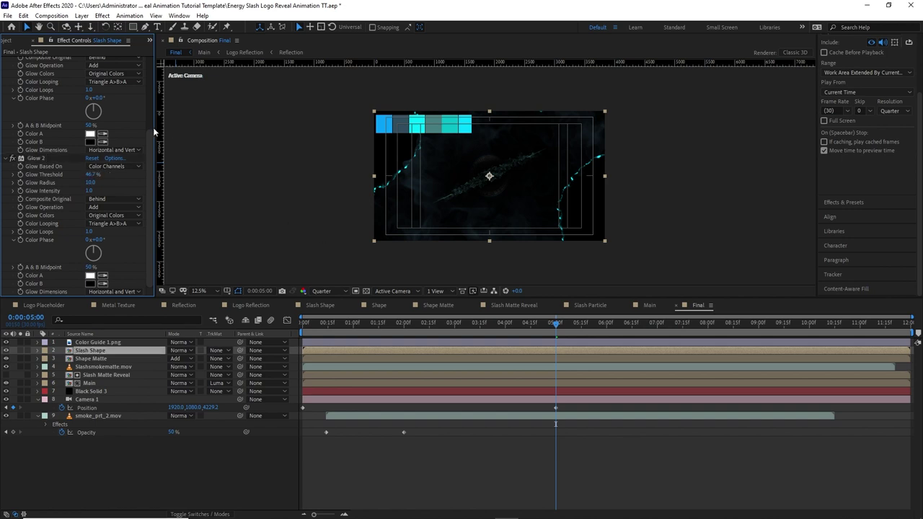
click(13, 41)
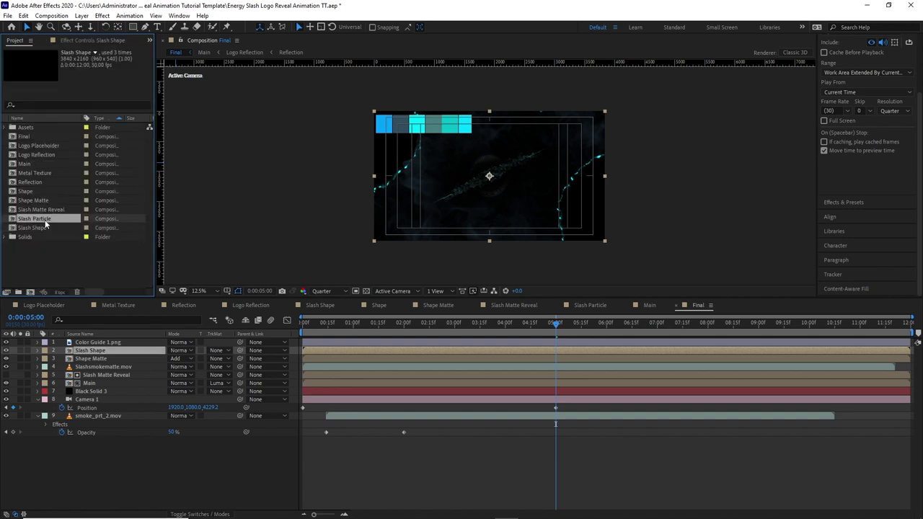
Add Slash Particle to Final and tint it with Tritone using cyan midtones
drag(43, 220, 108, 347)
click(103, 16)
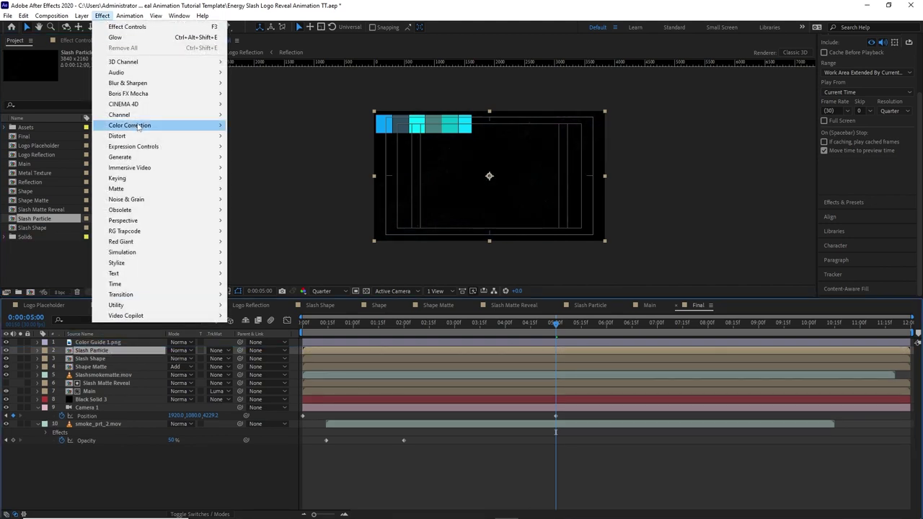
mouse_move(140, 127)
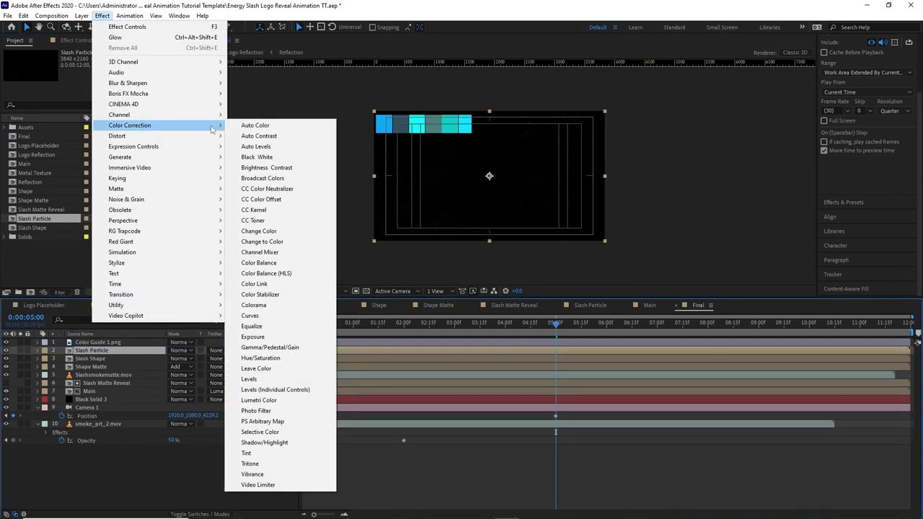
click(251, 464)
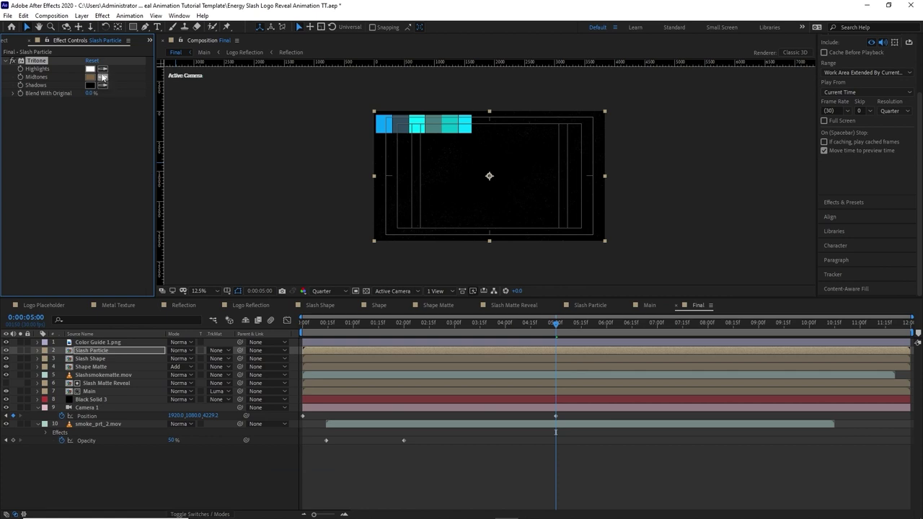
click(450, 124)
click(181, 350)
Set Slash Particle and Slash Shape to Add blending and preview from the start
click(225, 200)
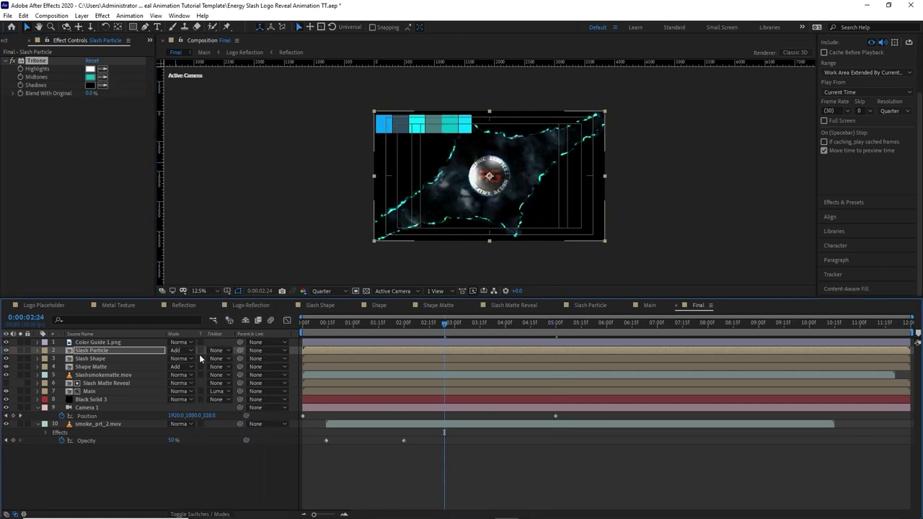
click(185, 358)
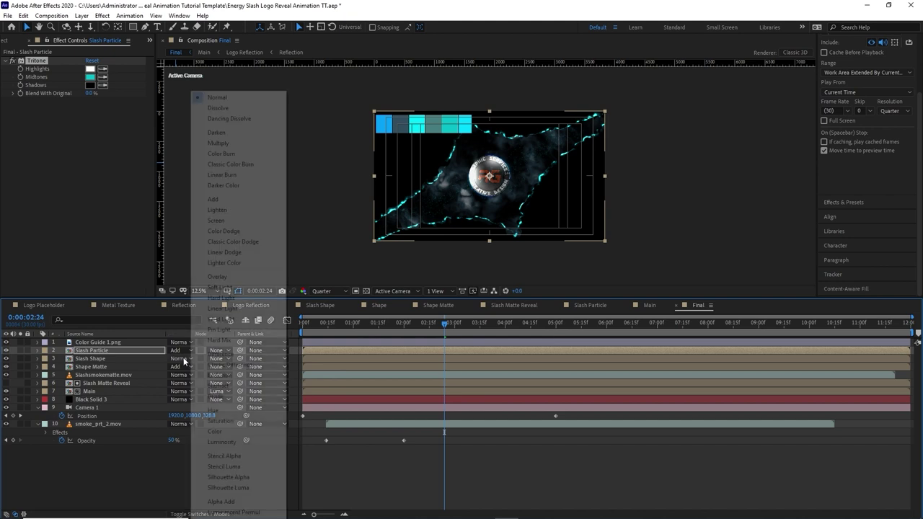
click(214, 200)
key(Home)
key(space)
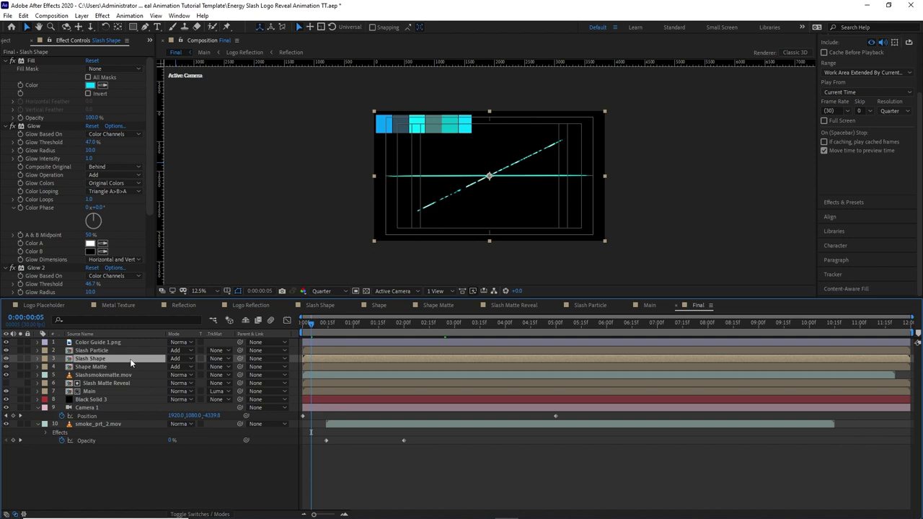
Set Slash Shape's rotation to -26°
key(r)
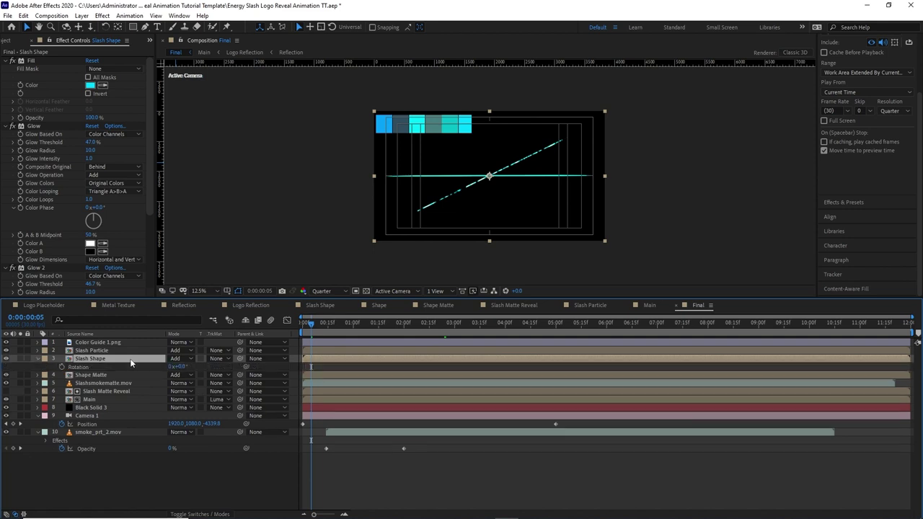
click(179, 367)
text(-26)
key(Return)
Preview the slash animation, then select Slashsmokematte and move the time to 11:16
mouse_move(311, 322)
mouse_down()
mouse_move(325, 322)
mouse_move(305, 320)
mouse_up()
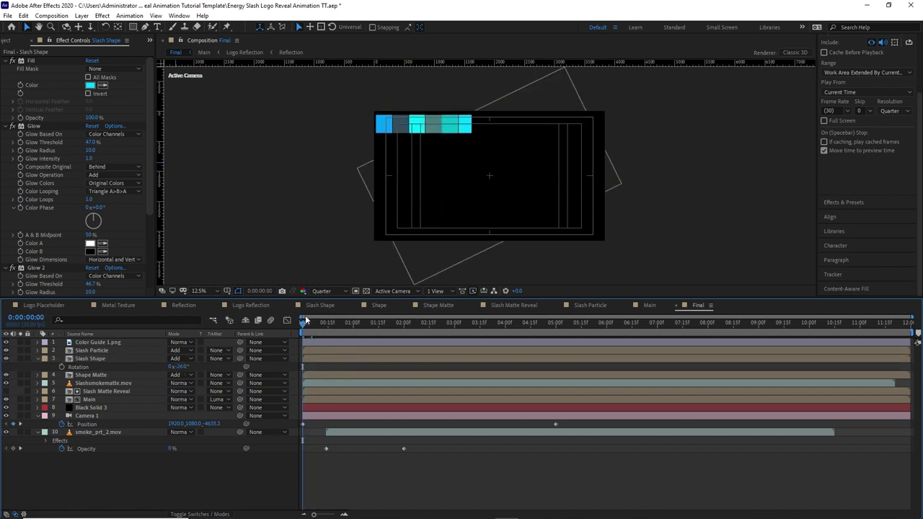
key(space)
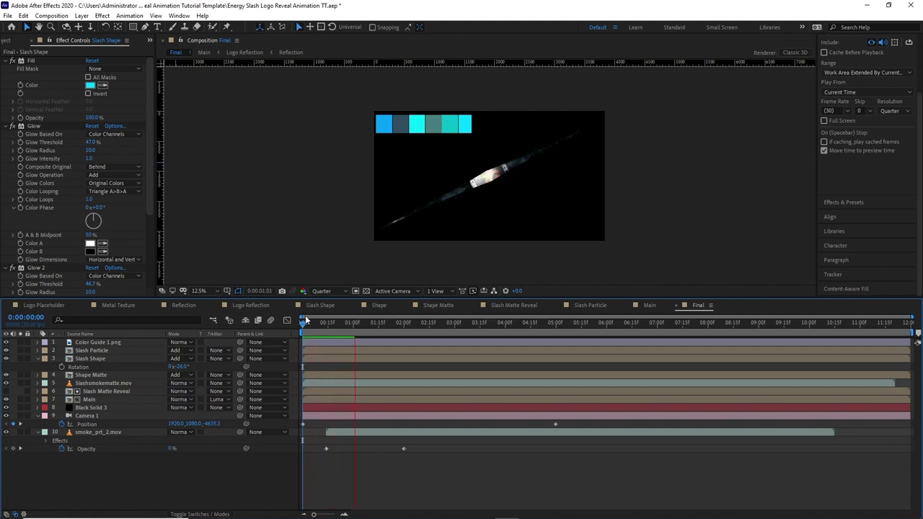
drag(371, 323, 363, 322)
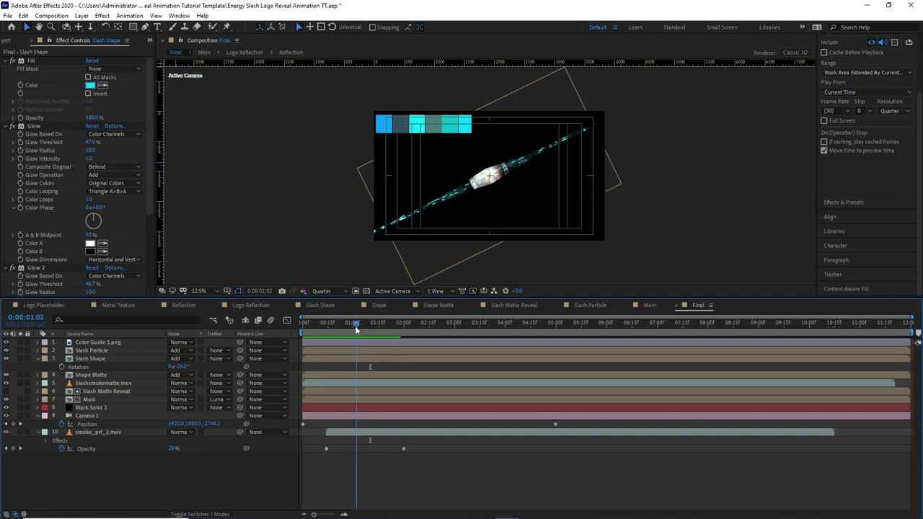
click(383, 382)
drag(563, 325, 887, 338)
Trim Slash Matte Reveal to end at 11:16 and Shape Matte at 11:11
click(755, 391)
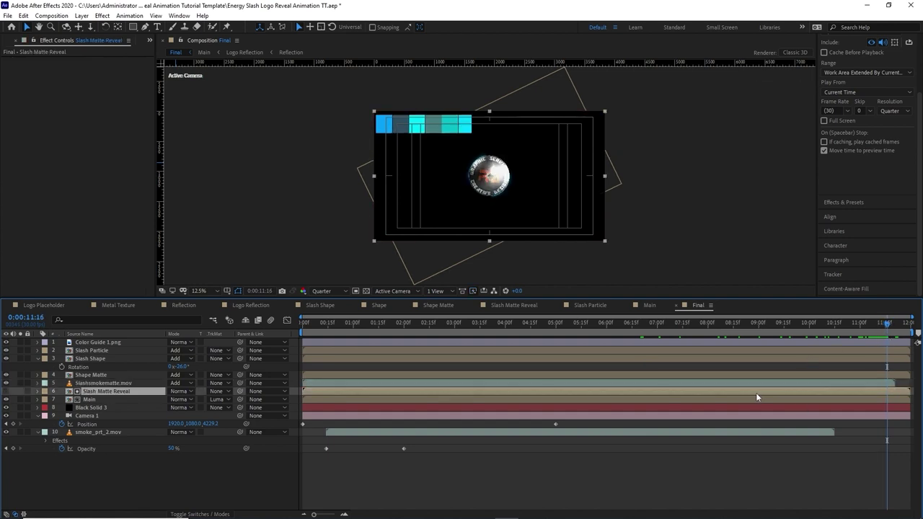
key(alt+bracketright)
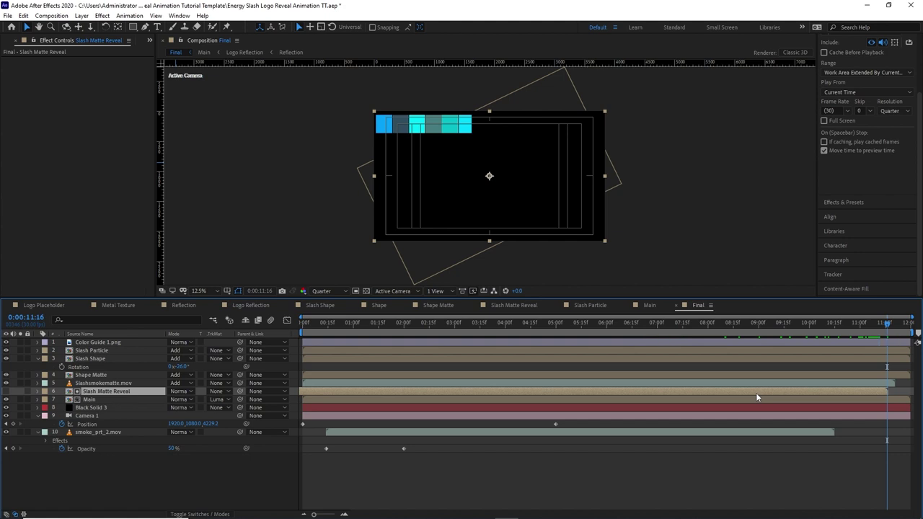
mouse_move(887, 329)
mouse_down()
mouse_move(870, 325)
mouse_move(879, 328)
mouse_up()
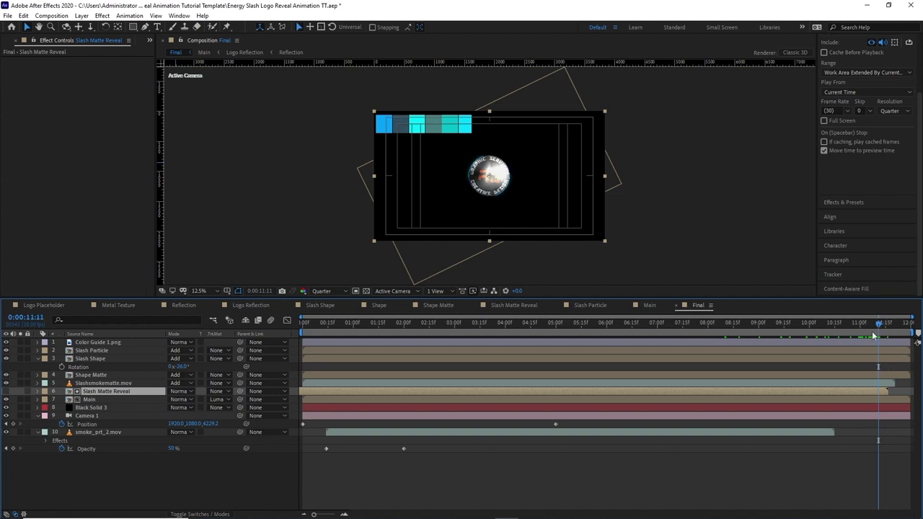
click(836, 374)
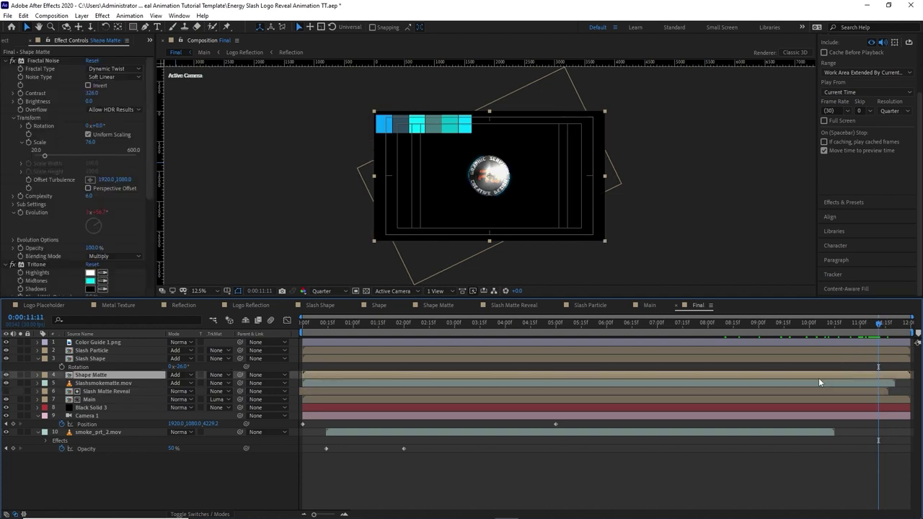
key(alt+bracketright)
End Slashsmokematte.mov at 6:20 and preview the reveal, stopping at 2:15
drag(869, 328, 644, 386)
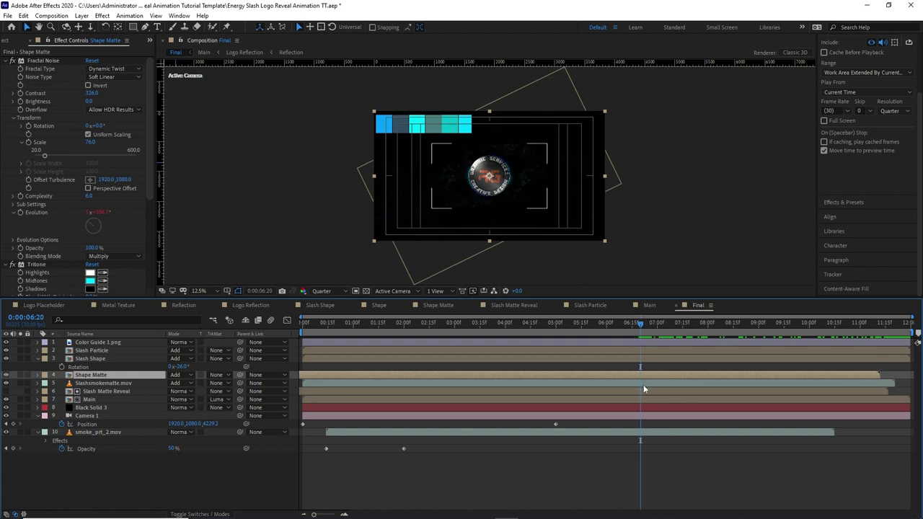
click(644, 385)
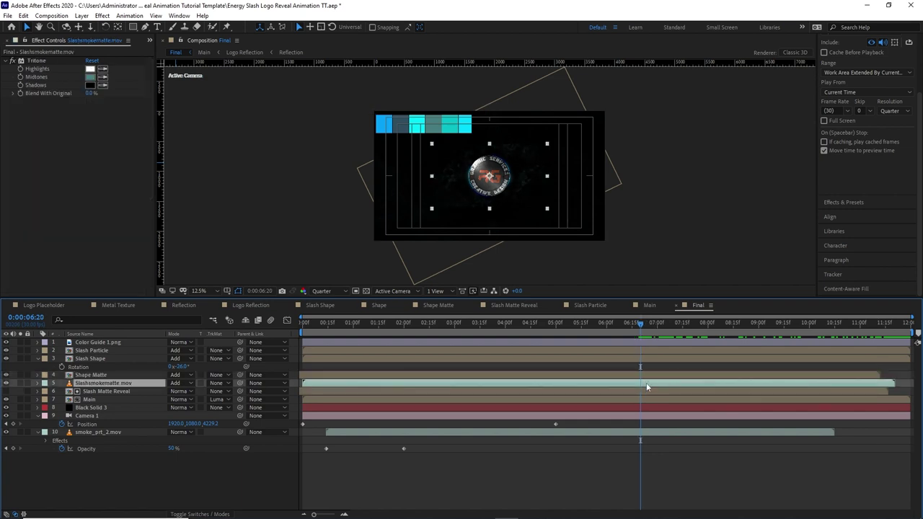
key(alt+])
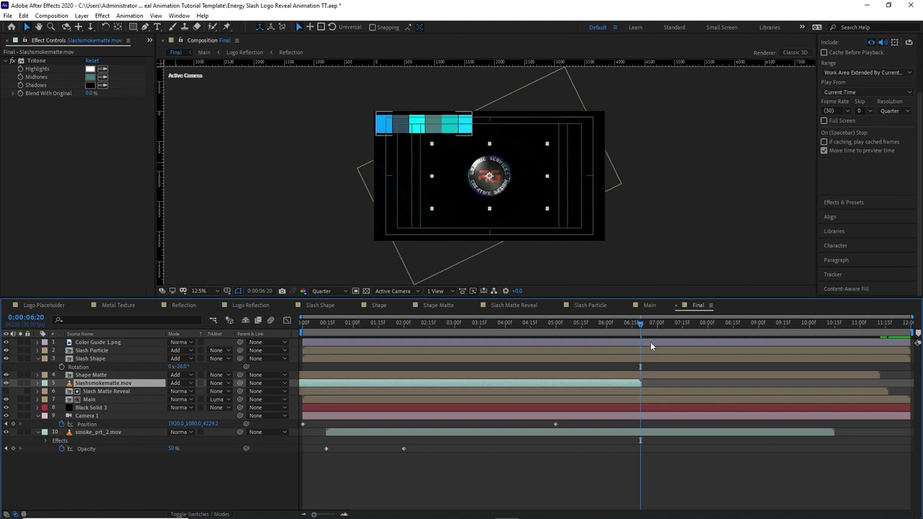
drag(650, 342, 303, 336)
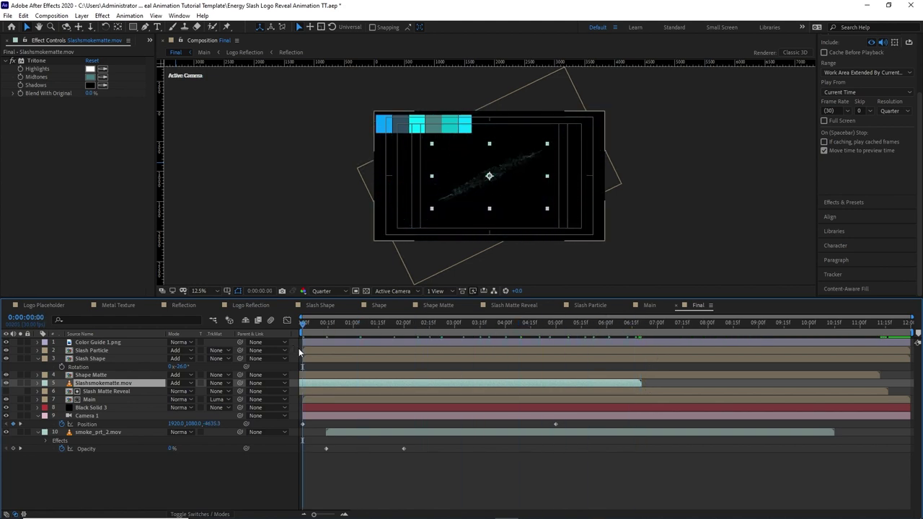
key(space)
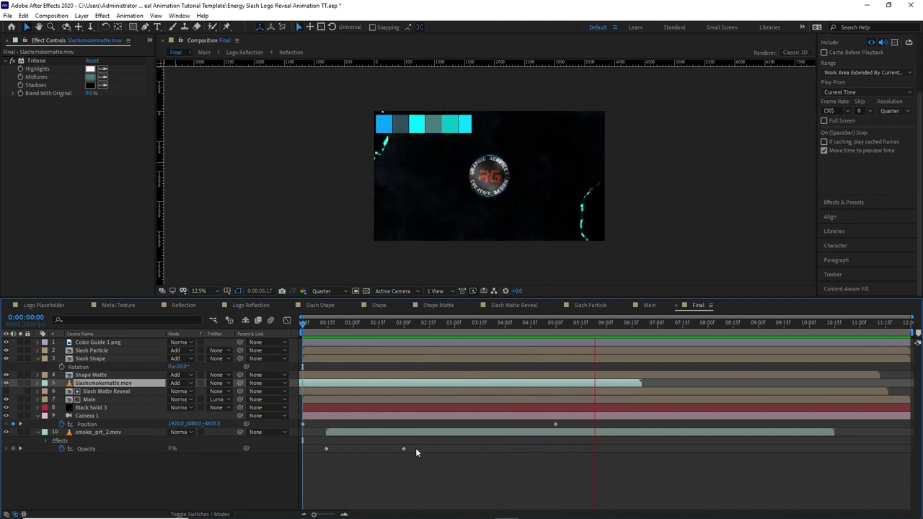
click(429, 324)
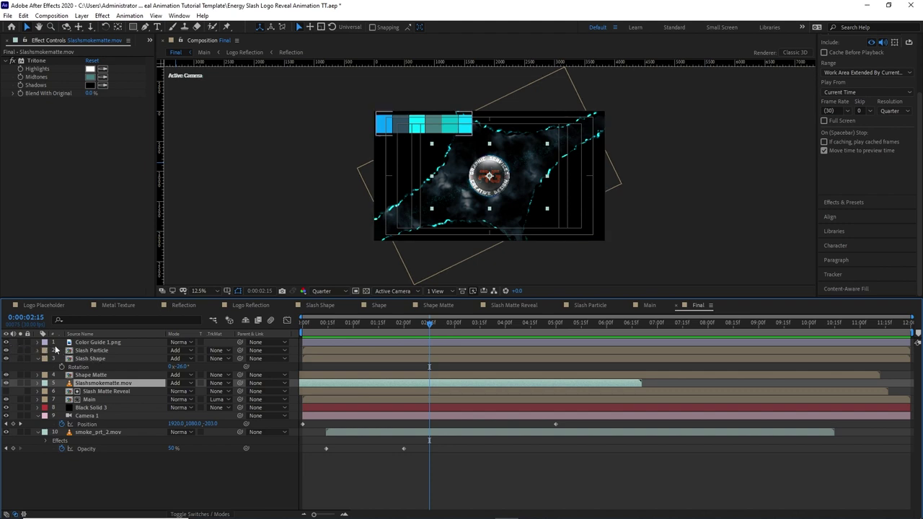
Remove Color Guide 1.png and give Slash Particle a Fast Box Blur of radius 5, 1 iteration
click(84, 343)
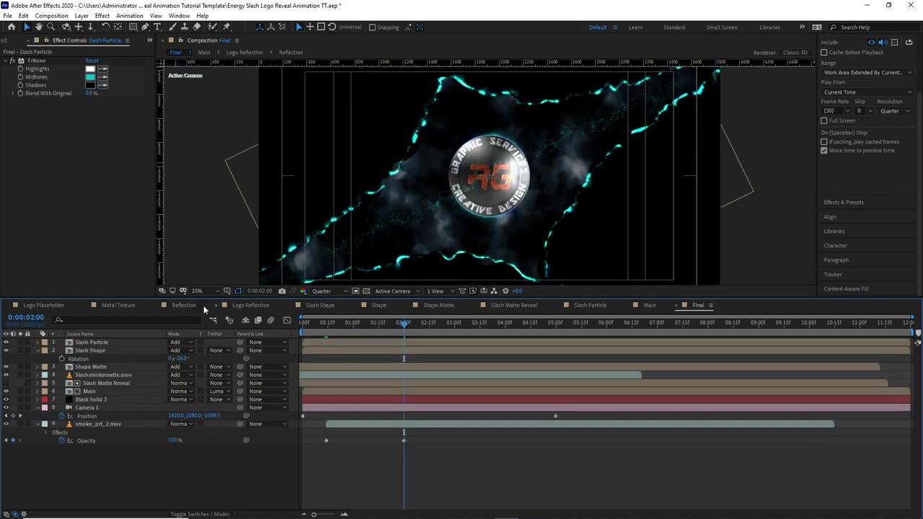
click(130, 342)
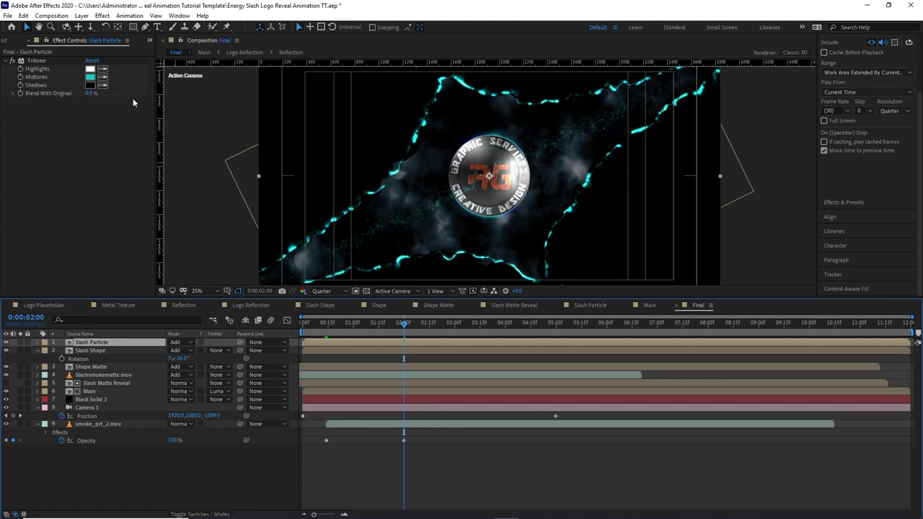
click(104, 18)
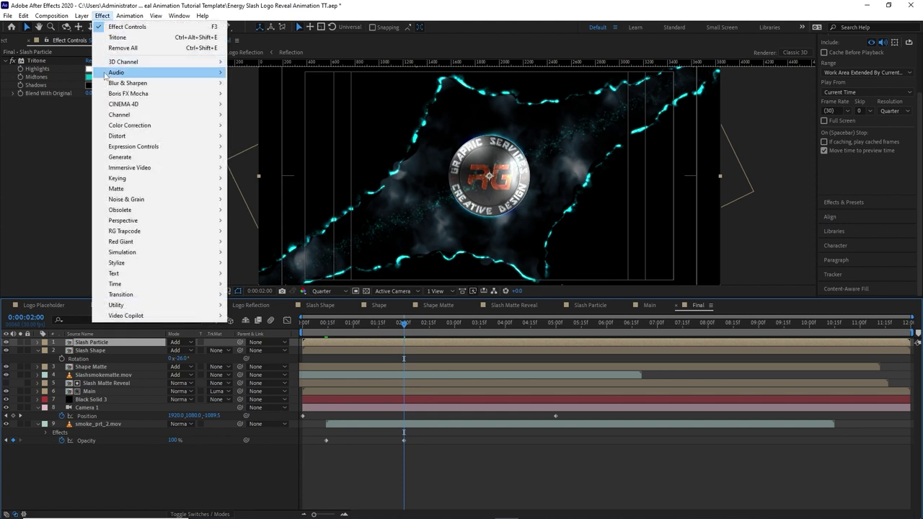
mouse_move(176, 85)
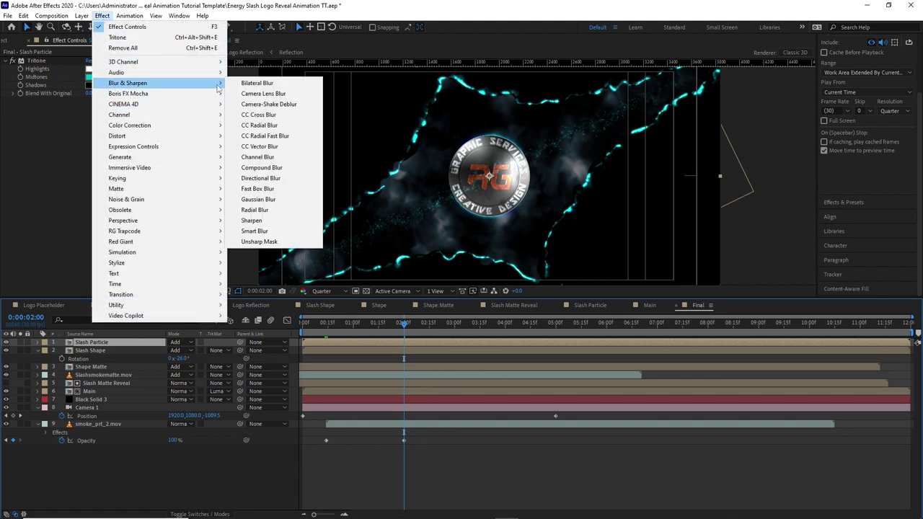
click(258, 188)
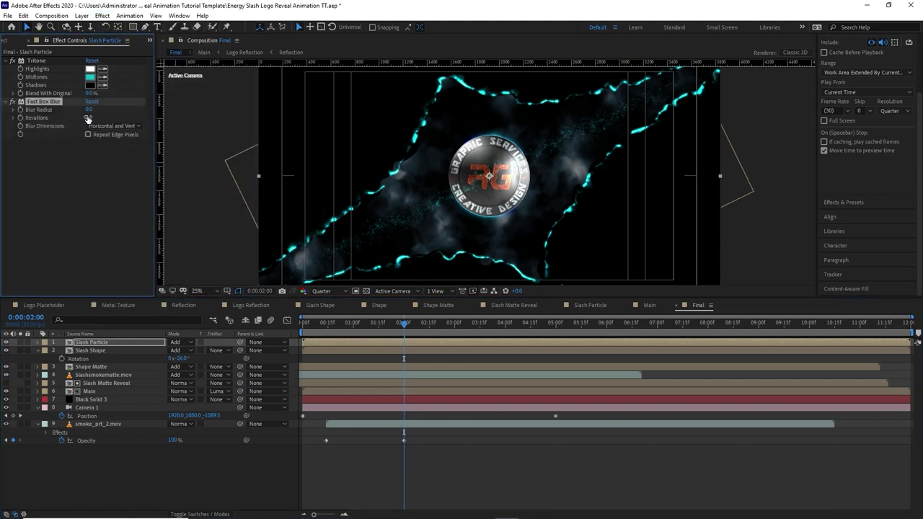
key(Return)
key(Return)
key(space)
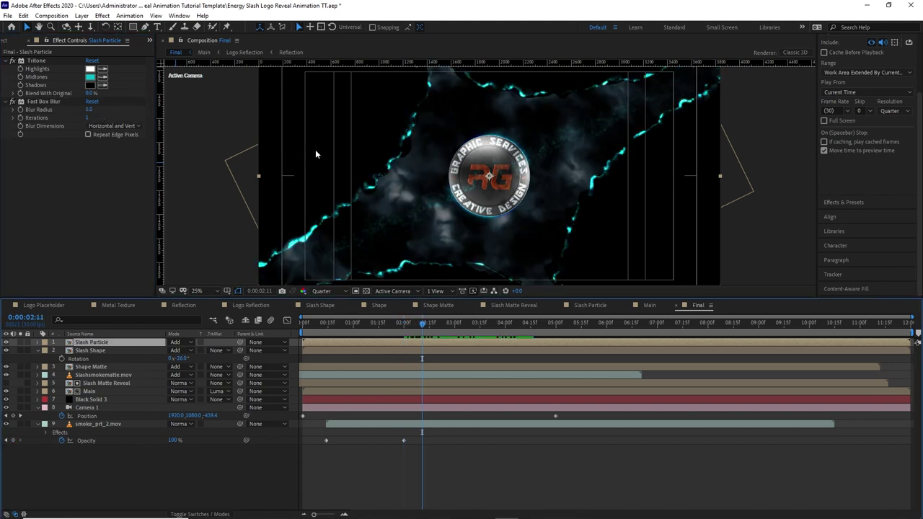
click(336, 424)
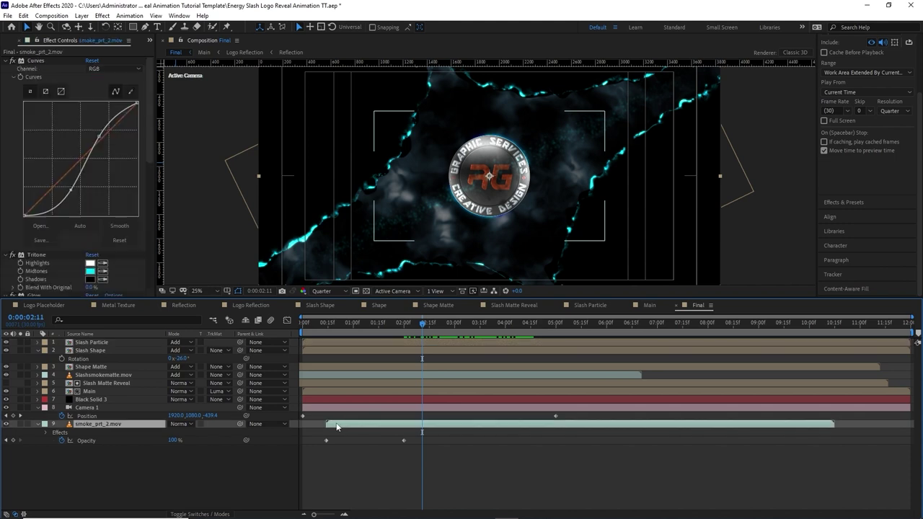
Start smoke_prt_2.mov at 0:00 and type 'COMPANY NAME' in a new text layer below the logo
drag(336, 426, 320, 423)
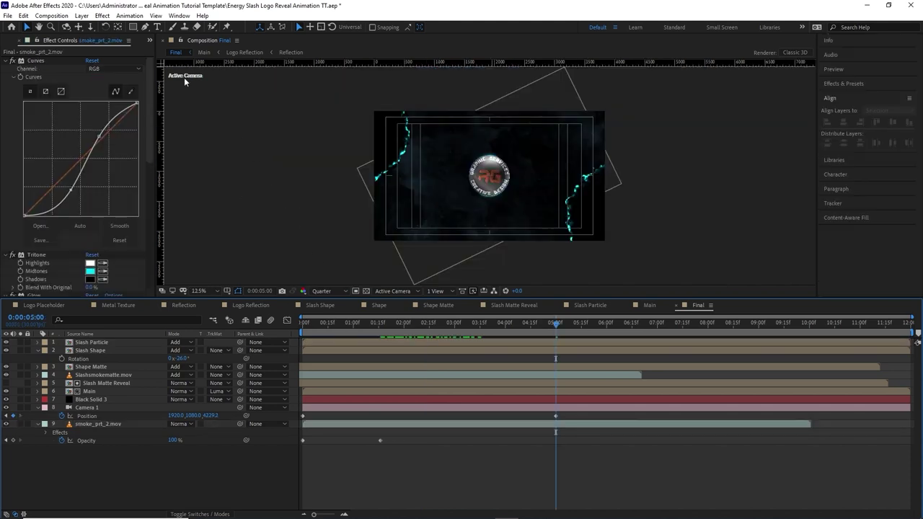
click(157, 26)
click(455, 220)
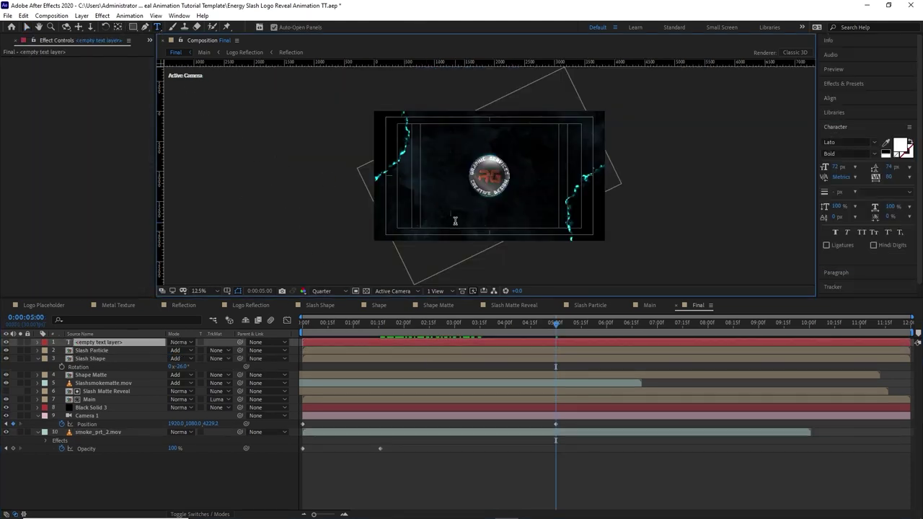
text(COMP)
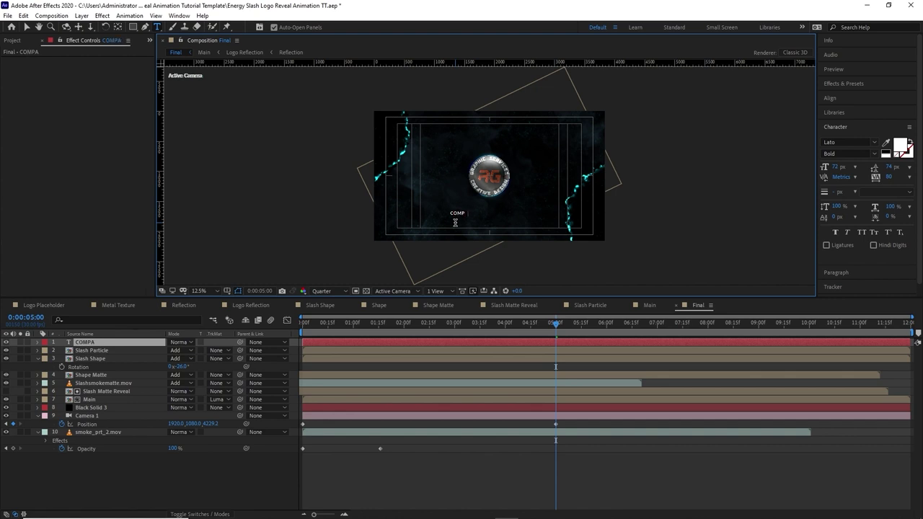
text(ANY NAME)
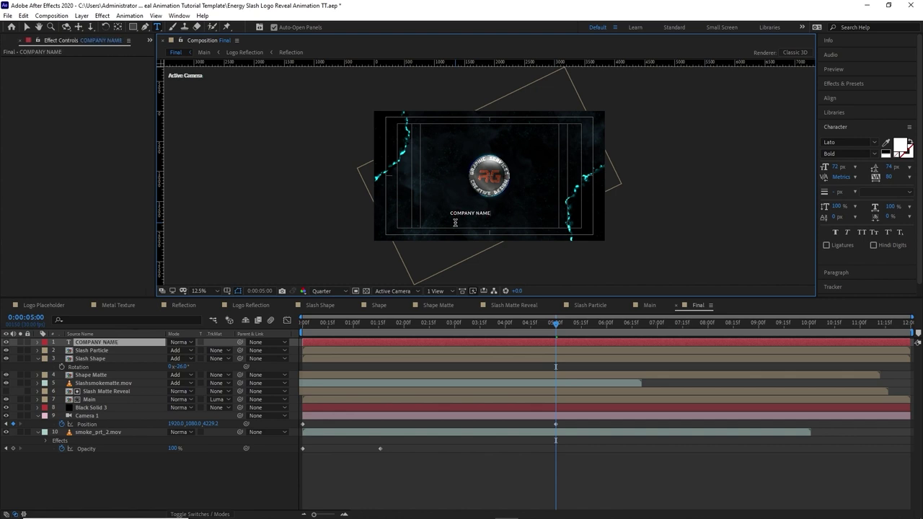
Centre the COMPANY NAME text under the logo and make the layer start at 5:00
click(27, 27)
click(830, 98)
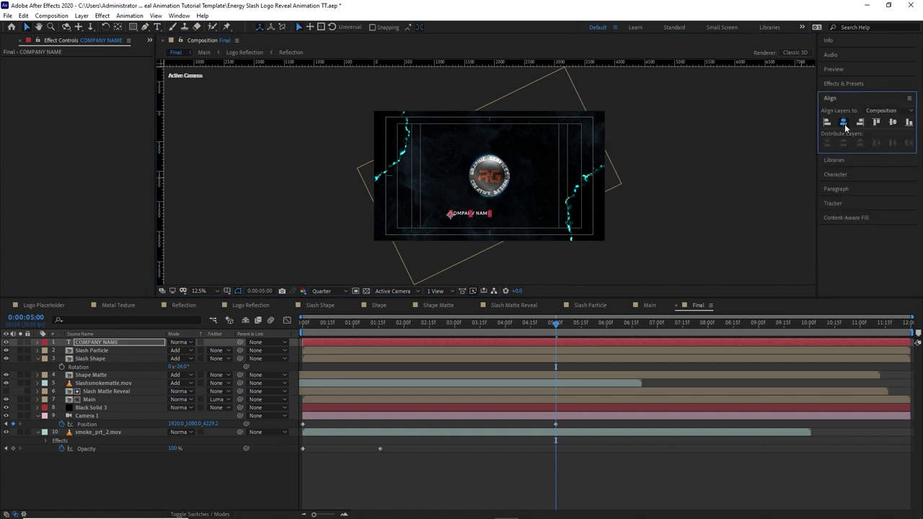
click(674, 214)
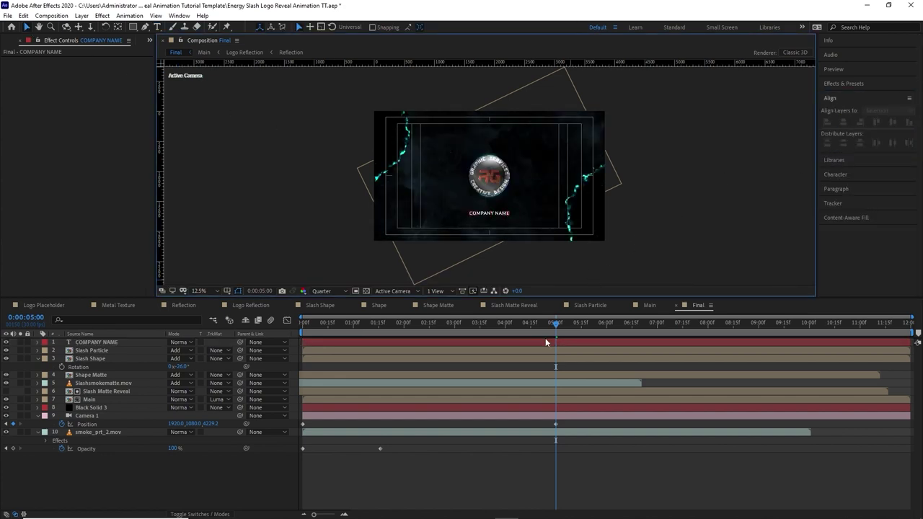
click(542, 342)
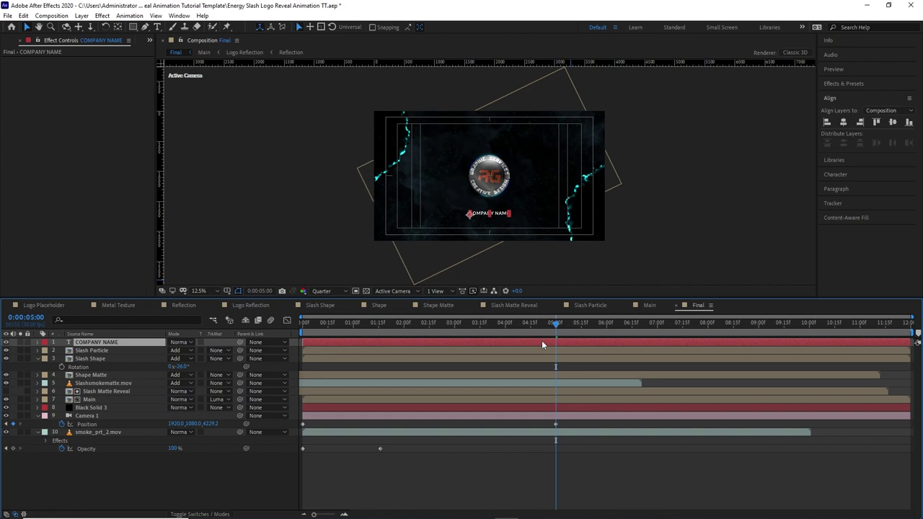
key(alt+bracketleft)
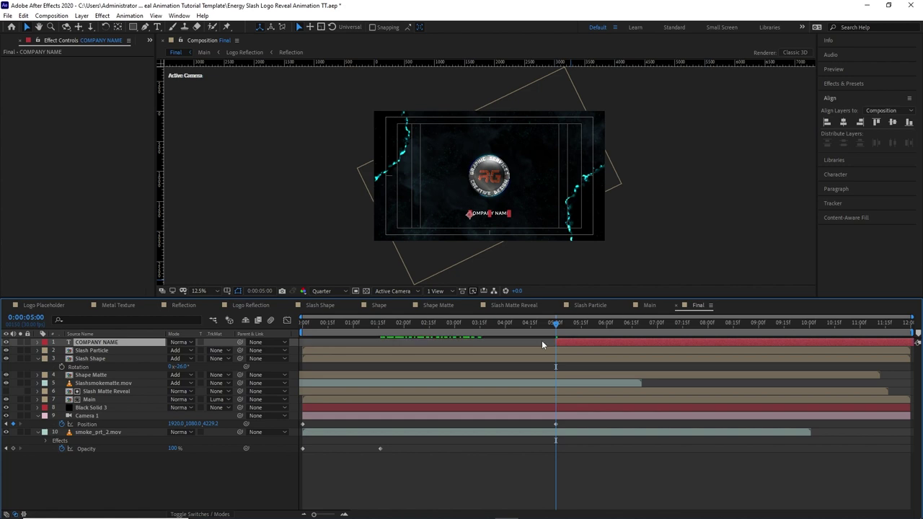
Keyframe COMPANY NAME opacity from 0% at 5:00 to 100% at 6:00
key(t)
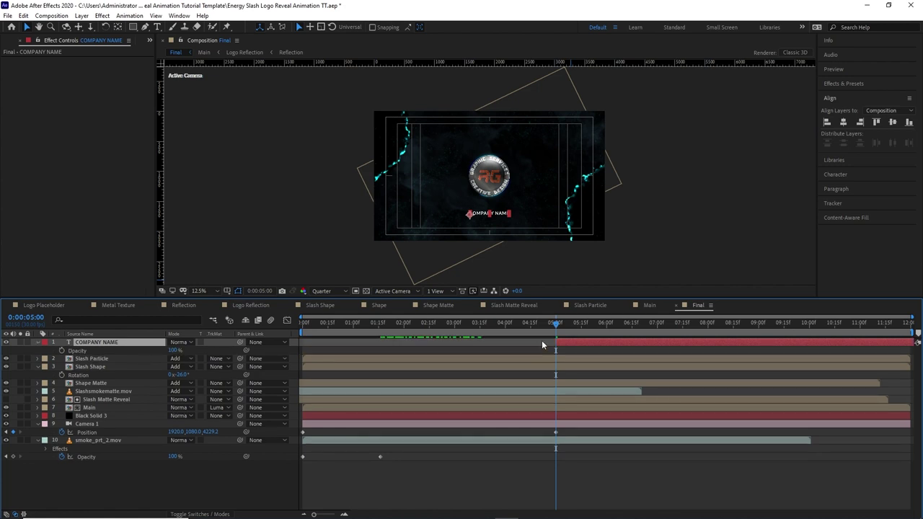
drag(173, 350, 123, 350)
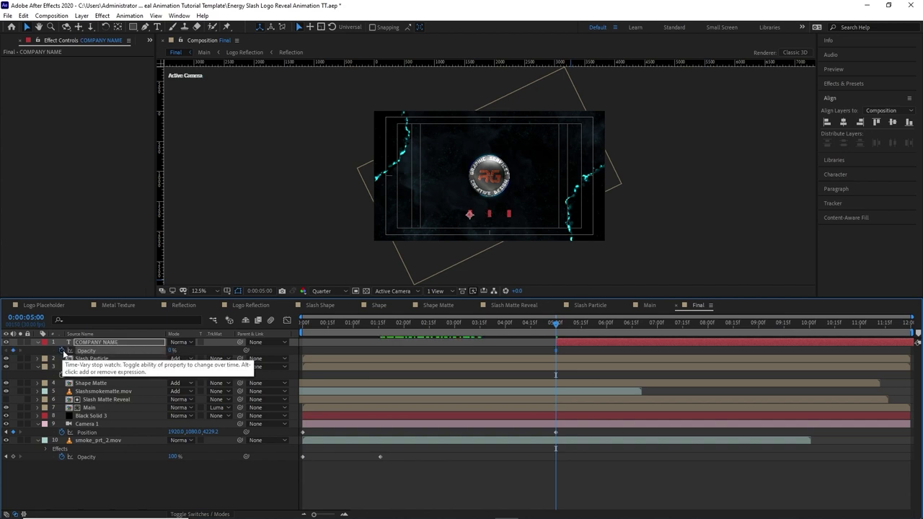
click(62, 351)
drag(566, 331, 606, 326)
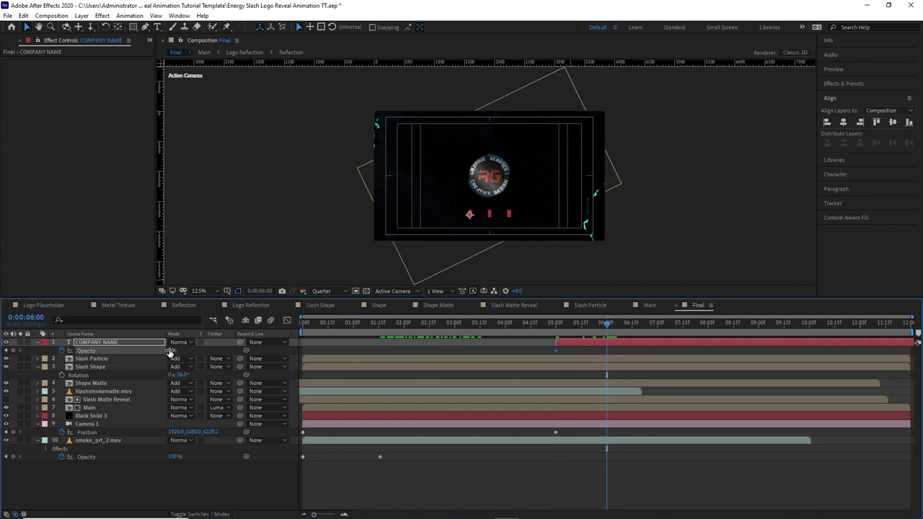
drag(170, 350, 297, 356)
key(Page_Down)
key(Page_Down)
key(Page_Down)
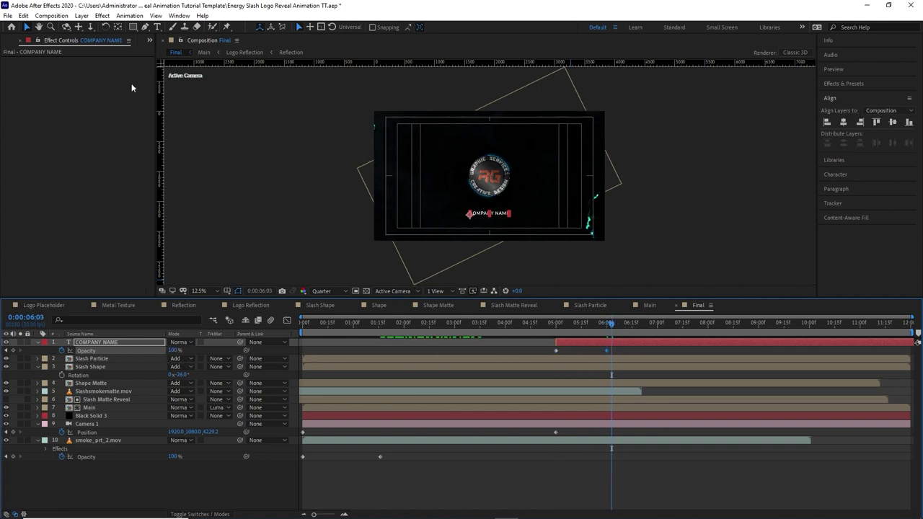
click(1, 41)
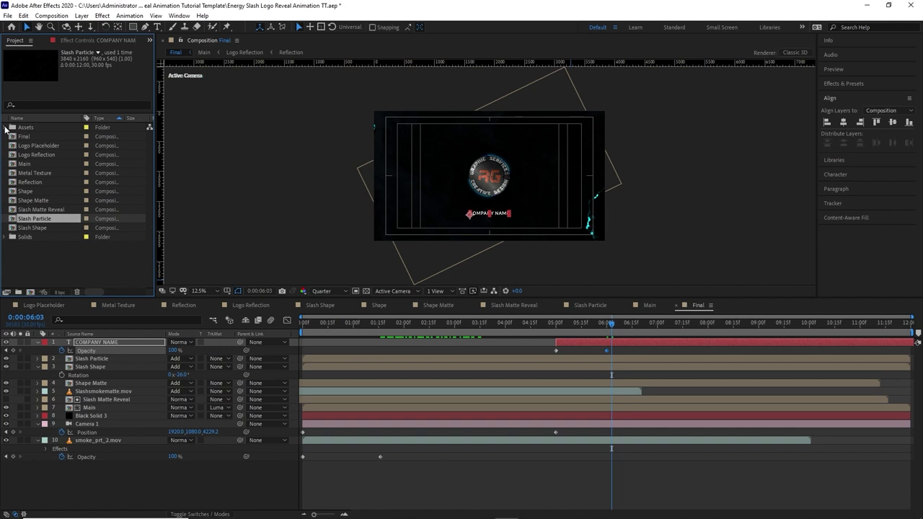
Add whoosh-reverbed.wav and sfx.wav from the SFX folder to the Final timeline
click(6, 127)
click(13, 164)
click(46, 182)
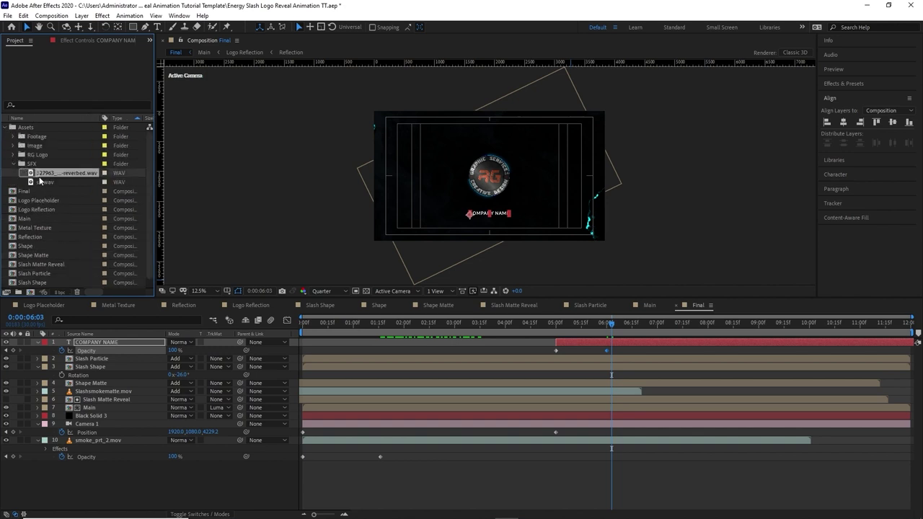
shift+click(53, 175)
drag(54, 174, 131, 482)
Move the reverbed whoosh sound so it starts at 9:00
drag(323, 465, 824, 431)
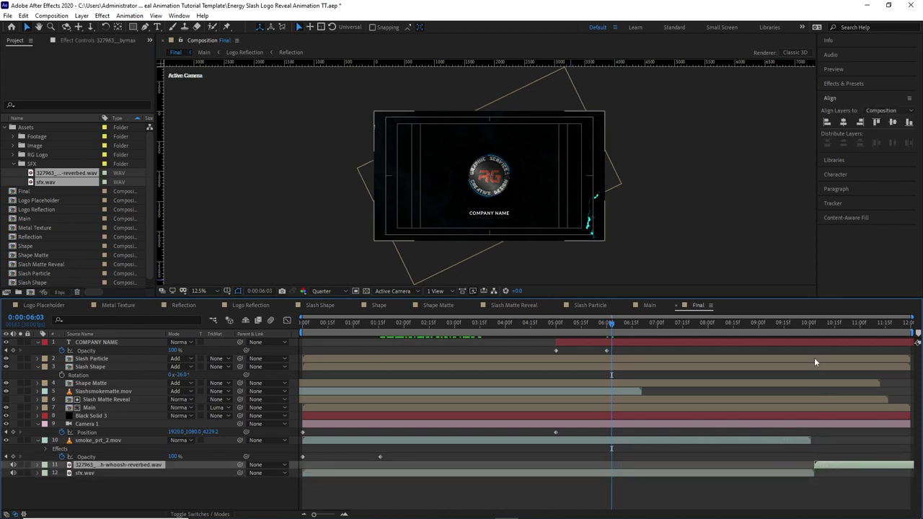
click(759, 326)
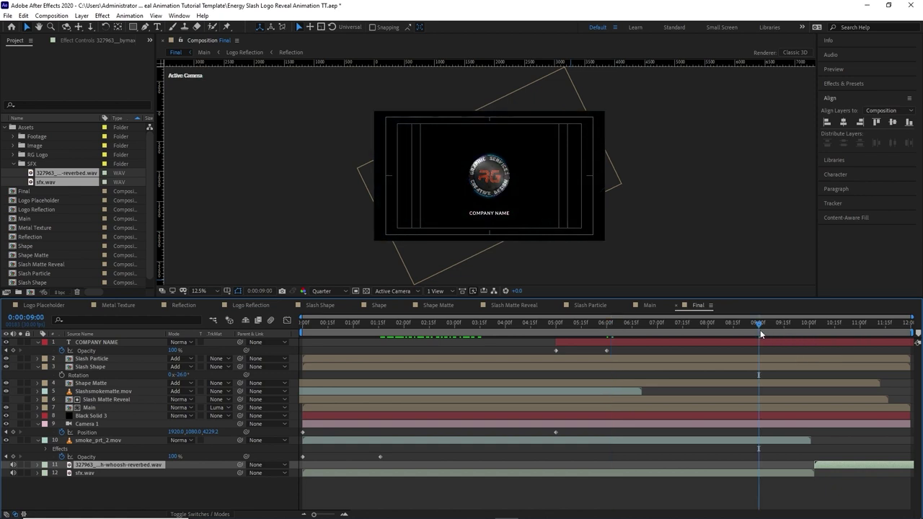
drag(839, 466, 784, 466)
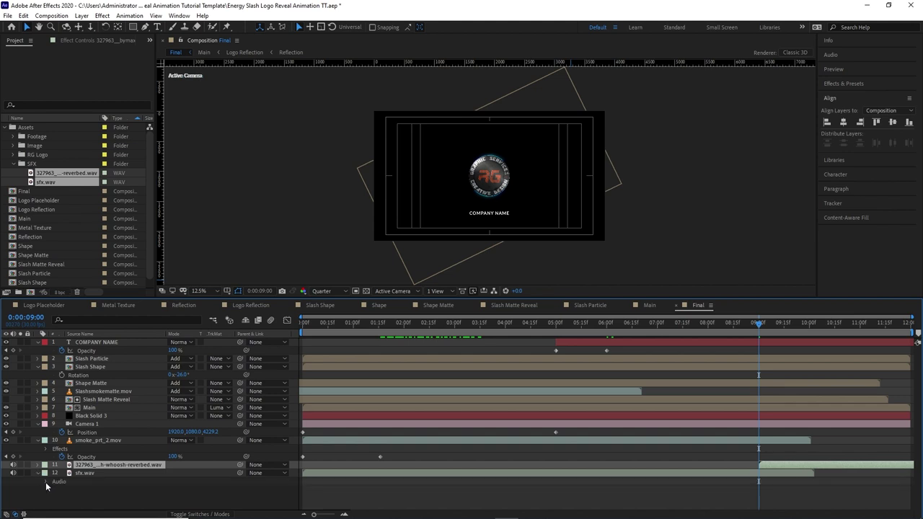
Reveal the sfx.wav waveform, slide it earlier to match the opening slash, and preview the timing
click(46, 482)
click(55, 497)
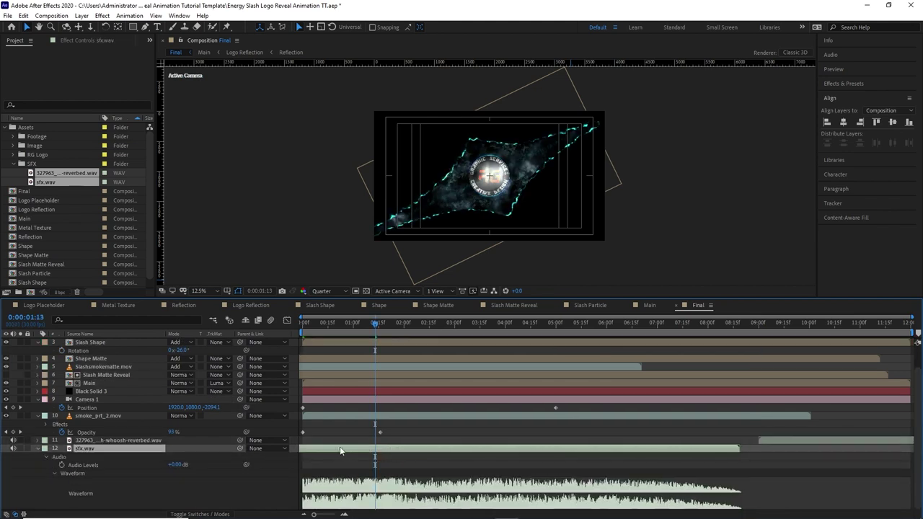
drag(340, 451, 337, 451)
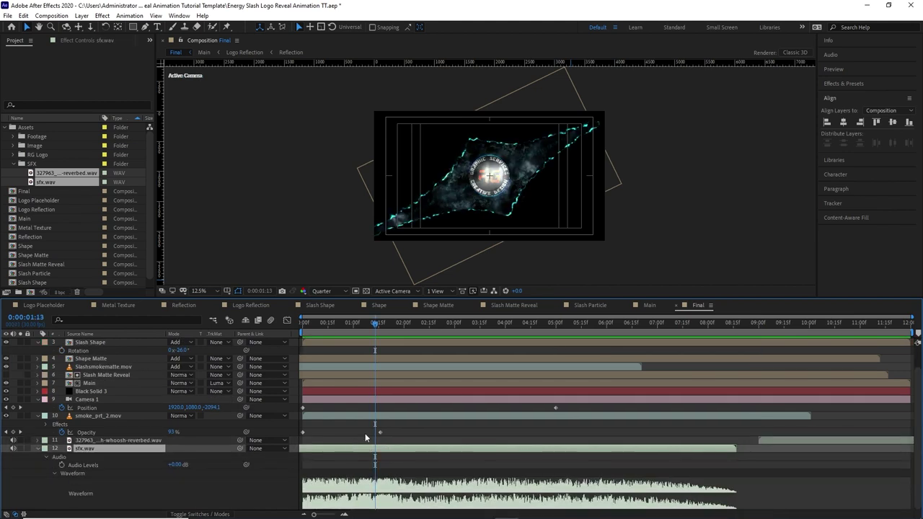
drag(364, 326, 297, 328)
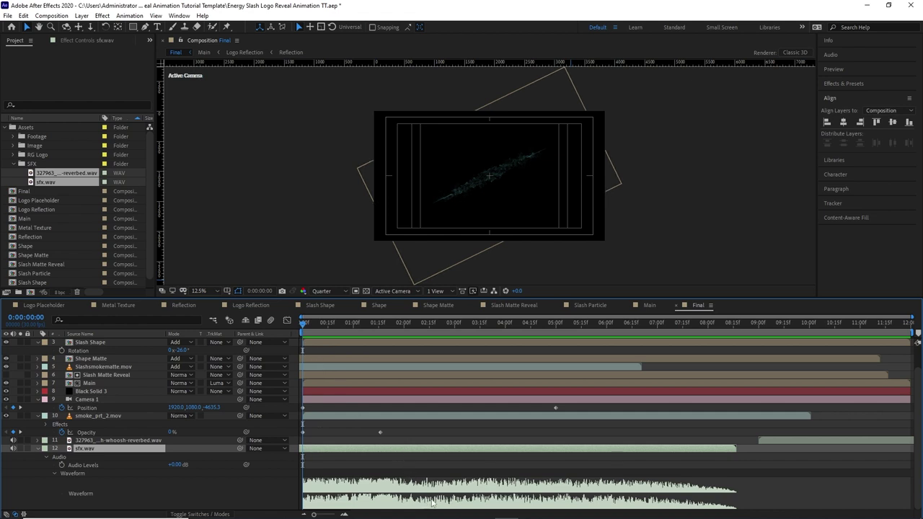
key(space)
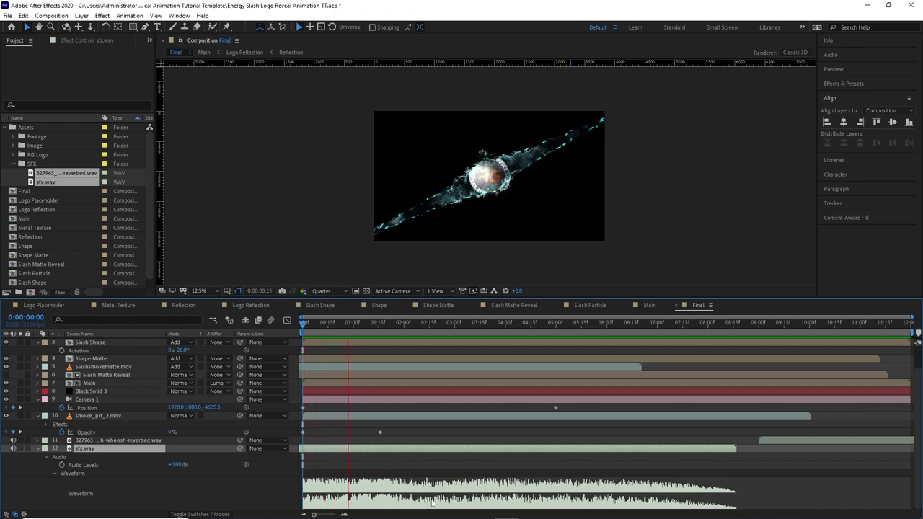
key(space)
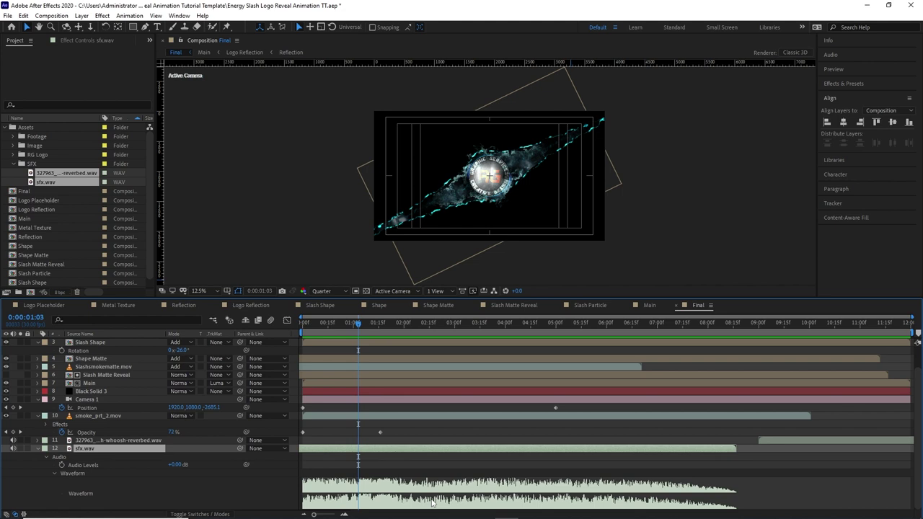
drag(420, 454, 370, 451)
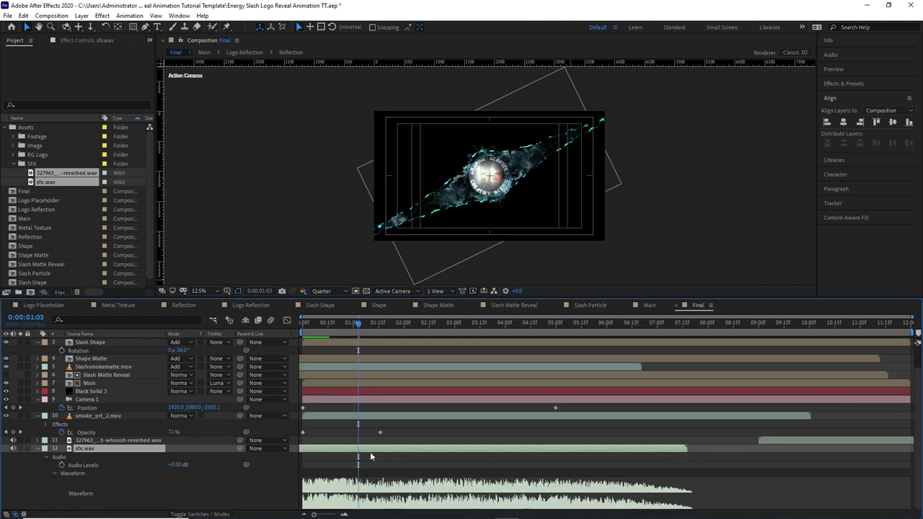
key(space)
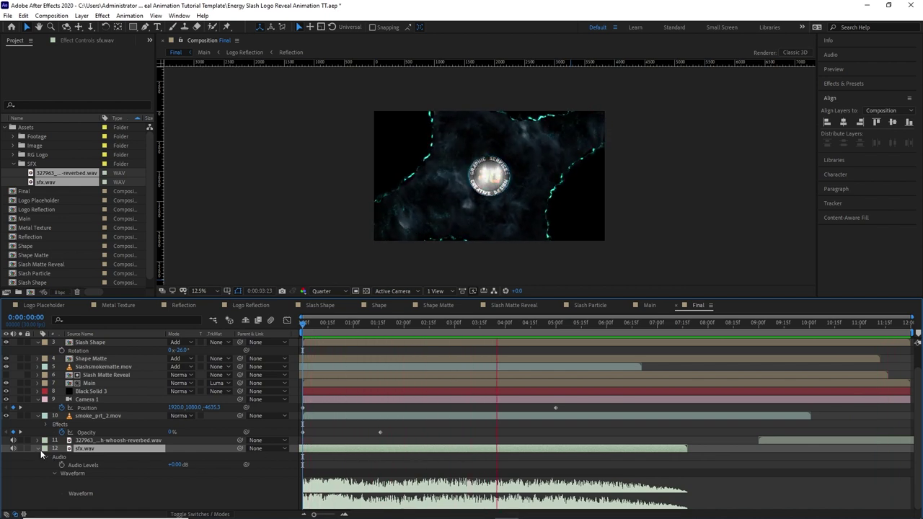
click(47, 473)
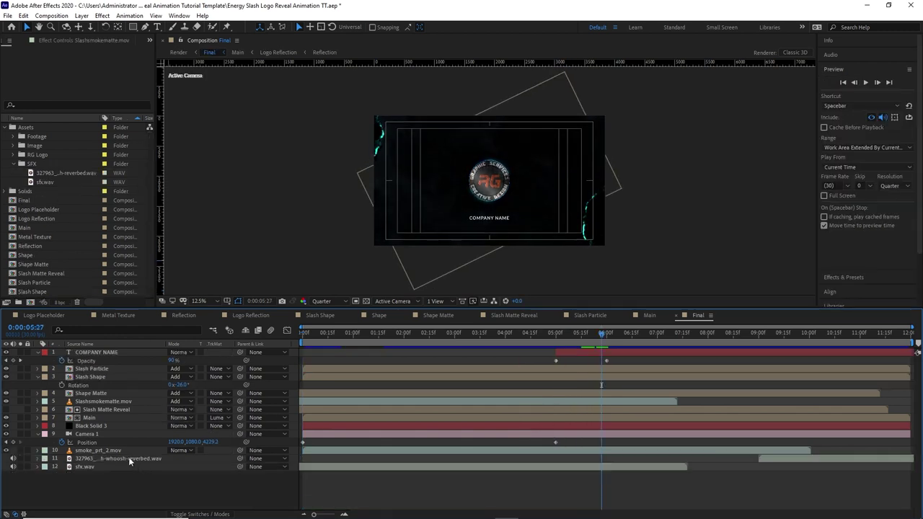
Fit smoke_prt_2.mov to the comp frame with Transform > Fit to Comp, then select Slashsmokematte.mov
click(122, 448)
right_click(122, 448)
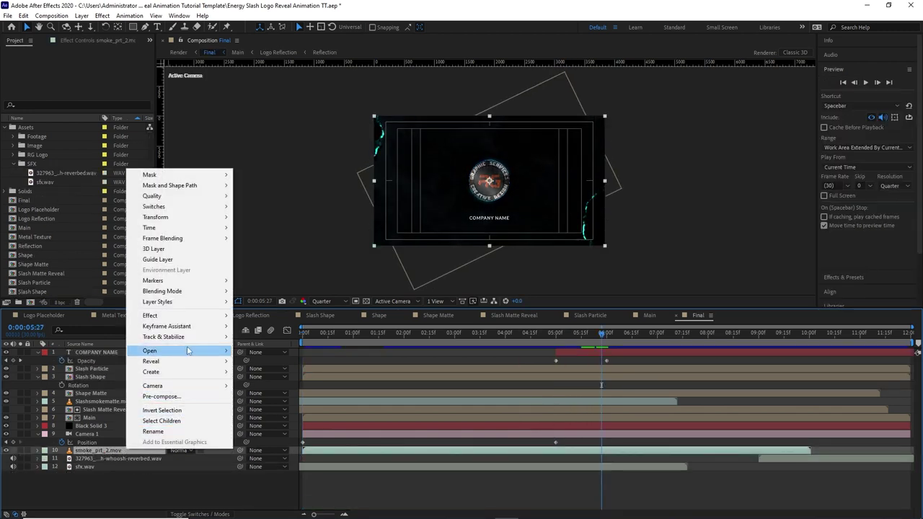
mouse_move(186, 217)
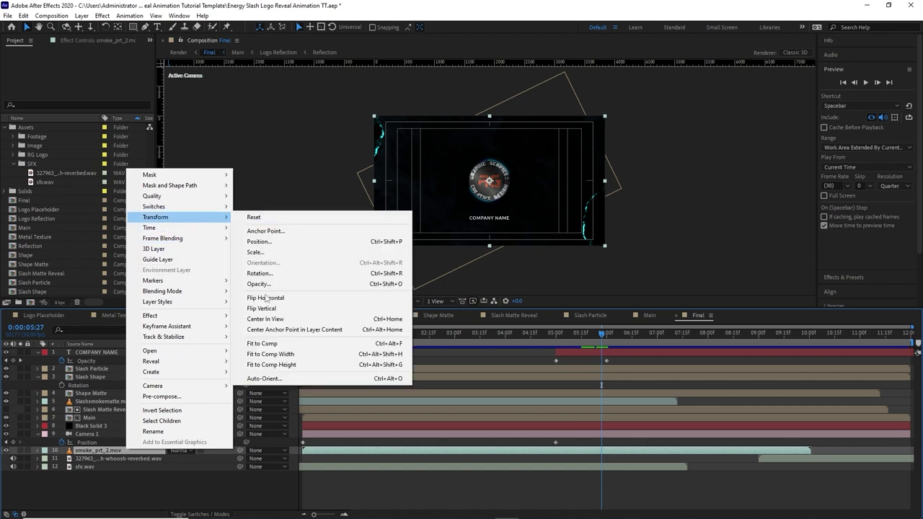
click(268, 344)
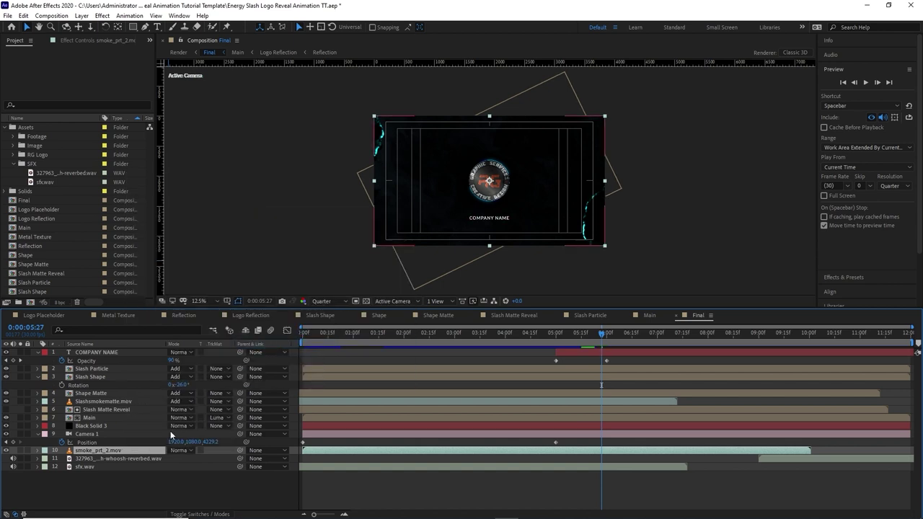
click(123, 401)
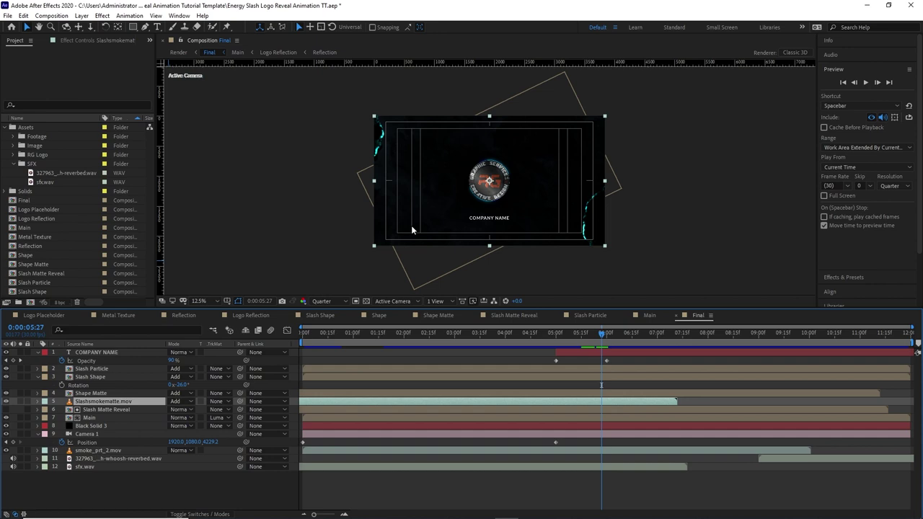
Create a 3840x2160, 30 fps composition named Render and nest the Final comp inside it
click(51, 16)
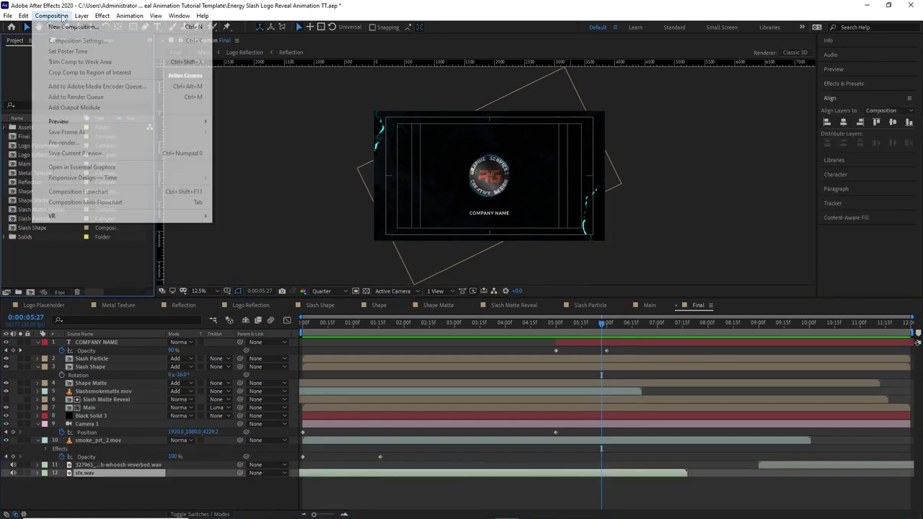
click(70, 29)
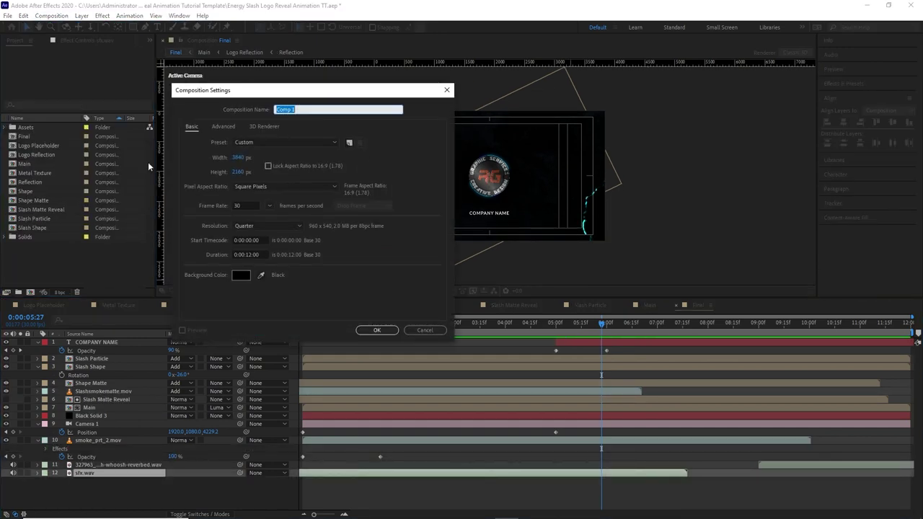
text(r)
click(377, 330)
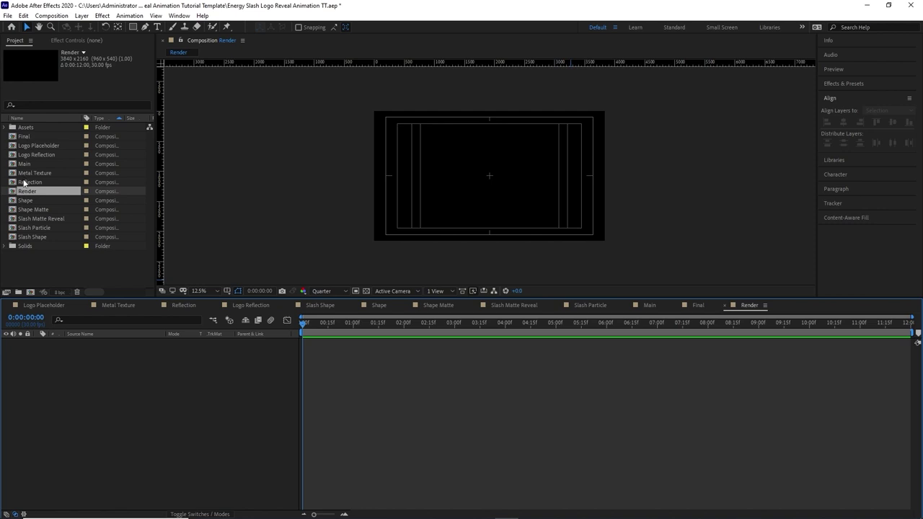
drag(30, 139, 85, 371)
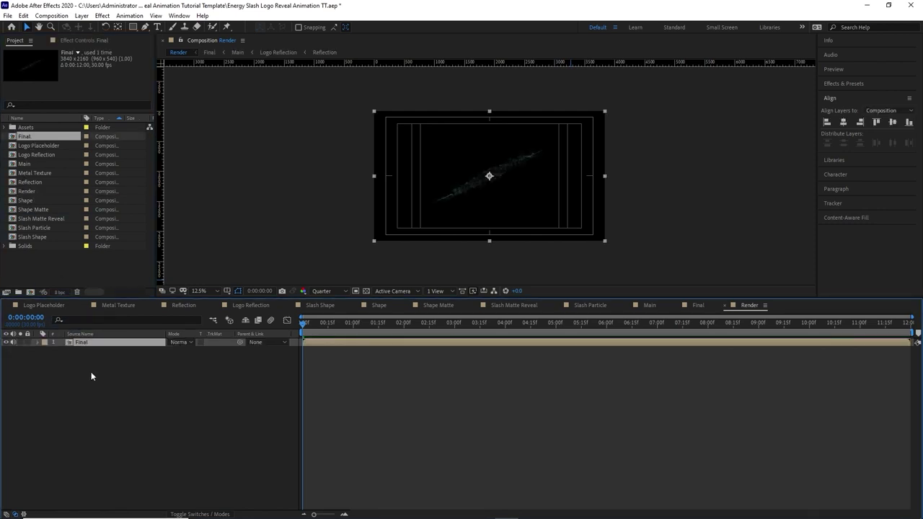
Keyframe the Final layer's opacity from 100% at 10:00 to 0% at 11:29 and preview the fade-out
key(t)
click(807, 326)
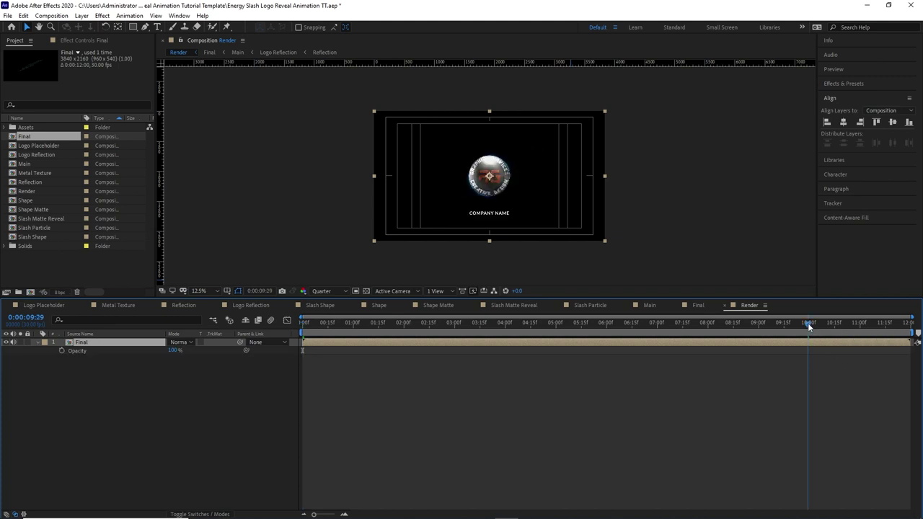
click(808, 323)
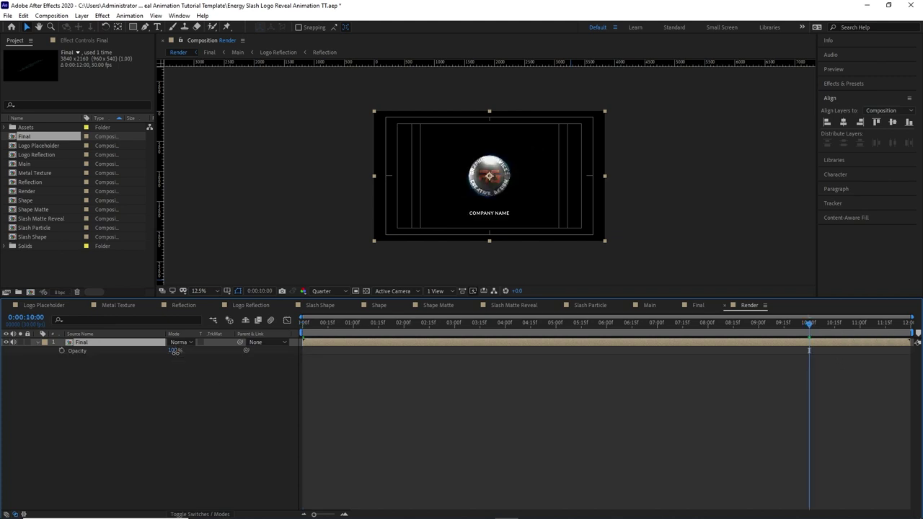
drag(175, 351, 63, 353)
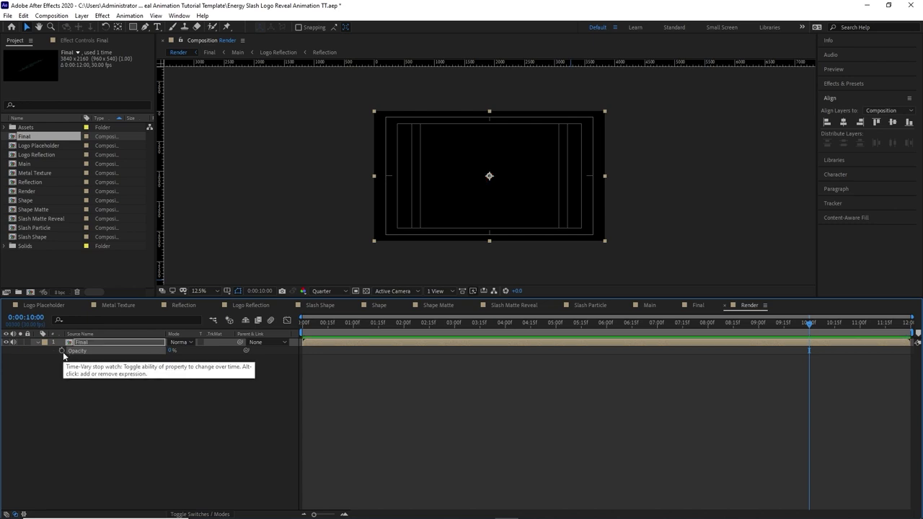
click(62, 351)
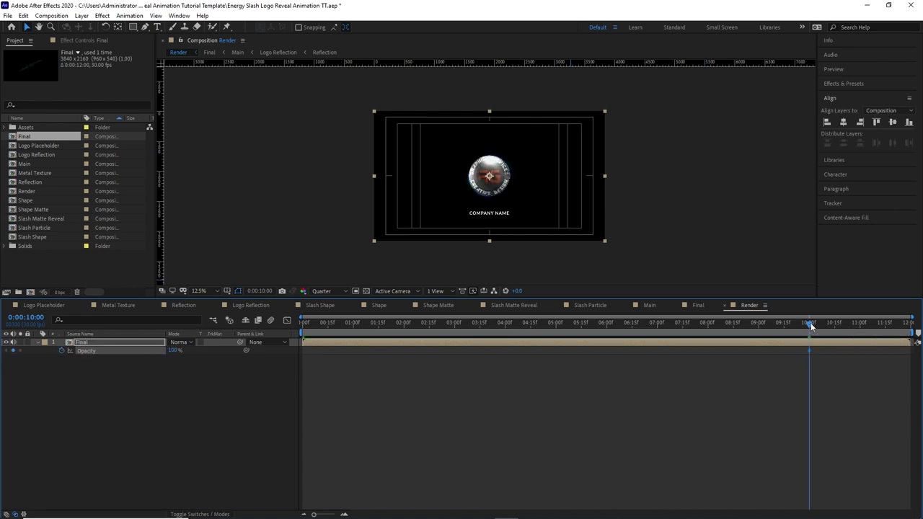
drag(810, 326, 916, 330)
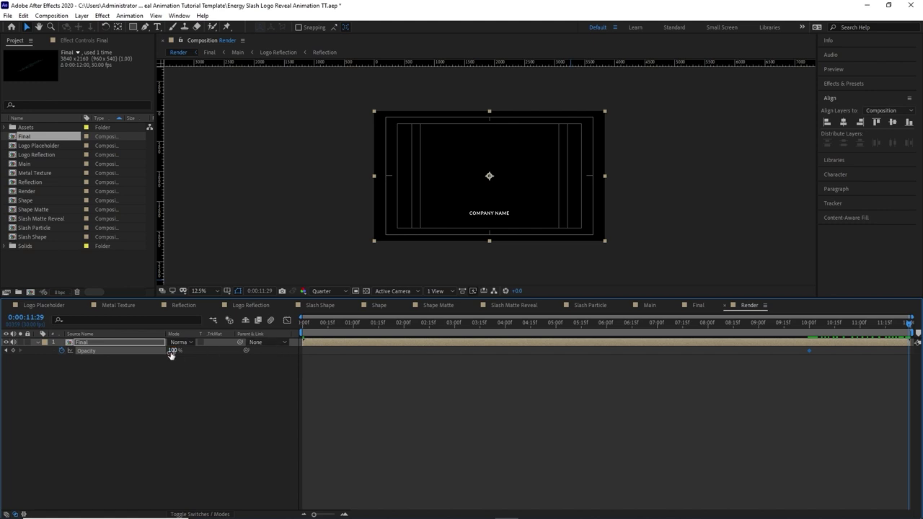
drag(171, 351, 101, 352)
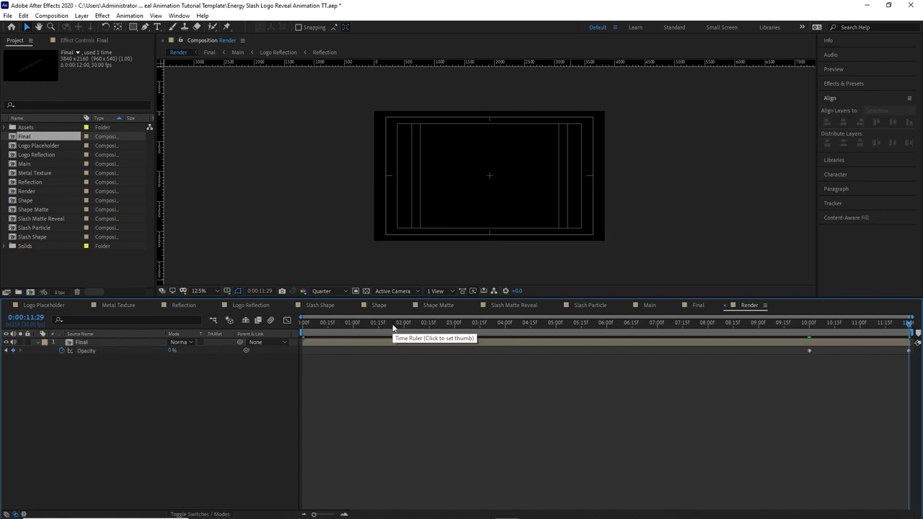
drag(391, 326, 283, 328)
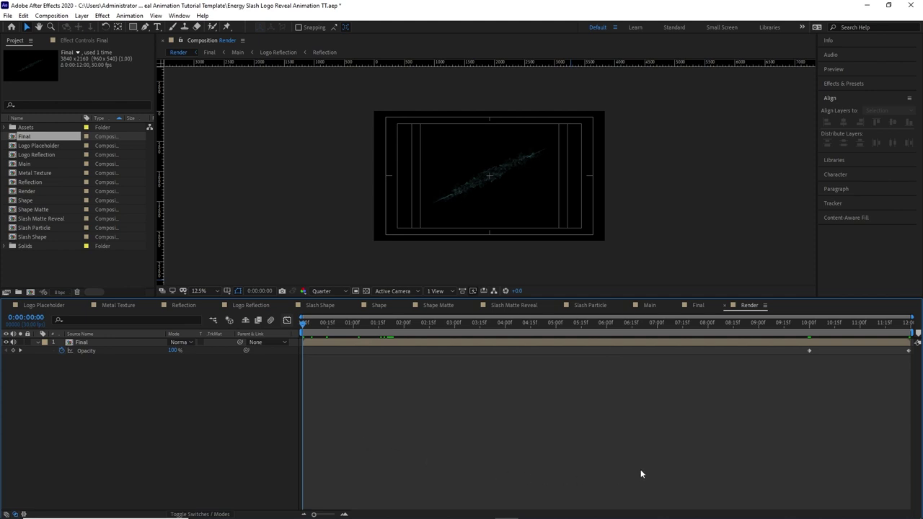
key(space)
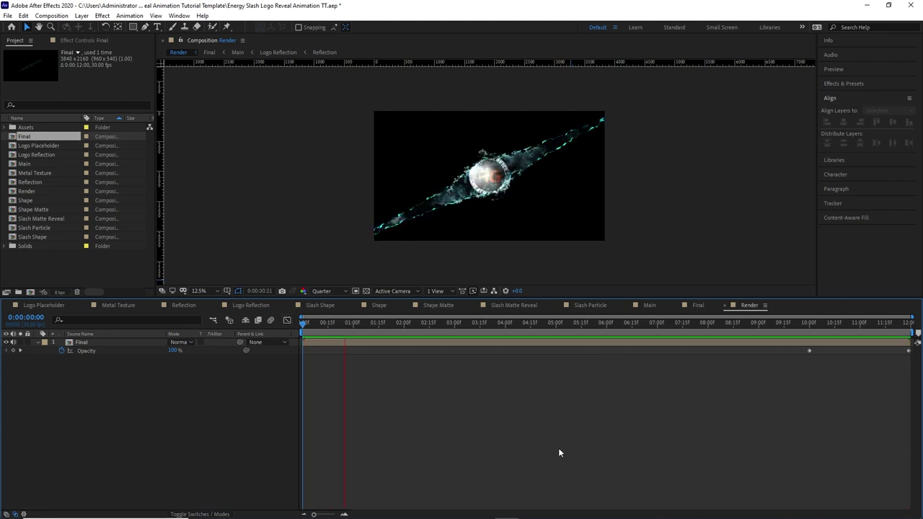